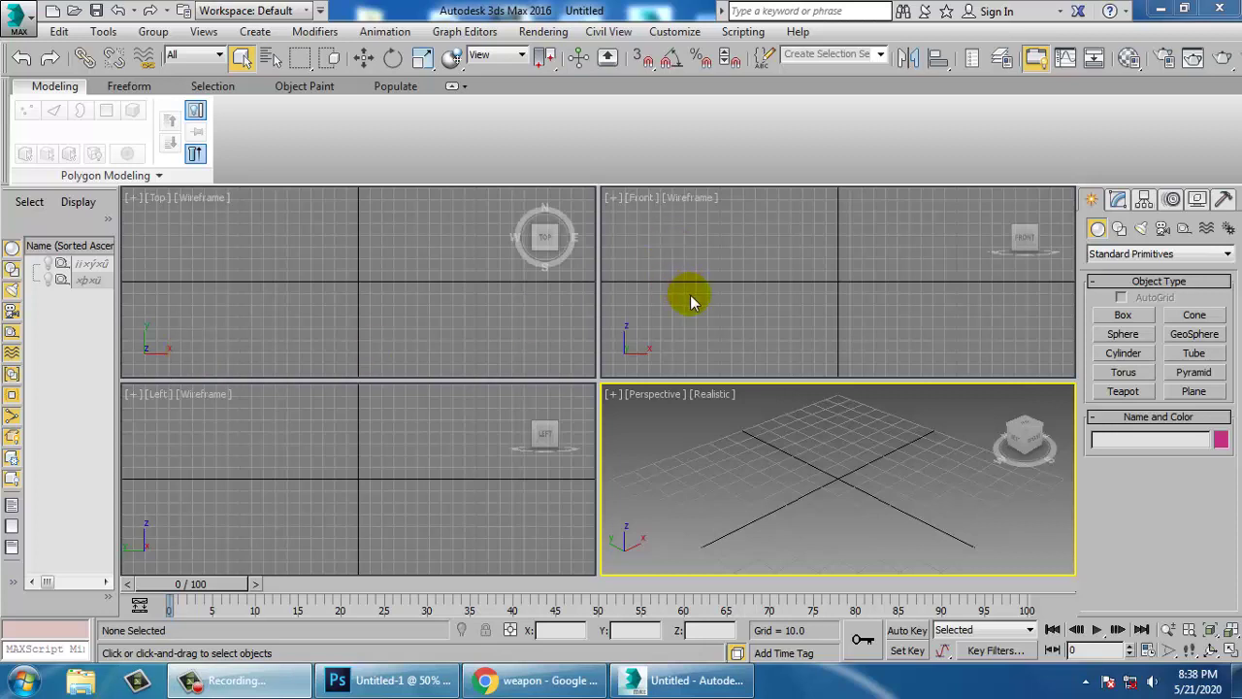
click(731, 288)
click(424, 346)
click(821, 498)
click(698, 364)
click(357, 345)
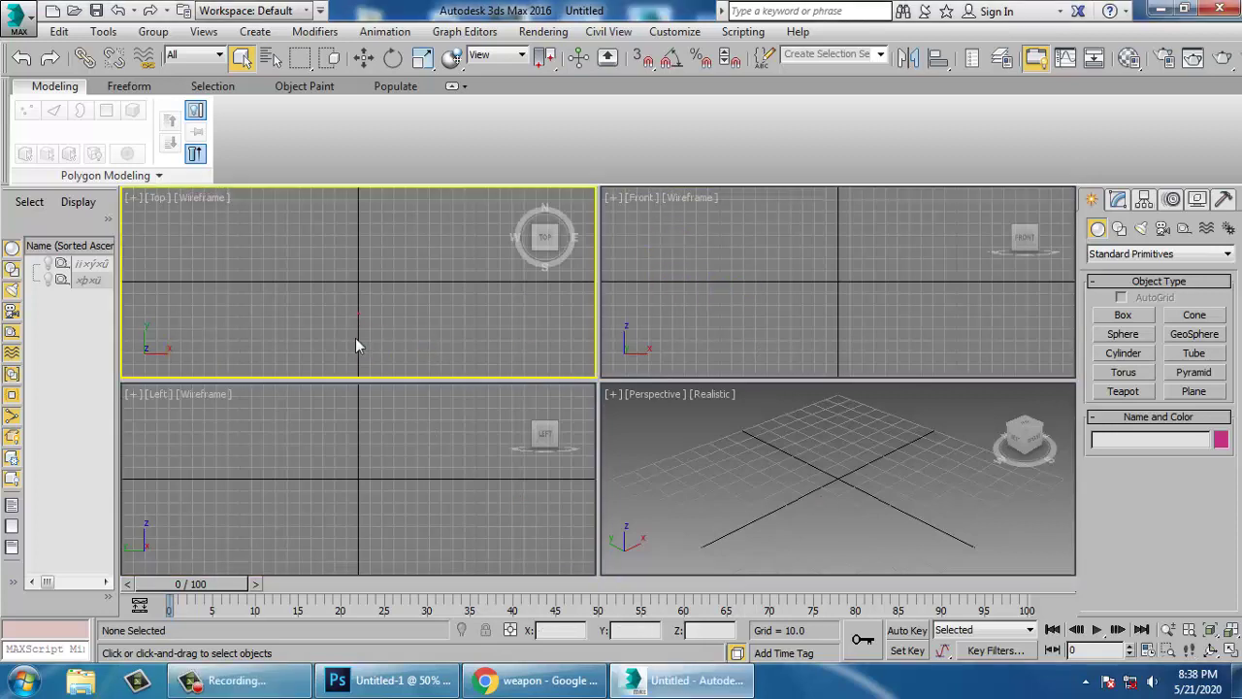
click(504, 418)
click(682, 477)
key(alt+w)
key(alt+w)
- Draw a large, nearly square plane in the Front view and shift it sideways to about X -2.65
click(760, 307)
key(alt+w)
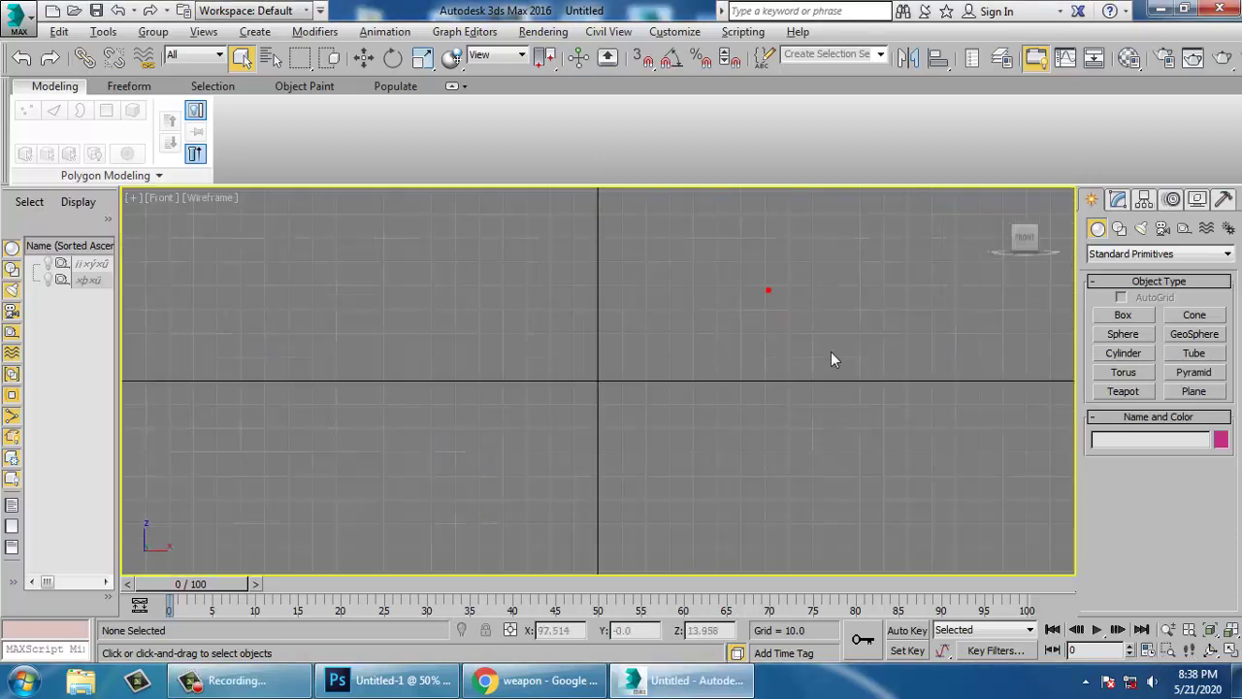
click(1194, 391)
drag(377, 198, 746, 574)
key(w)
drag(627, 401, 644, 400)
key(alt+w)
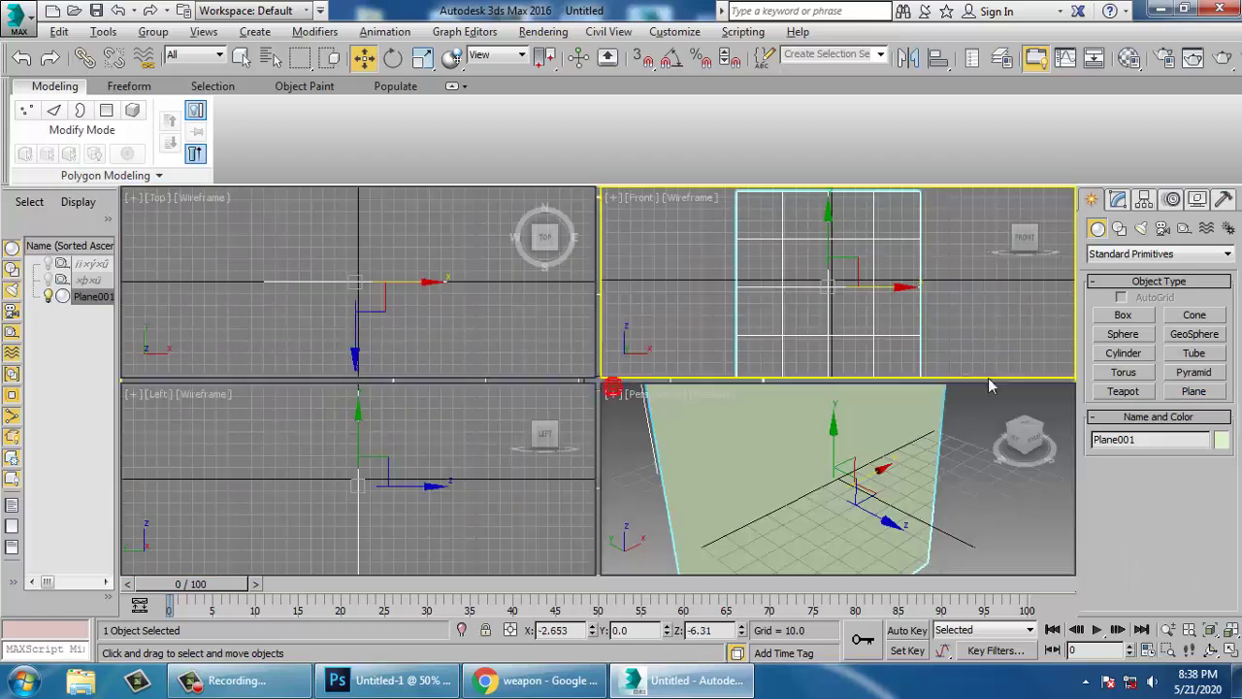
- Raise the plane in the Perspective view to about Z 84 so it stands on the ground grid
key(alt+w)
key(alt+w)
click(843, 474)
key(alt+w)
scroll(843, 473, down, 5)
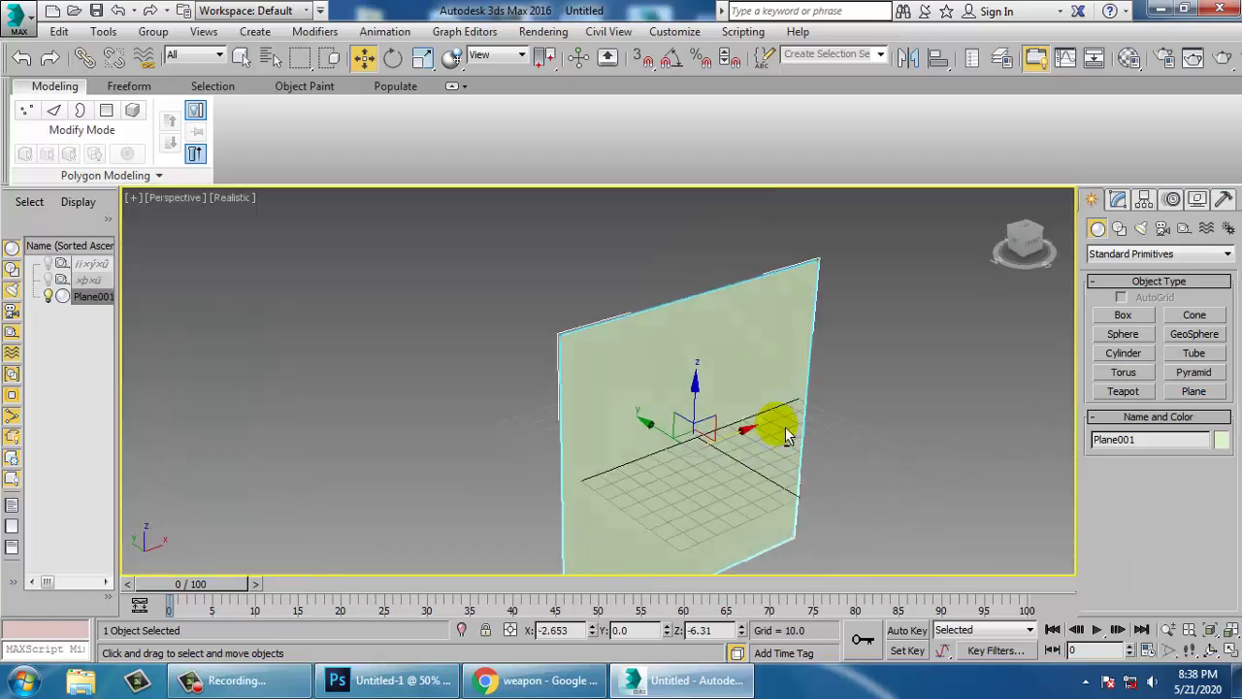
alt+middle_drag(786, 435, 734, 409)
drag(704, 385, 690, 240)
middle_drag(893, 343, 874, 426)
alt+middle_drag(874, 427, 847, 402)
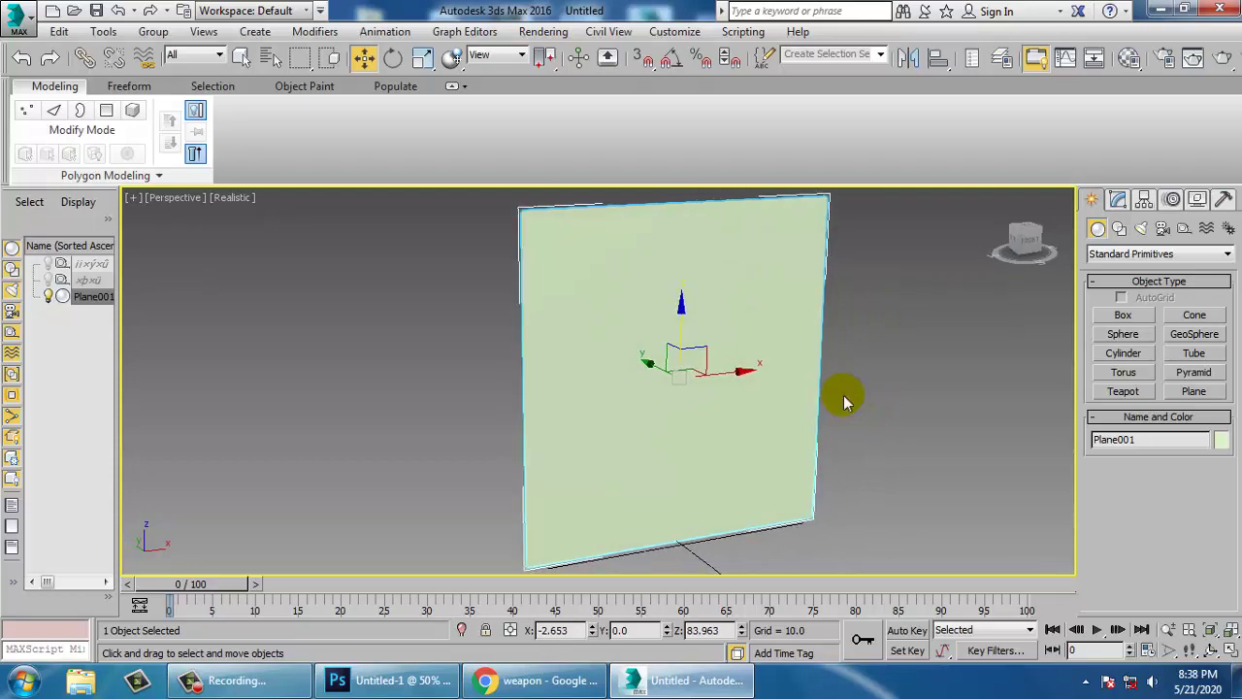
- Load the desktop image hammer as a Bitmap map in the first material's diffuse channel
key(m)
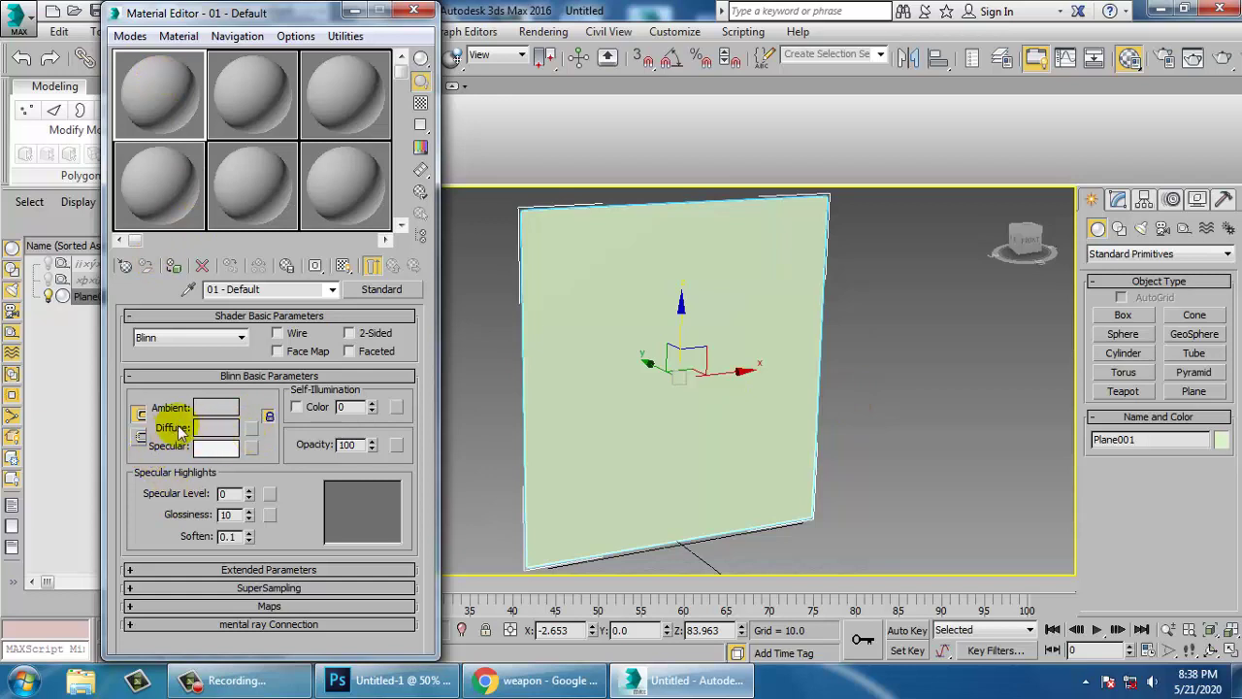
click(251, 428)
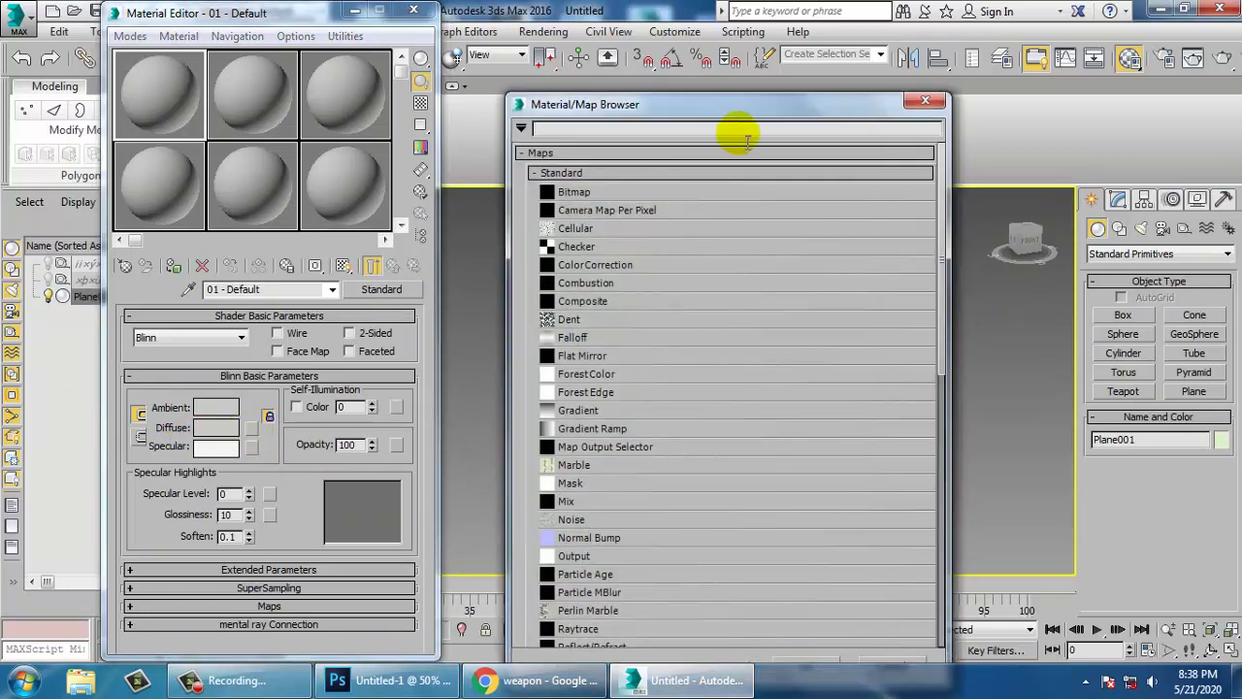
double_click(574, 191)
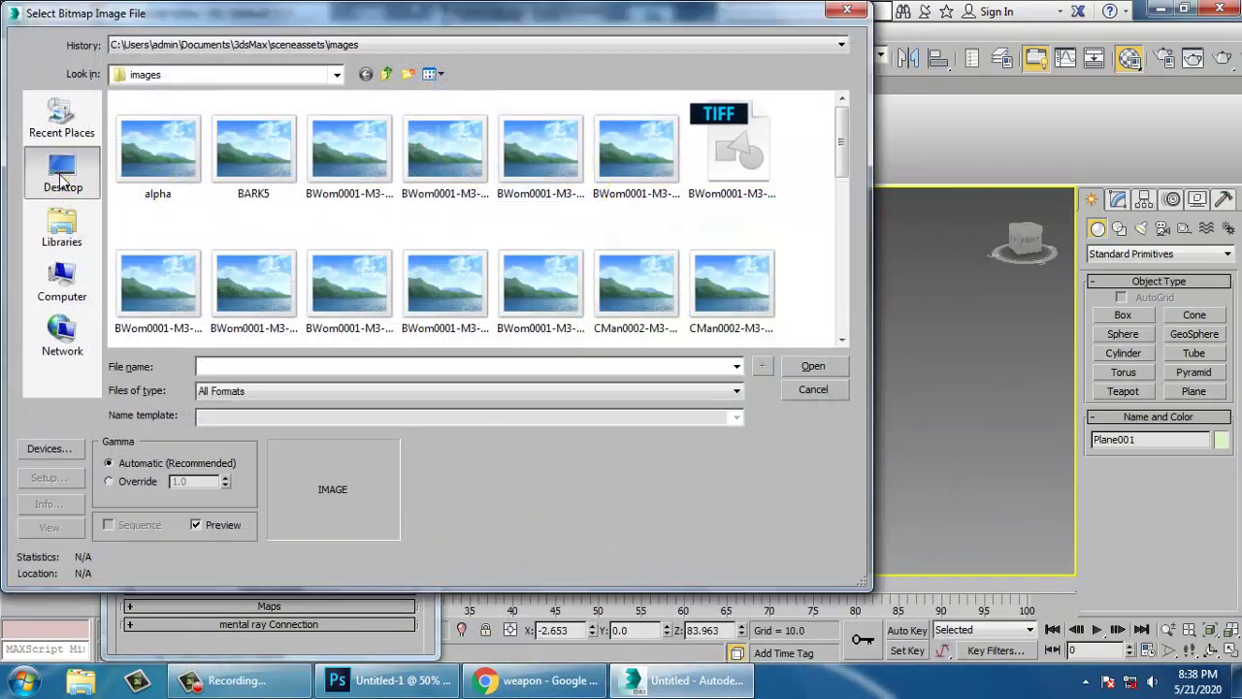
click(62, 174)
scroll(427, 219, down, 5)
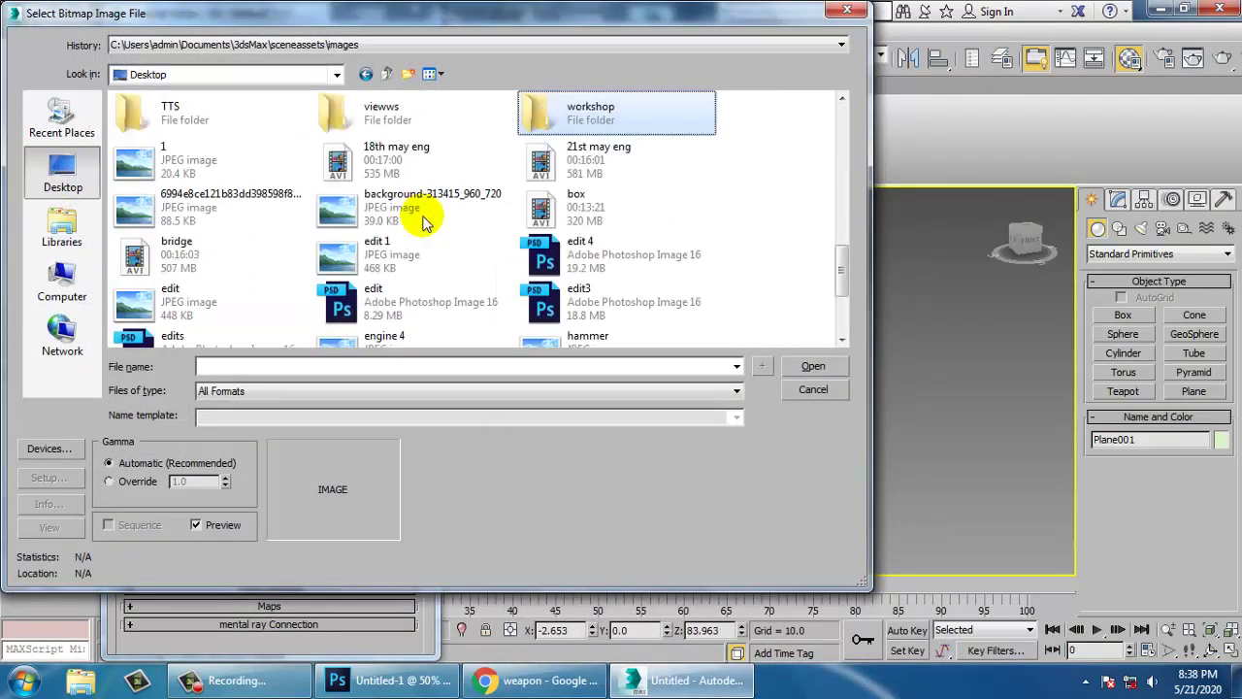
scroll(547, 284, down, 3)
click(572, 182)
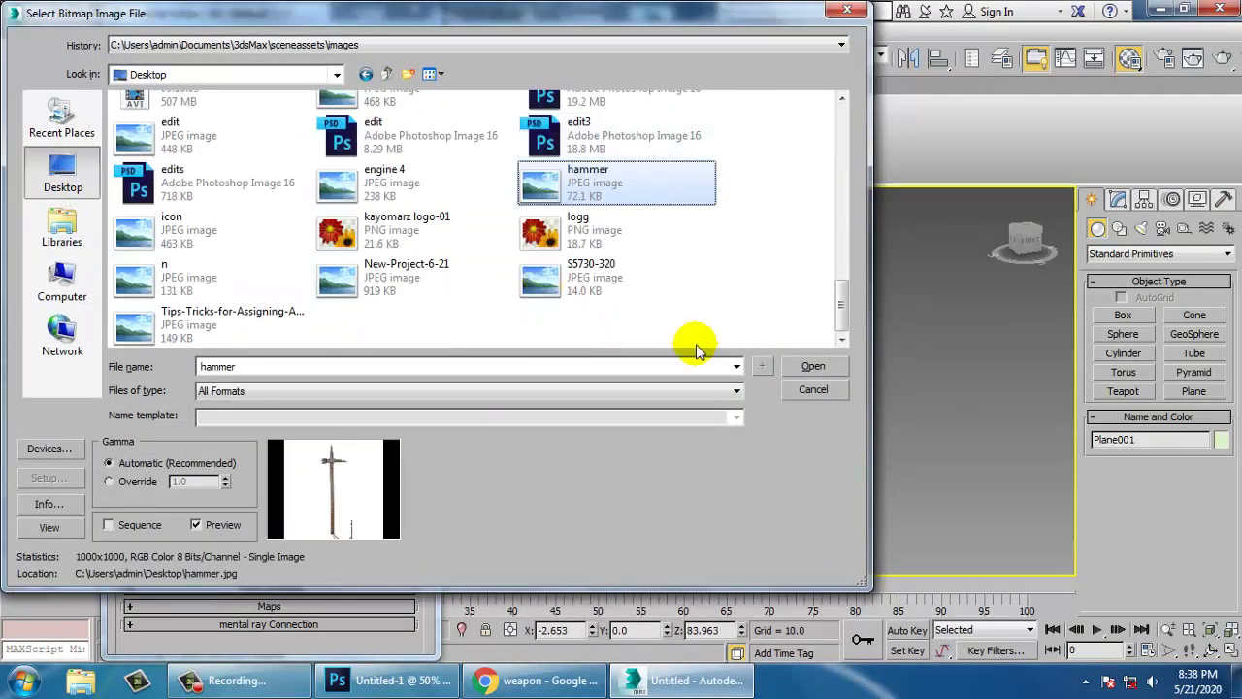
double_click(589, 189)
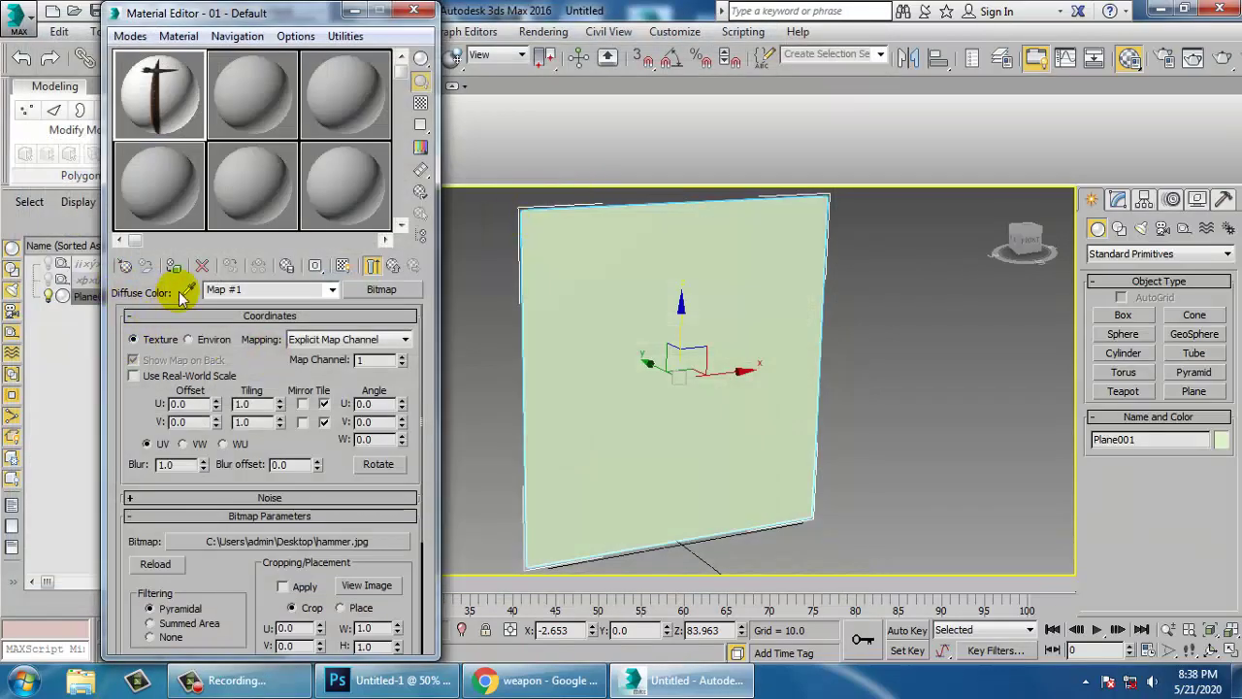
- Assign the hammer material to the plane, show its texture in the viewports and minimize the Material Editor
click(175, 267)
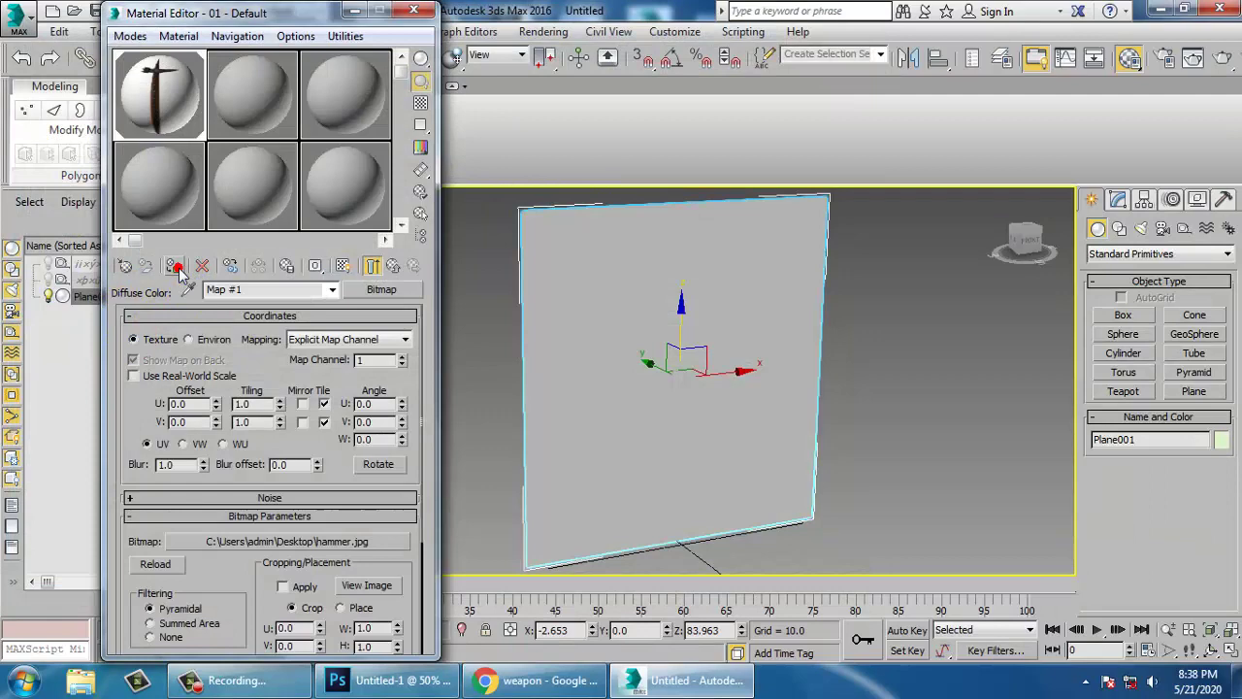
click(345, 265)
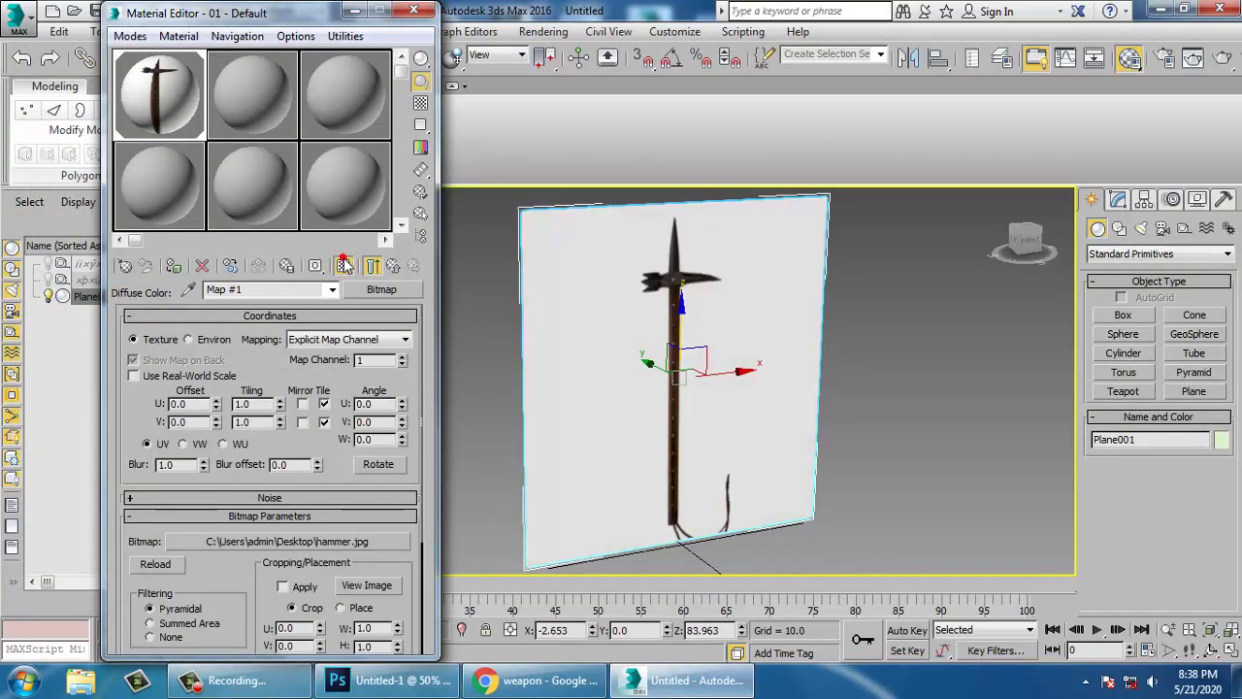
click(356, 11)
- Maximize the Front view and switch it to shaded display, framing the head of the hammer reference
key(alt+w)
middle_click(865, 293)
key(alt+w)
middle_drag(834, 310, 885, 478)
key(F3)
middle_drag(676, 343, 746, 560)
scroll(696, 415, up, 3)
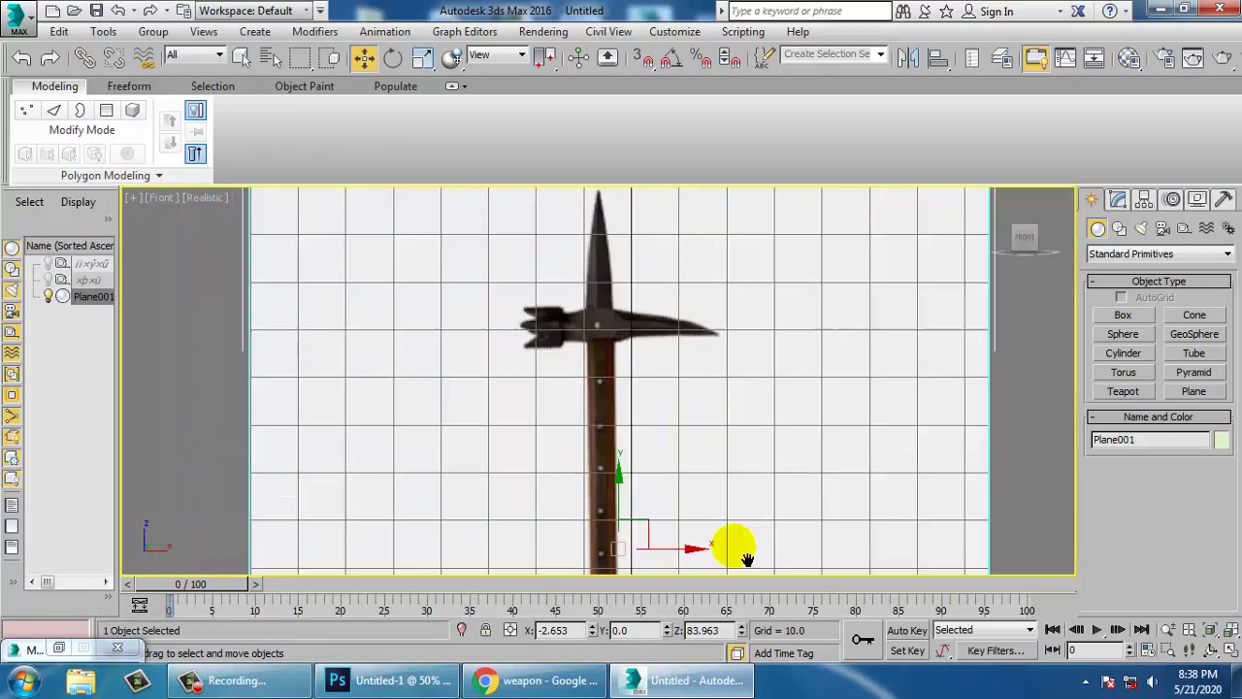
middle_drag(639, 285, 703, 408)
scroll(659, 427, down, 3)
mouse_move(712, 532)
middle_down()
mouse_move(649, 380)
mouse_move(710, 556)
middle_up()
scroll(654, 388, up, 2)
scroll(710, 555, up, 3)
scroll(680, 453, up, 1)
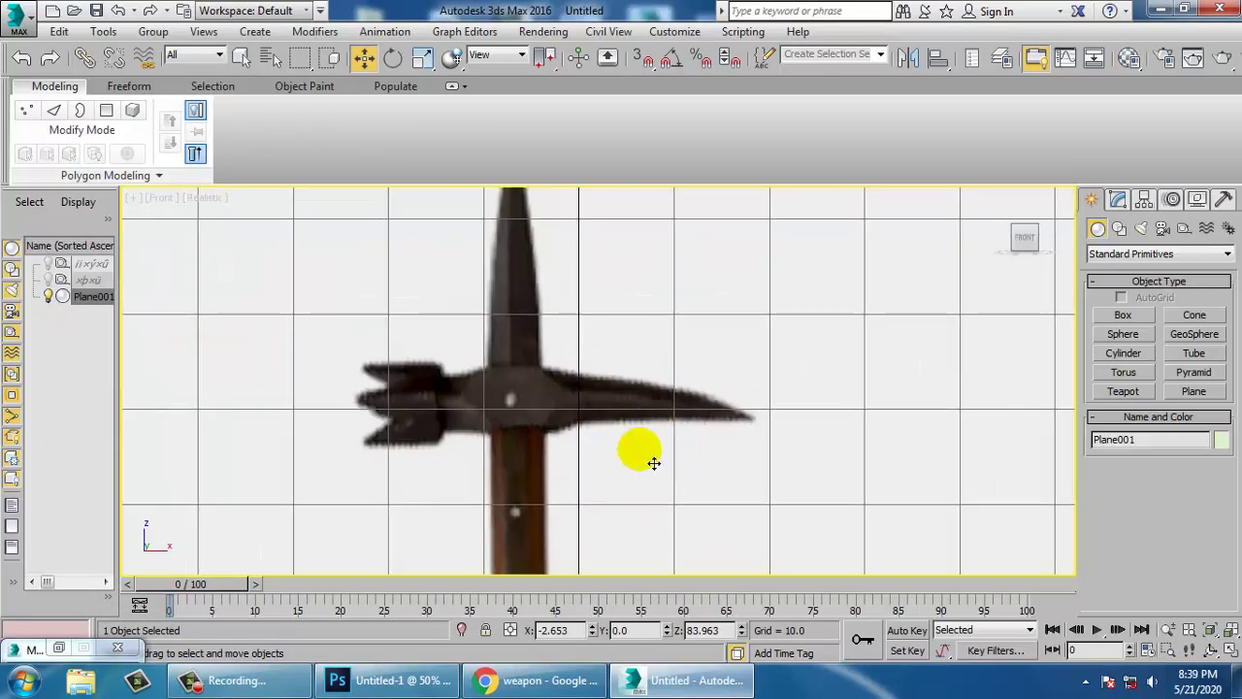
scroll(654, 463, down, 2)
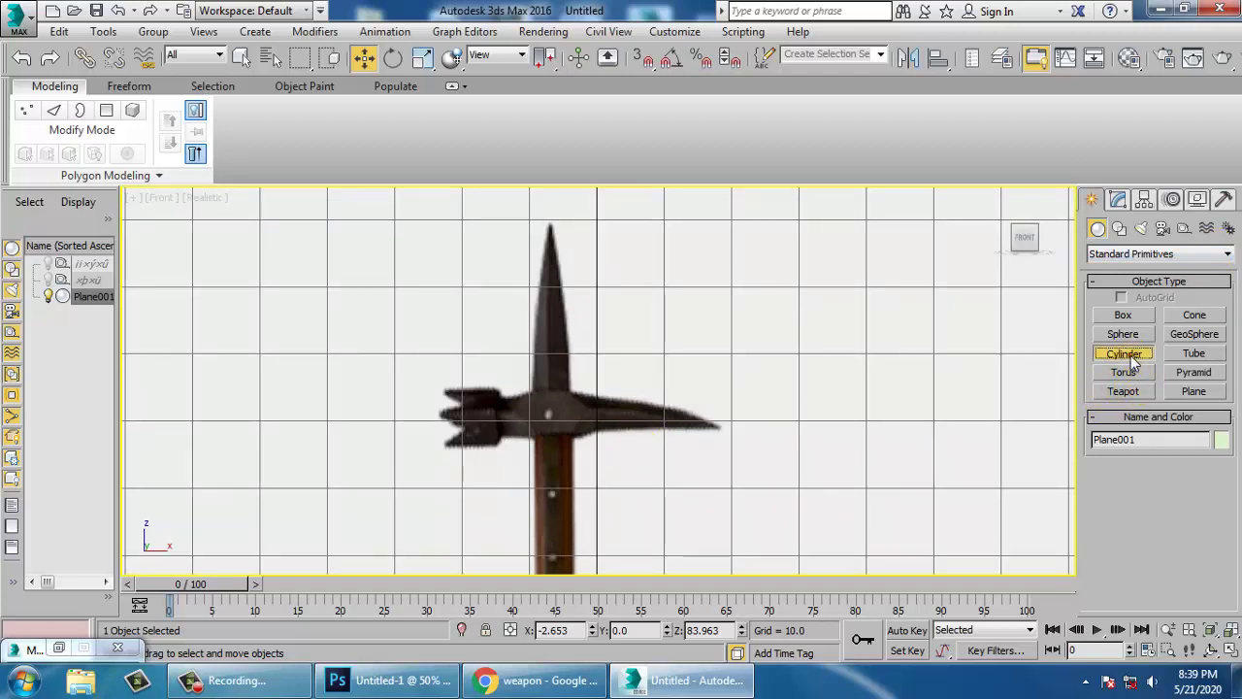
- Draw a short cylinder with a radius of about 2.5 at the lower end of the hammer's handle in the Front view
middle_drag(670, 536, 647, 314)
scroll(680, 398, down, 3)
middle_drag(697, 424, 681, 277)
scroll(603, 454, up, 3)
middle_drag(601, 456, 615, 286)
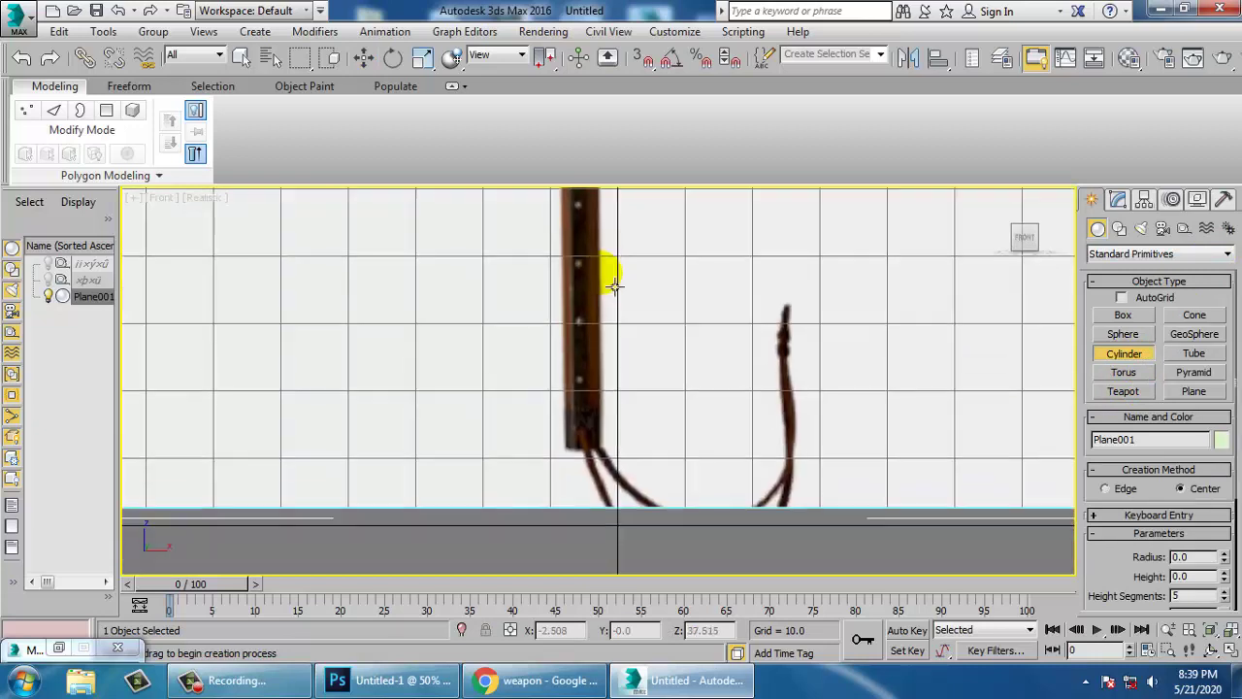
scroll(603, 407, up, 3)
middle_drag(582, 543, 564, 476)
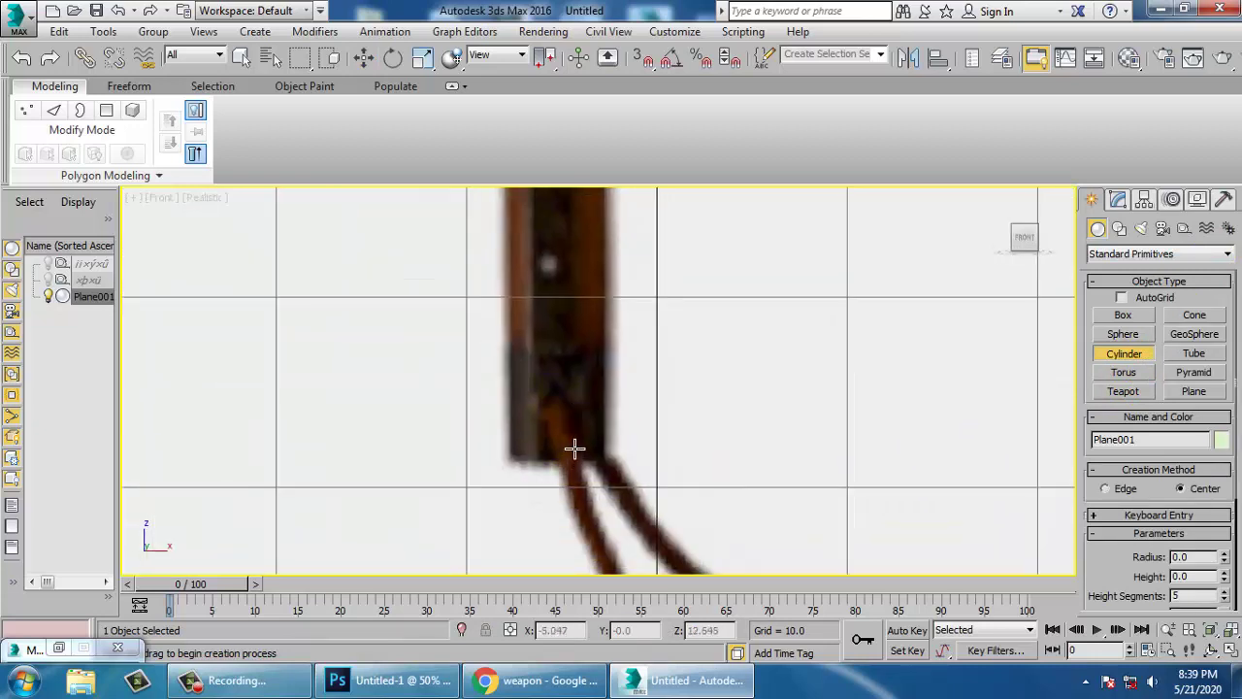
drag(561, 427, 606, 473)
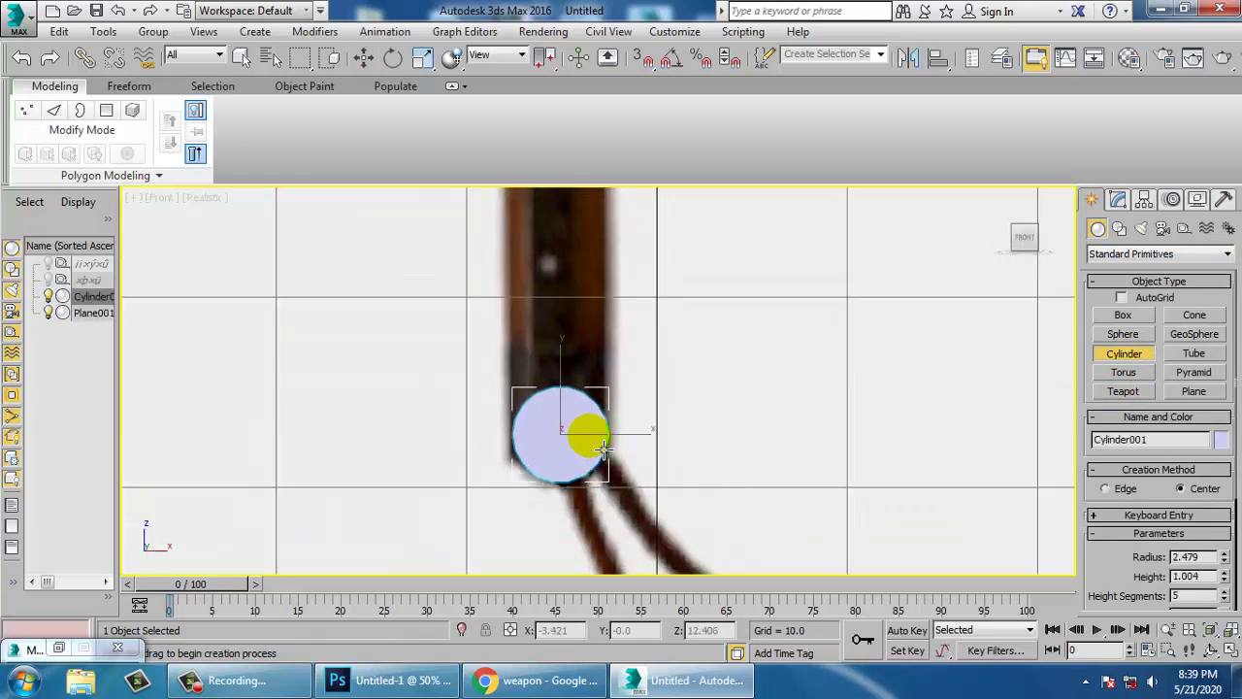
click(588, 448)
key(w)
key(alt+w)
key(alt+w)
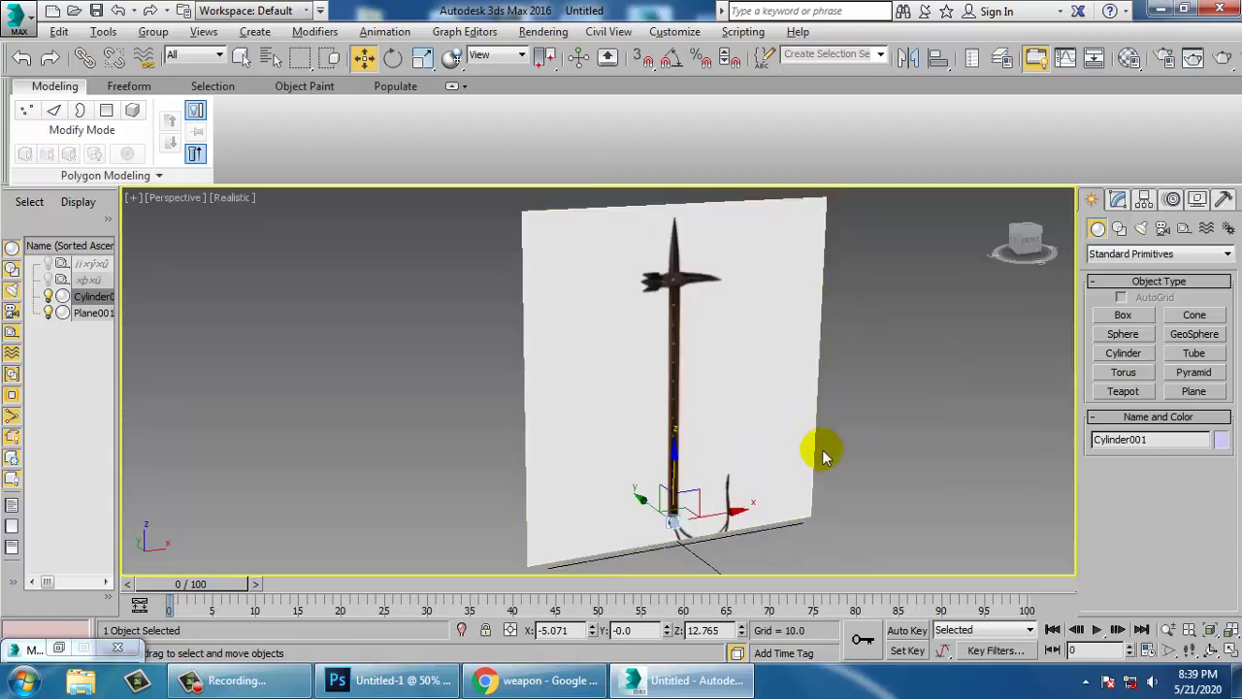
key(alt+w)
key(alt+w)
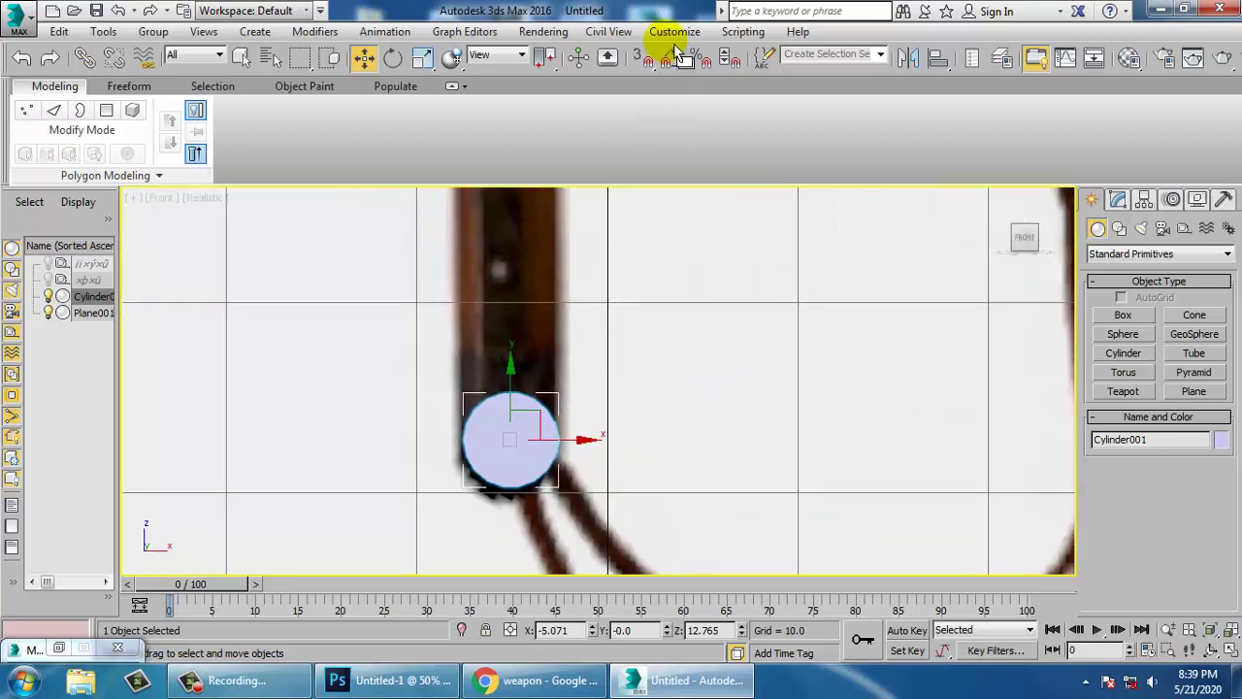
- Turn on angle snapping and set the snap angle to 90 degrees
right_click(673, 59)
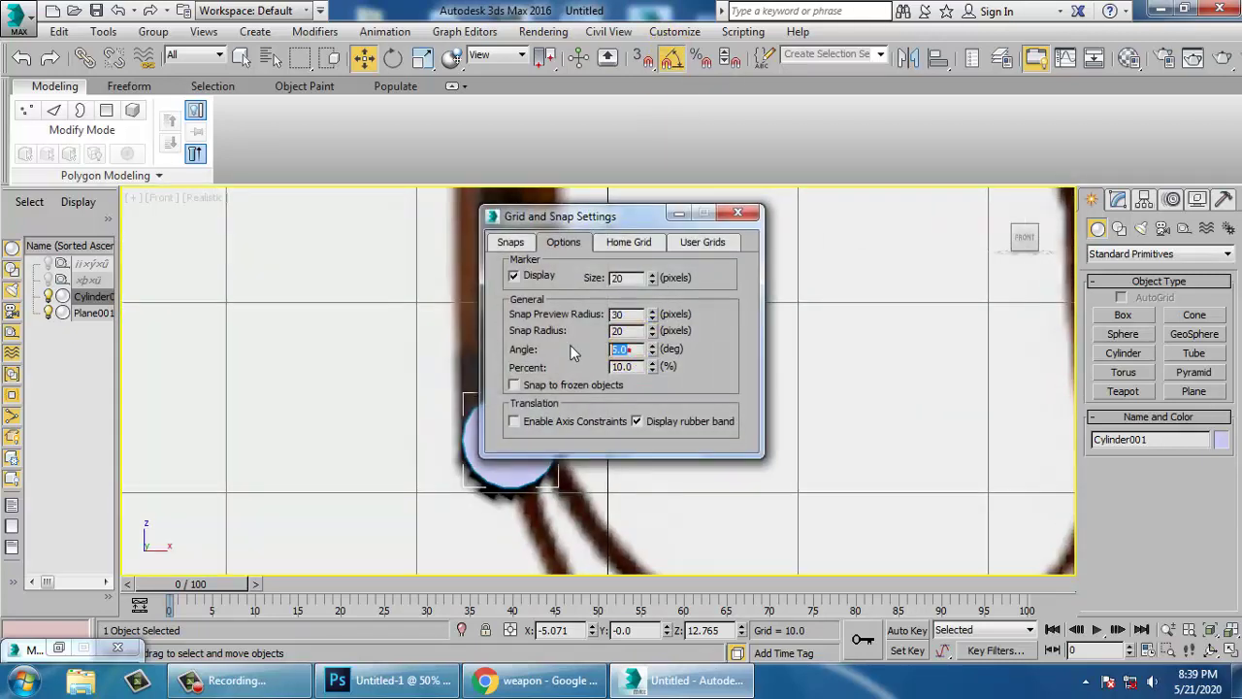
text(90)
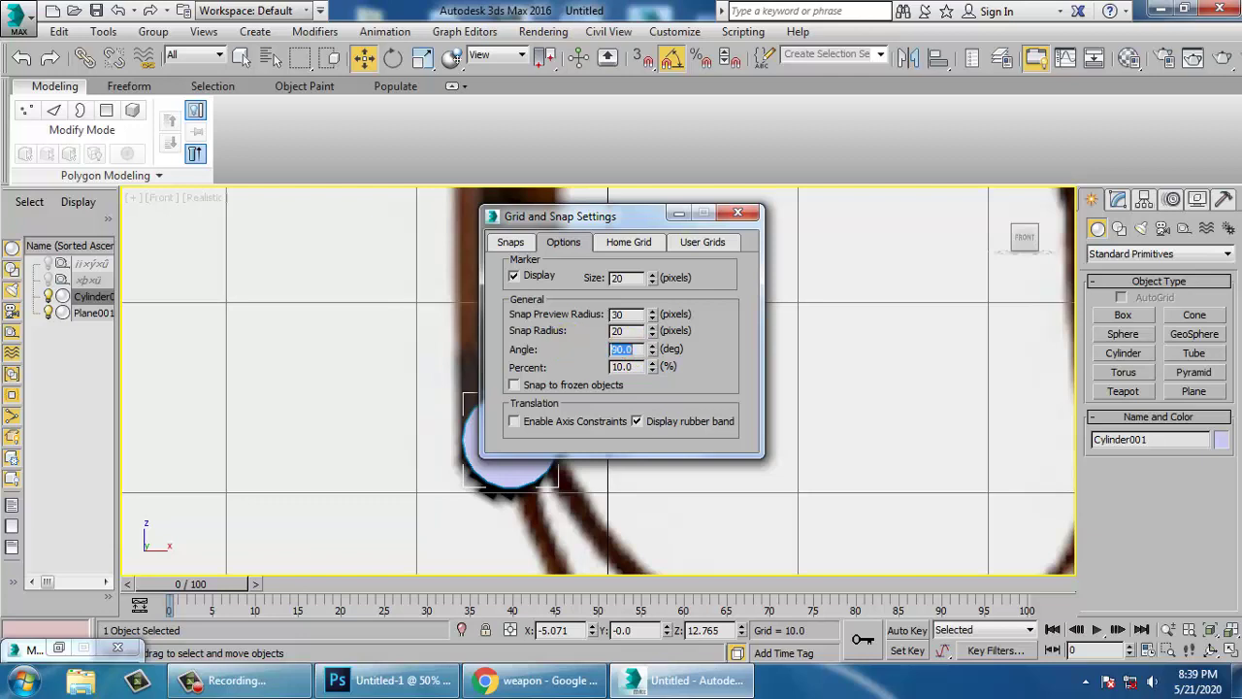
click(737, 212)
- Rotate the cylinder 90 degrees so it stands upright along the handle, and turn on edged faces display
key(e)
drag(521, 437, 521, 412)
key(w)
key(F4)
- Set the cylinder to 2 height segments and 16 sides, and convert it to an Editable Poly
click(1118, 199)
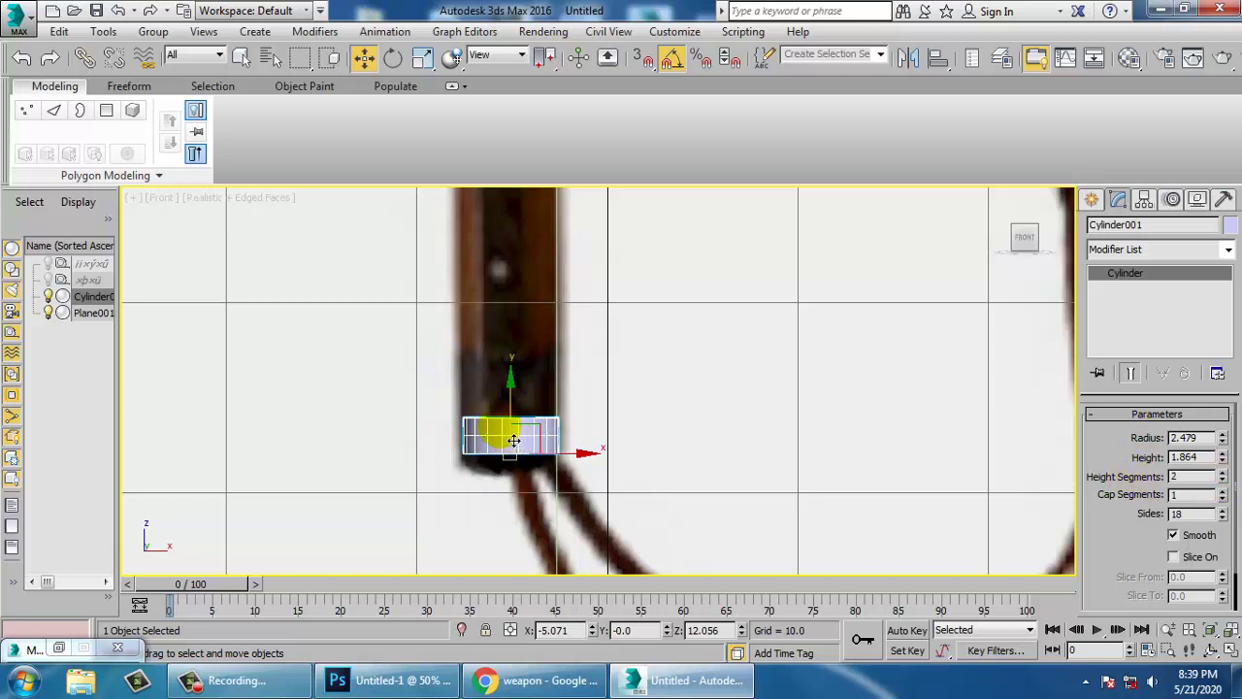
click(1223, 517)
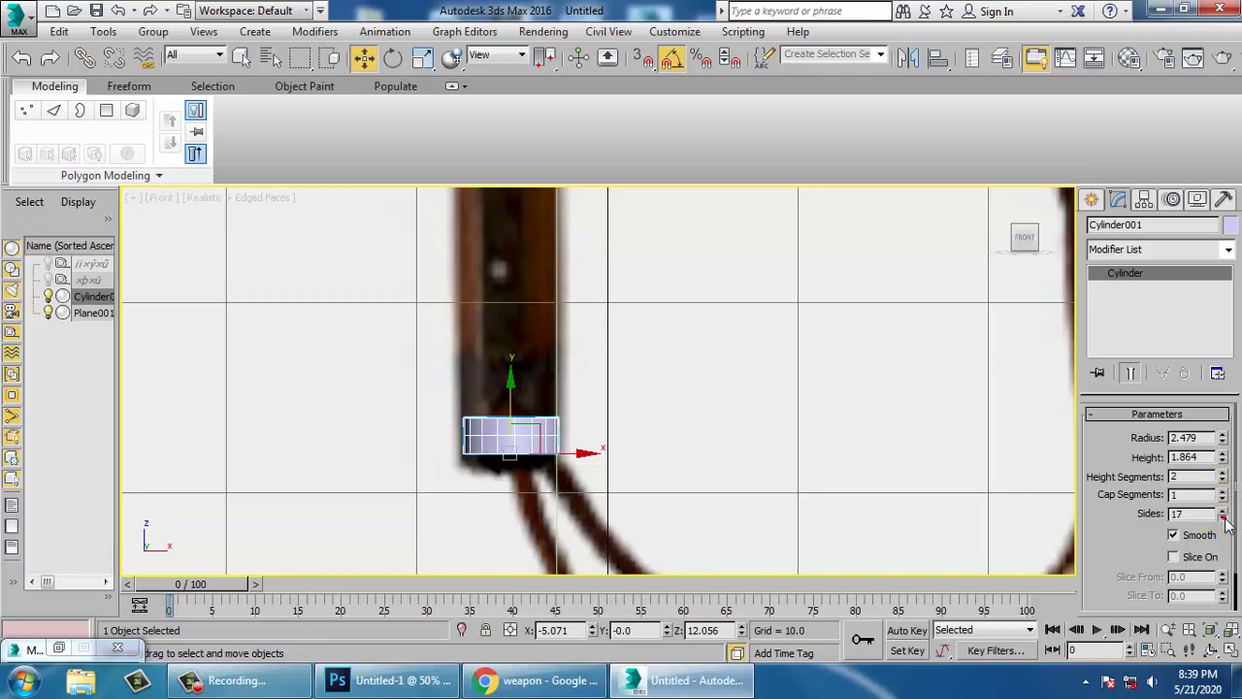
right_click(532, 427)
mouse_move(573, 607)
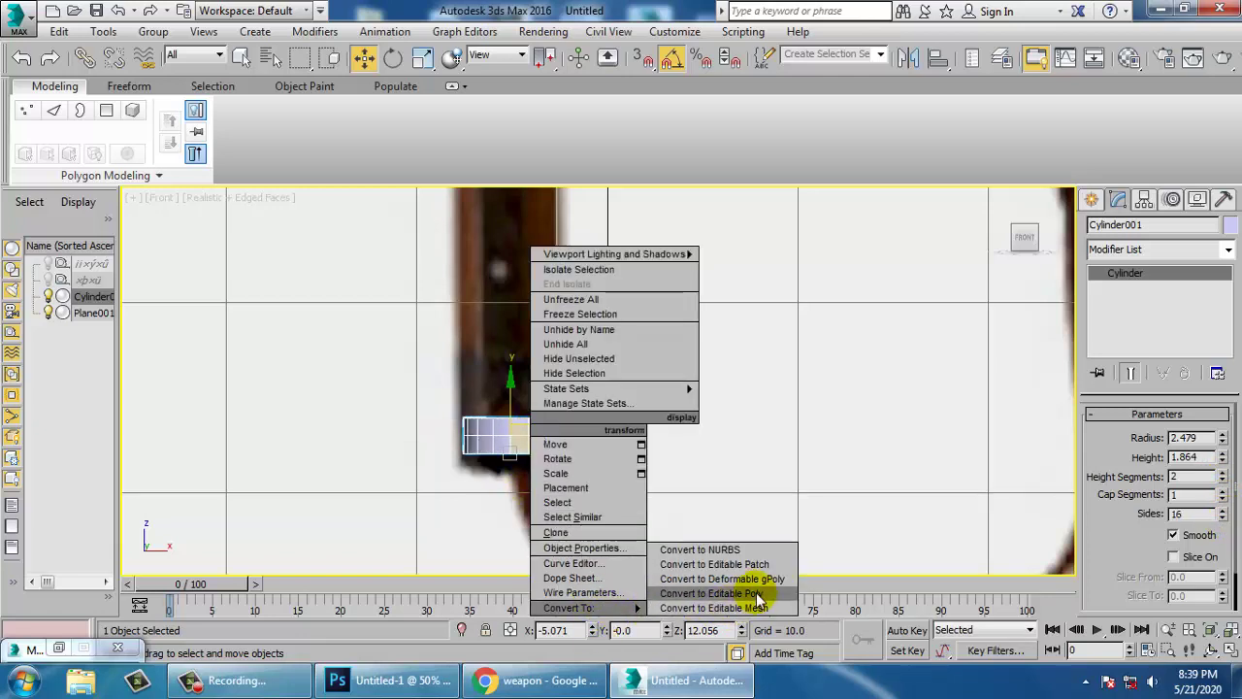
click(713, 592)
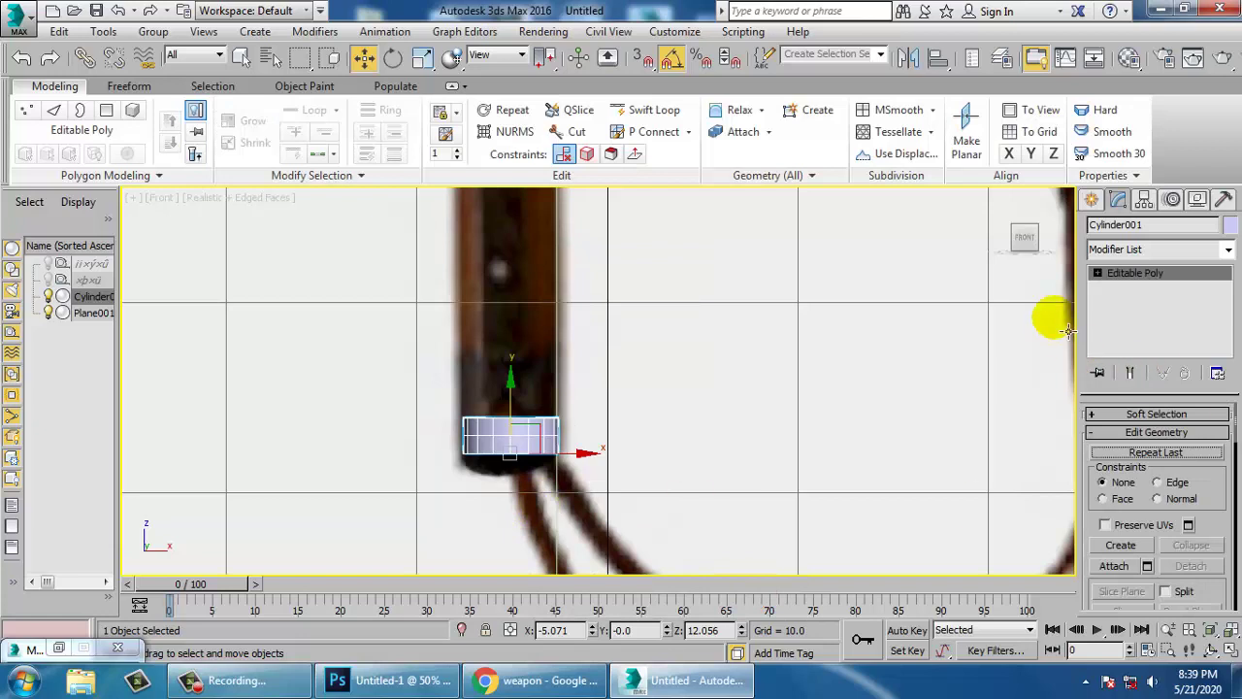
- Select the cylinder's top cap polygon at Polygon sub-object level in the Perspective view
click(1097, 272)
click(1131, 331)
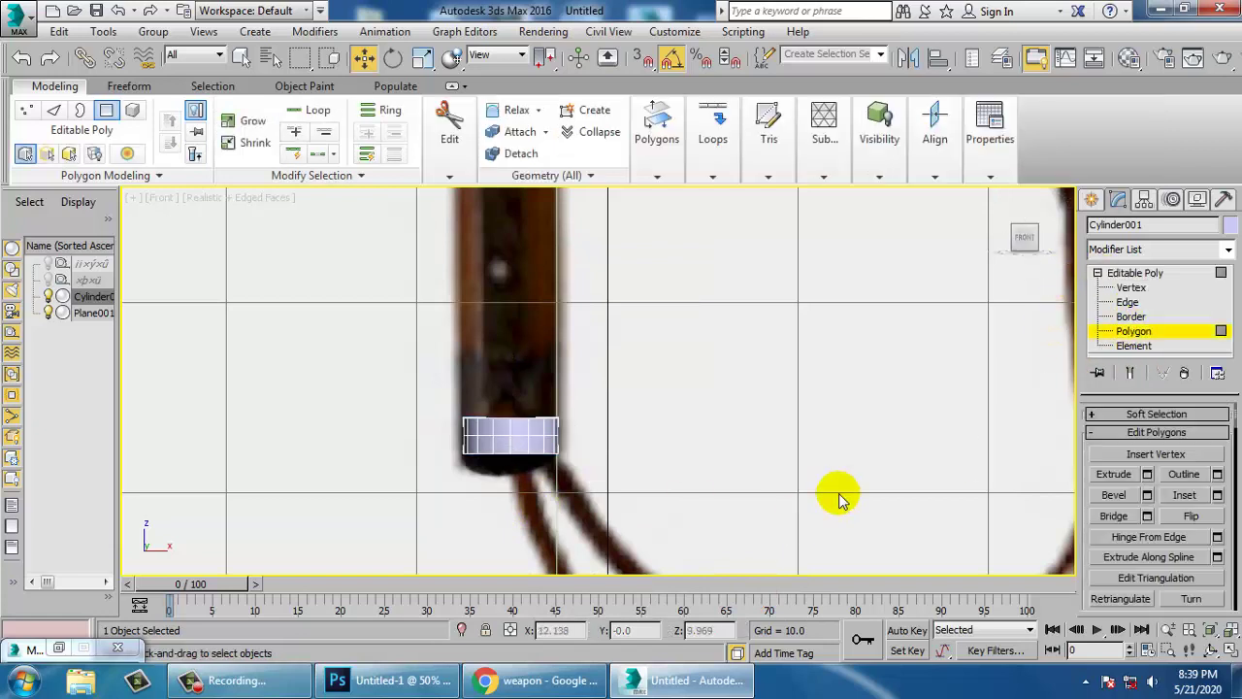
key(alt+w)
click(879, 485)
scroll(883, 514, up, 5)
middle_drag(881, 530, 839, 367)
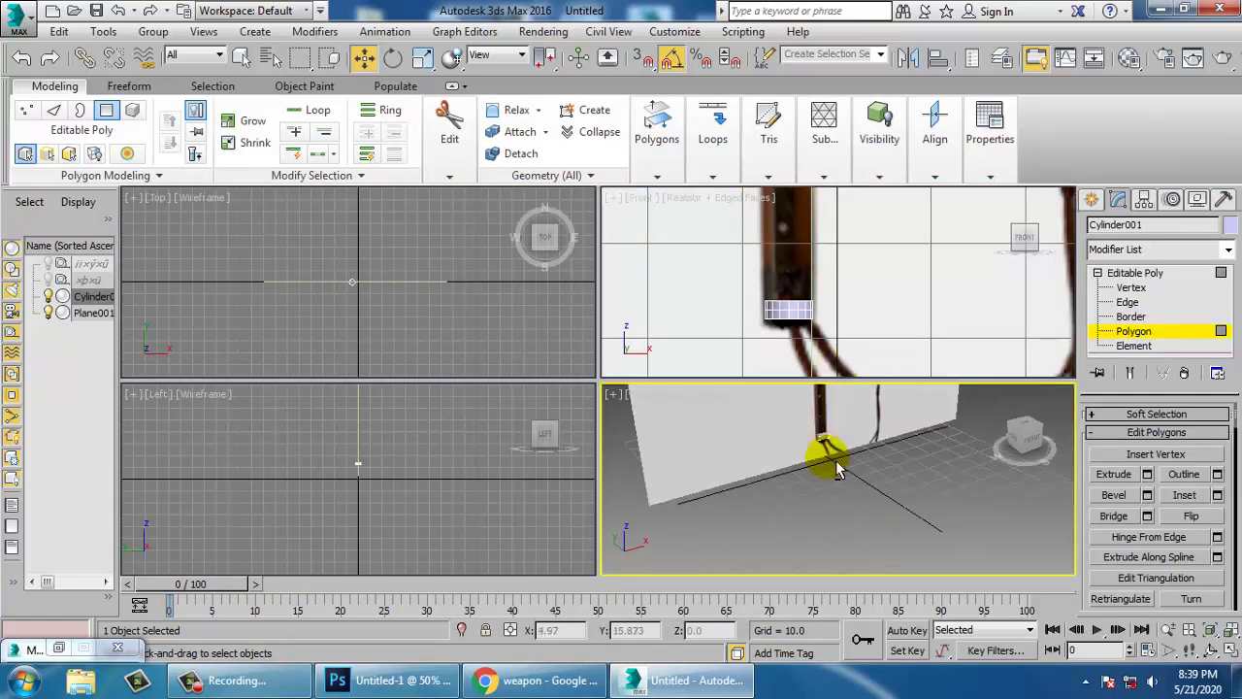
alt+middle_drag(836, 461, 825, 485)
scroll(821, 439, up, 3)
middle_drag(821, 439, 825, 507)
scroll(823, 503, up, 4)
click(813, 466)
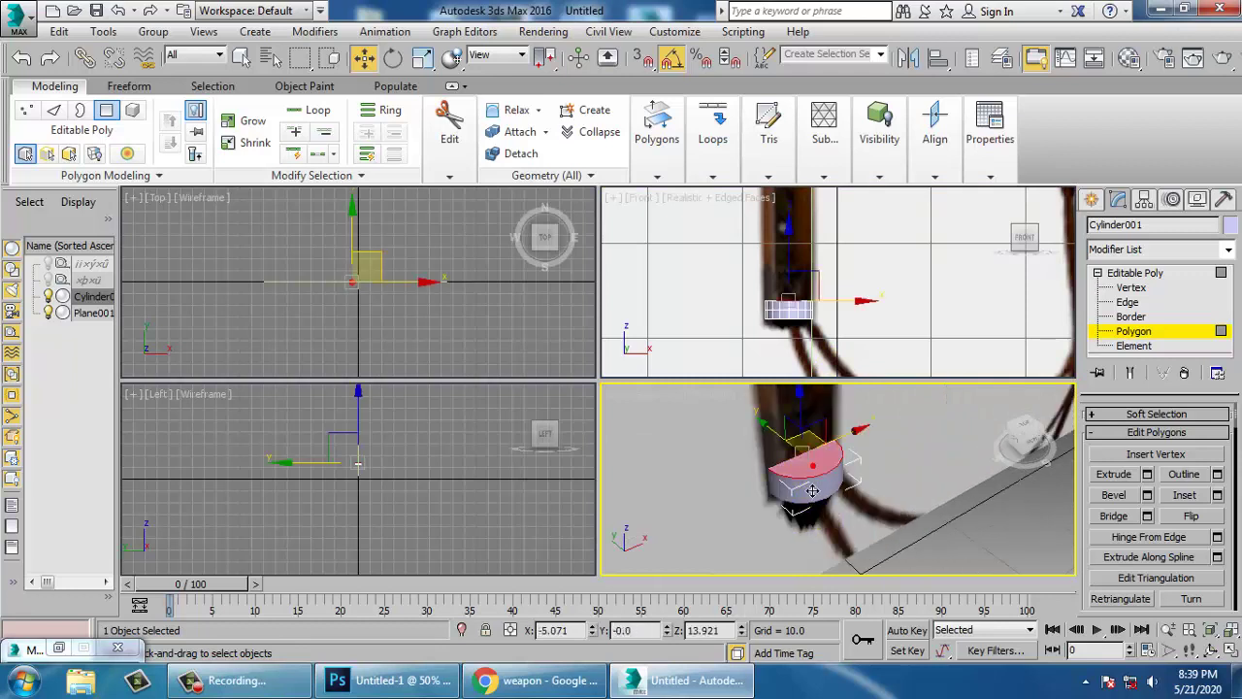
- Extrude the selected top cap polygon upward by a height of 10
key(alt+w)
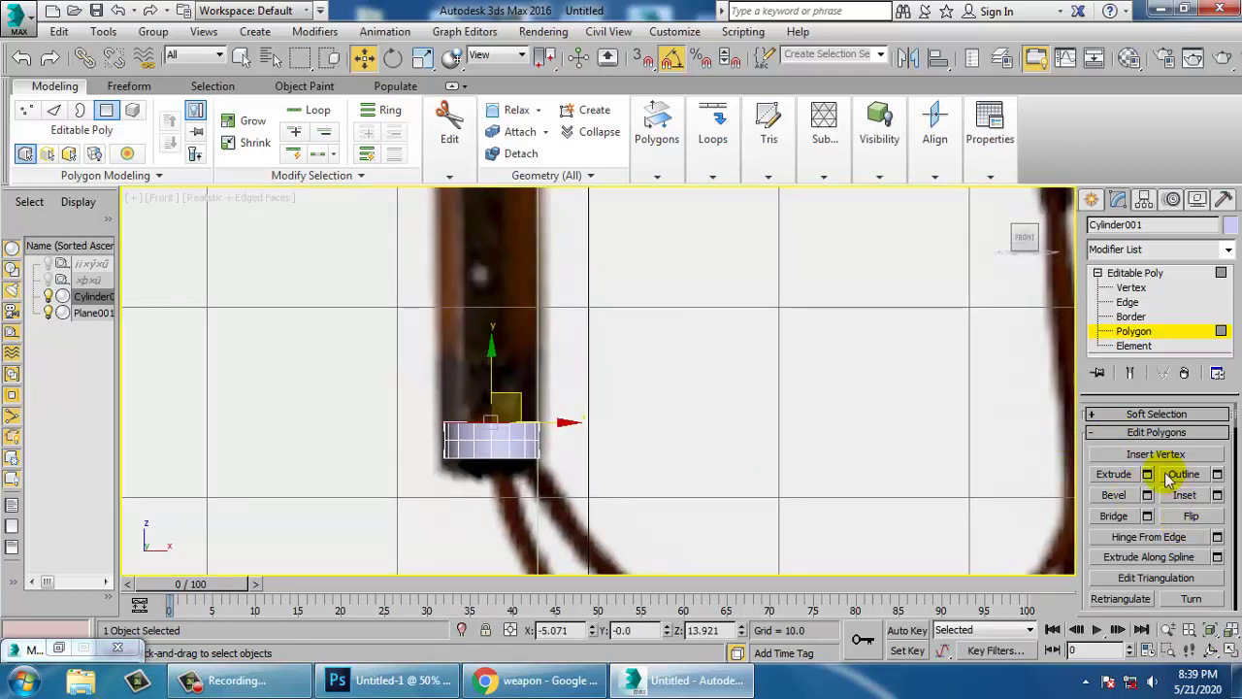
click(1147, 473)
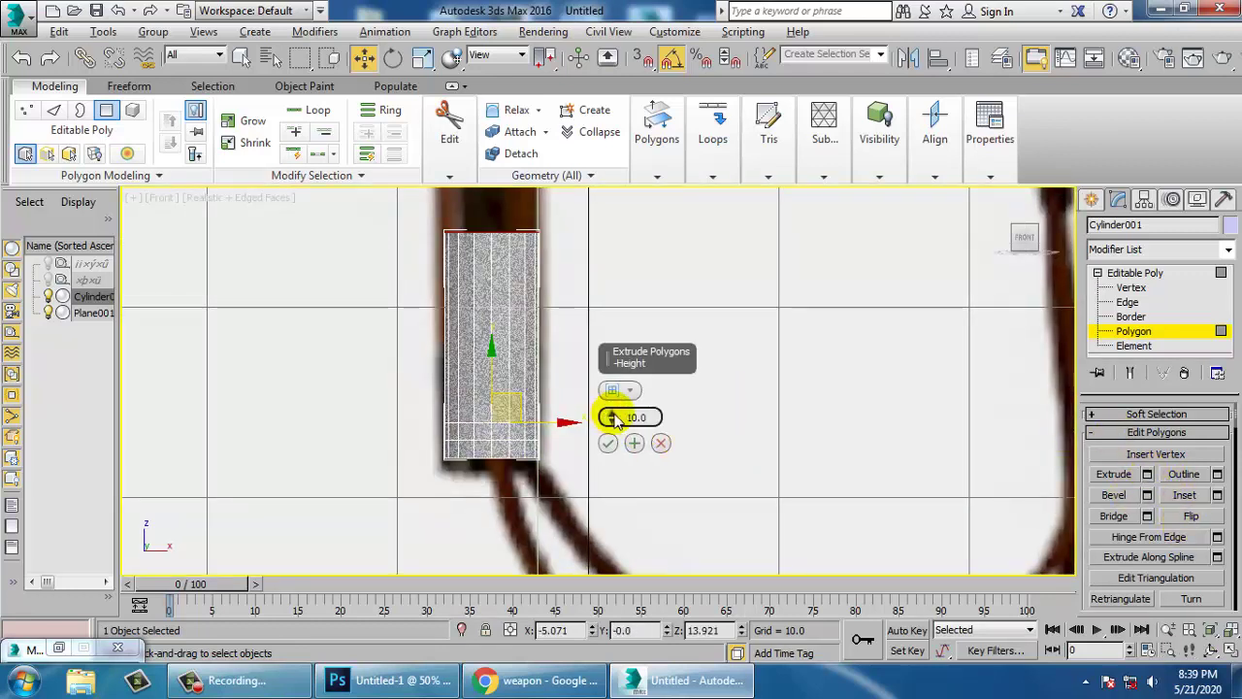
click(608, 444)
- Move the extruded top polygon up along the handle to about Z 62.6 and exit polygon editing
scroll(668, 513, down, 5)
middle_drag(643, 436, 610, 479)
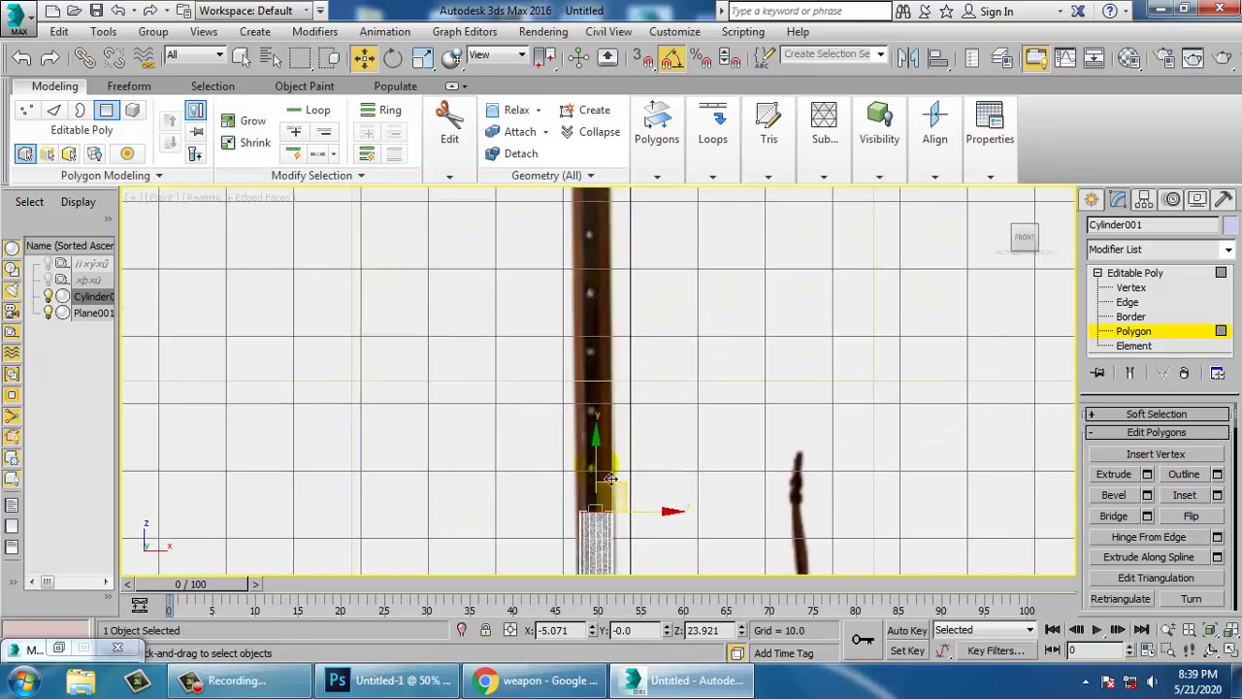
drag(594, 452, 593, 192)
middle_drag(654, 311, 663, 401)
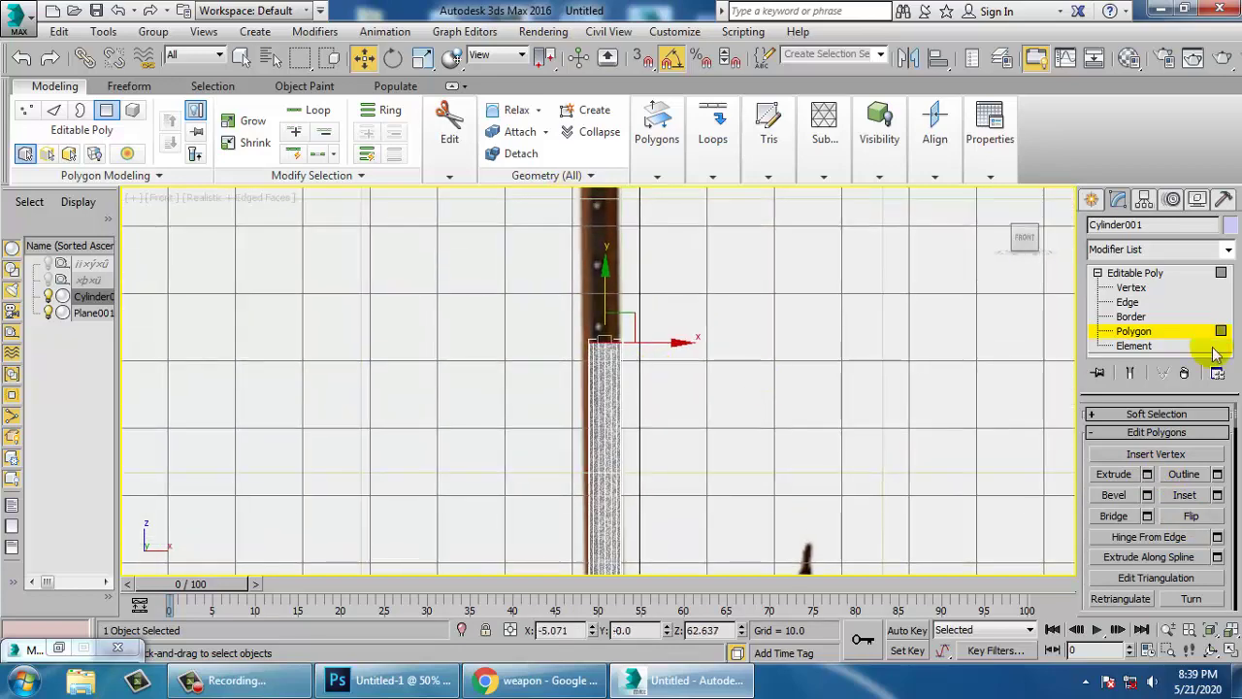
click(1135, 272)
scroll(641, 417, up, 5)
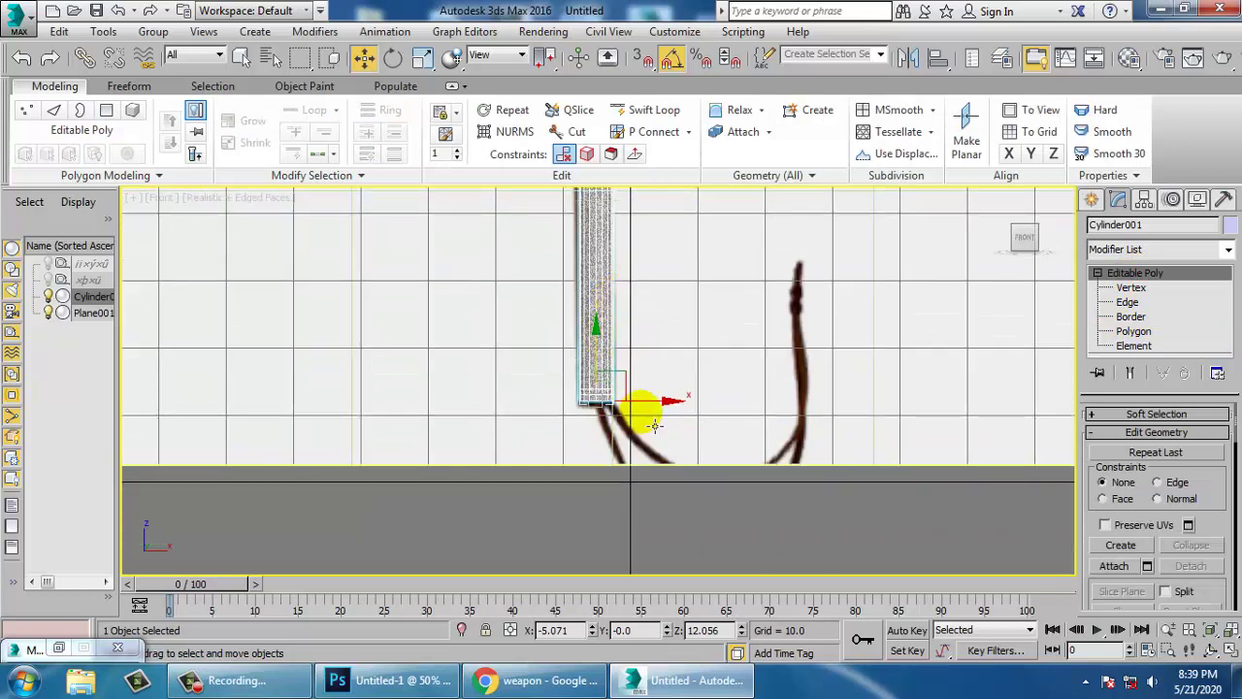
- Shift the handle's top polygon slightly along X to about -5.67 and extrude it upward by 17.436
middle_drag(641, 419, 667, 435)
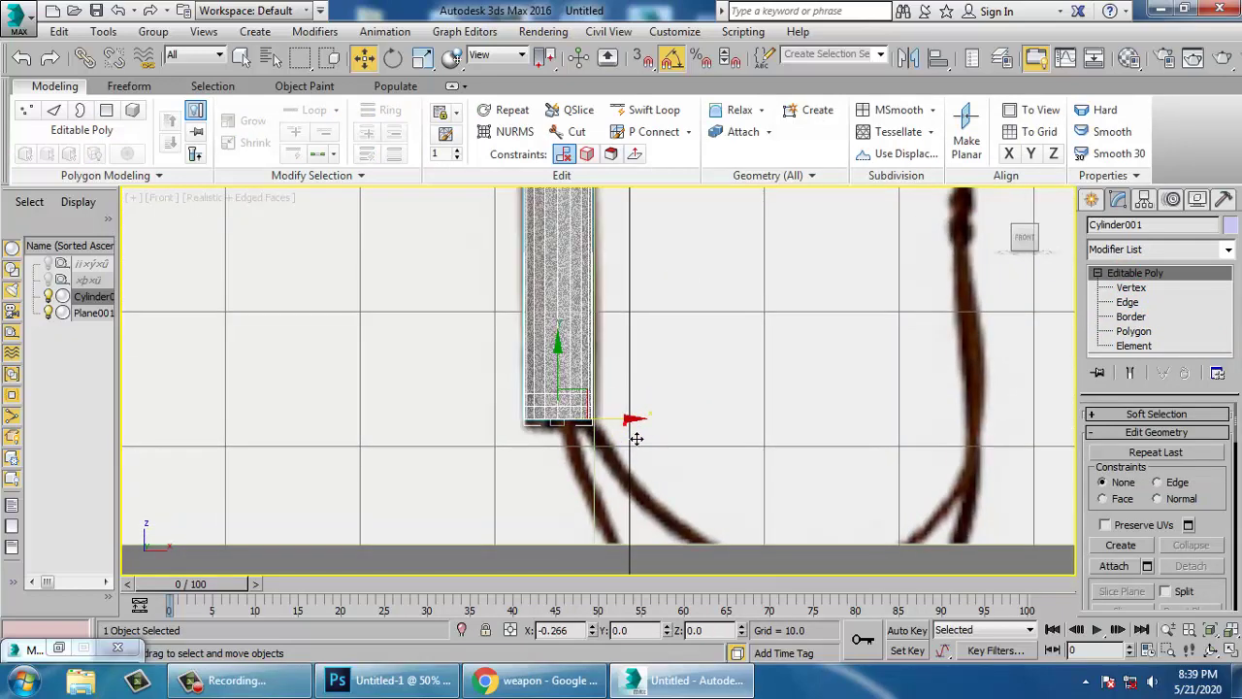
middle_drag(666, 297, 753, 432)
click(1134, 331)
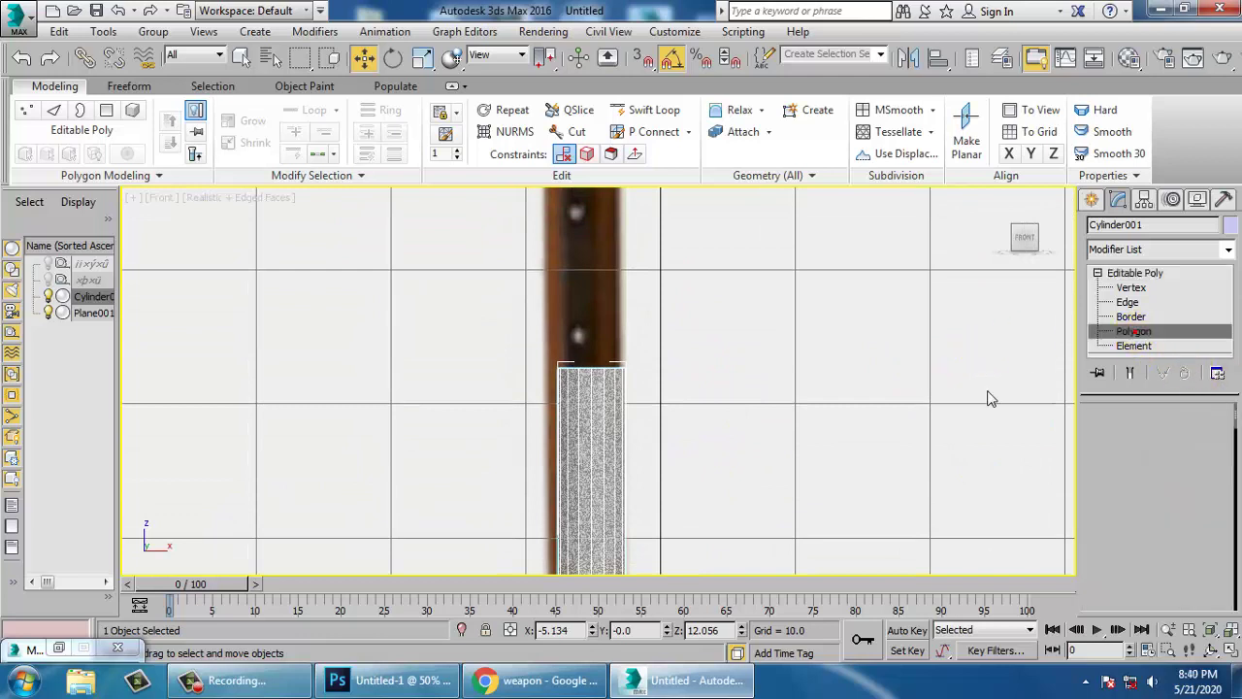
drag(663, 381, 655, 378)
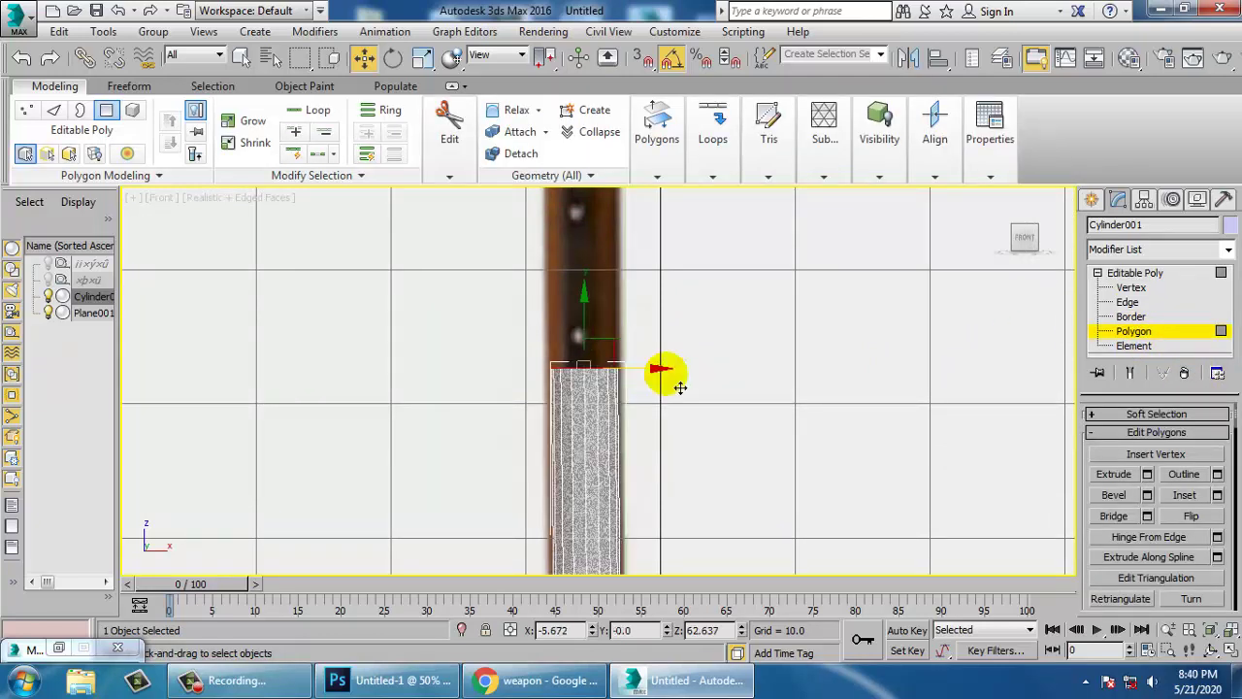
click(1147, 473)
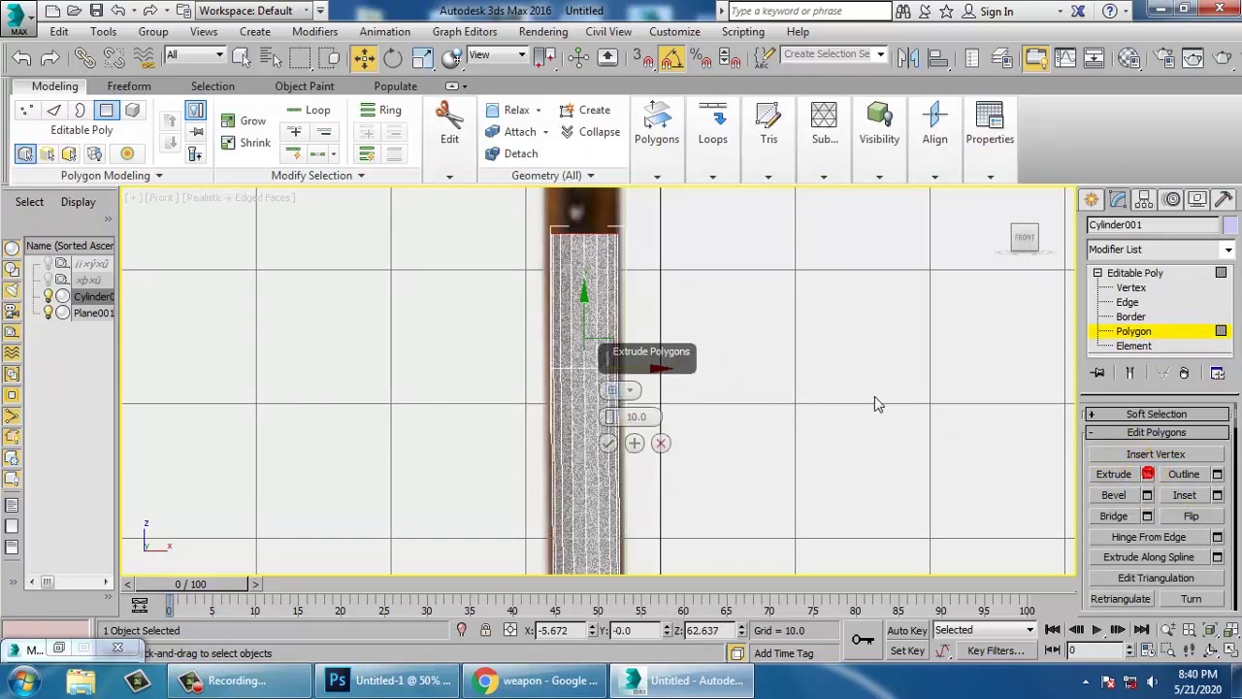
drag(609, 418, 607, 415)
click(610, 444)
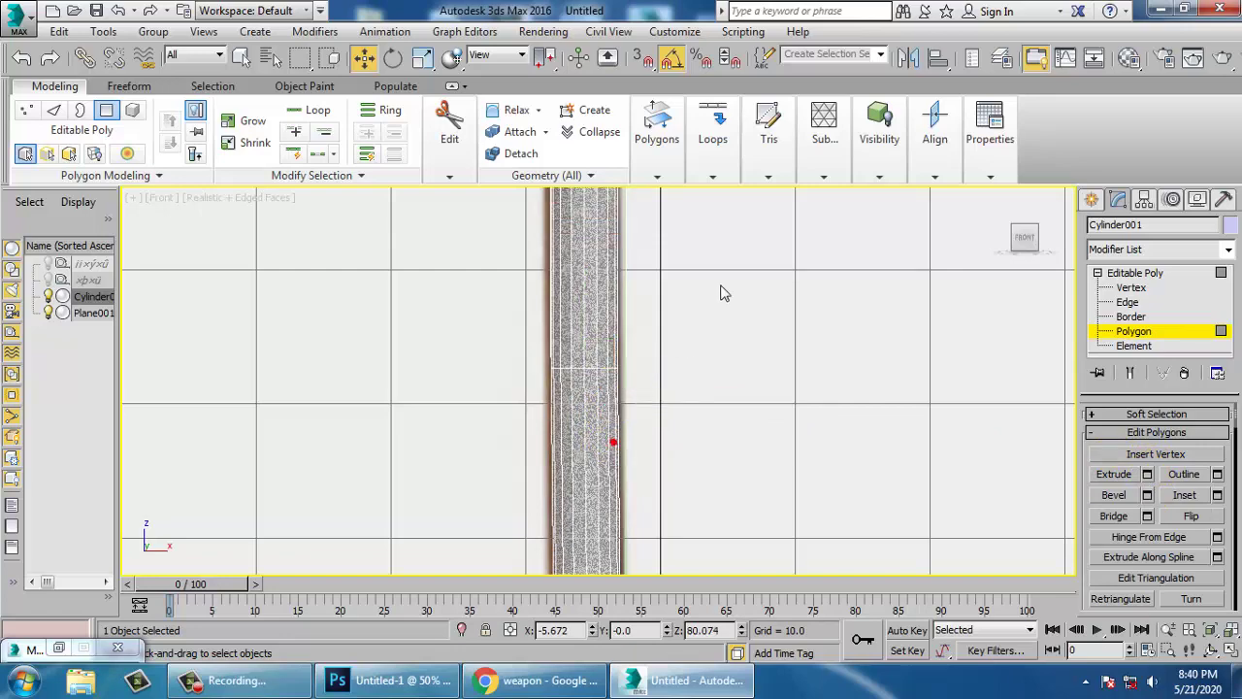
- Extrude the top polygon upward by another 17.436 and raise it along the handle to about Z 116
scroll(734, 436, down, 5)
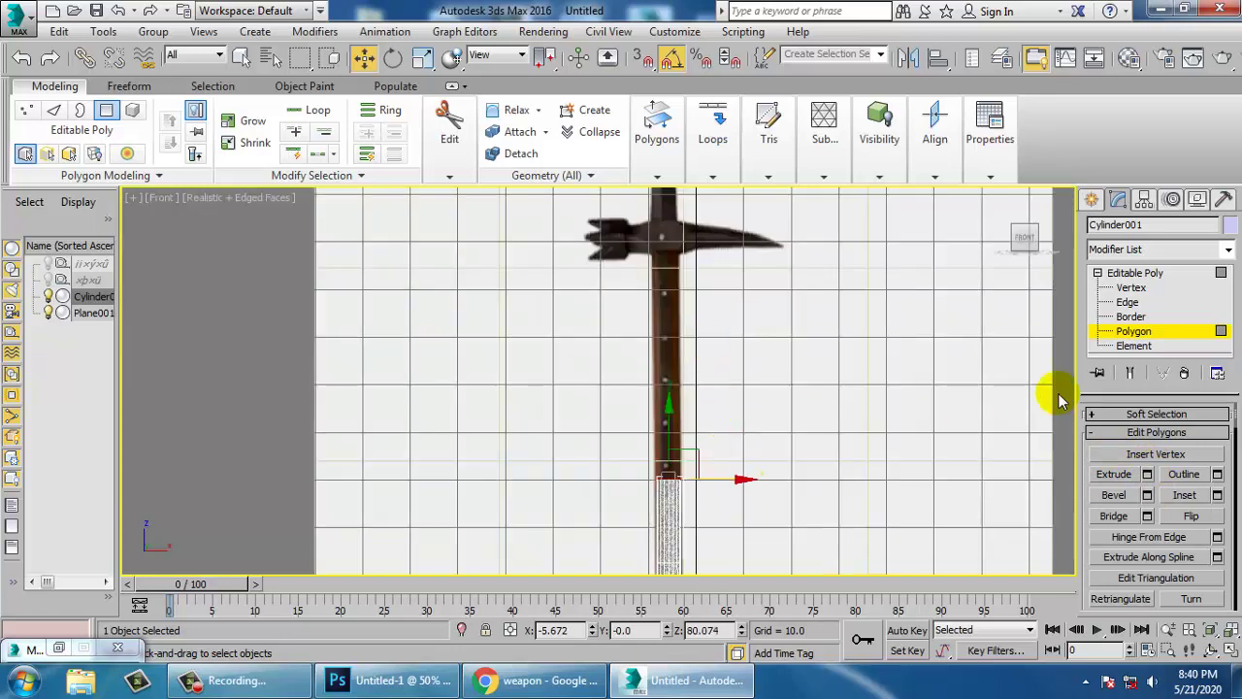
click(1149, 473)
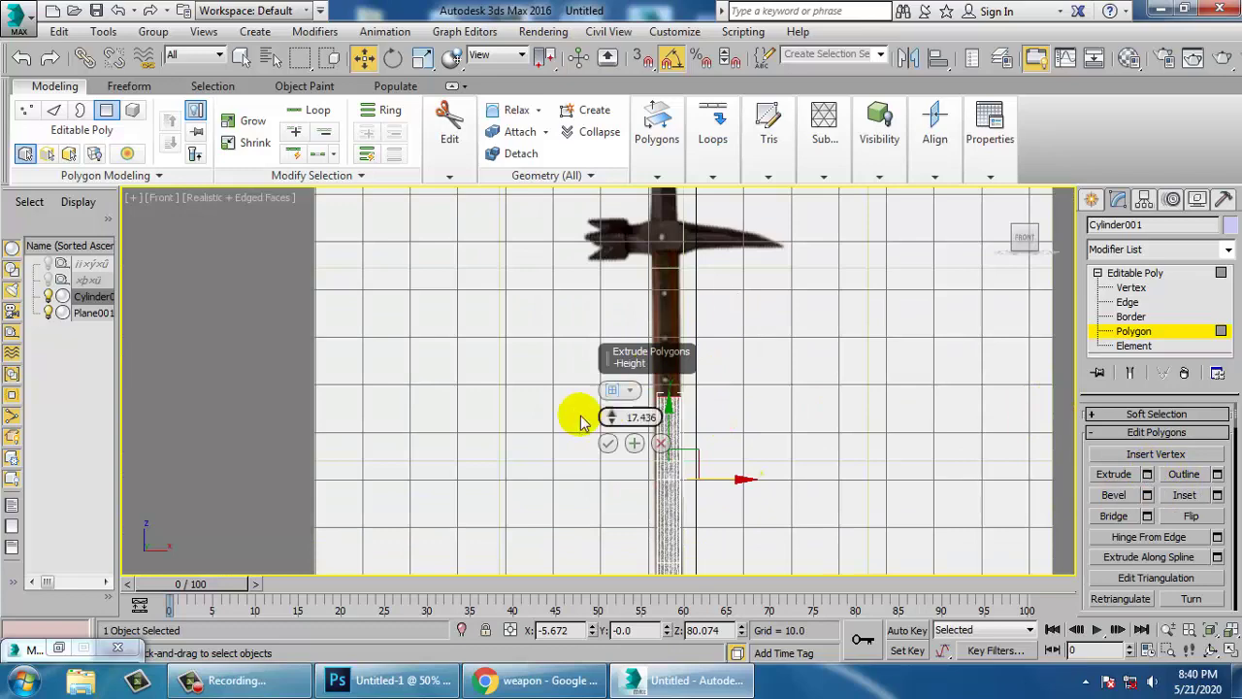
click(607, 444)
scroll(687, 424, up, 3)
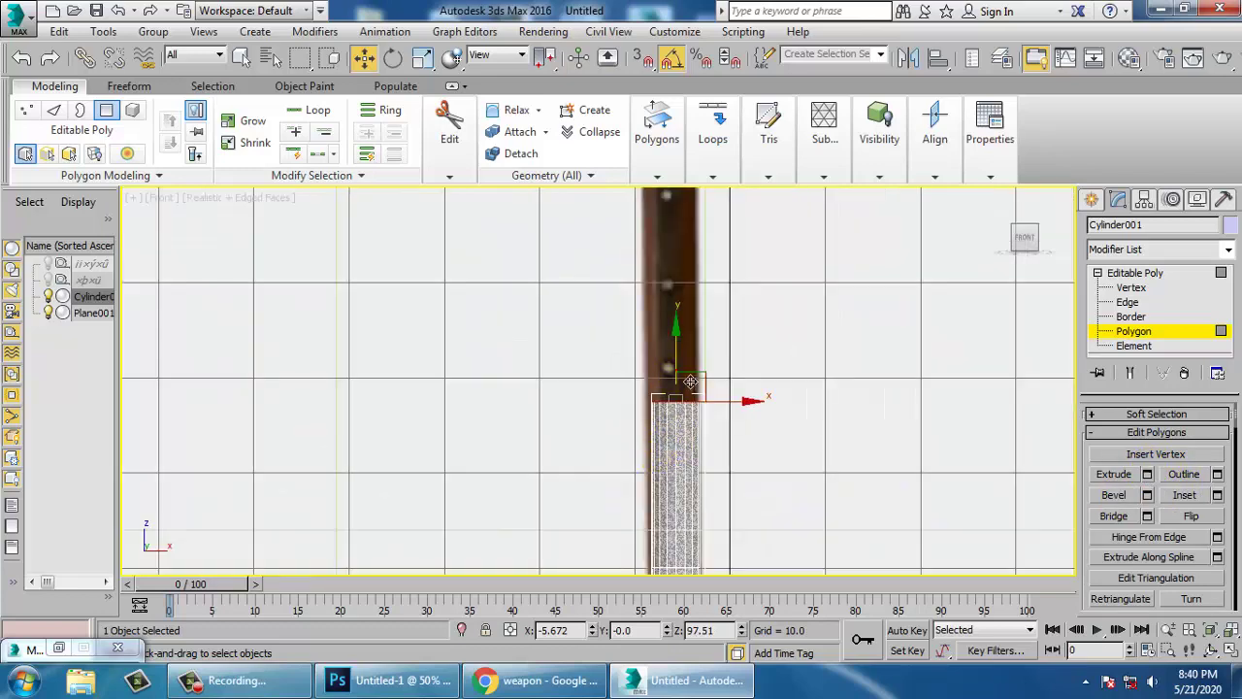
drag(676, 370, 676, 194)
- Extrude the raised top polygon by 17.436 through the hammer head area of the reference
middle_drag(720, 256, 721, 377)
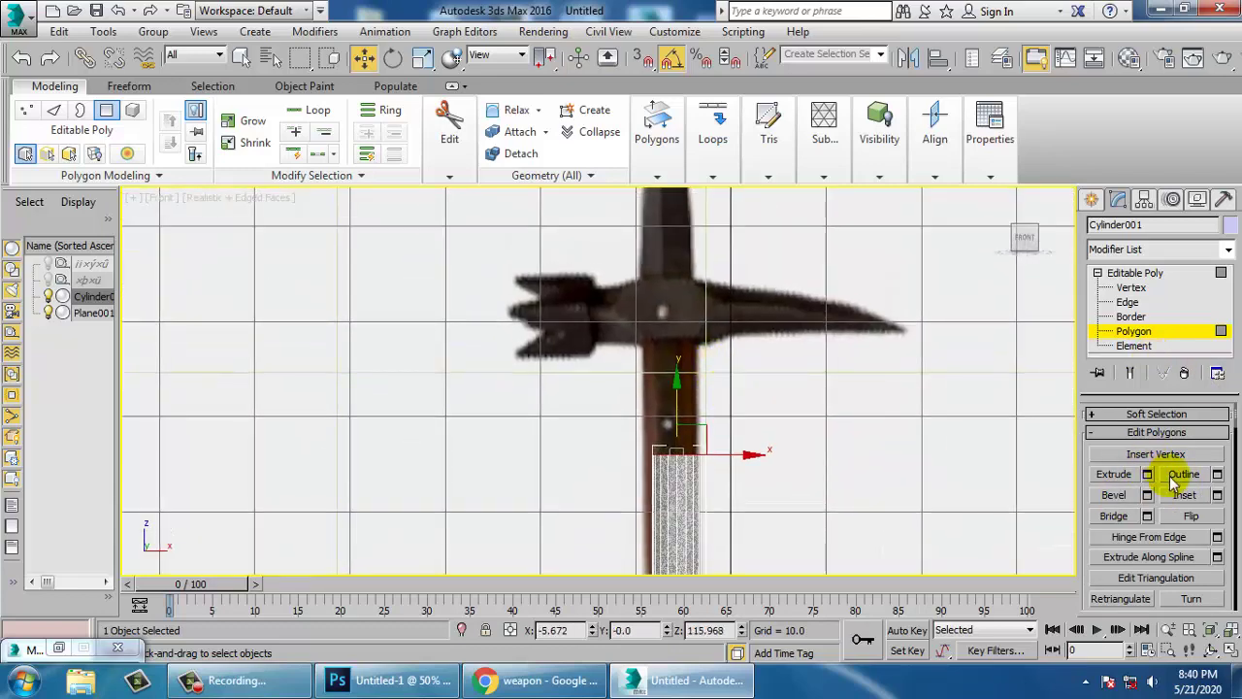
click(1148, 473)
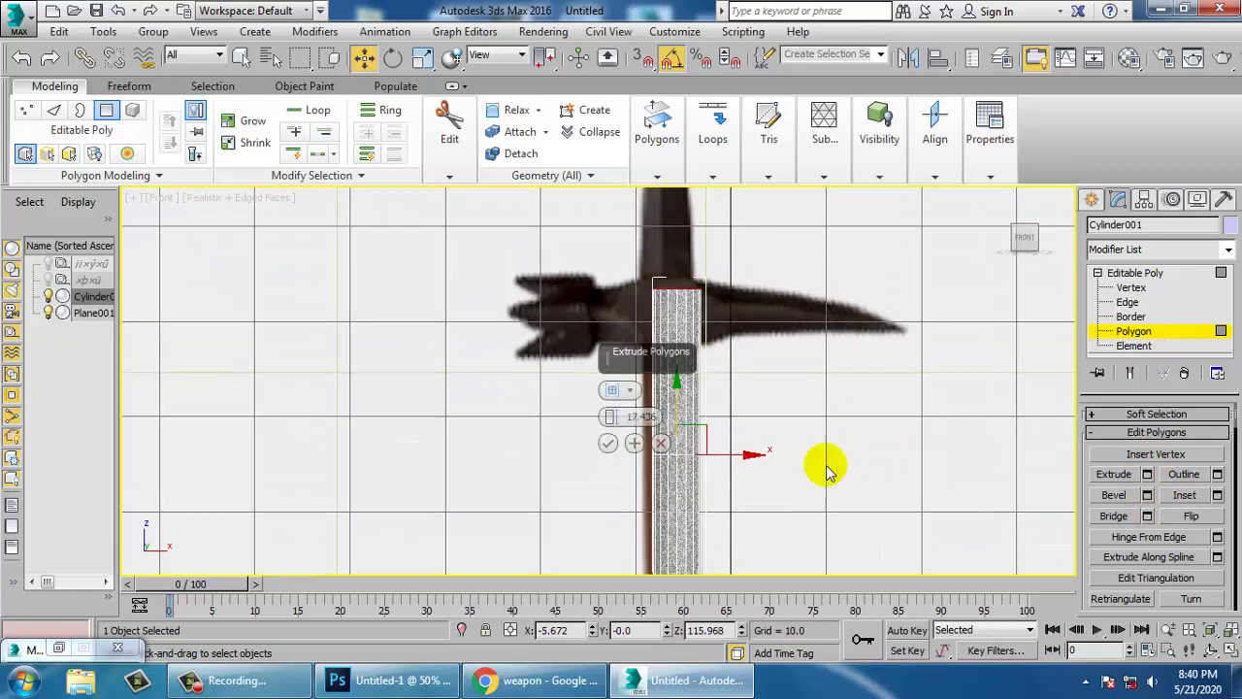
click(608, 444)
- Extrude the top polygon to the spike tip at about Z 159 and scale it uniformly to 7% to form the point
middle_drag(761, 260, 772, 453)
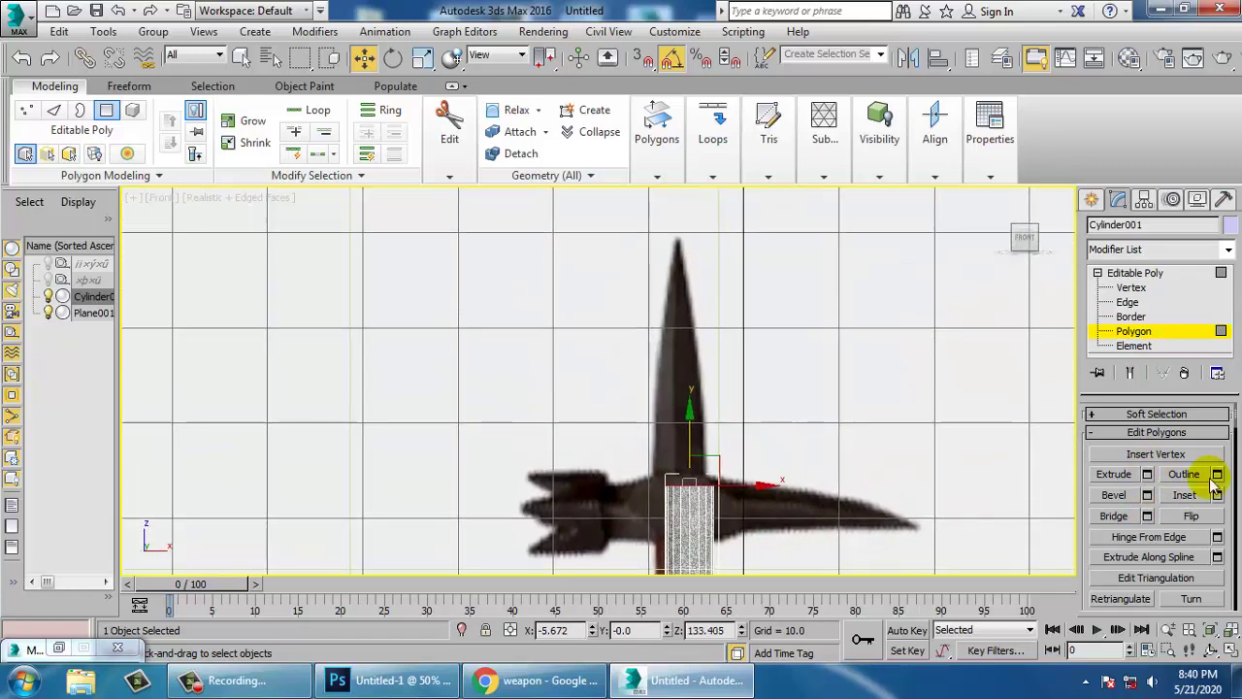
click(1147, 474)
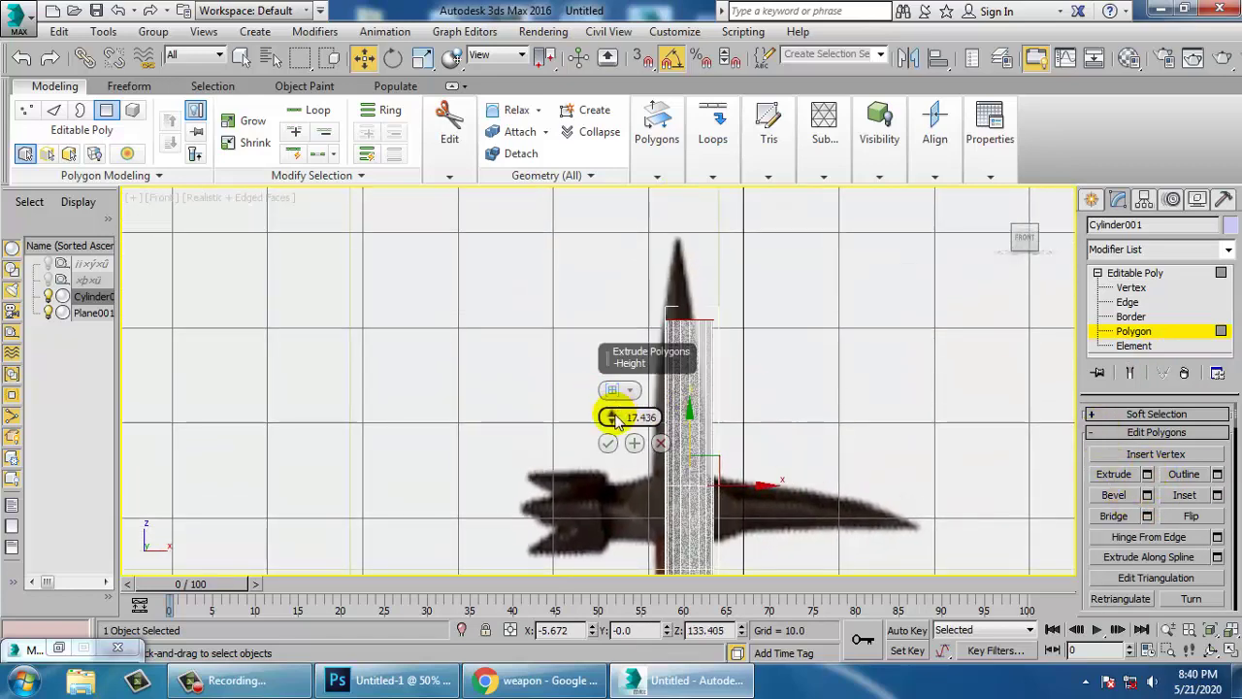
drag(611, 417, 609, 337)
click(607, 442)
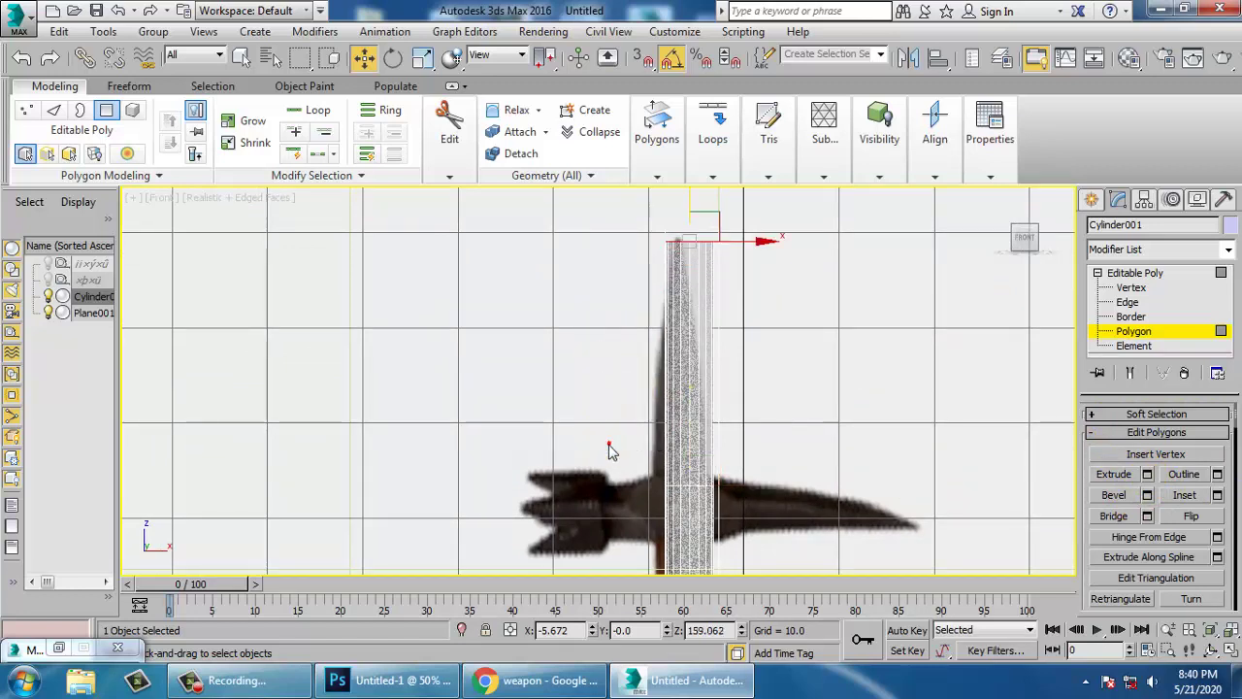
key(r)
drag(703, 254, 688, 243)
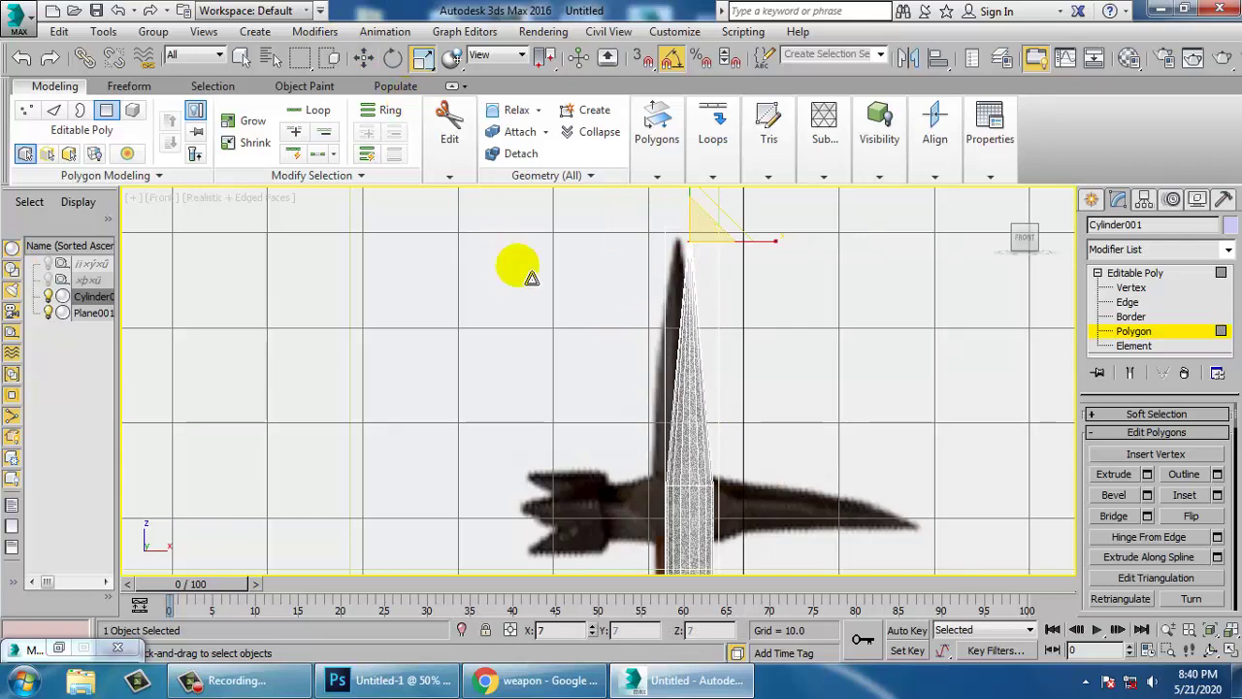
- Exit polygon editing and nudge the whole handle along X to about -5.39 to align it with the reference
middle_drag(783, 423, 686, 371)
scroll(686, 372, down, 3)
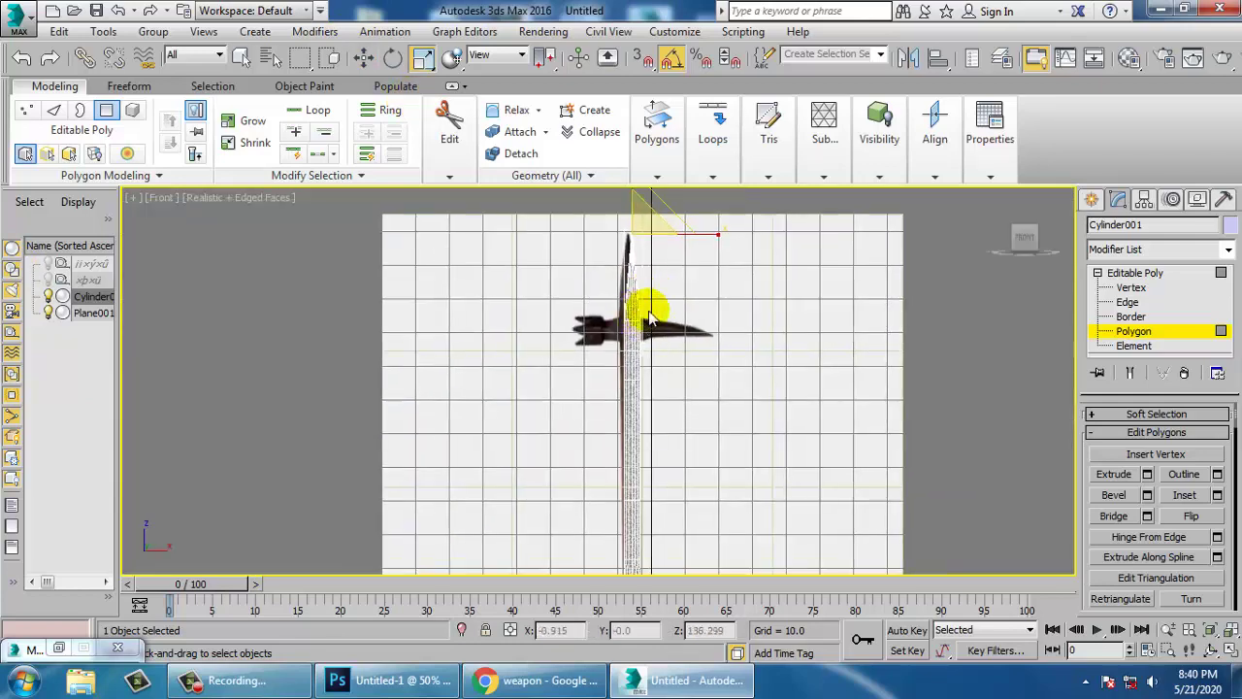
scroll(726, 310, up, 2)
scroll(754, 368, down, 1)
click(1157, 279)
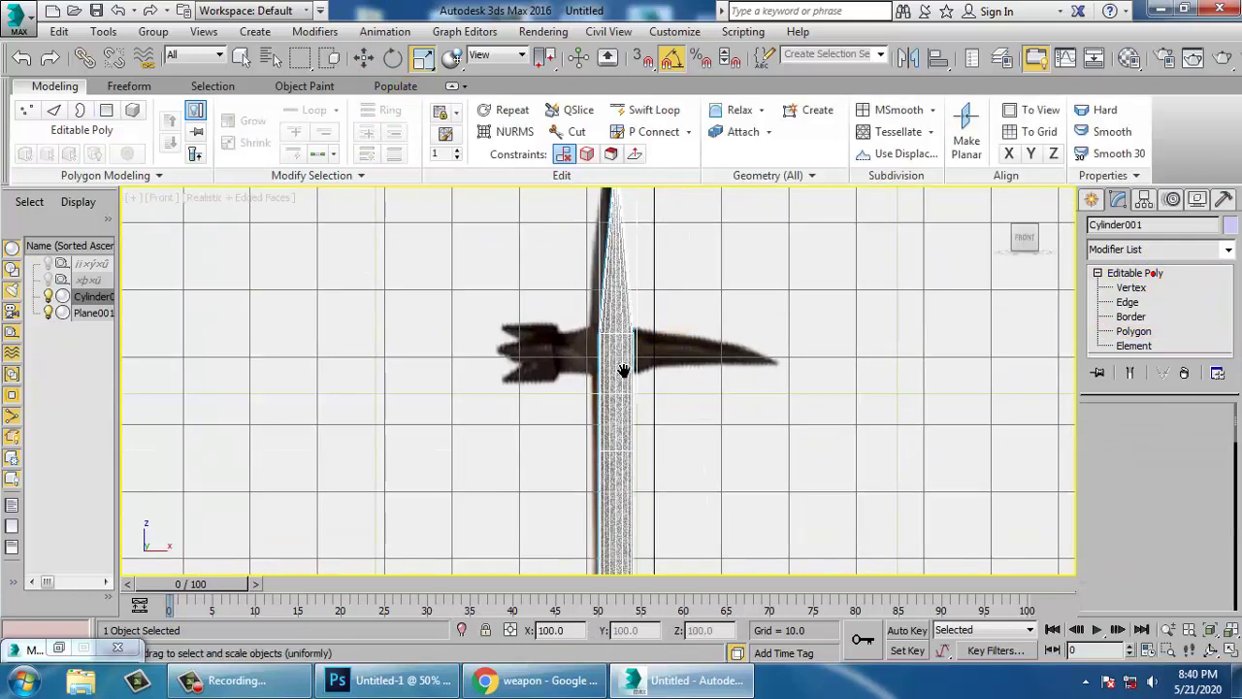
scroll(654, 321, down, 4)
key(w)
drag(624, 459, 637, 370)
scroll(631, 473, up, 2)
scroll(654, 339, up, 2)
- Select the spike's tip and base vertices, shift them along X to about -6.07 to follow the reference, and exit vertex editing
key(1)
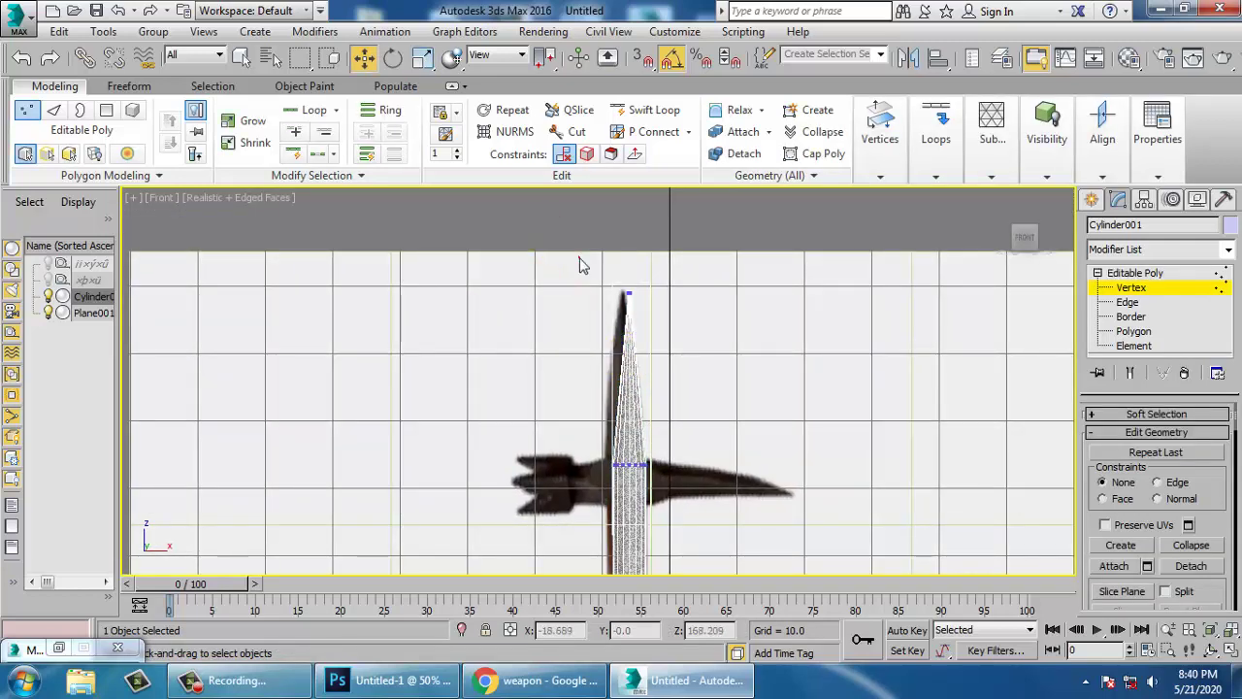
drag(753, 573, 753, 572)
drag(708, 390, 708, 391)
scroll(662, 272, down, 6)
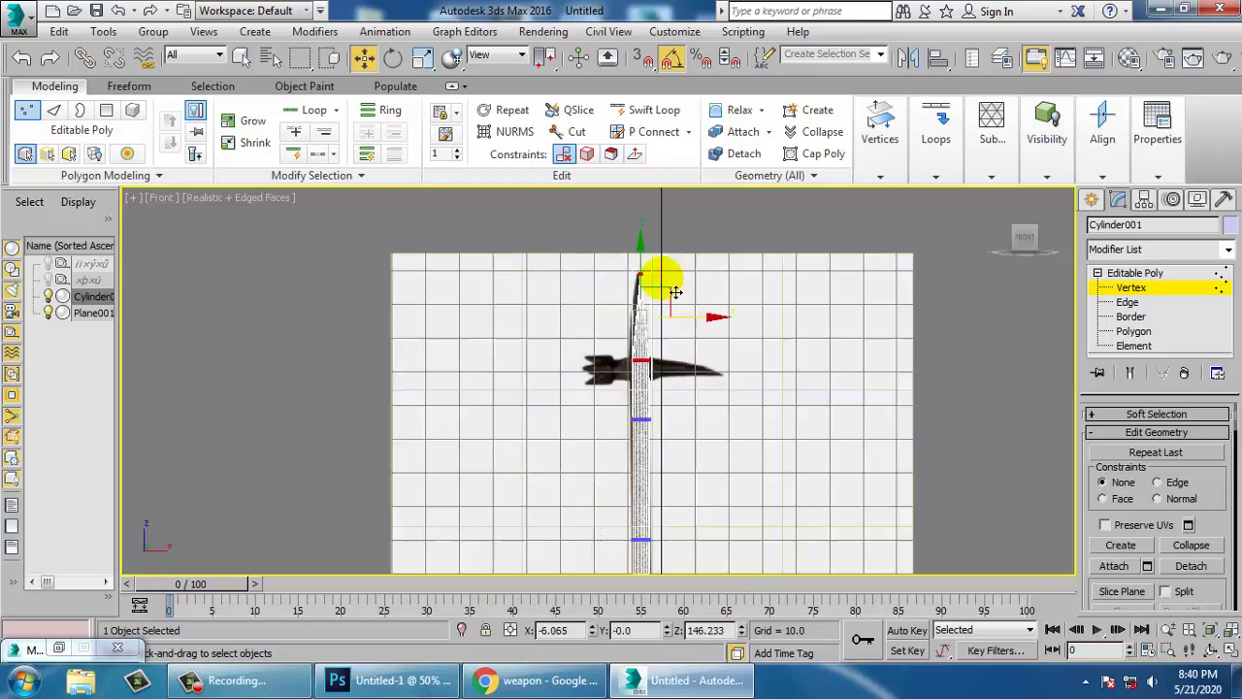
scroll(680, 356, up, 3)
scroll(679, 356, up, 2)
middle_drag(690, 356, 710, 442)
middle_drag(656, 244, 703, 525)
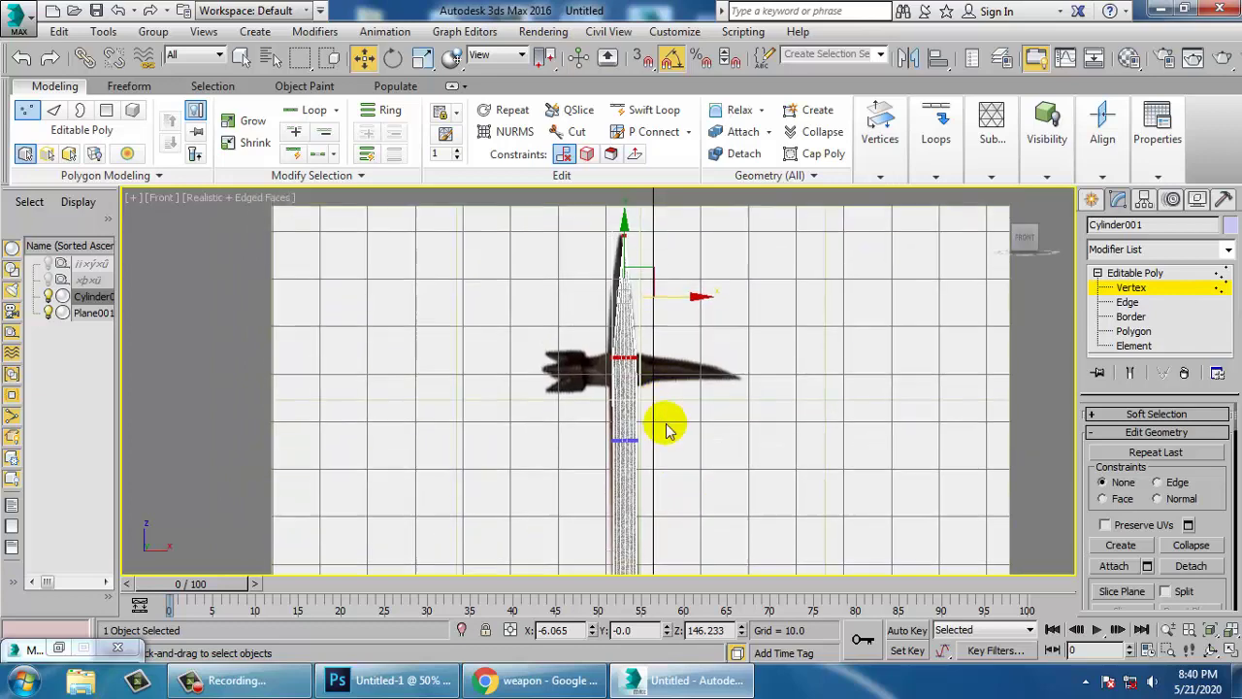
scroll(666, 424, up, 3)
middle_drag(669, 409, 677, 414)
middle_drag(578, 286, 604, 318)
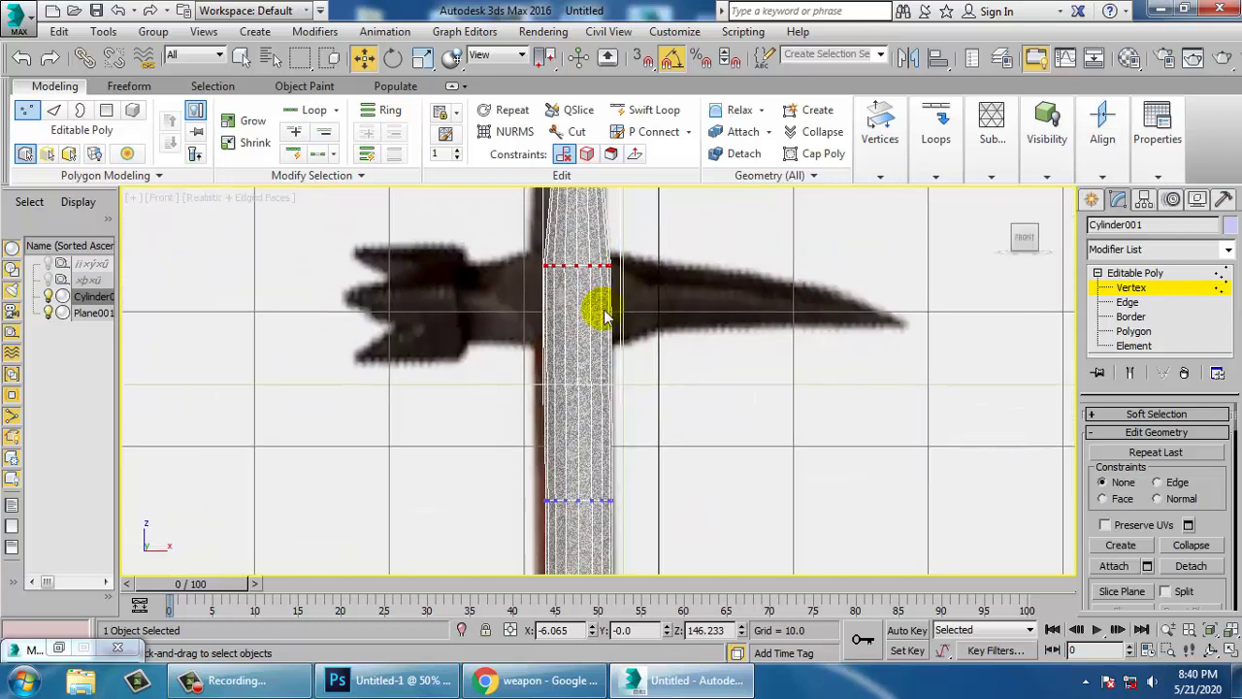
click(1135, 272)
scroll(805, 319, down, 5)
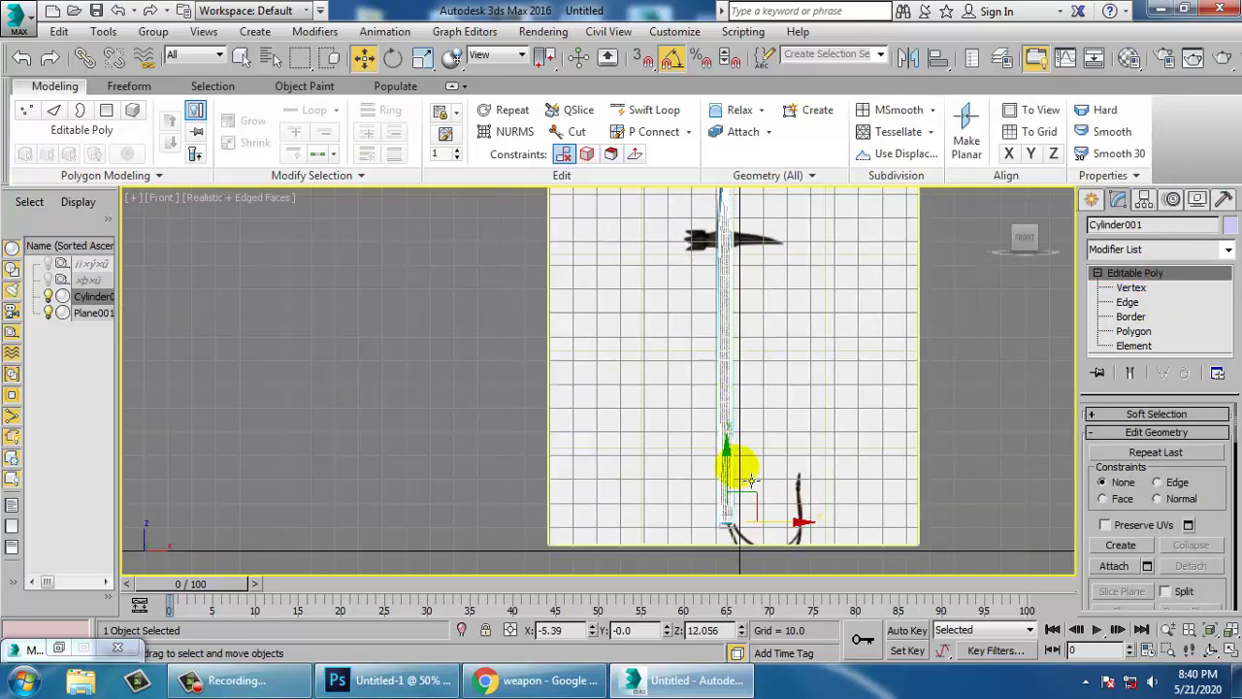
scroll(786, 553, up, 4)
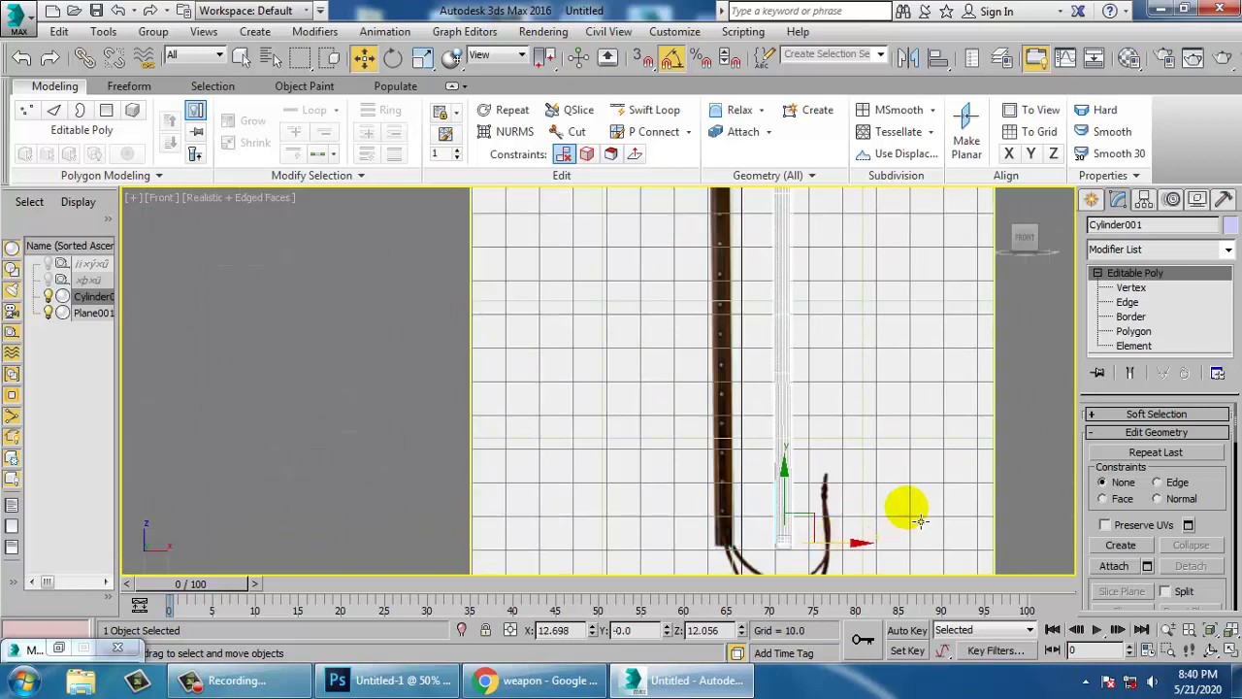
scroll(780, 330, up, 5)
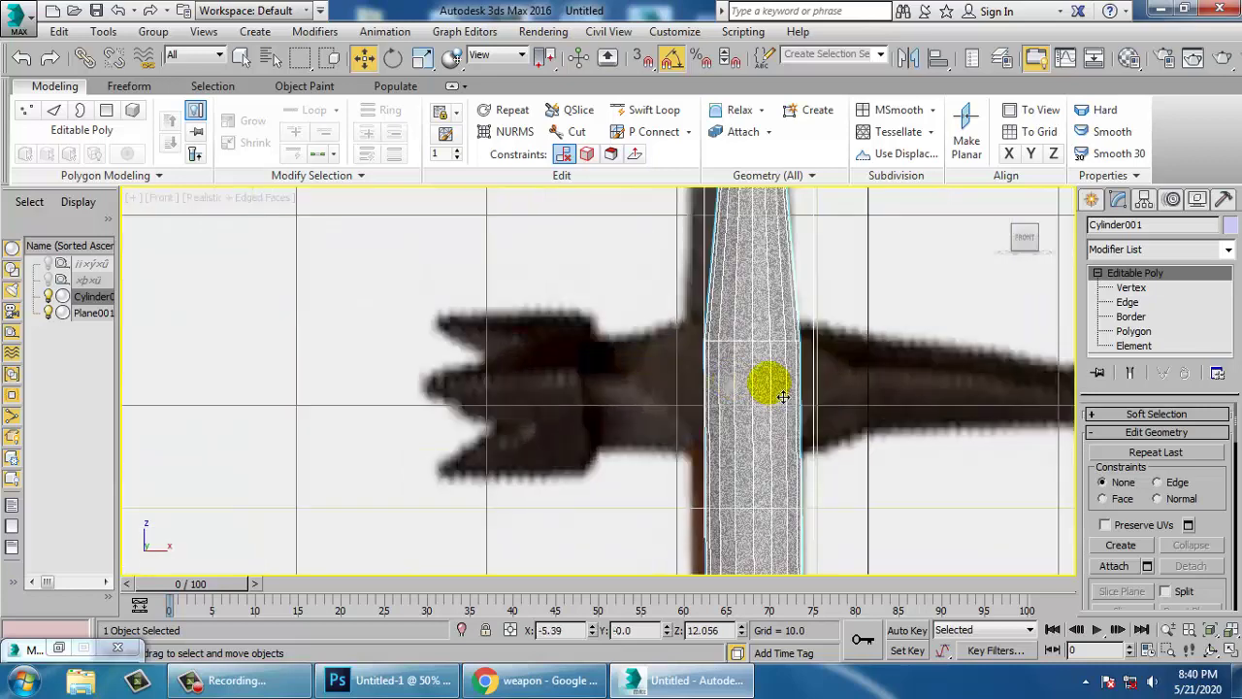
- Create a cylinder of about 3.1 radius and 1.6 height over the head's neck beside the claws in the Front view
middle_drag(842, 361, 655, 341)
scroll(651, 352, up, 2)
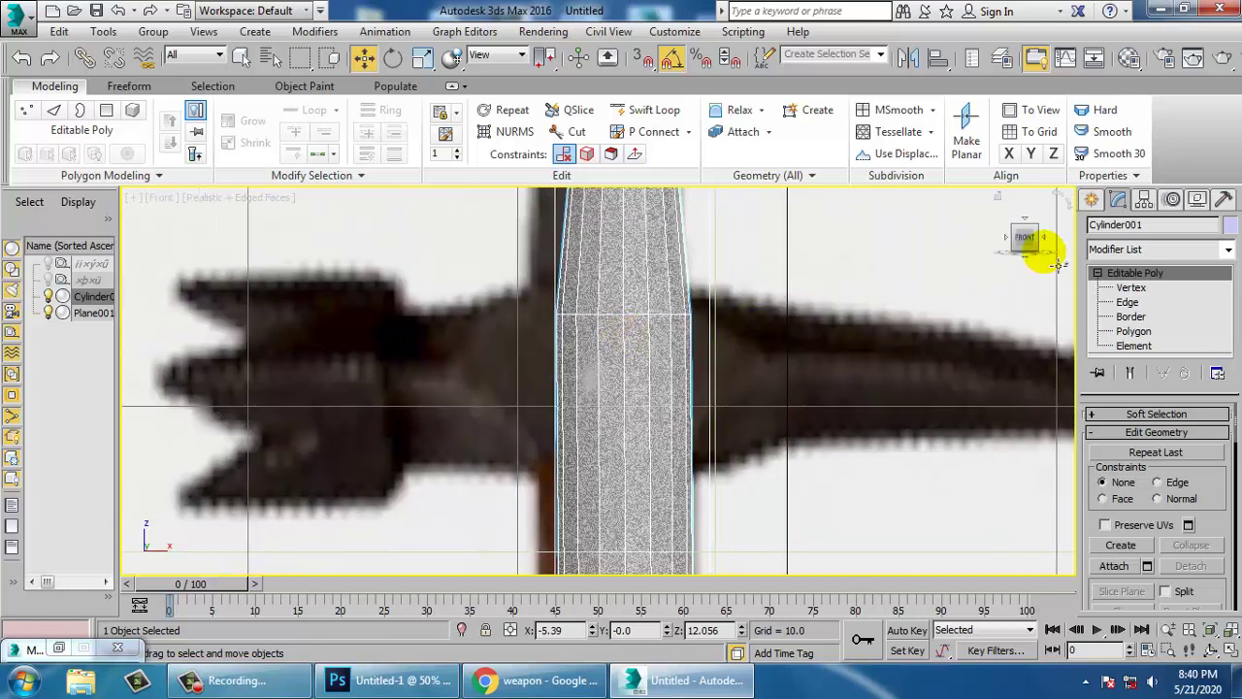
click(1090, 200)
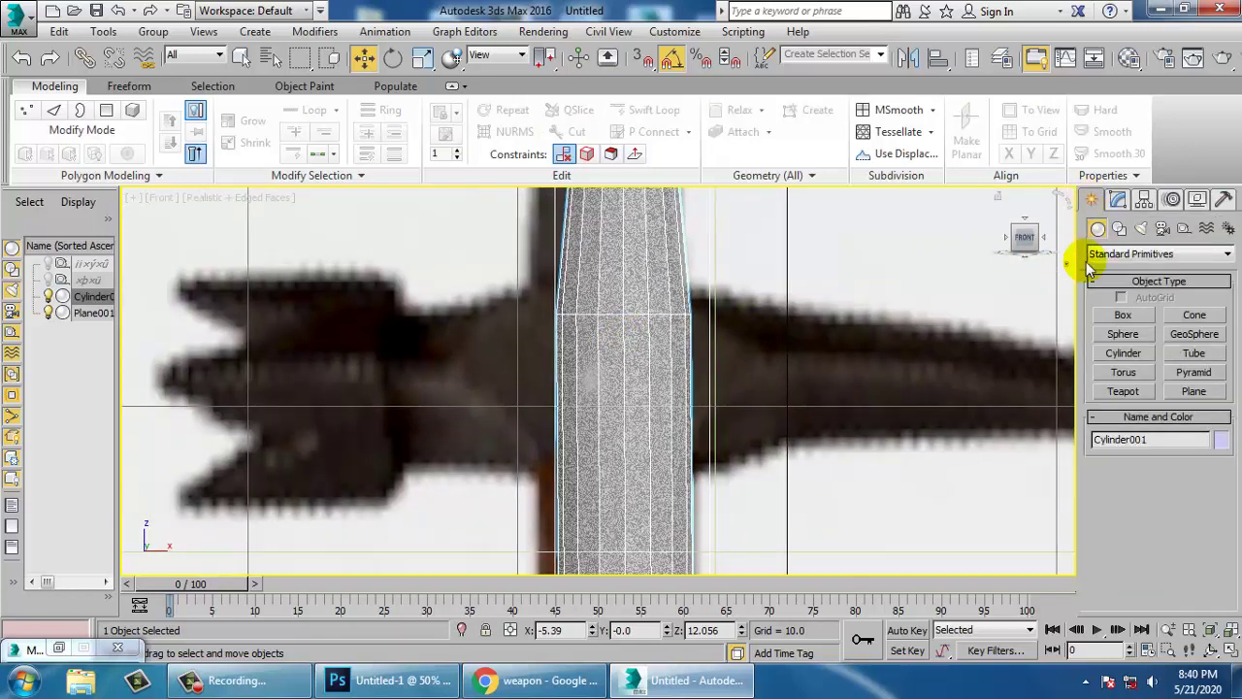
click(1132, 355)
click(1145, 358)
middle_drag(789, 363, 621, 343)
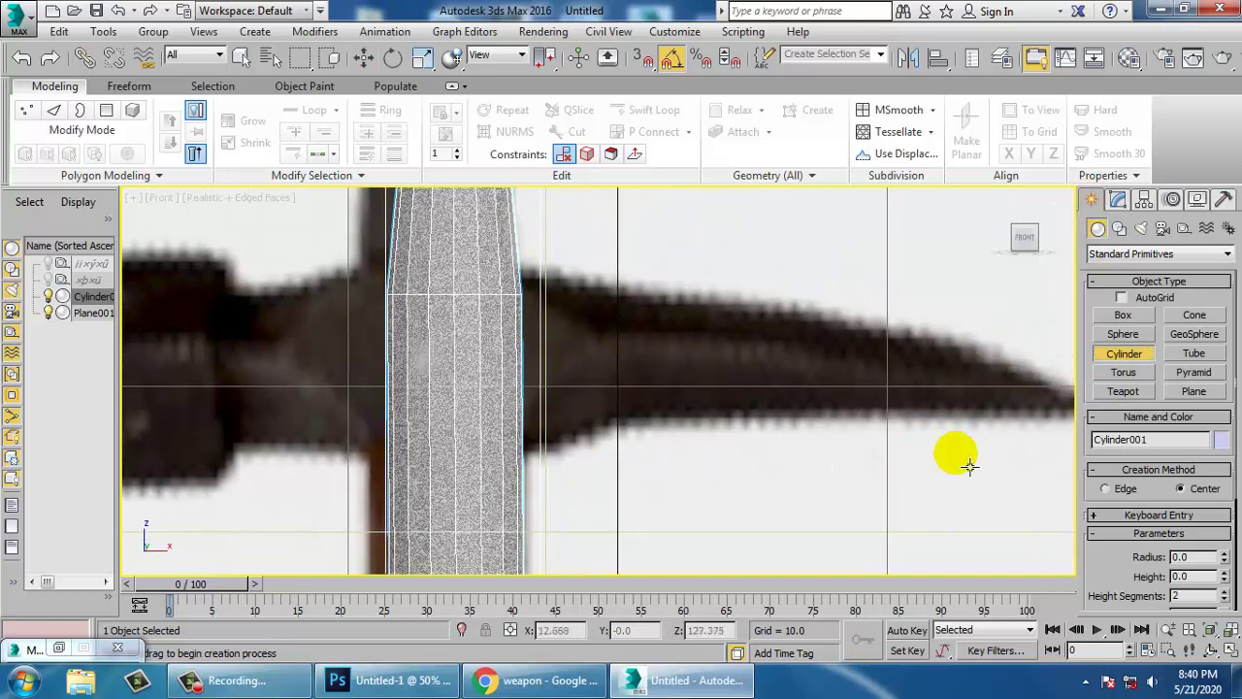
middle_drag(830, 452, 687, 442)
middle_drag(389, 334, 554, 377)
drag(532, 361, 593, 445)
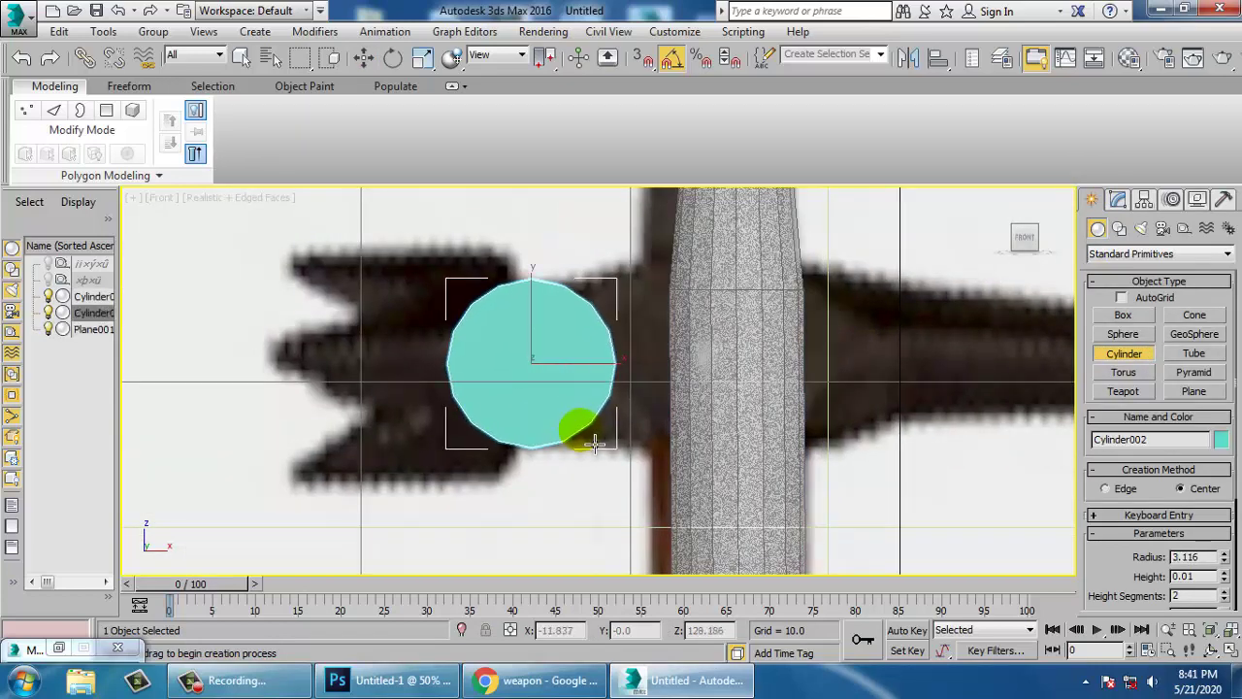
click(590, 403)
right_click(589, 405)
- Rotate the new cylinder 90 degrees about Y so its axis runs along the hammer head
key(e)
drag(576, 380, 586, 375)
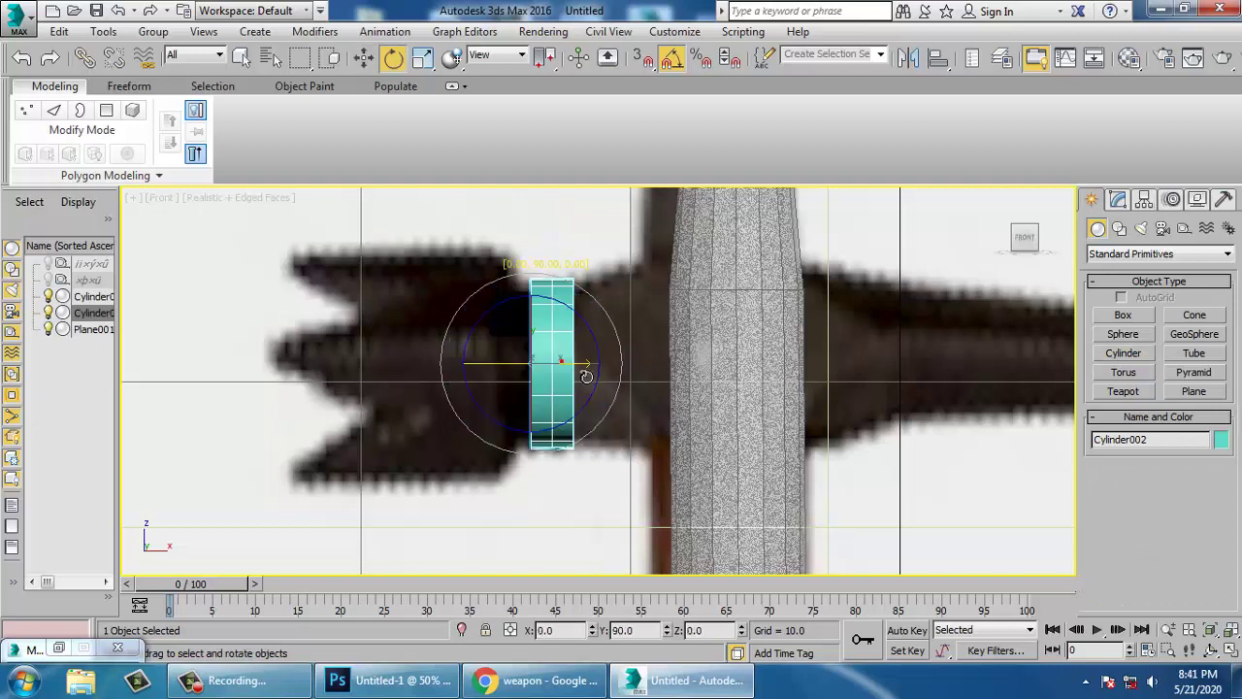
key(w)
scroll(612, 370, up, 3)
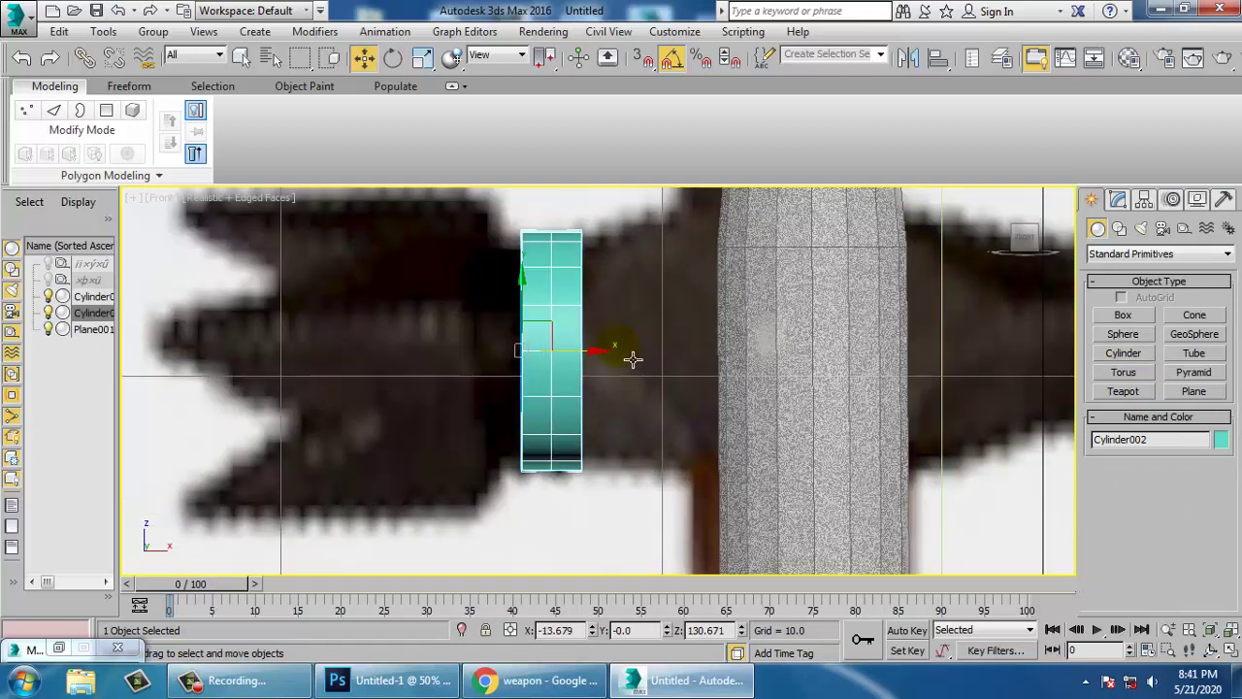
- Select the reference plane in the Perspective view and move it back along Y, clear of the handle and small cylinder
key(alt+w)
right_click(840, 471)
key(alt+w)
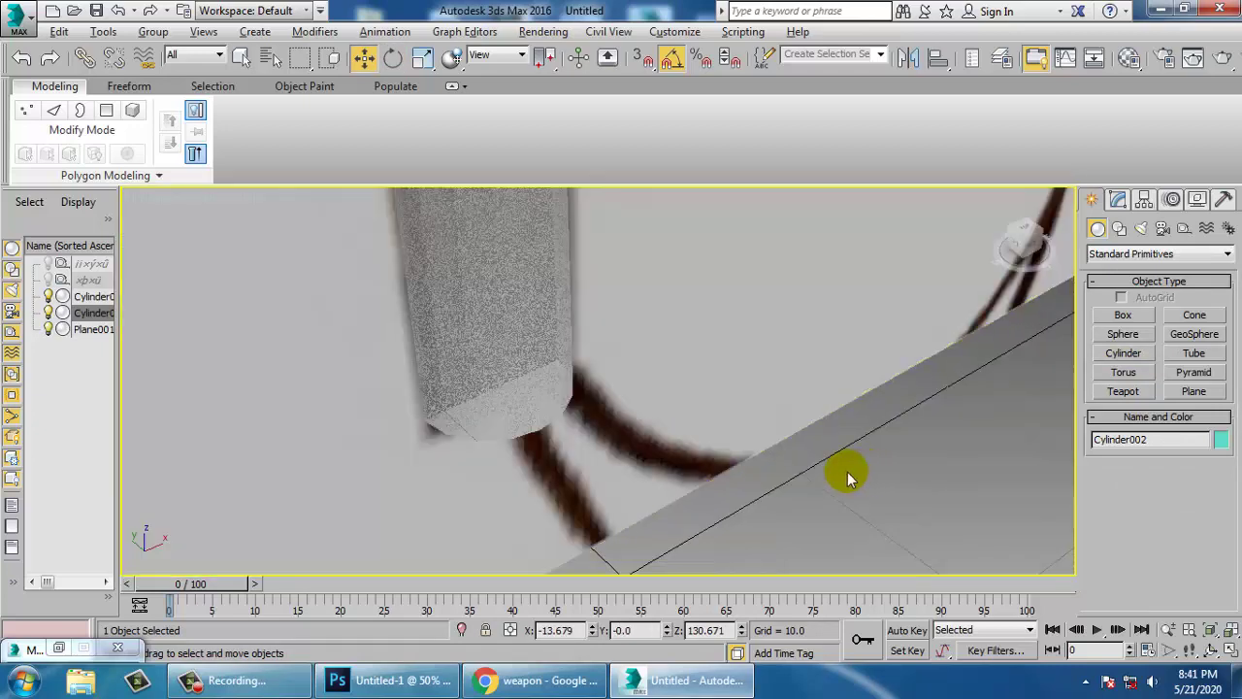
click(718, 391)
scroll(718, 391, down, 6)
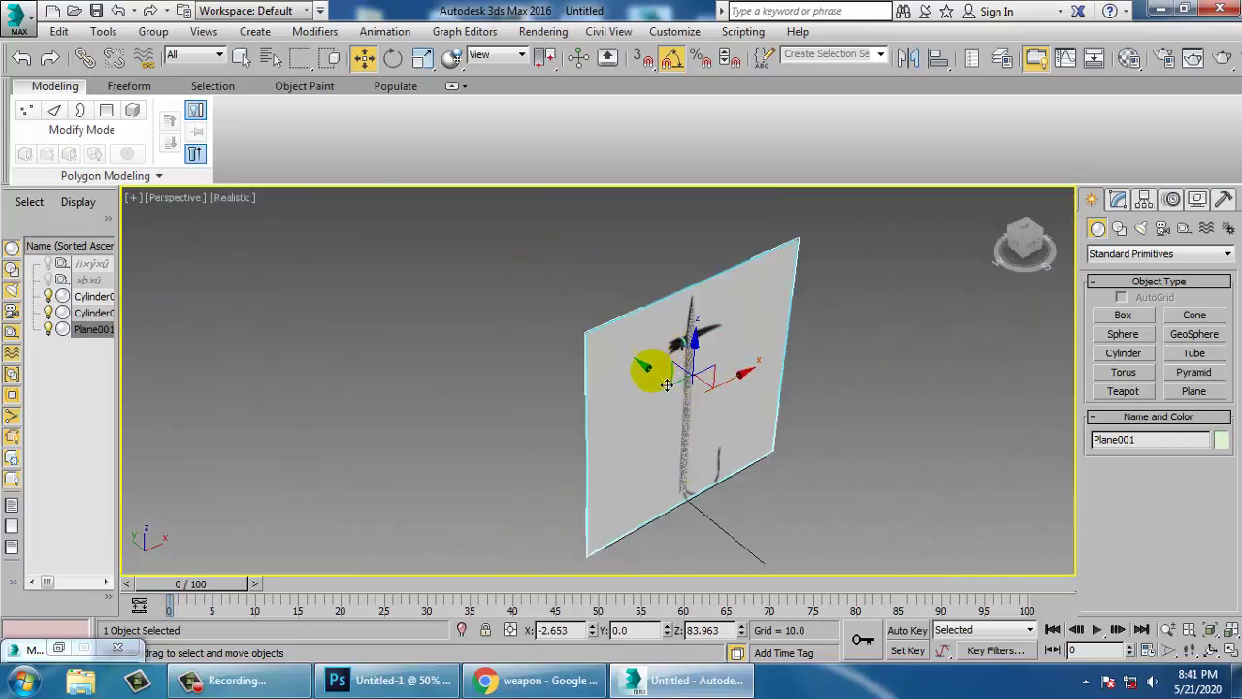
alt+middle_drag(667, 385, 583, 367)
- Select the small head cylinder and check its placement against the reference in the Front view
click(684, 346)
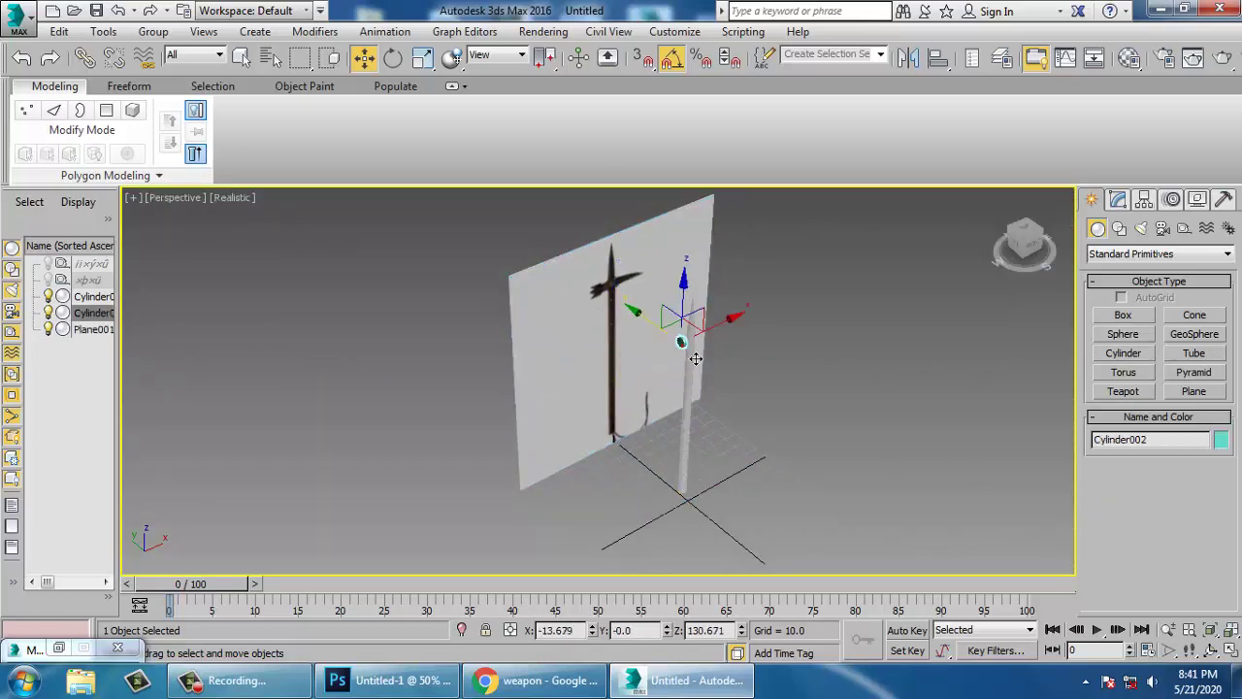
key(alt+w)
right_click(782, 314)
key(alt+w)
middle_drag(788, 317, 802, 358)
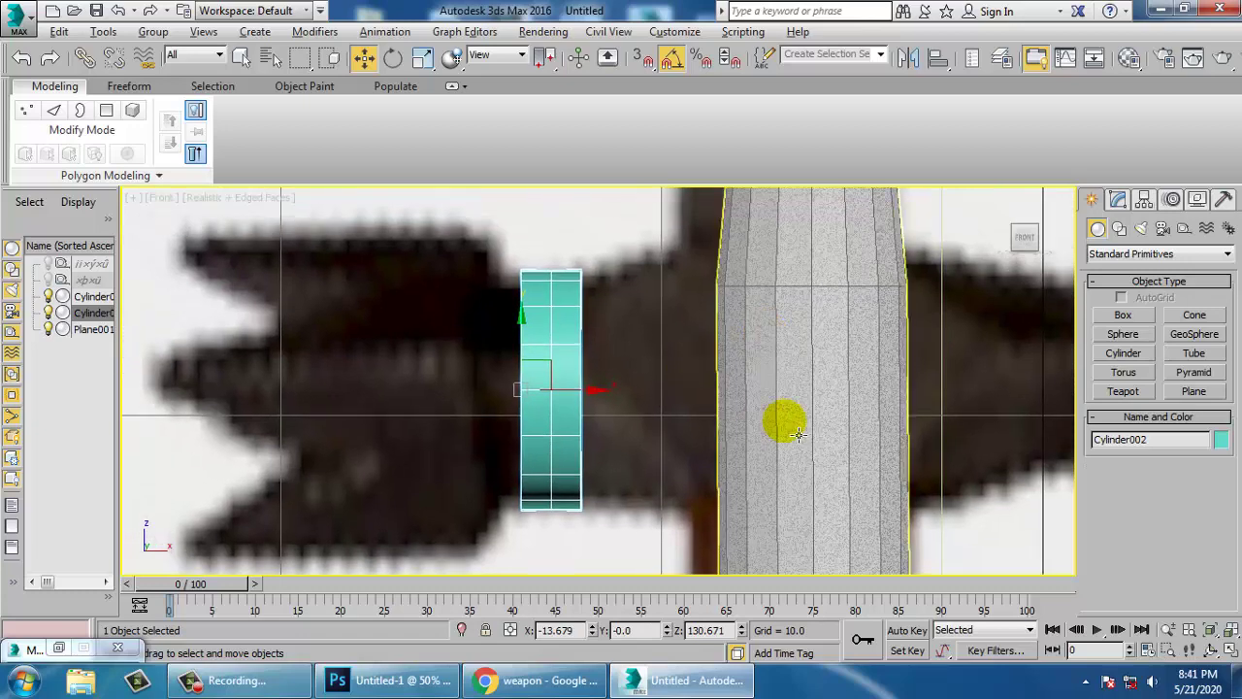
- Convert the small head cylinder to an Editable Poly, with edged faces shown in the Perspective view
key(alt+w)
right_click(828, 423)
key(alt+w)
key(z)
scroll(737, 389, down, 4)
alt+middle_drag(706, 376, 742, 357)
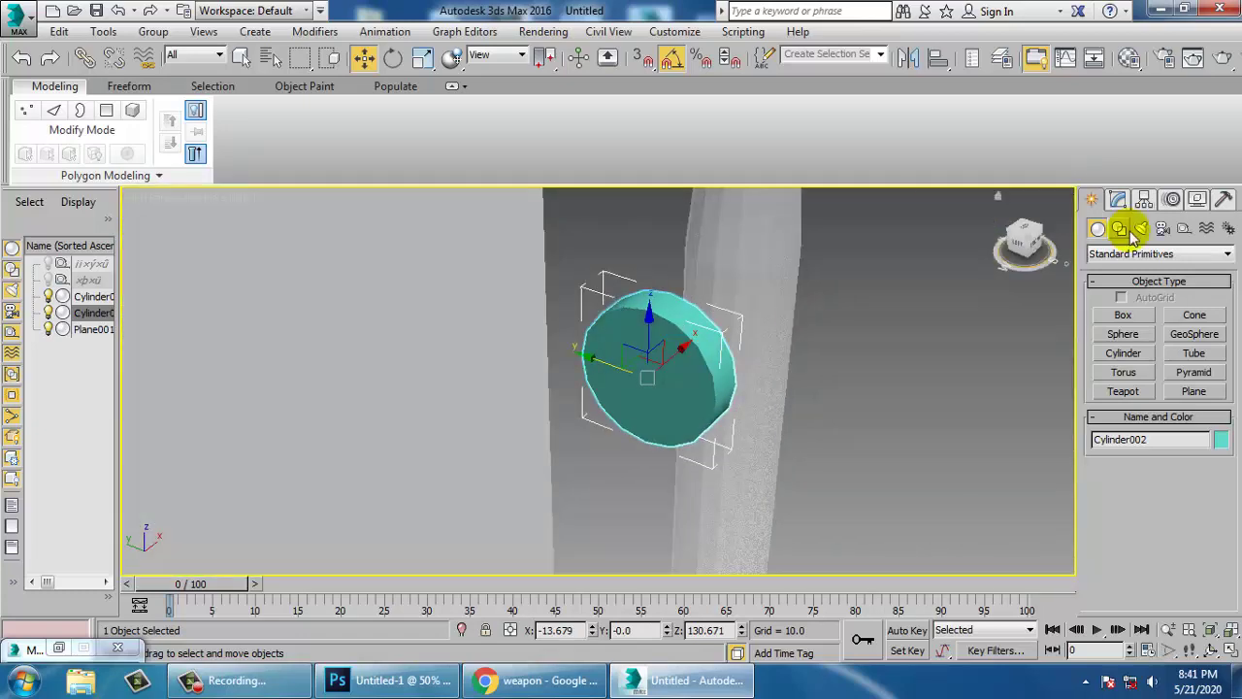
key(F4)
click(1116, 199)
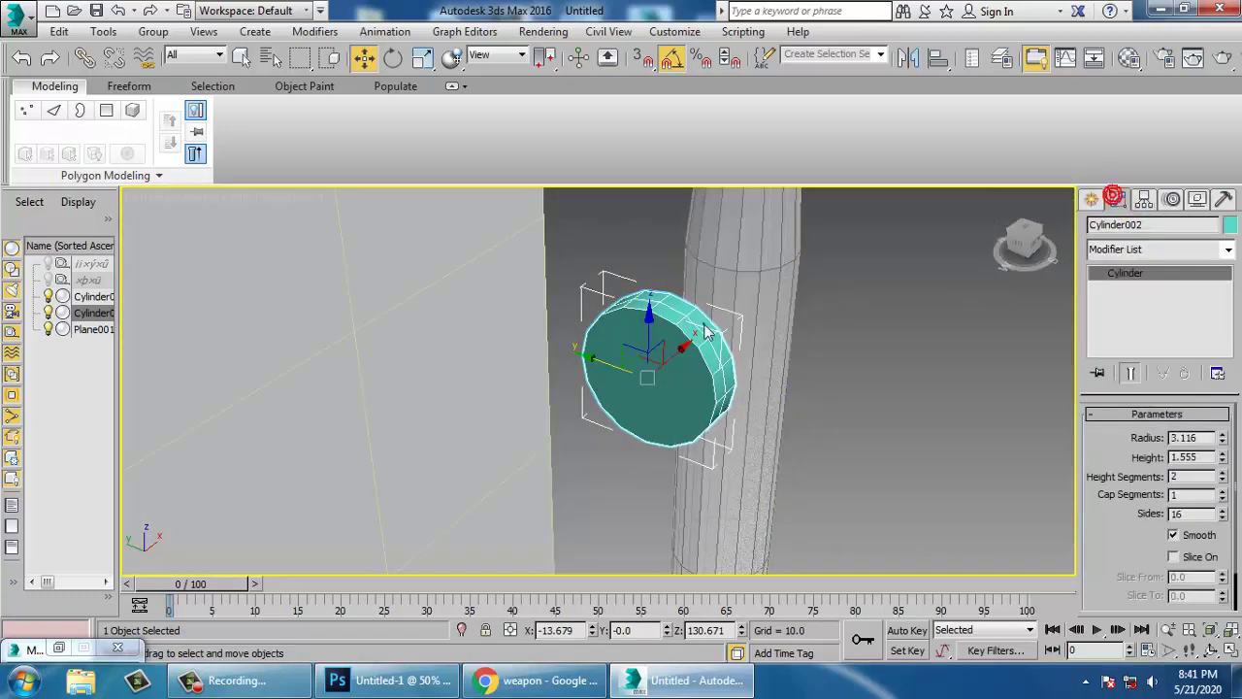
right_click(701, 325)
mouse_move(767, 502)
click(883, 518)
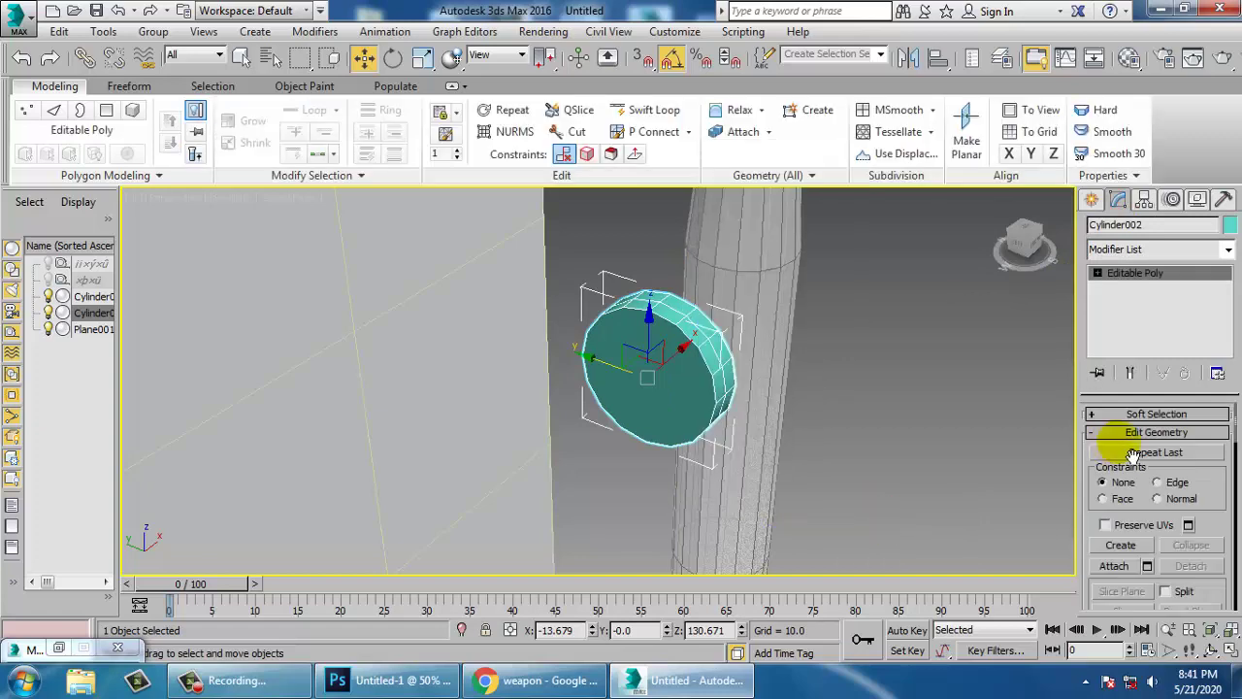
- Select the cylinder's end cap polygon on the claw side and extrude it twice by 0.535
click(1098, 272)
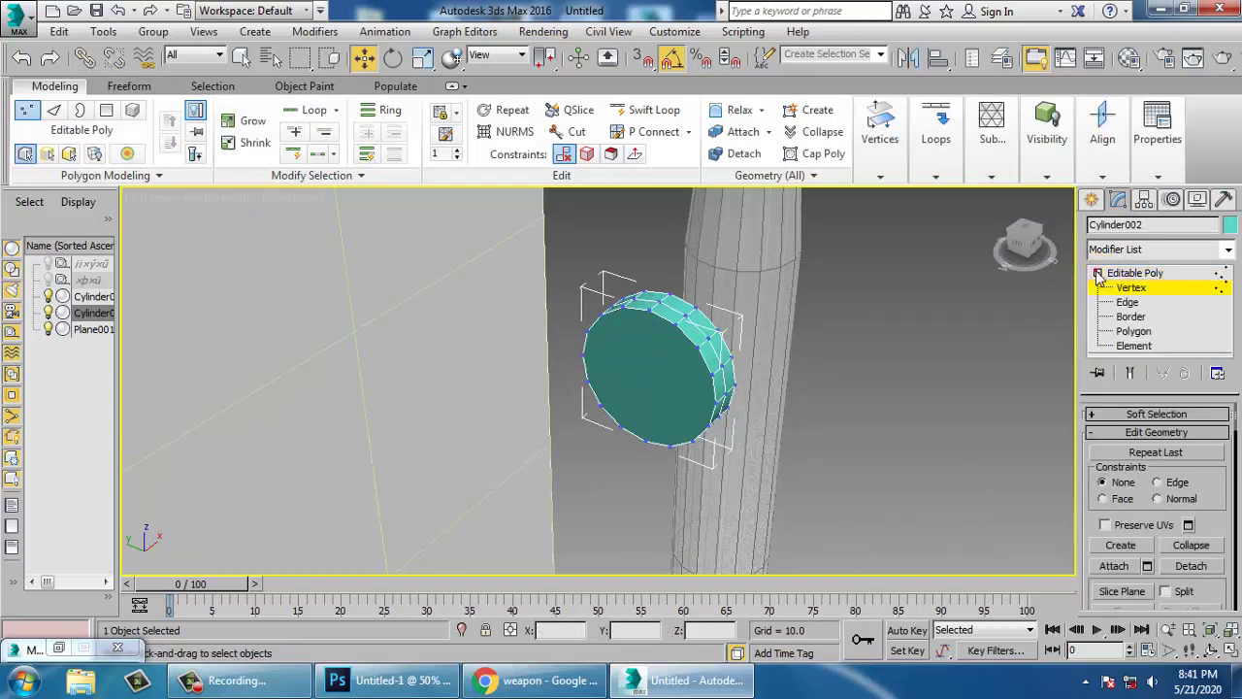
click(1134, 331)
key(alt+w)
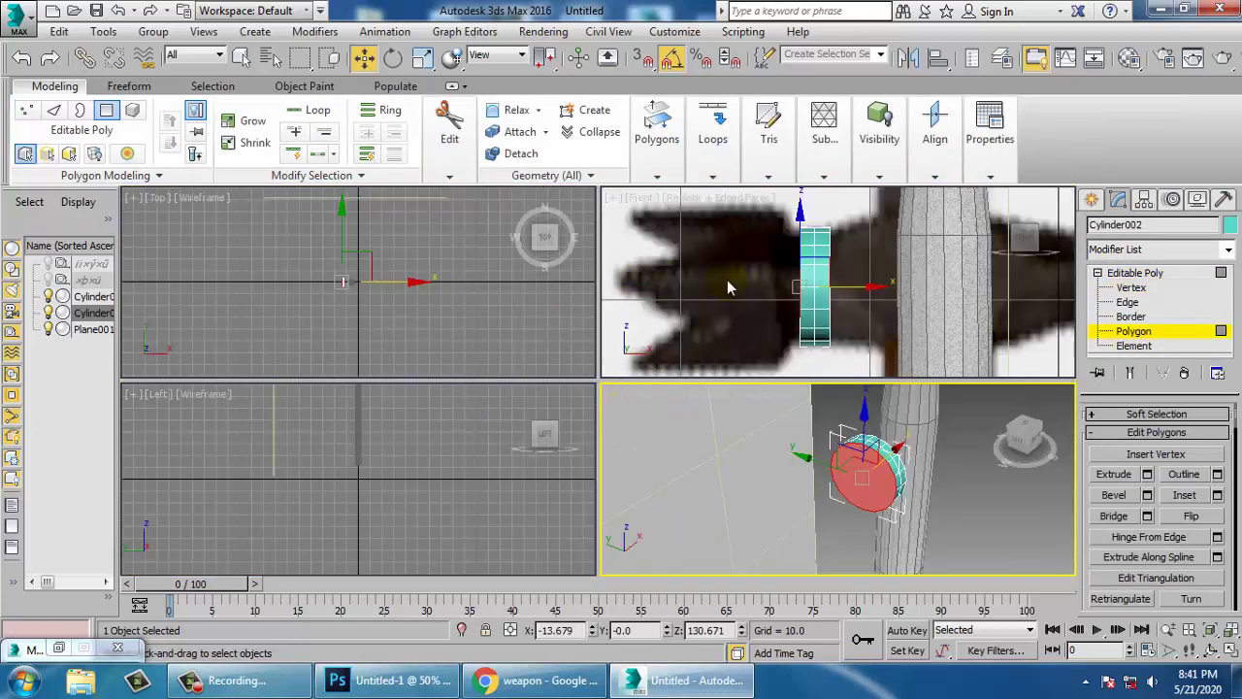
key(alt+w)
middle_drag(728, 288, 750, 302)
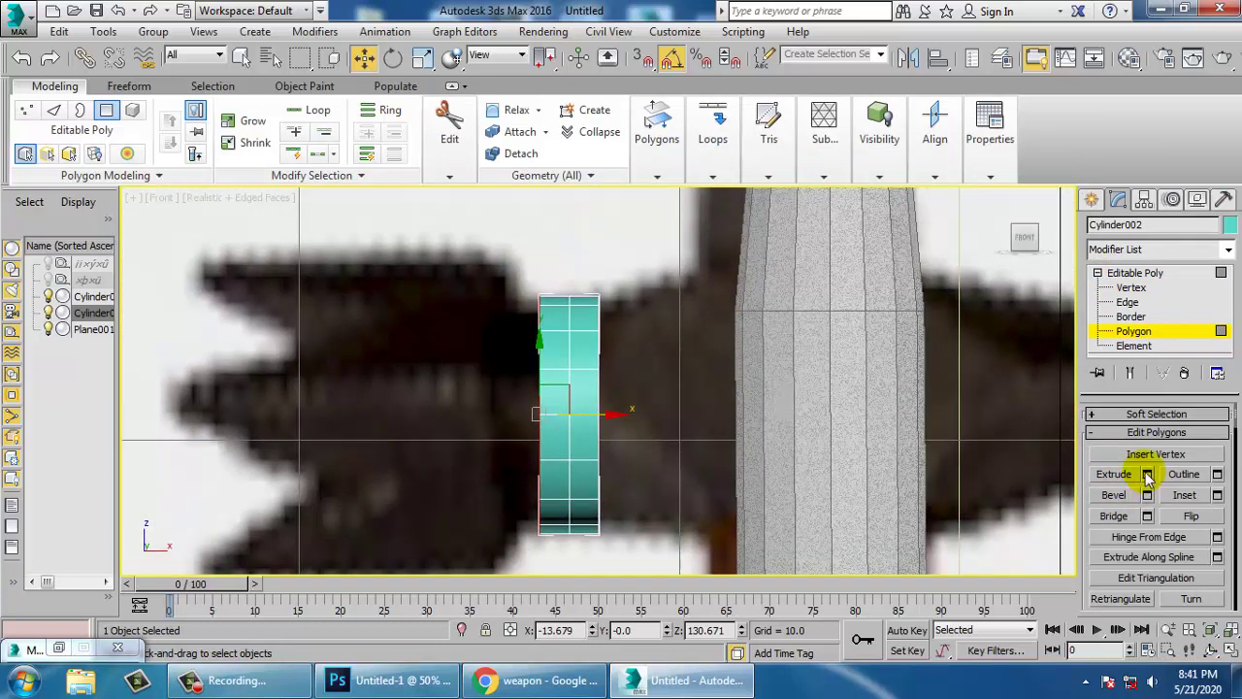
click(1147, 475)
drag(610, 425, 524, 39)
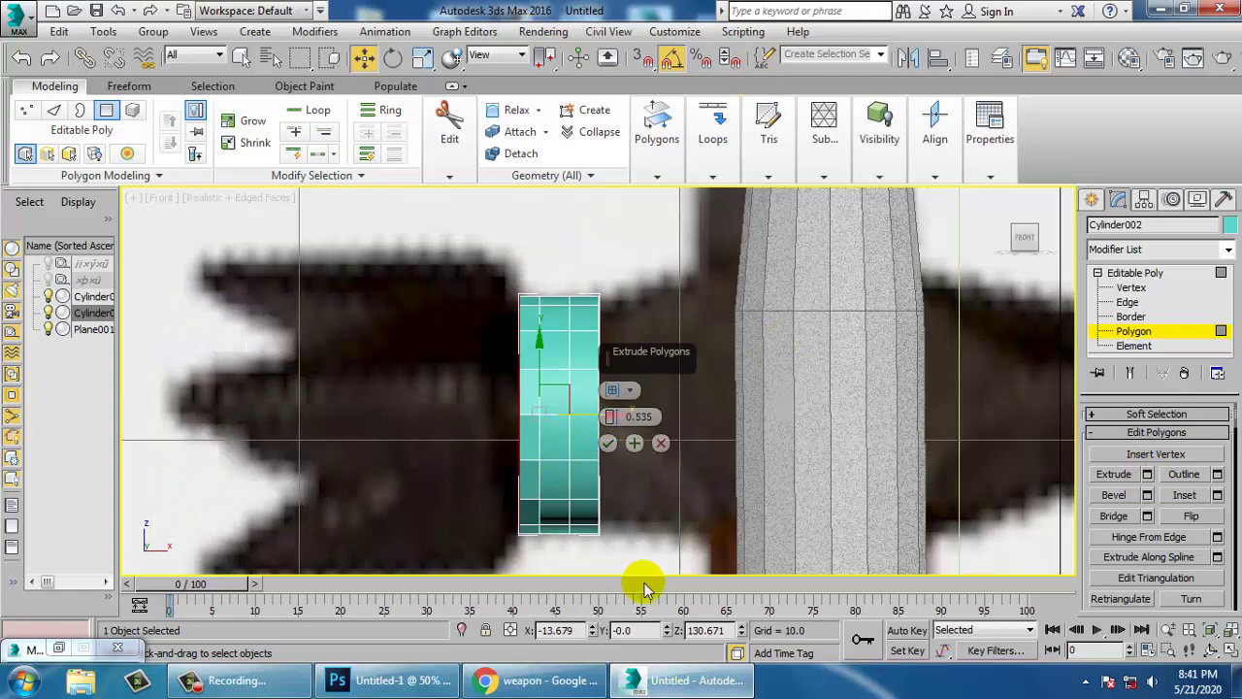
click(632, 444)
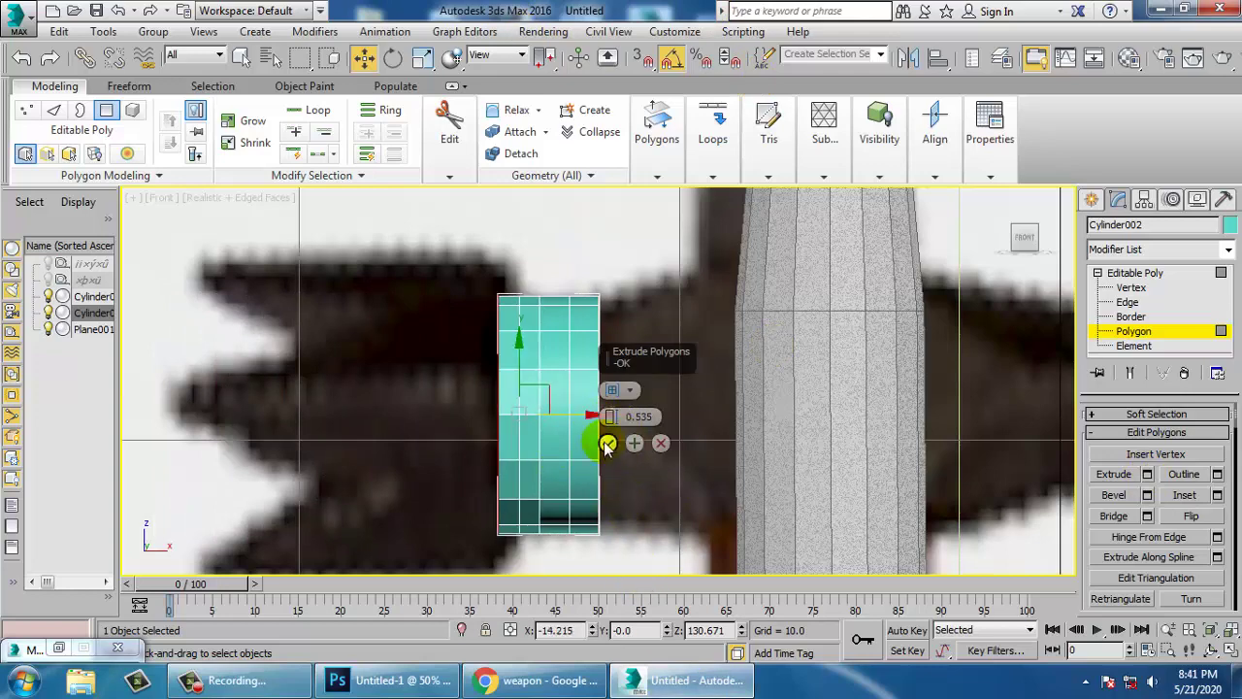
click(607, 443)
- Scale the end cap polygon up uniformly to flare the collar to the width of the claw section
key(r)
drag(508, 410, 483, 366)
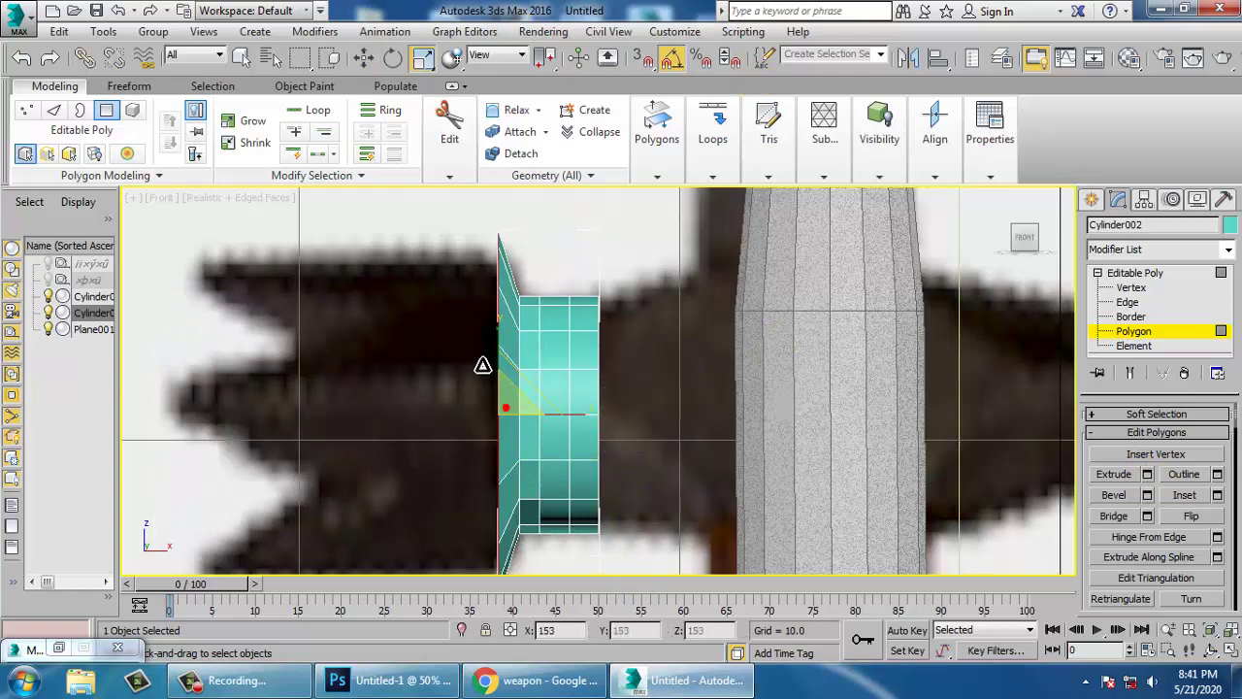
key(w)
scroll(625, 342, down, 2)
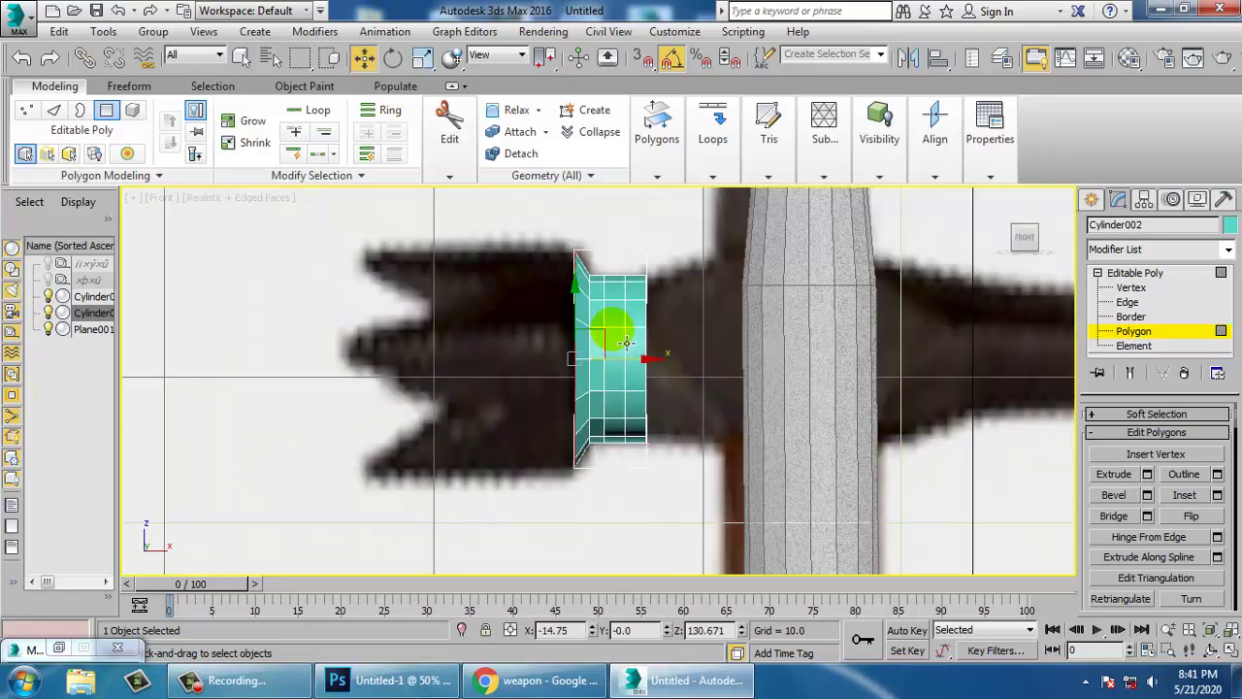
- Extrude the flared end cap about 5.13 toward the claws to form the head's thick section
click(1146, 474)
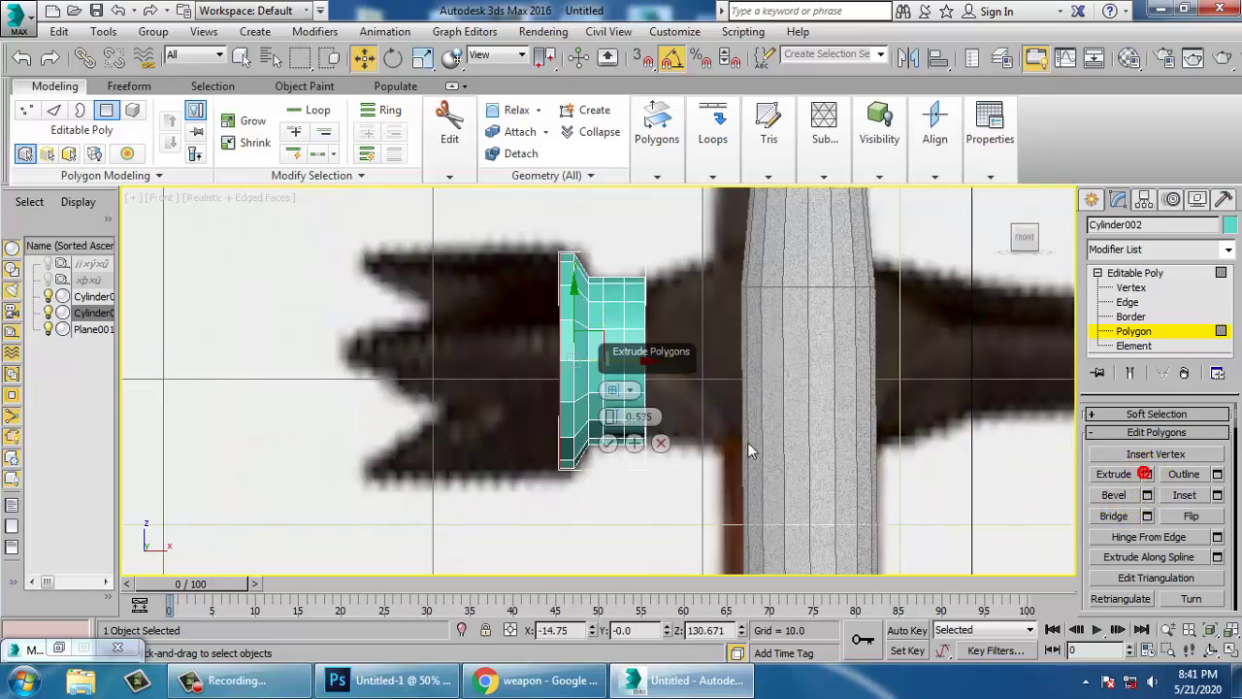
drag(611, 417, 488, 301)
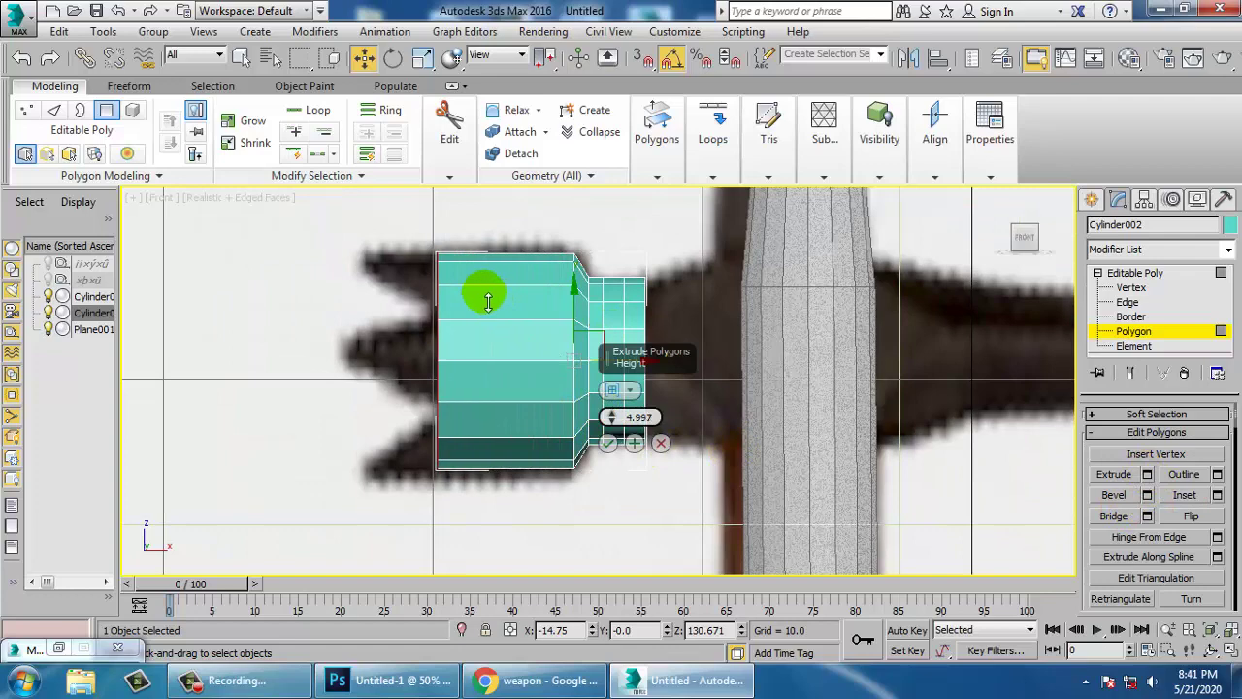
click(609, 445)
- Cut two vertical edges across the end cap in the Perspective view, one near each side, joining opposite rim vertices
key(alt+w)
middle_click(831, 511)
key(alt+w)
key(z)
alt+middle_drag(831, 510, 767, 429)
scroll(776, 249, up, 4)
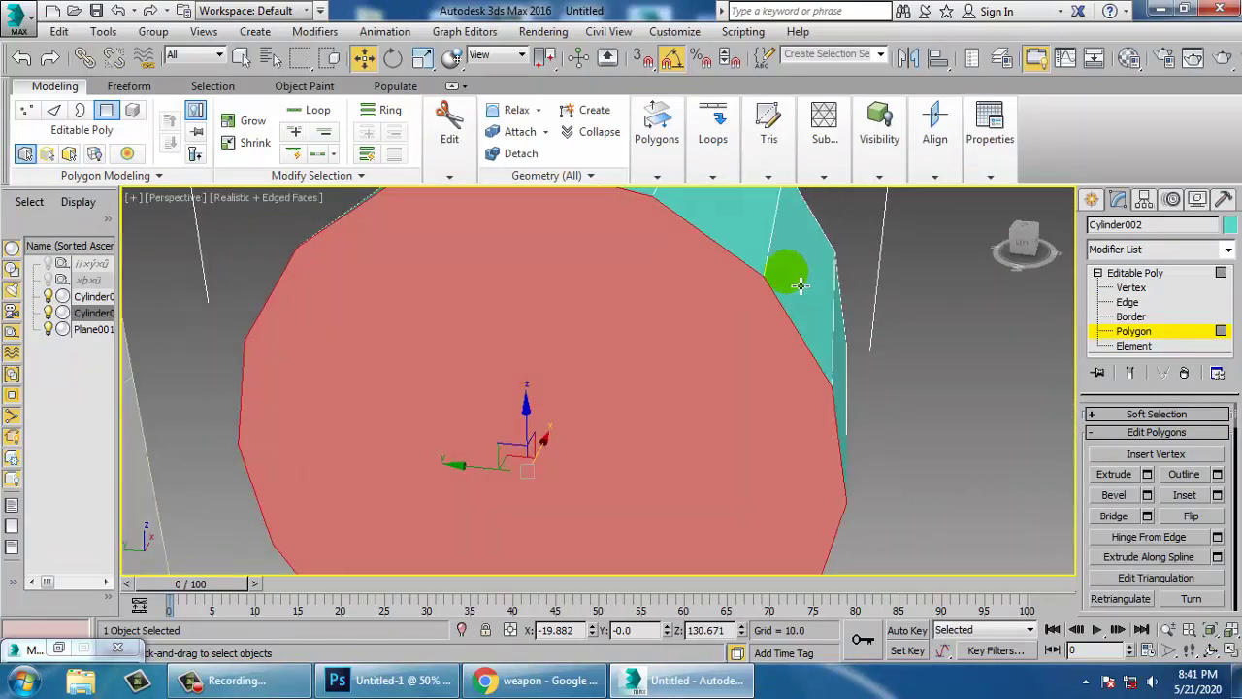
alt+middle_drag(785, 268, 715, 339)
scroll(698, 338, down, 3)
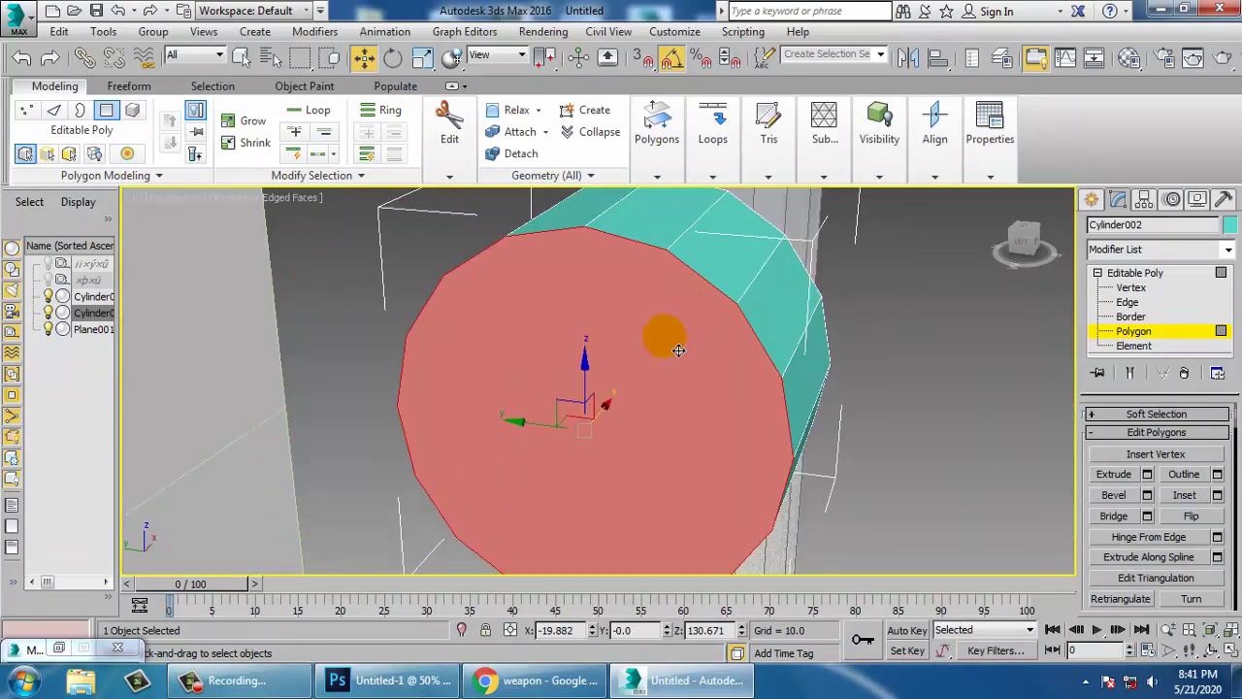
right_click(656, 348)
click(631, 173)
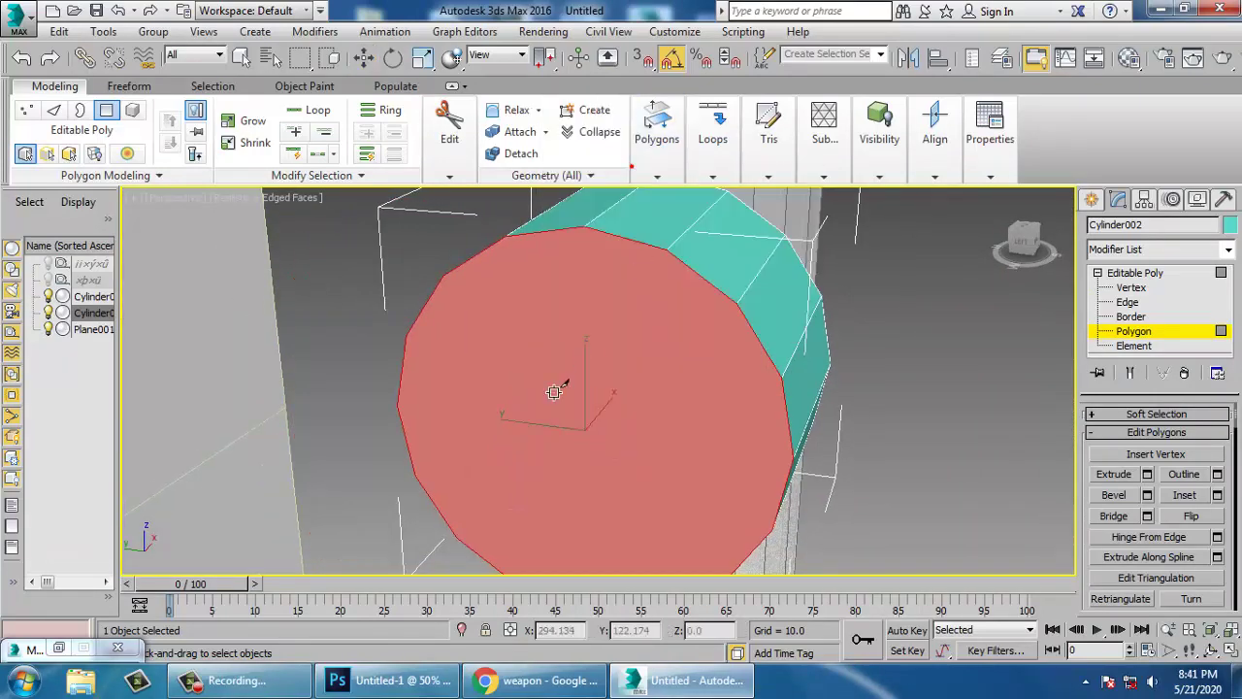
alt+middle_drag(553, 393, 479, 286)
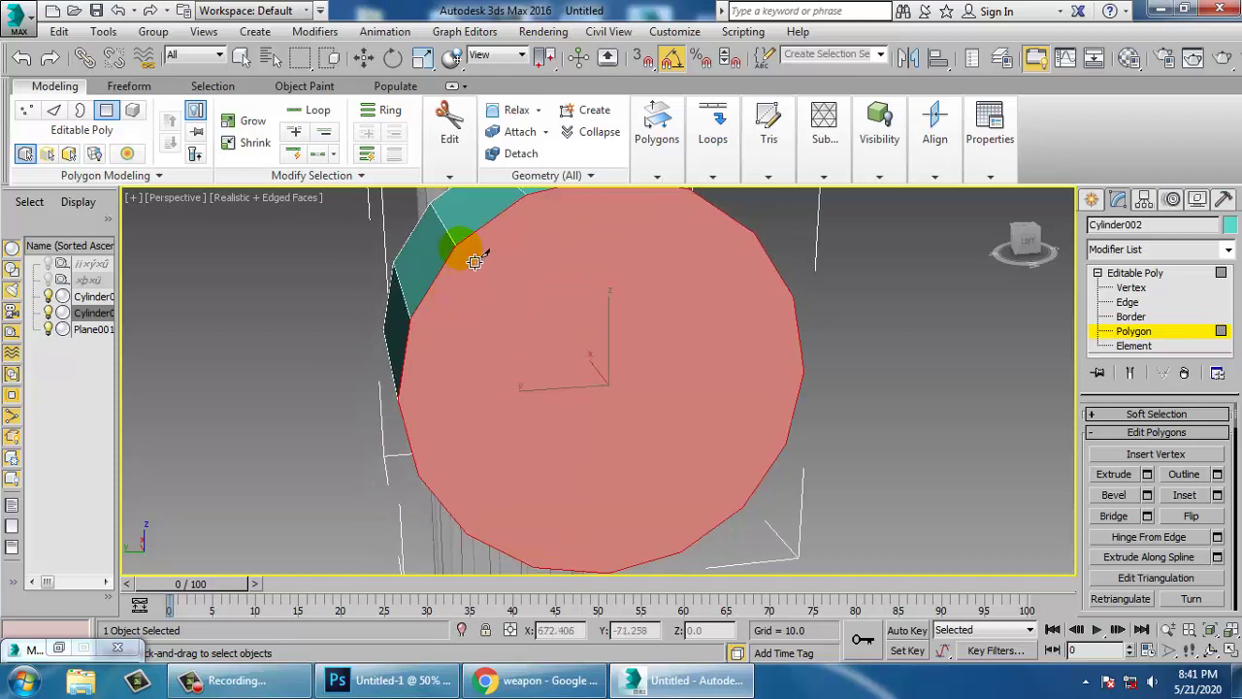
key(F3)
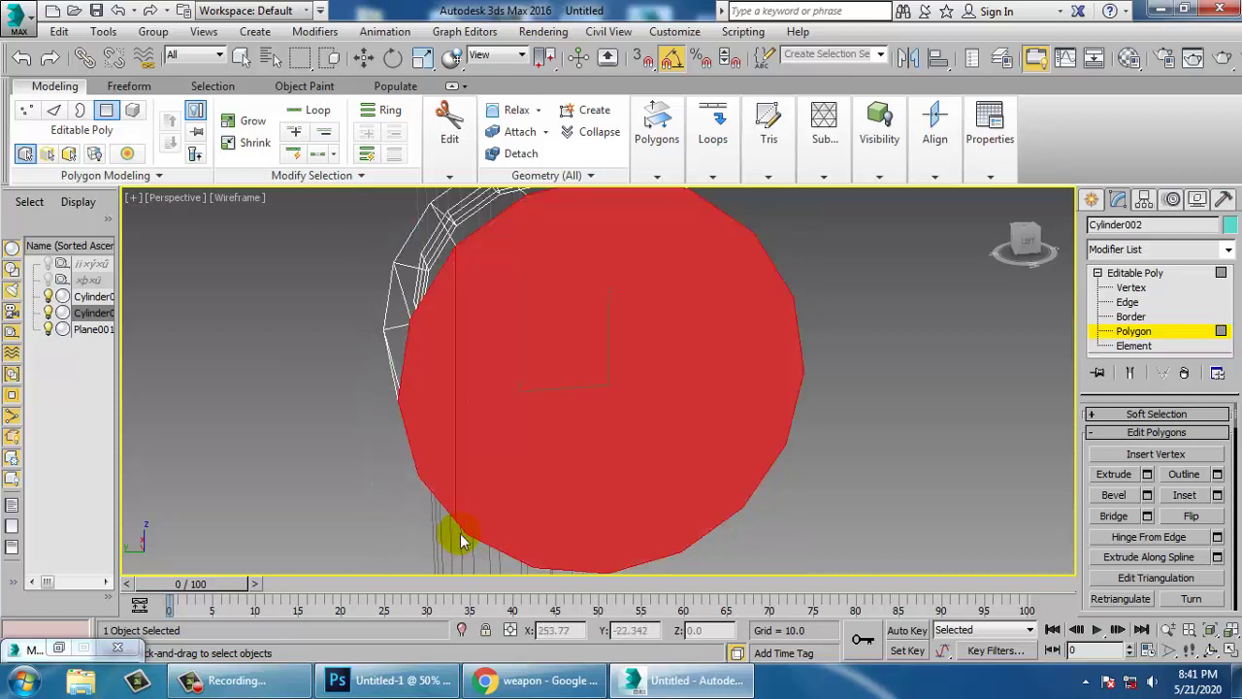
key(F3)
click(470, 541)
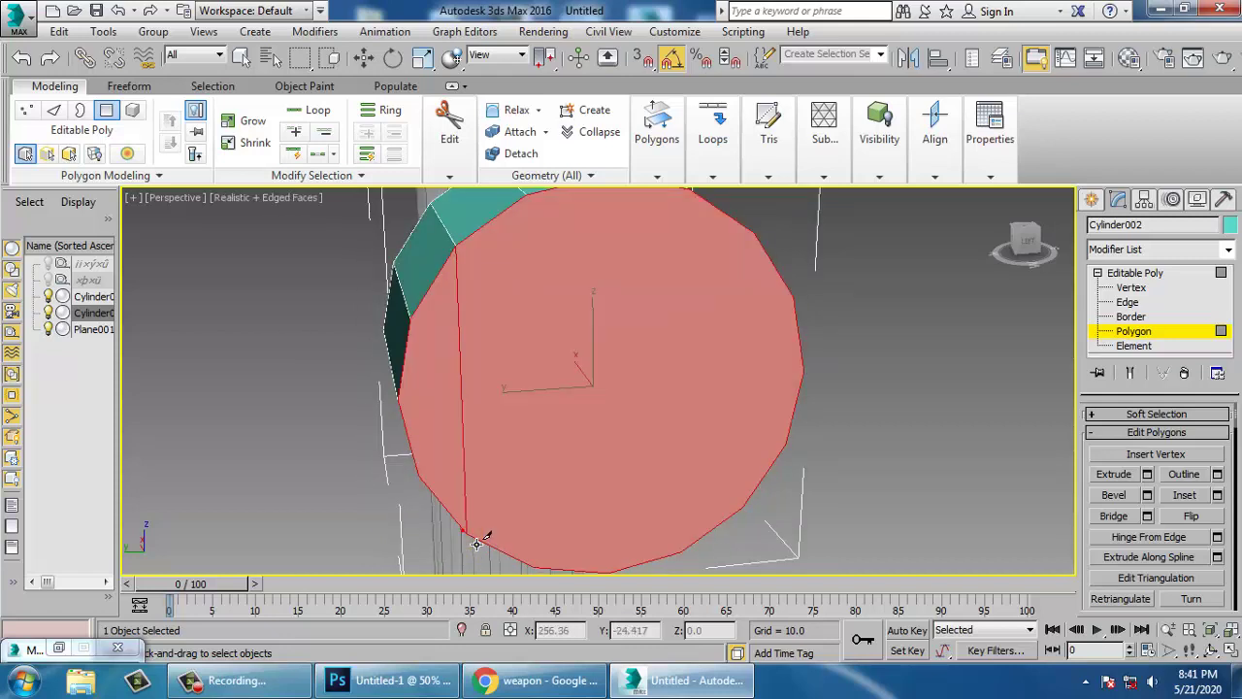
alt+middle_drag(844, 500, 817, 238)
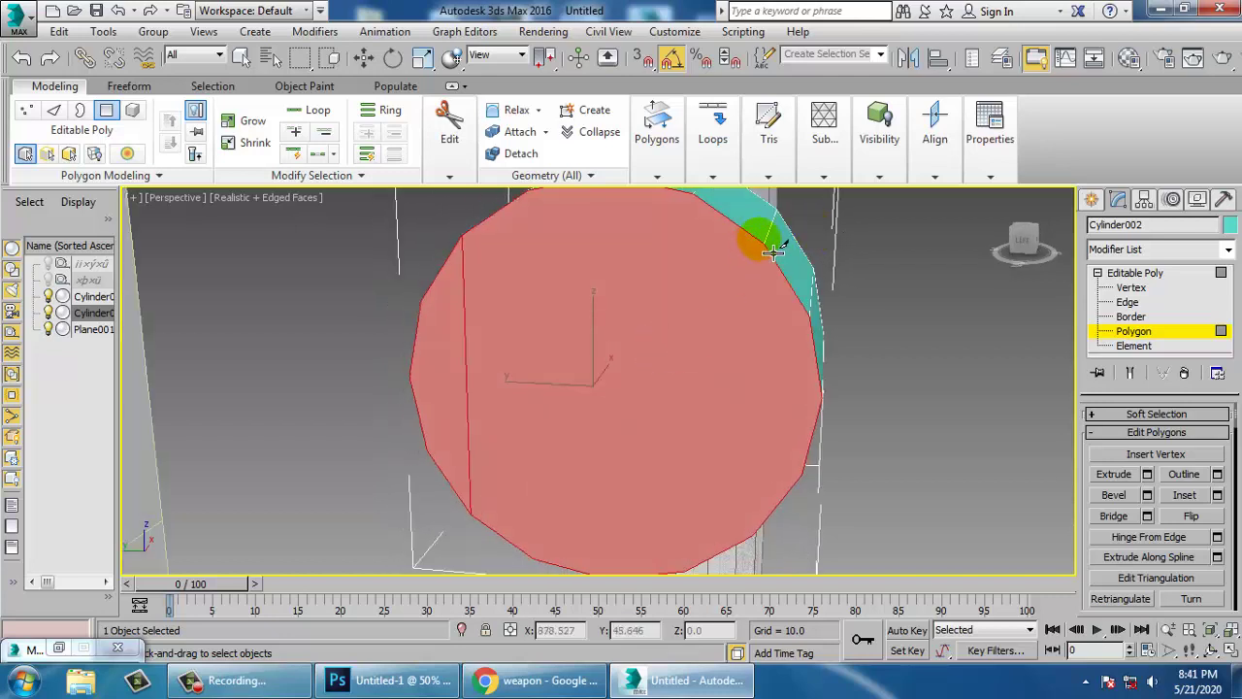
click(758, 529)
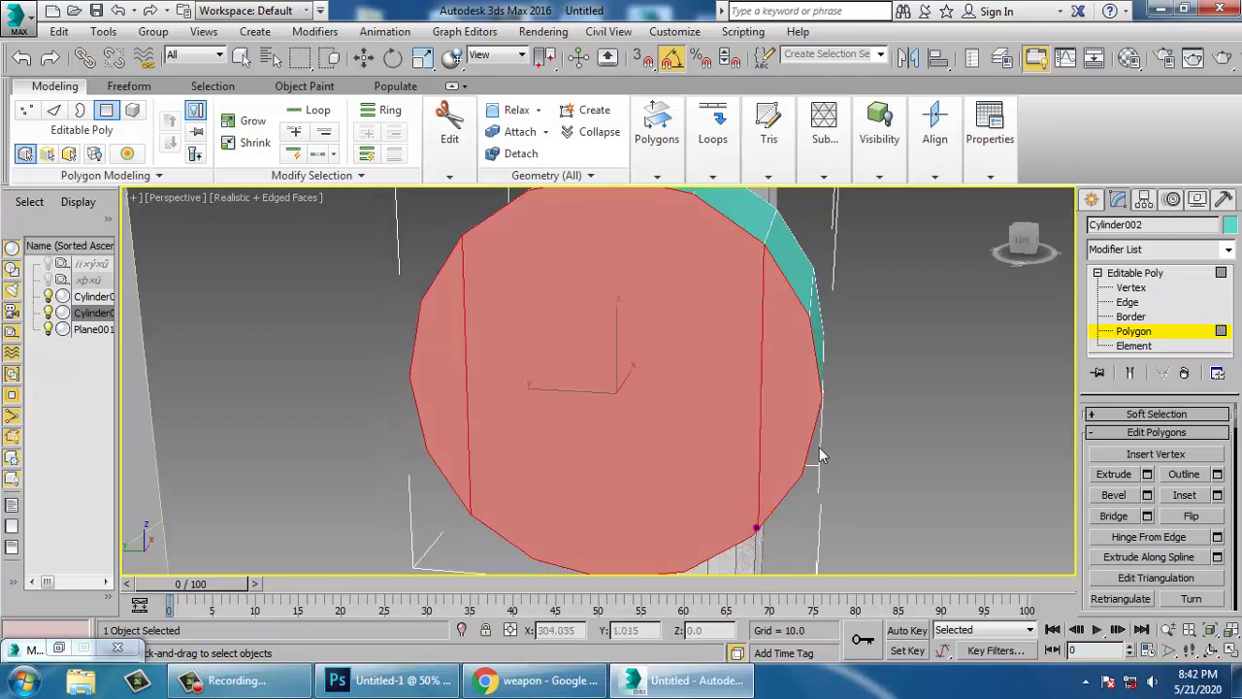
- Cut a vertical and a horizontal edge through the middle of the end cap, between opposite rim vertices
alt+middle_drag(623, 356, 647, 377)
scroll(632, 316, down, 3)
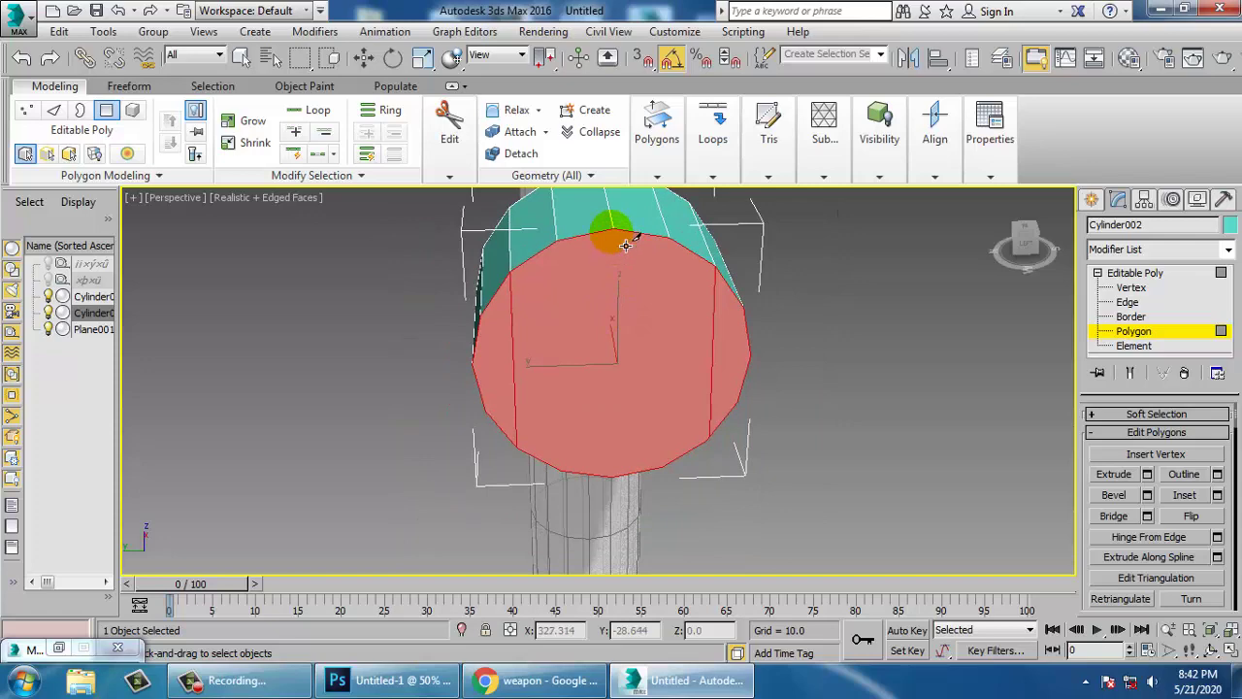
click(613, 475)
mouse_move(629, 490)
alt+middle_down()
mouse_move(659, 388)
mouse_move(706, 361)
mouse_move(726, 327)
alt+middle_up()
key(alt+w)
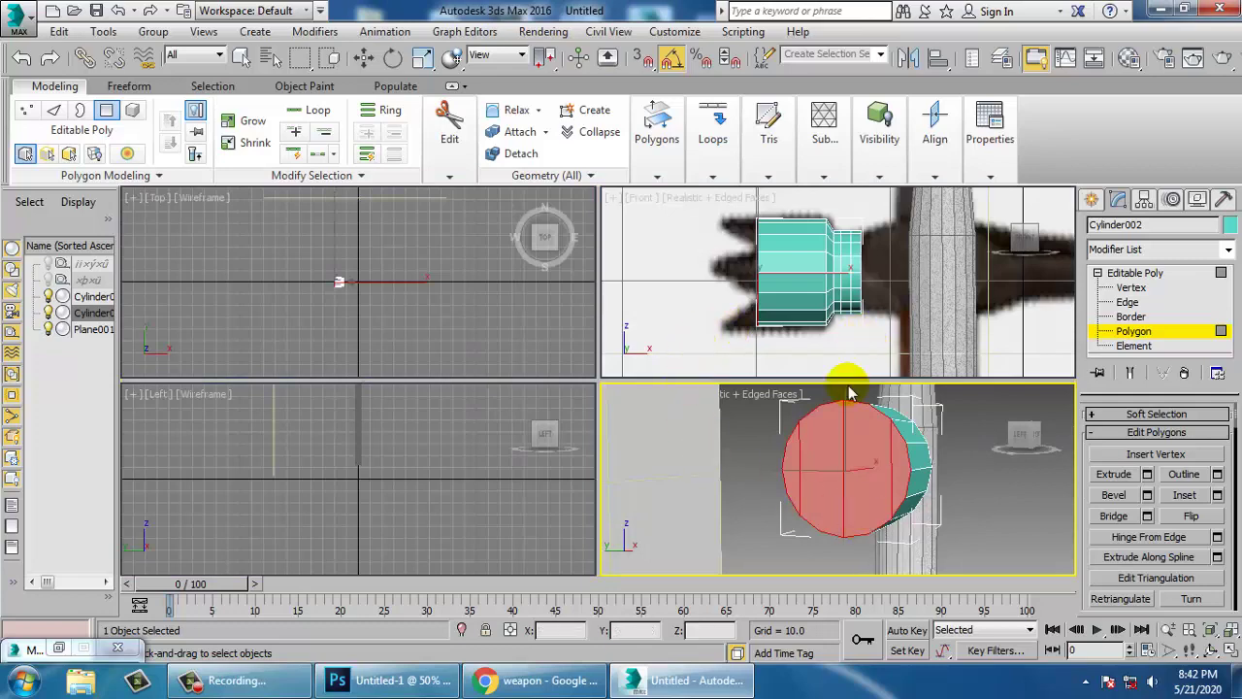
middle_drag(872, 489, 861, 484)
key(alt+w)
alt+middle_drag(720, 421, 613, 405)
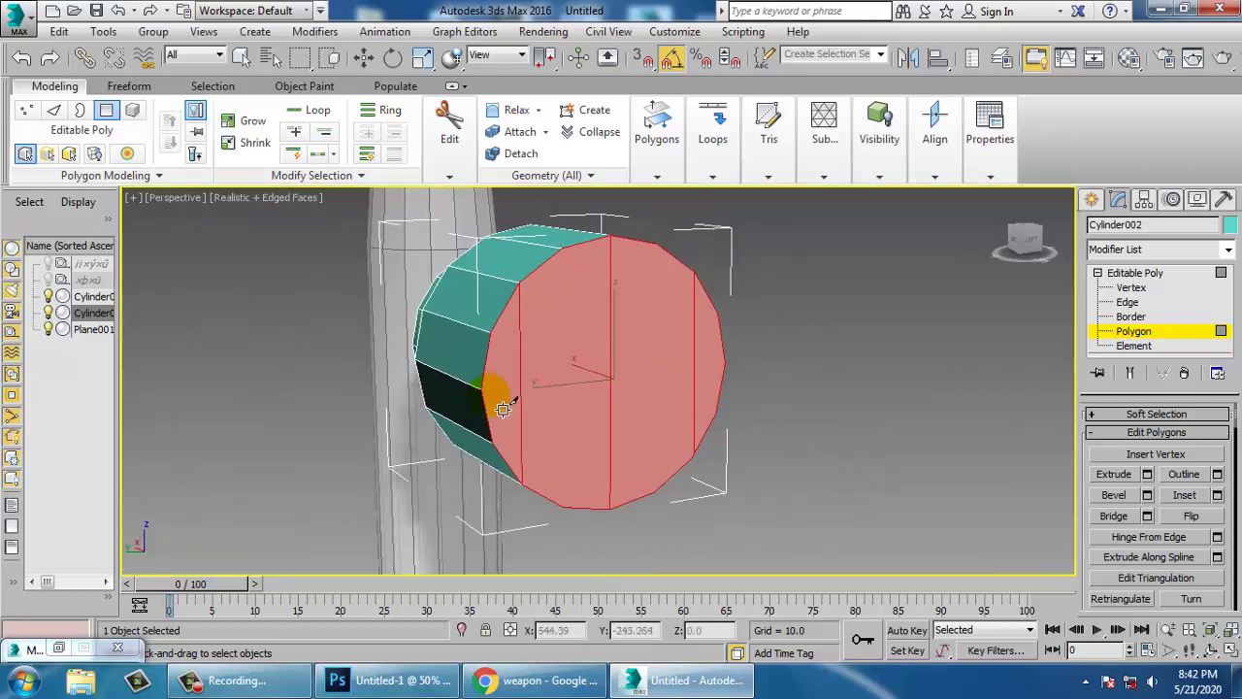
click(721, 365)
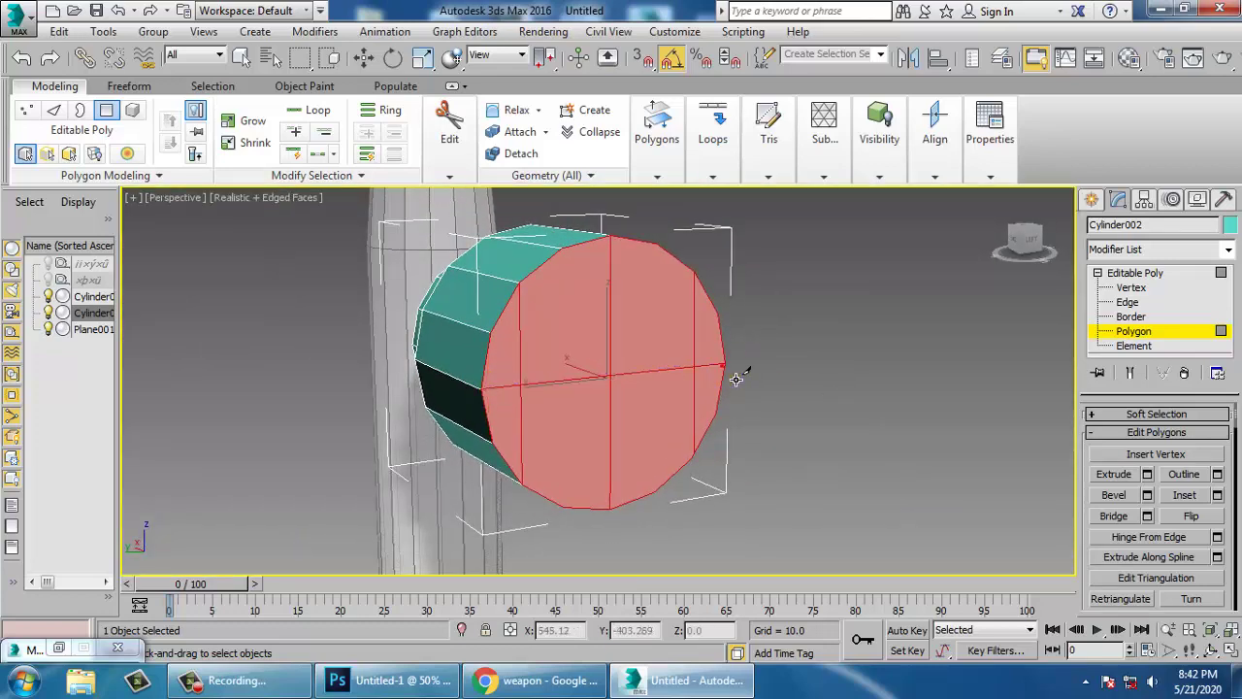
key(w)
- Select the four outer cap polygons beyond the two vertical side cuts
alt+middle_drag(898, 388, 779, 426)
scroll(779, 426, up, 2)
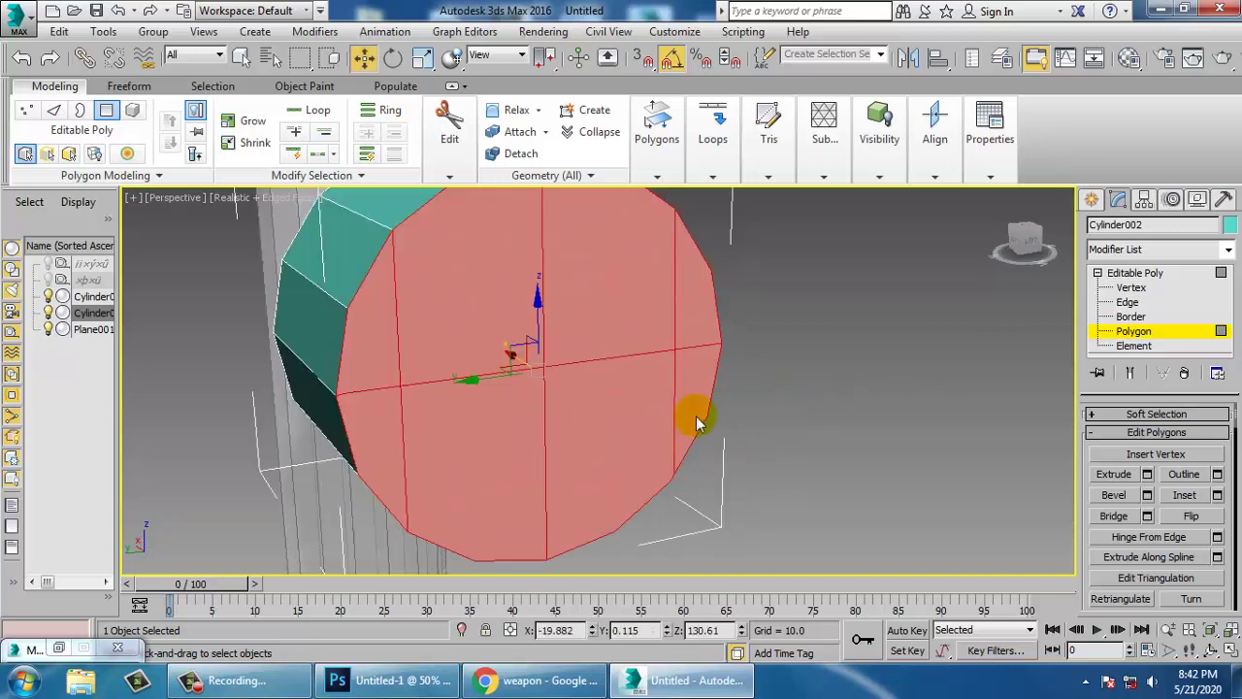
key(4)
key(4)
click(375, 360)
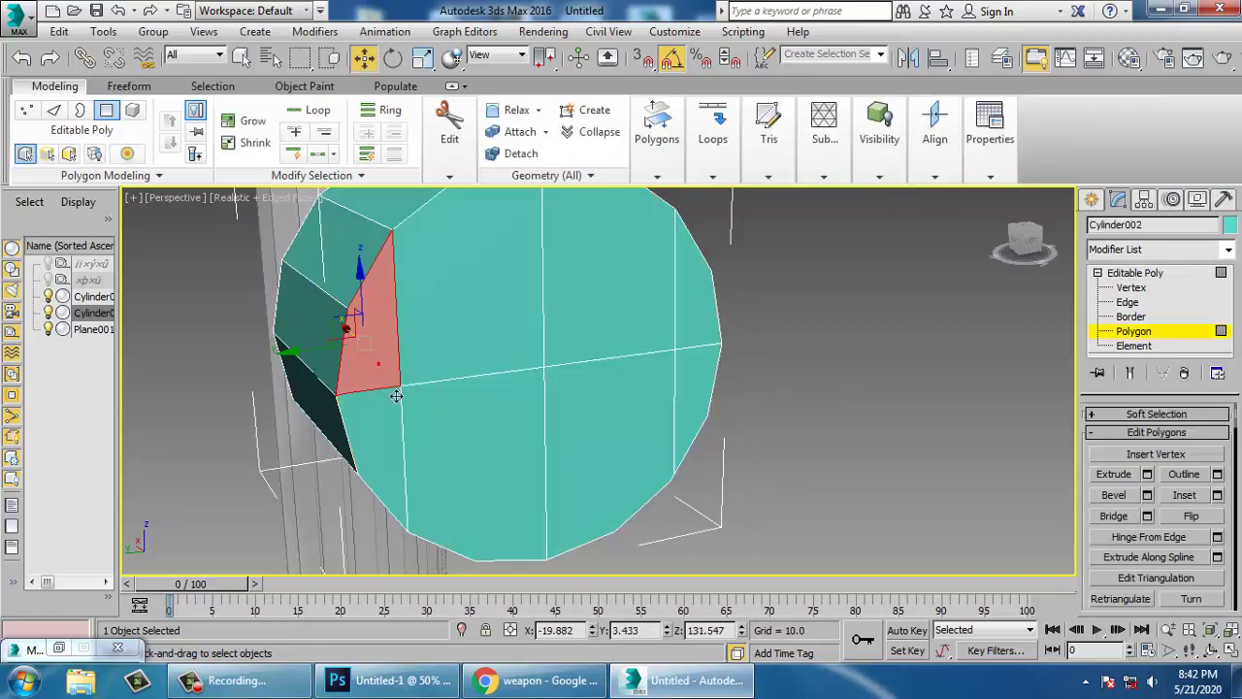
ctrl+click(390, 448)
ctrl+click(712, 308)
ctrl+click(708, 369)
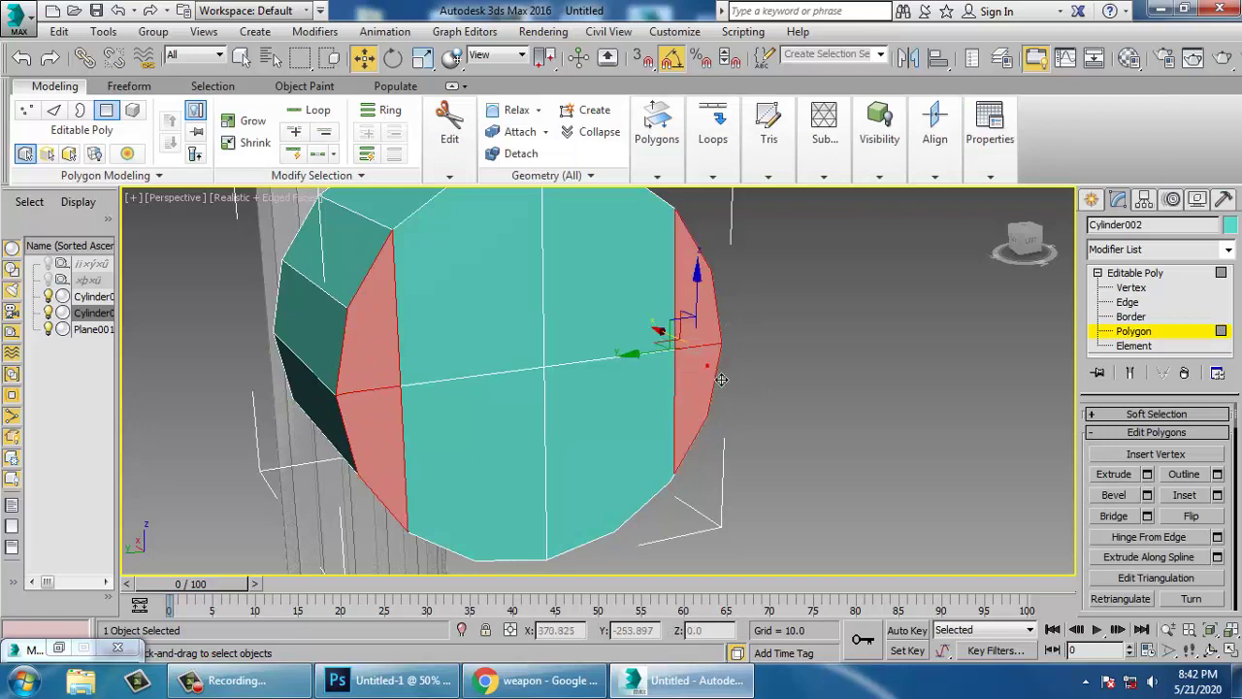
alt+middle_drag(692, 380, 519, 356)
- Cut an upper and a lower horizontal edge across the cap between the ends of the vertical side cuts, enclosing a square
right_click(504, 339)
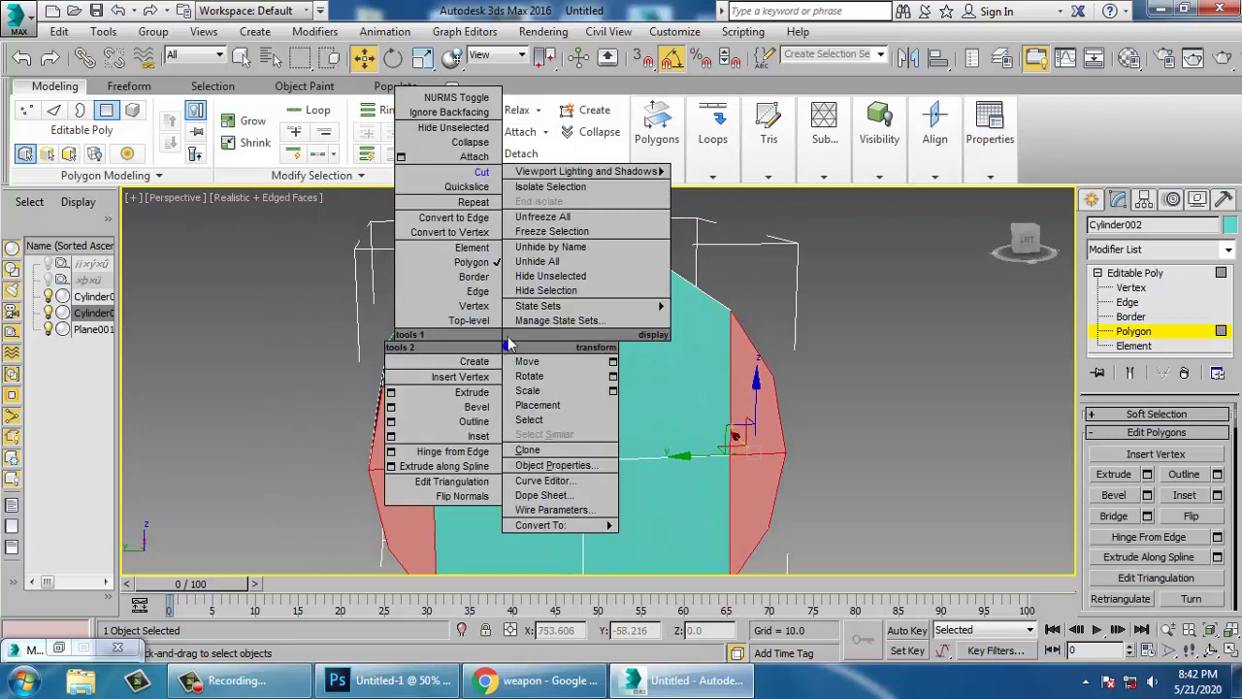
click(483, 175)
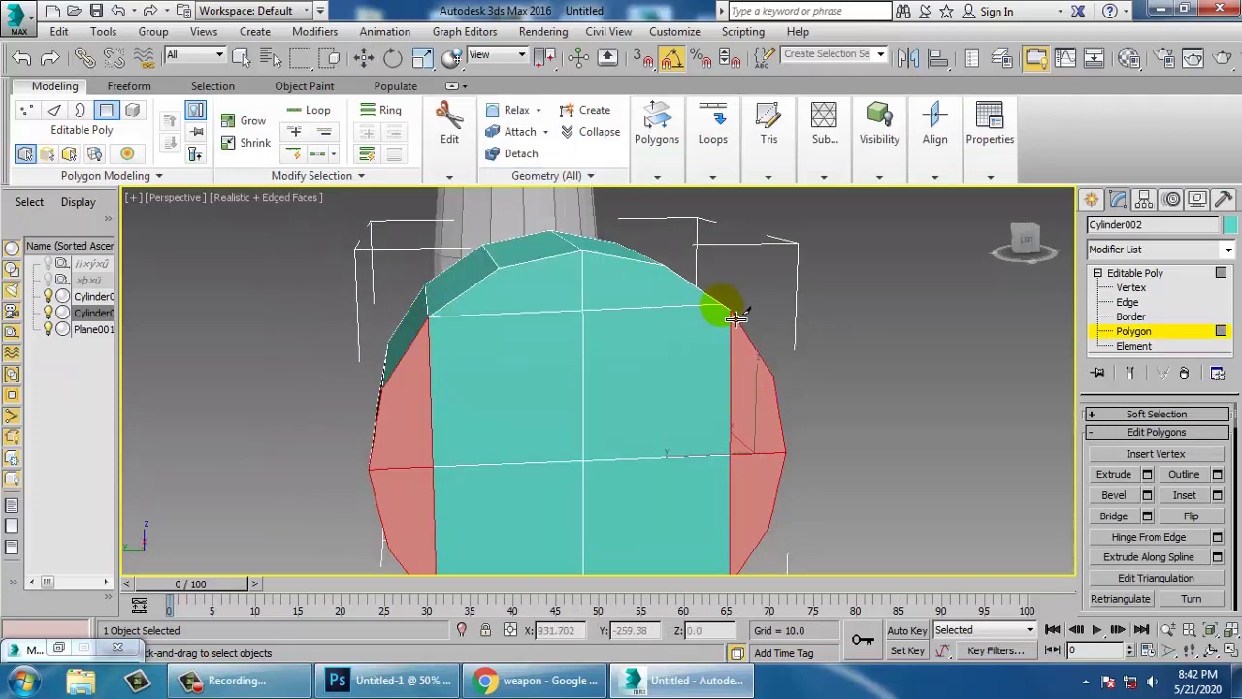
middle_drag(878, 452, 867, 316)
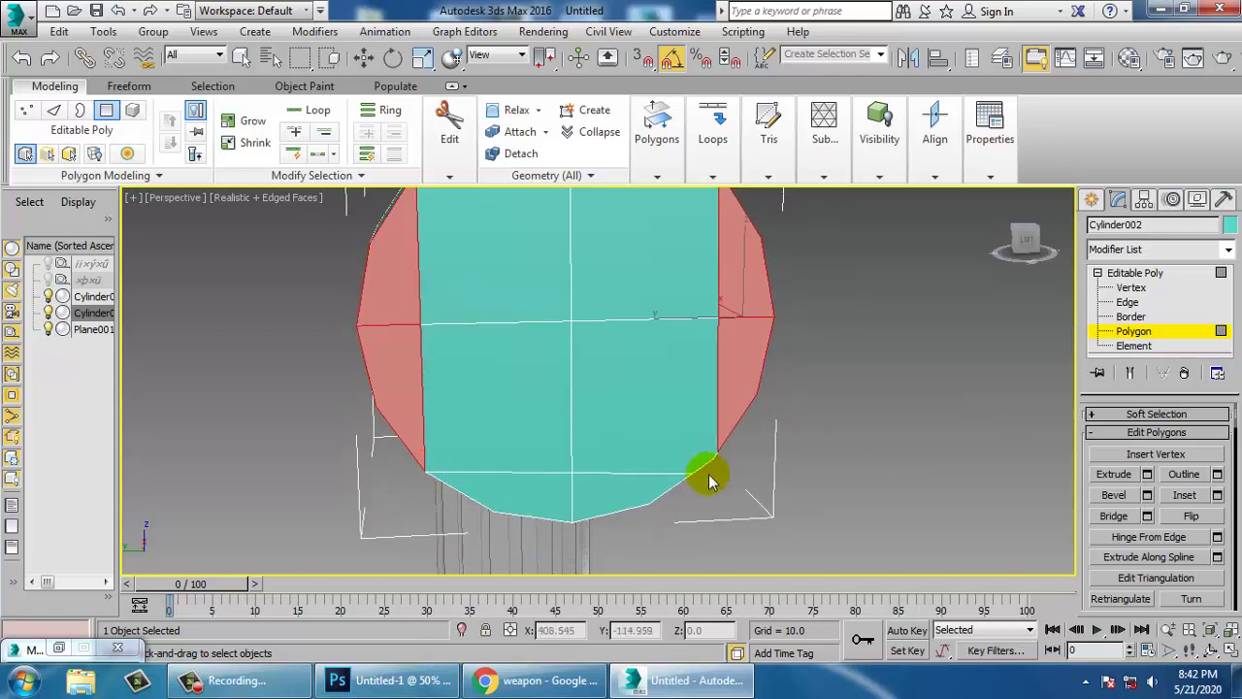
click(716, 450)
key(w)
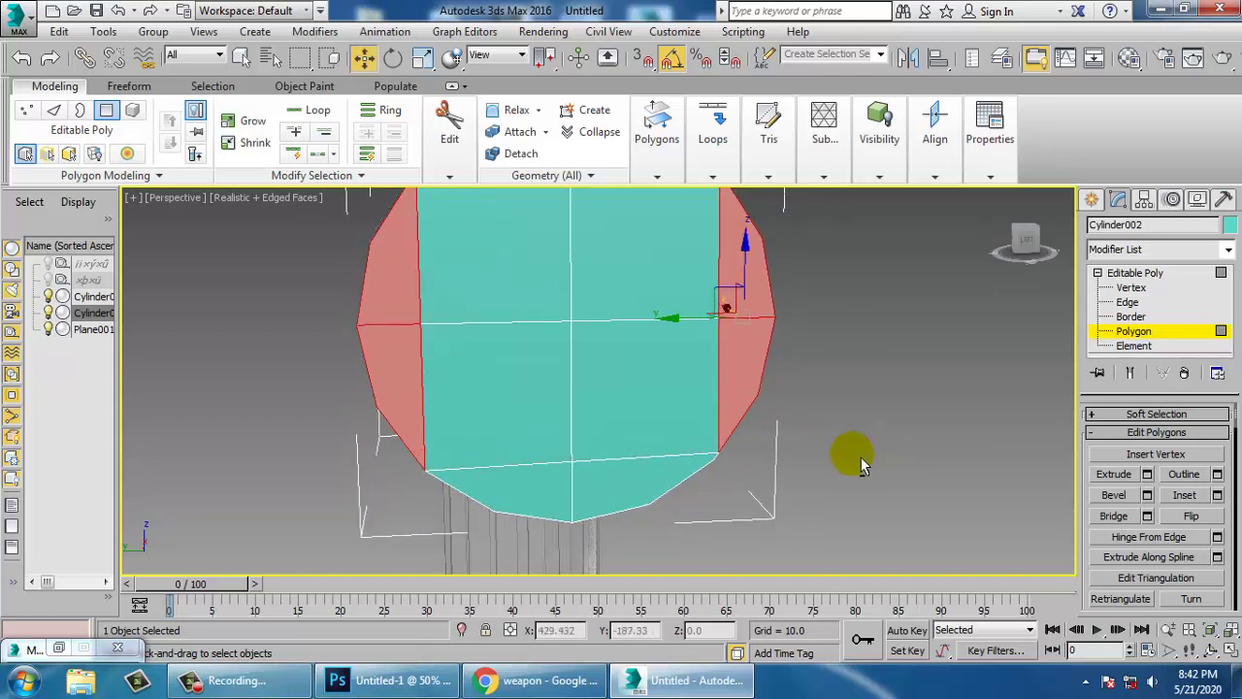
- Add the cap polygons above and below the central square to the selection, completing the outer ring
middle_drag(821, 389, 831, 479)
ctrl+click(532, 277)
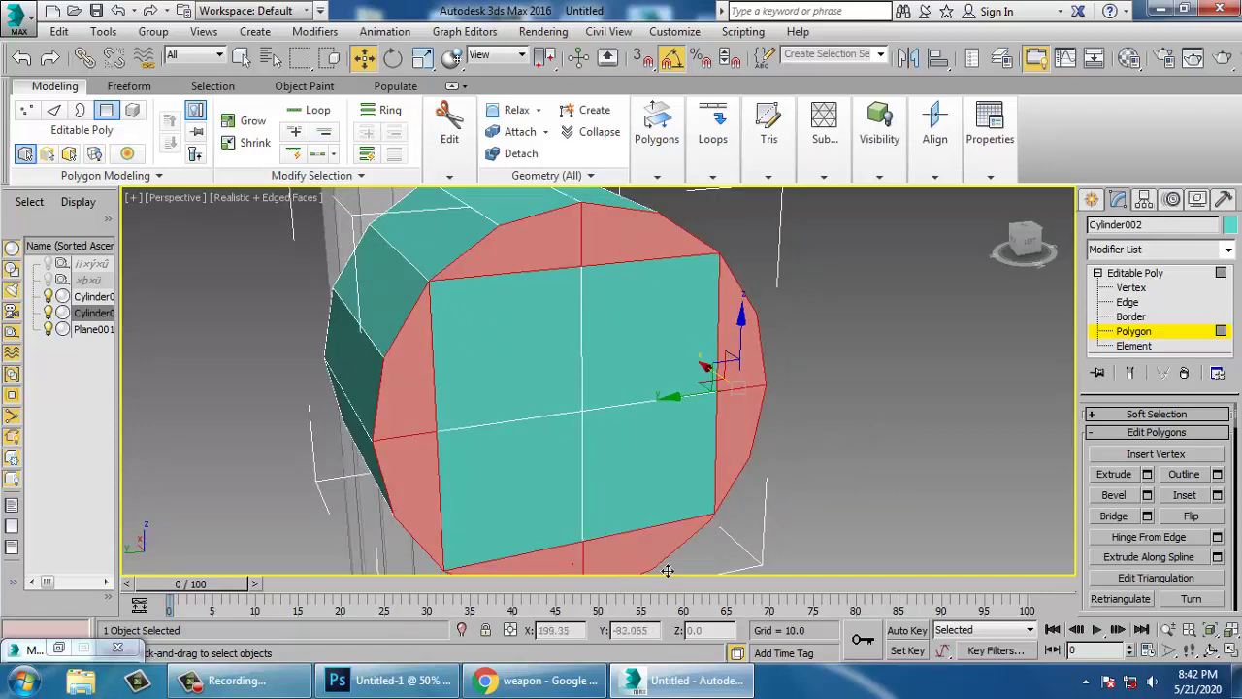
middle_drag(668, 571, 665, 550)
ctrl+click(572, 562)
click(1147, 476)
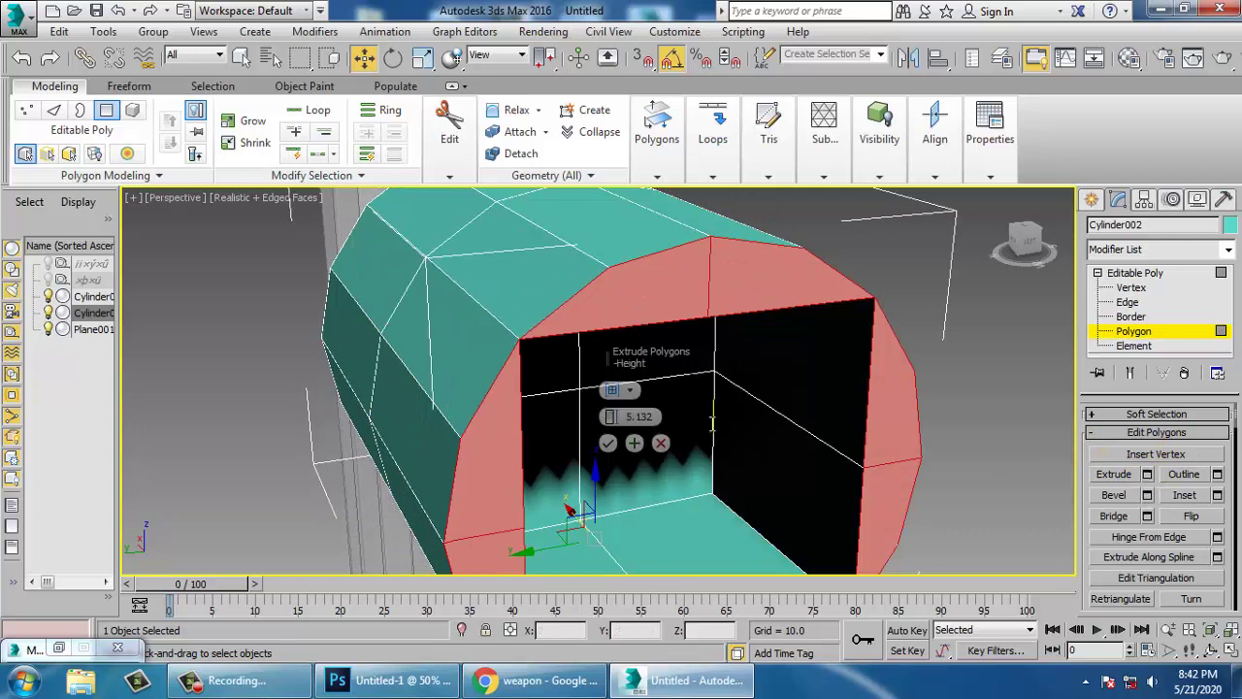
alt+middle_drag(696, 434, 729, 423)
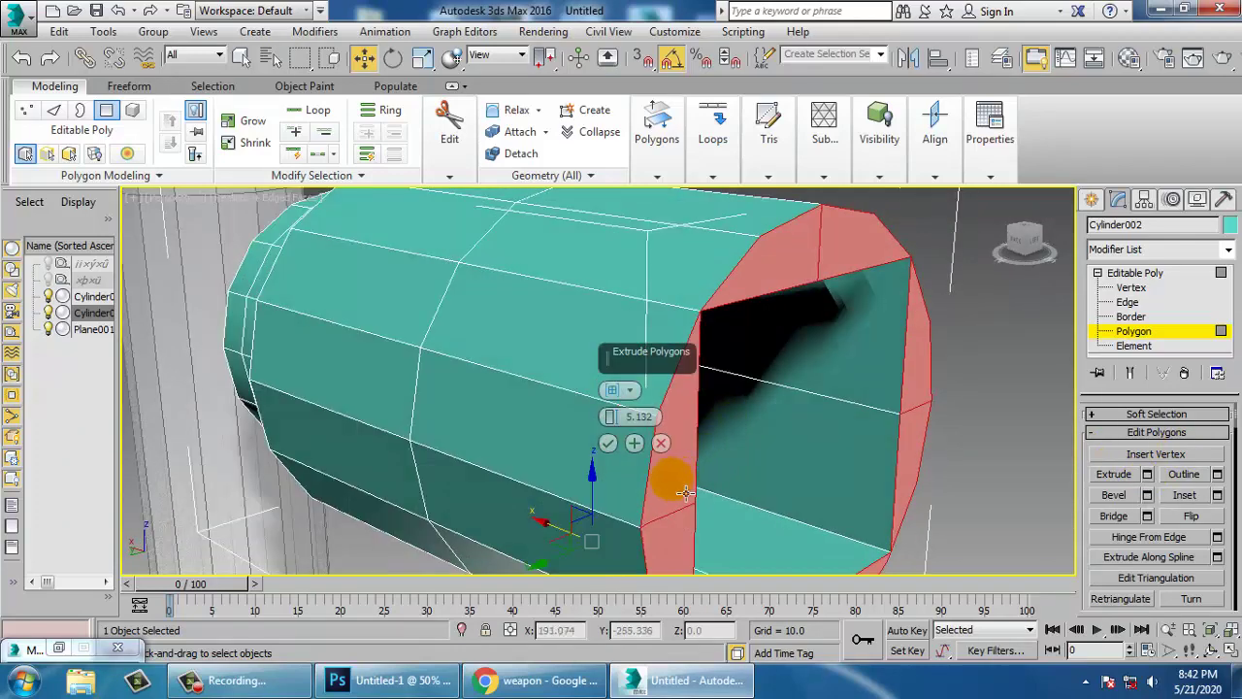
click(659, 443)
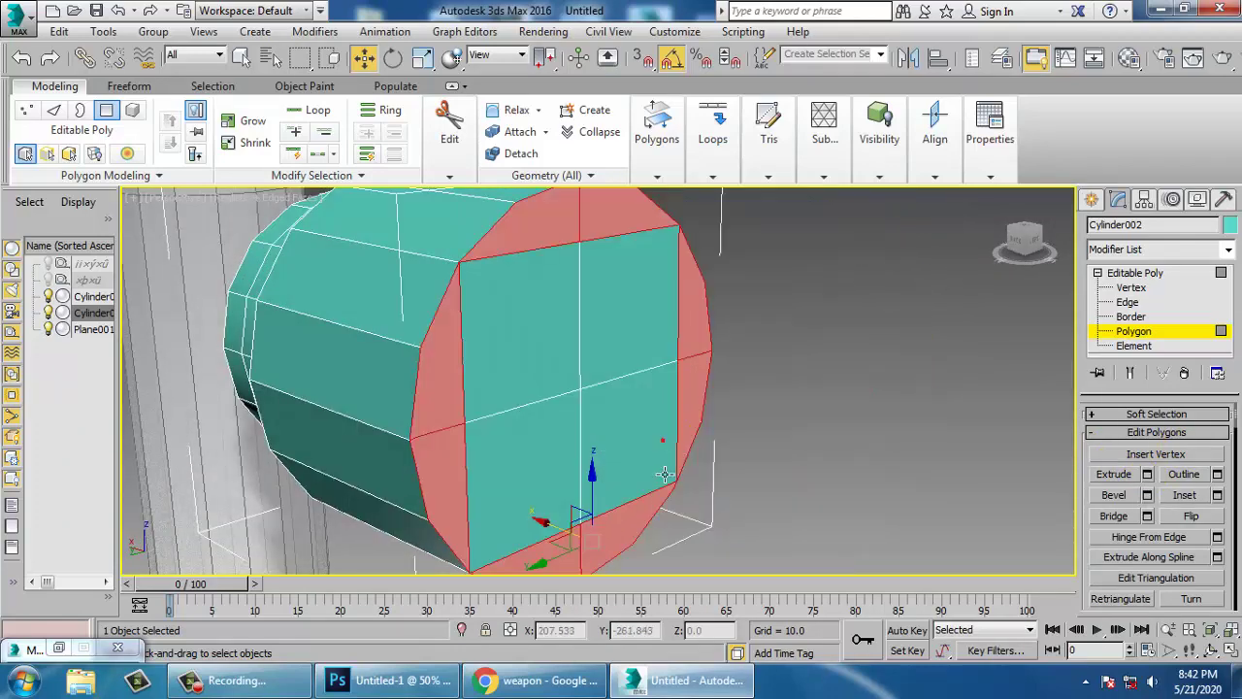
- Bevel the selected outer ring of cap polygons with a height of 2.714 and an outline of -0.366 to form claws
click(1146, 495)
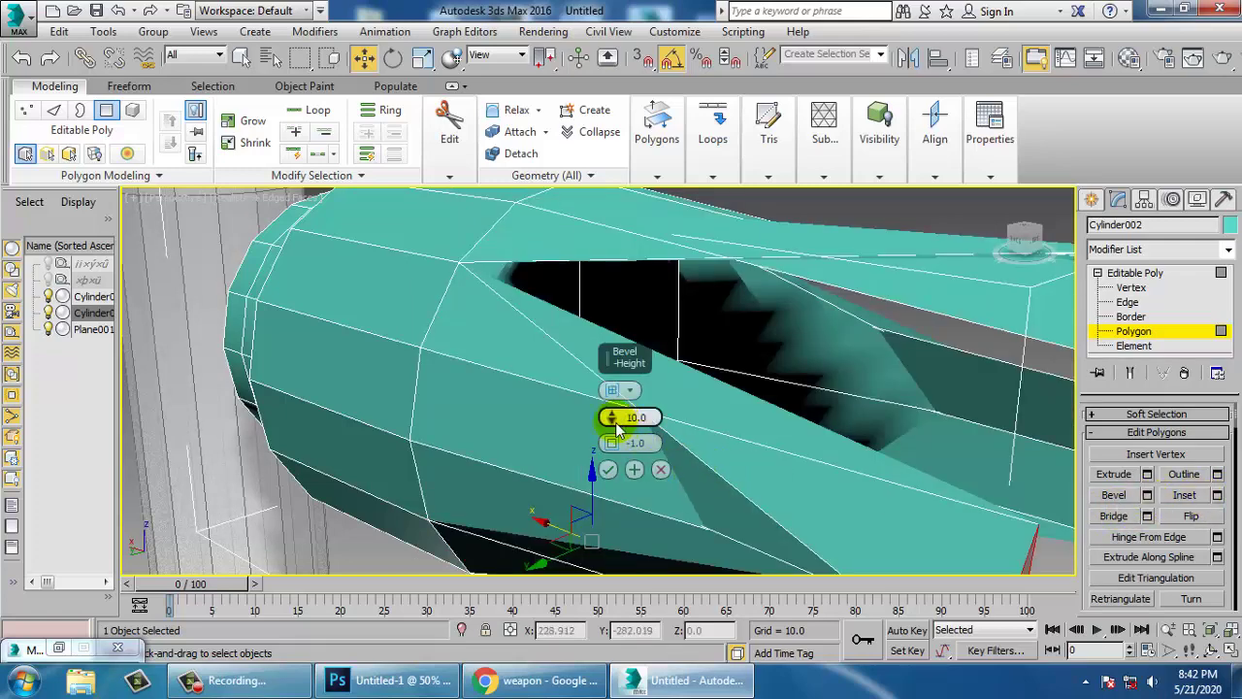
drag(616, 430, 612, 451)
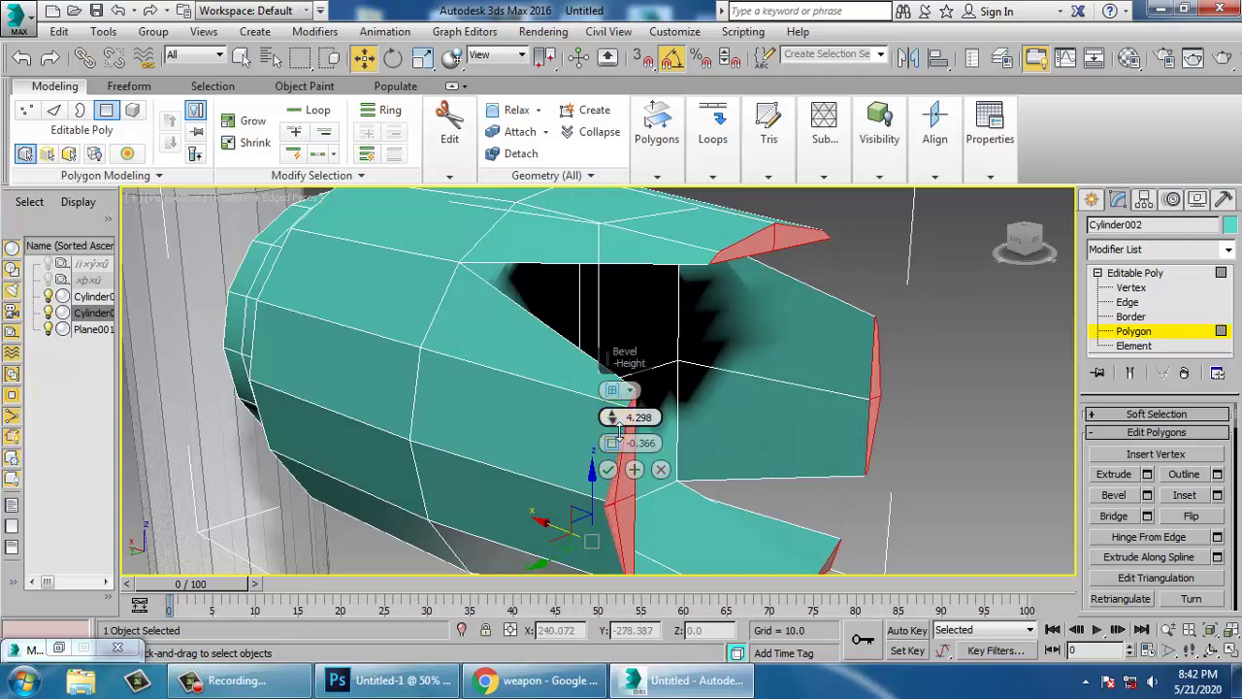
drag(619, 430, 618, 436)
key(alt+w)
middle_drag(779, 309, 749, 311)
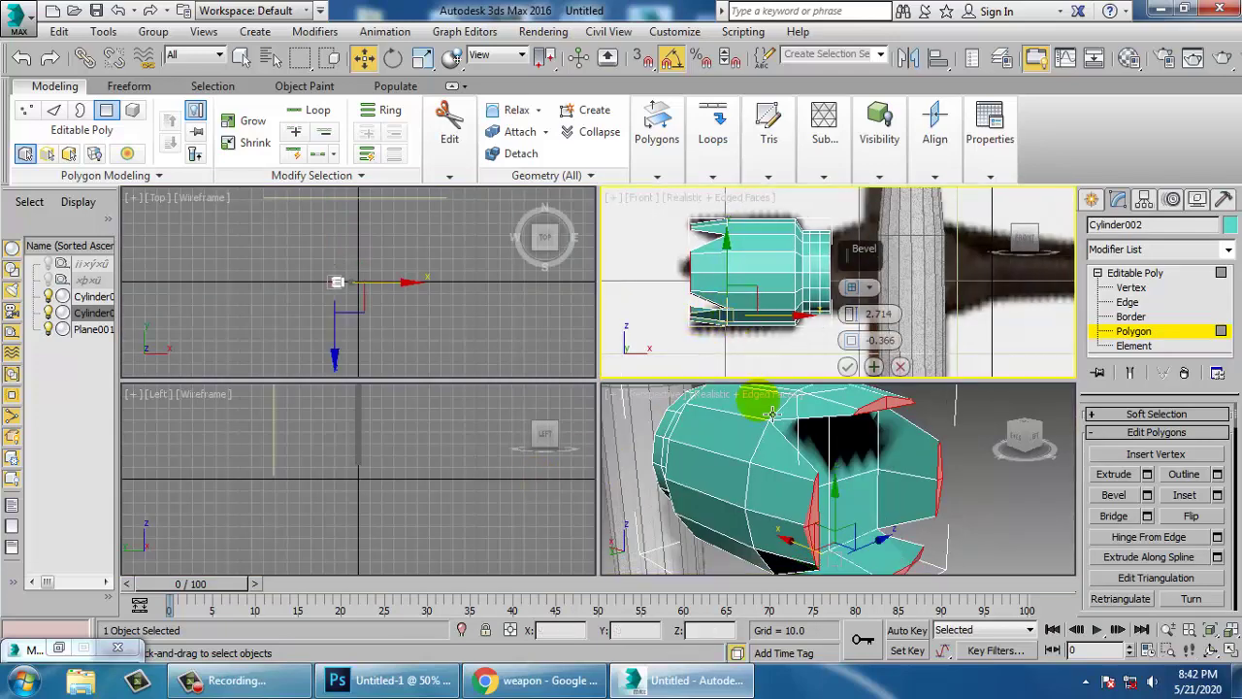
middle_drag(813, 414, 796, 410)
key(alt+w)
alt+middle_drag(854, 444, 659, 464)
click(607, 469)
scroll(610, 476, down, 10)
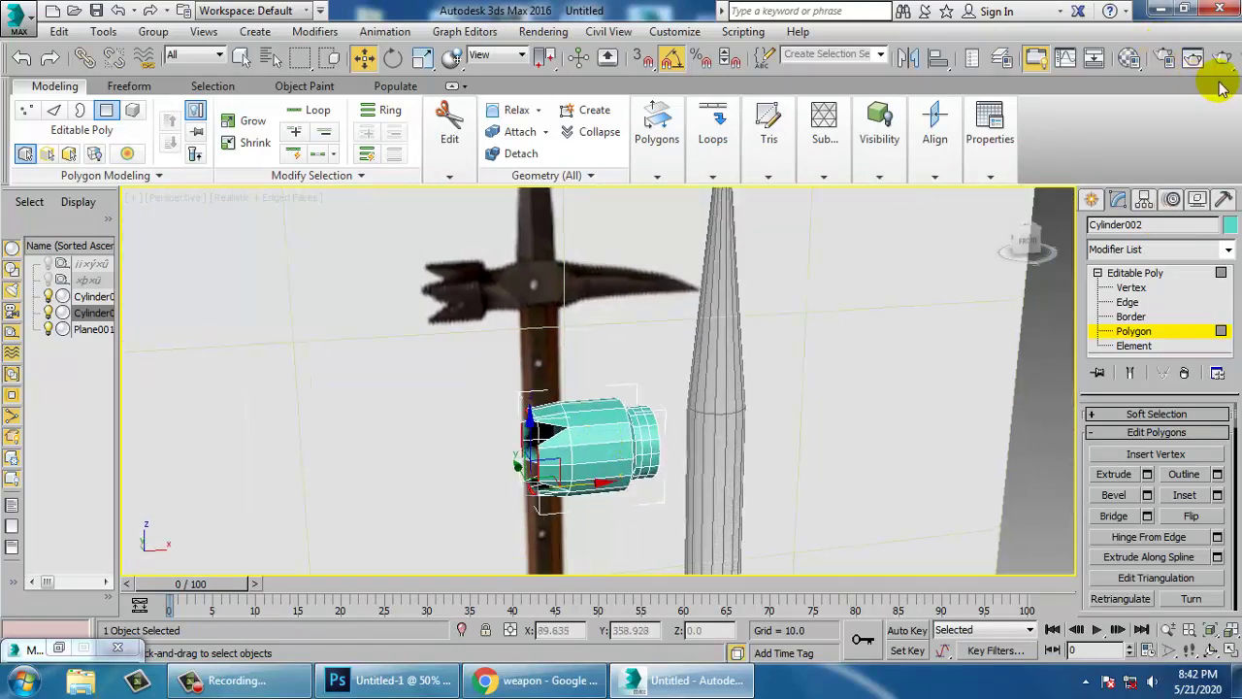
- In the front view, extrude the cap polygons at the neck end of the hammer head by 2.496 toward the handle
click(1155, 273)
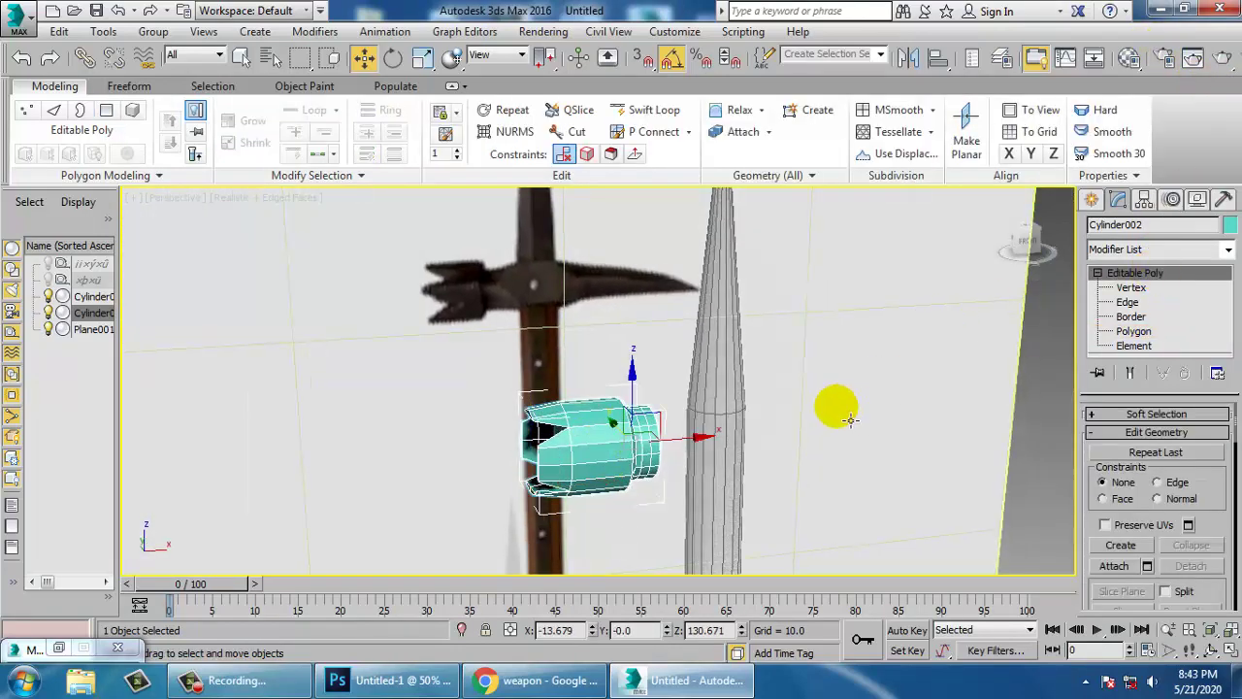
key(alt+w)
right_click(915, 306)
key(alt+w)
middle_drag(915, 306, 843, 328)
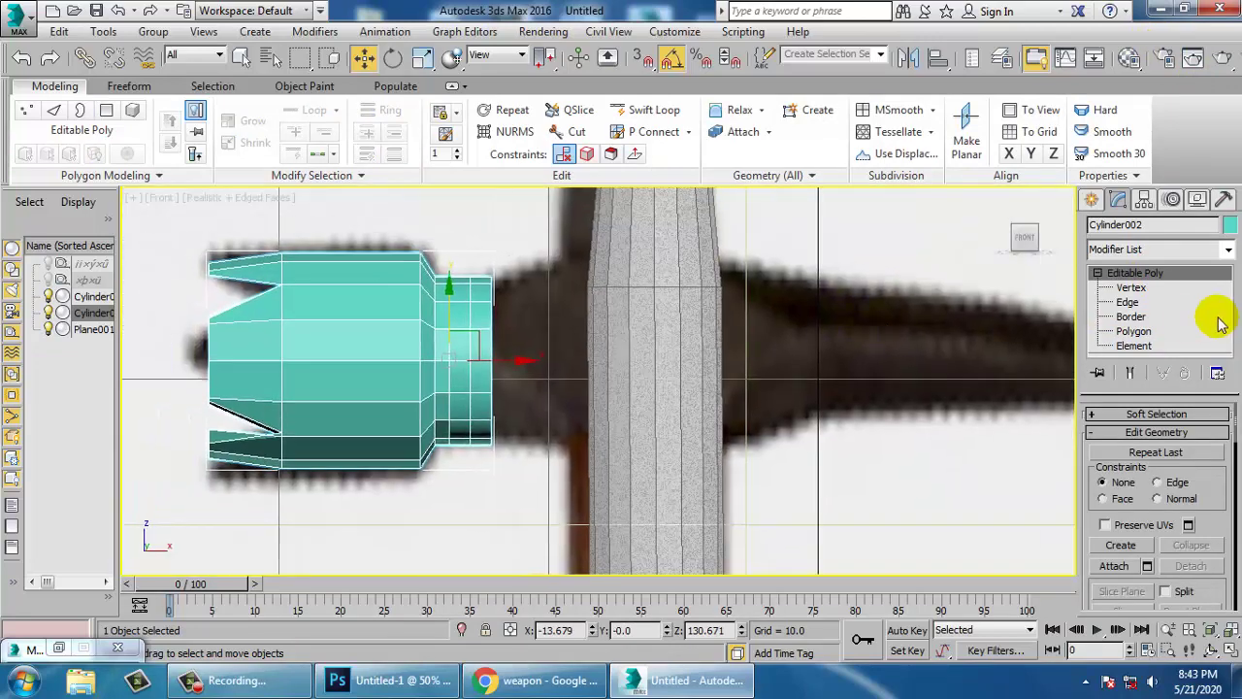
click(1134, 330)
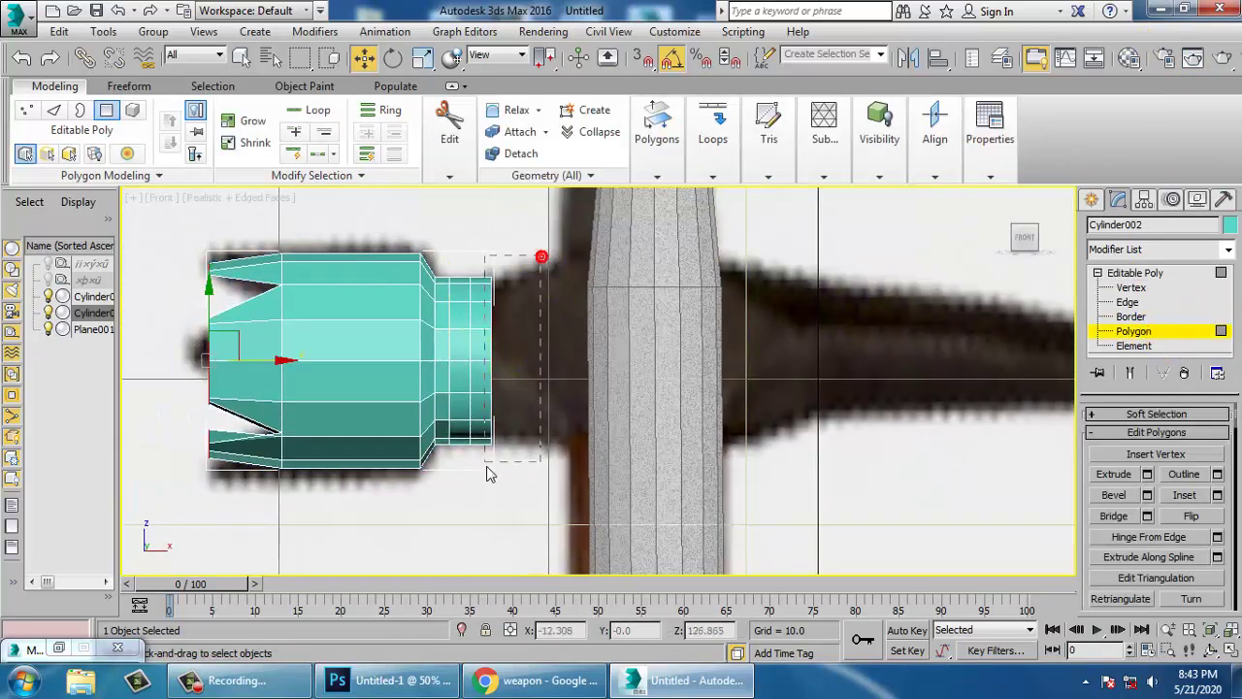
drag(540, 257, 489, 499)
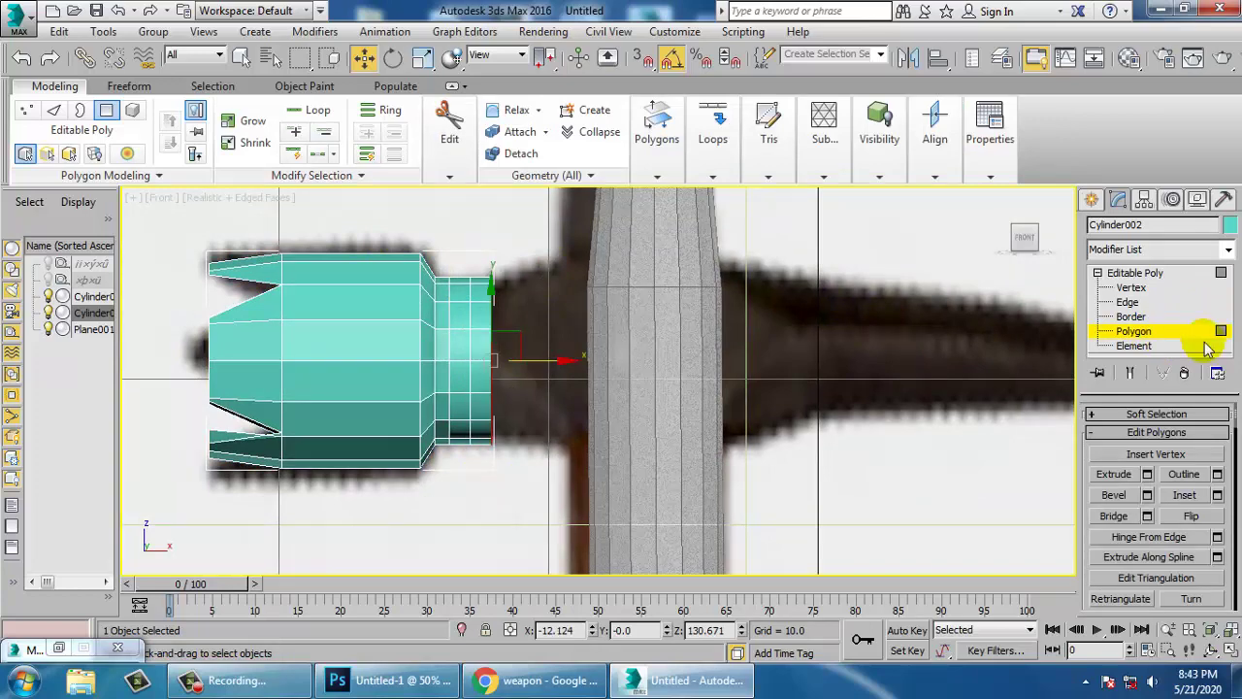
click(1148, 474)
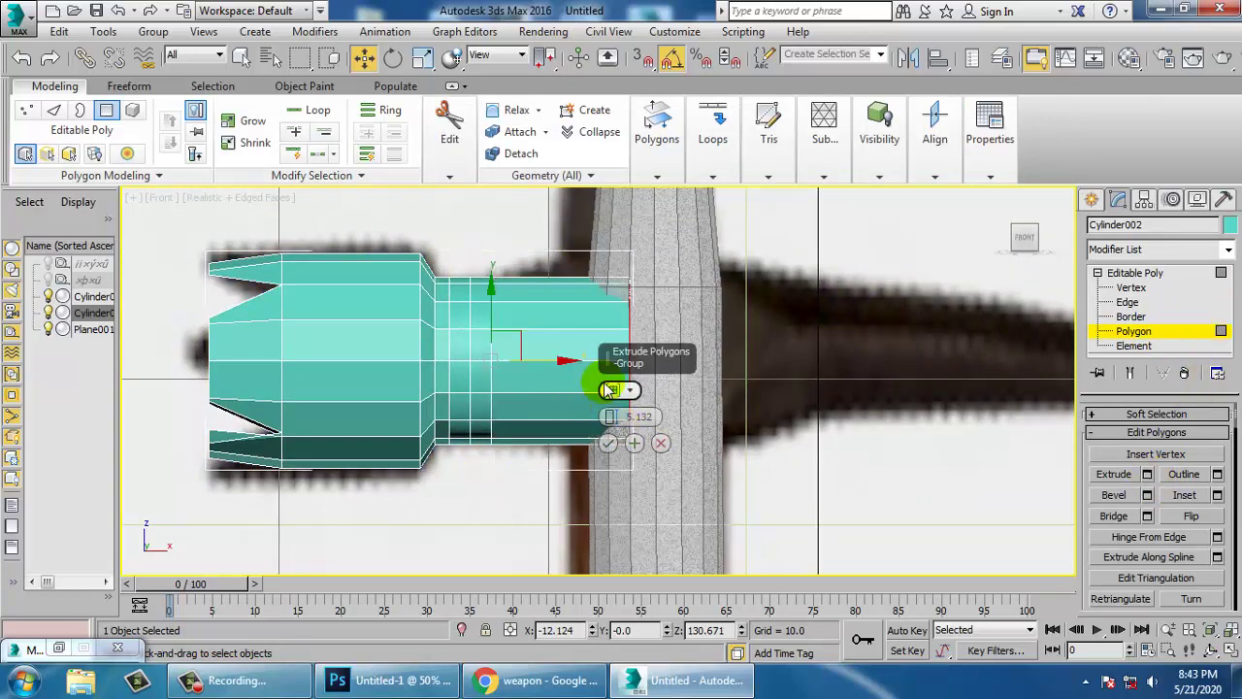
drag(610, 421, 616, 492)
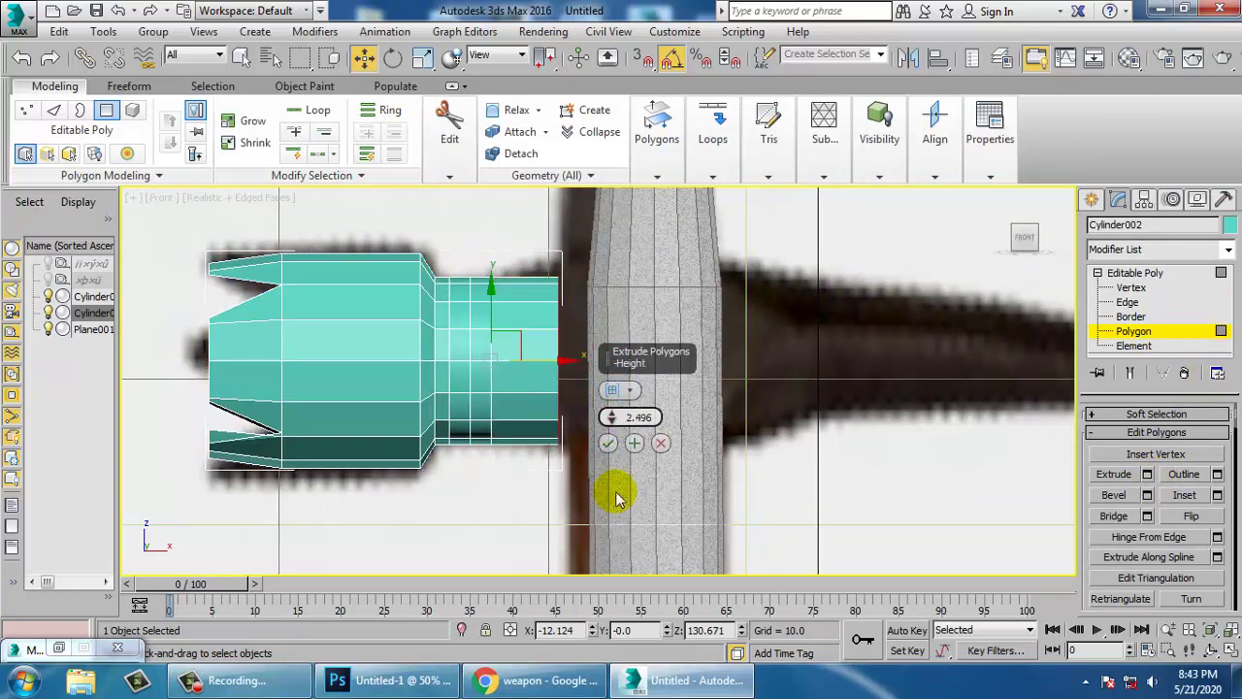
click(609, 443)
- Scale up the extruded neck end slightly so it flares to match the reference outline
key(r)
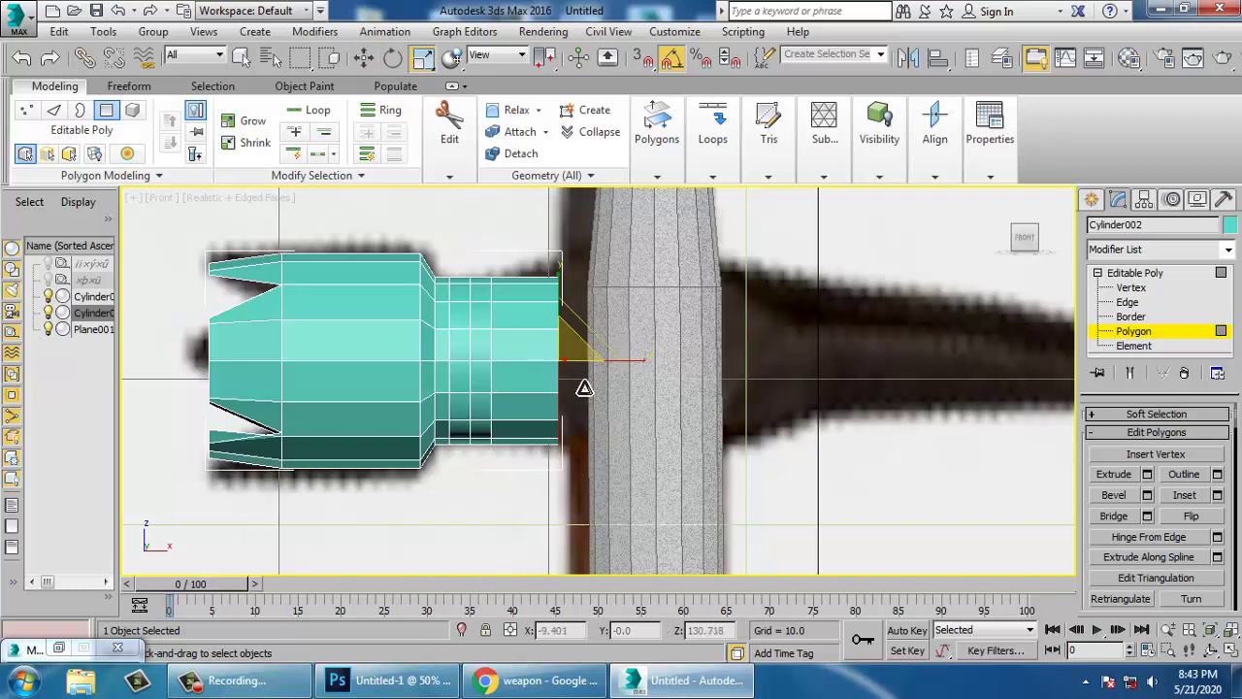
drag(584, 388, 577, 358)
key(w)
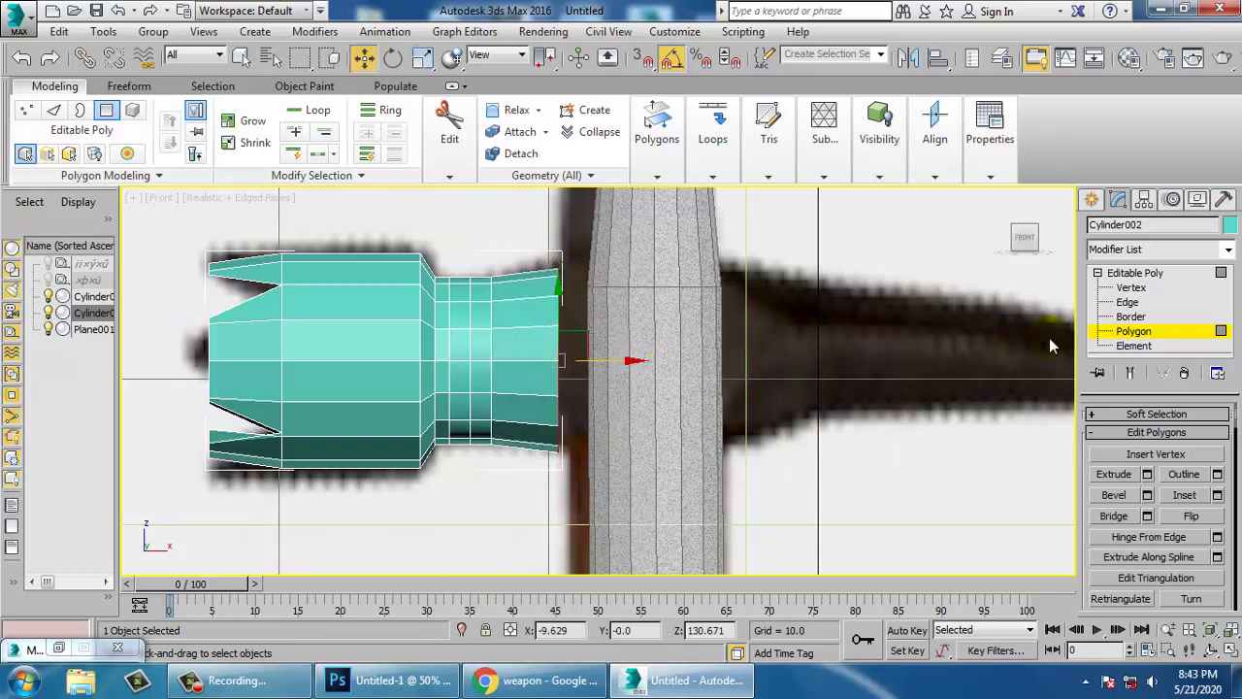
- Extrude the flared end 6.451 through the handle and scale the end face up slightly to follow the reference
click(1147, 473)
drag(611, 427, 646, 417)
click(606, 444)
key(r)
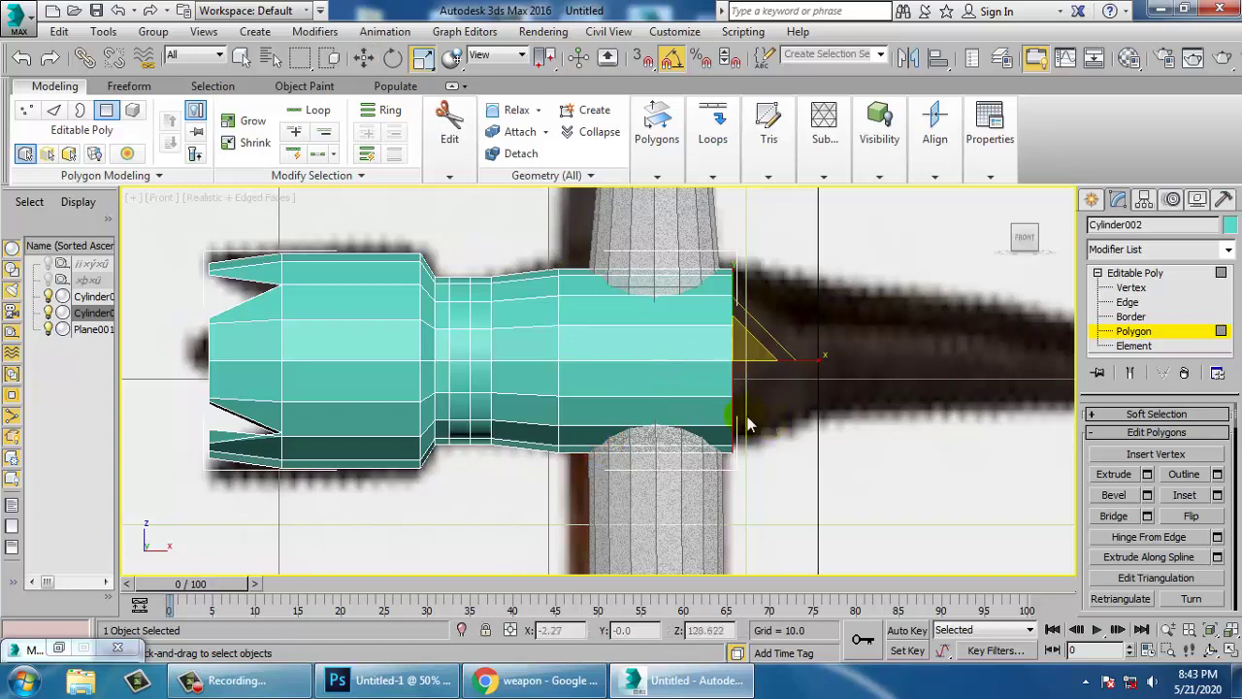
drag(752, 369, 748, 367)
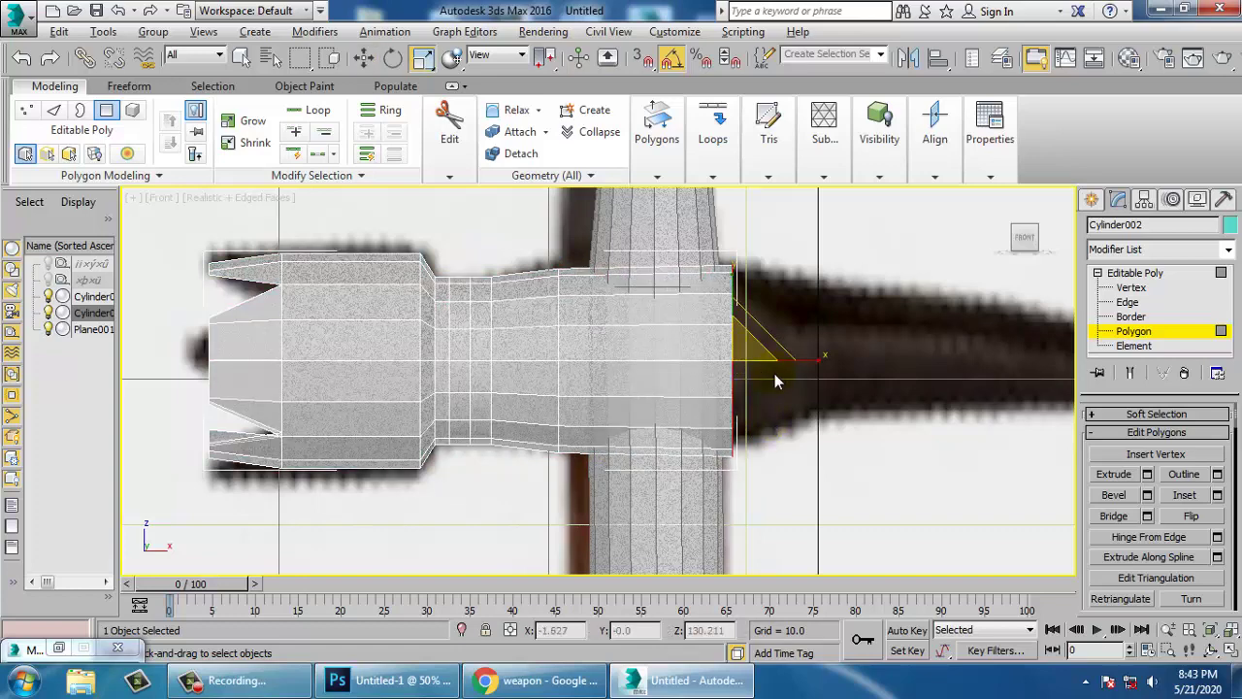
- Bevel the end beyond the handle by 2.714 with a -0.366 outline, shrink its face and raise it about 0.24
mouse_move(875, 357)
middle_down()
mouse_move(763, 384)
mouse_move(796, 382)
middle_up()
scroll(771, 373, down, 2)
scroll(771, 373, up, 2)
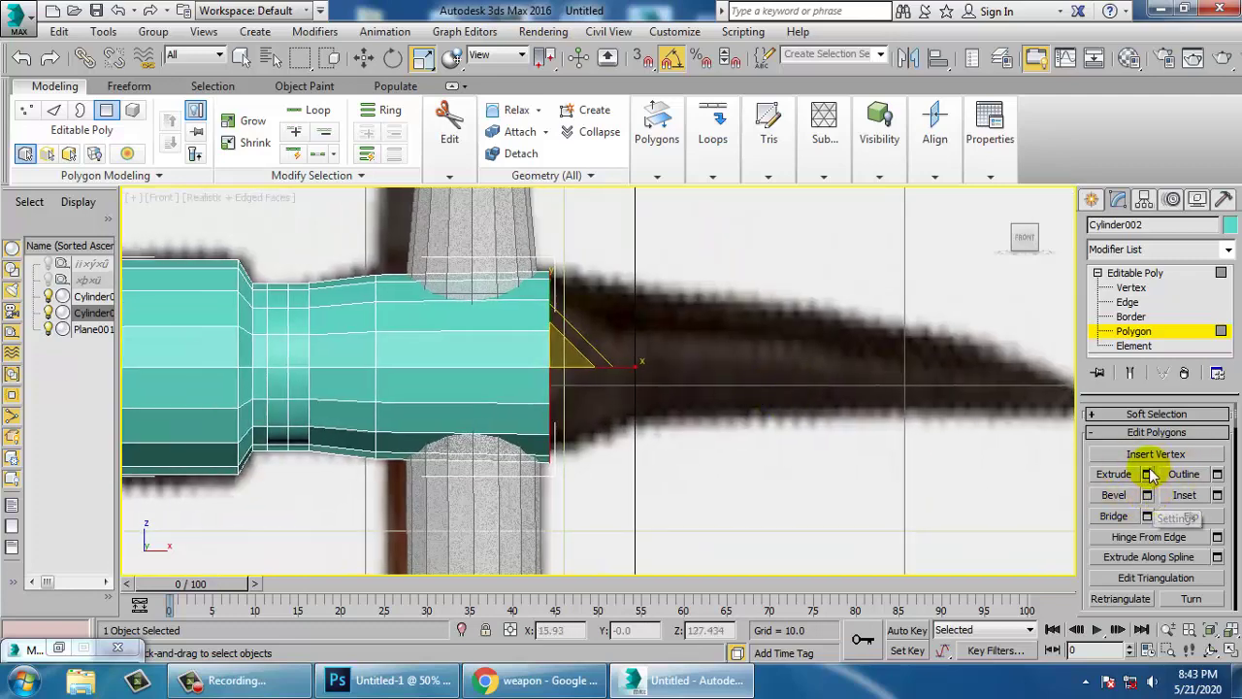
click(1147, 495)
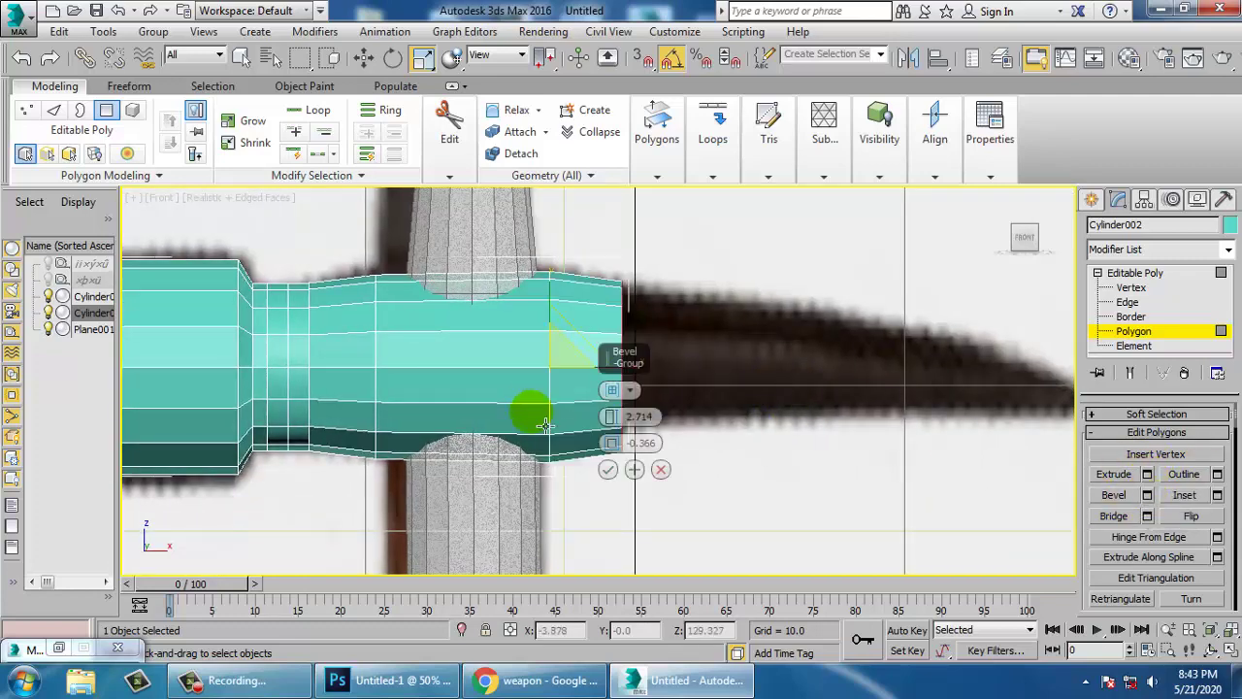
click(608, 468)
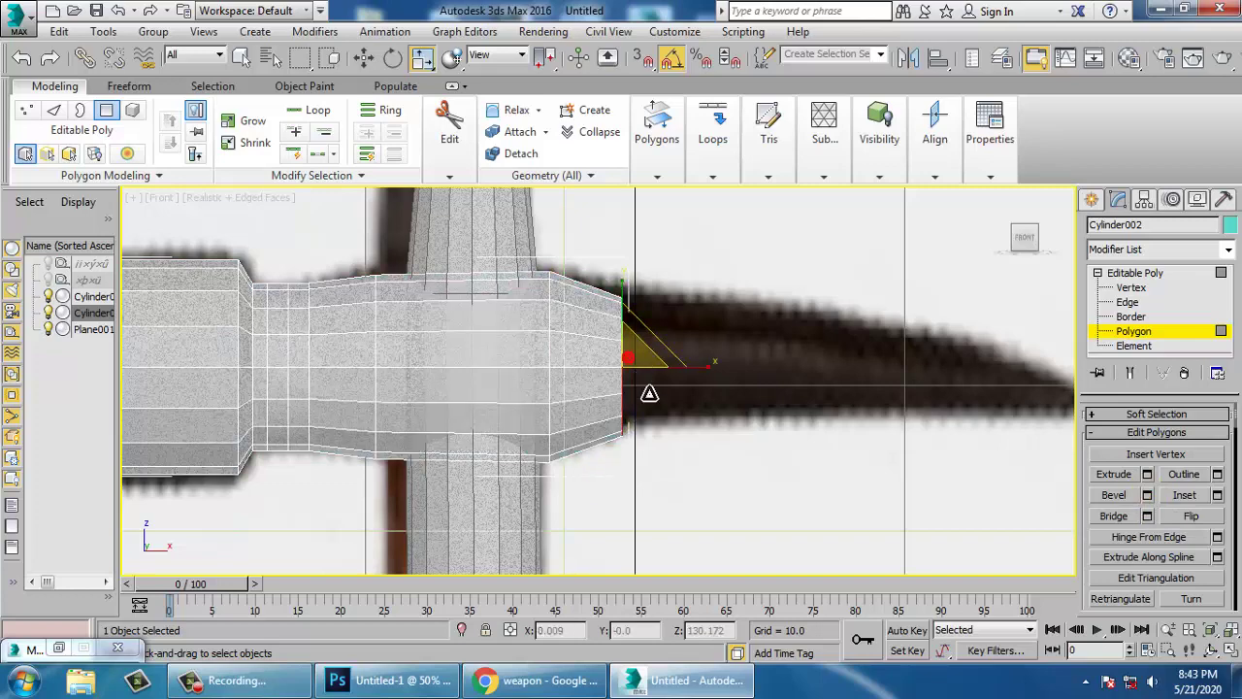
key(w)
drag(635, 313, 635, 311)
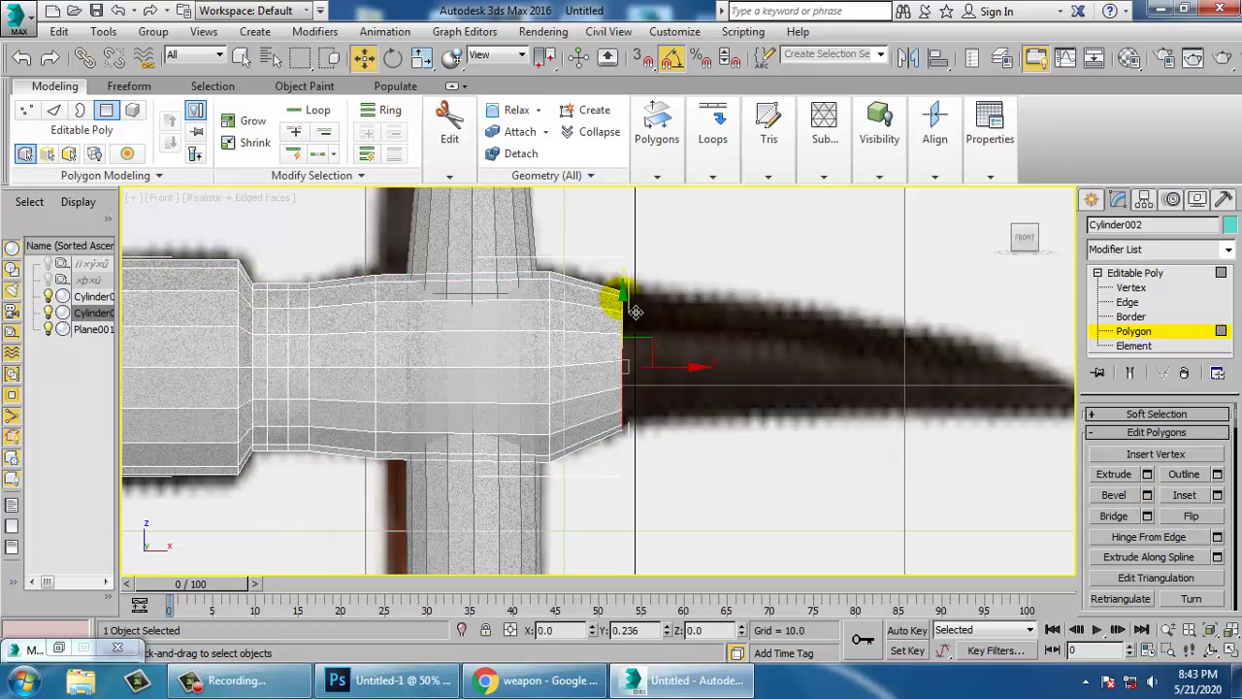
- Bevel the spike's end again by 2.714 with a -0.366 outline and tilt its face slightly along the reference curve
click(1149, 495)
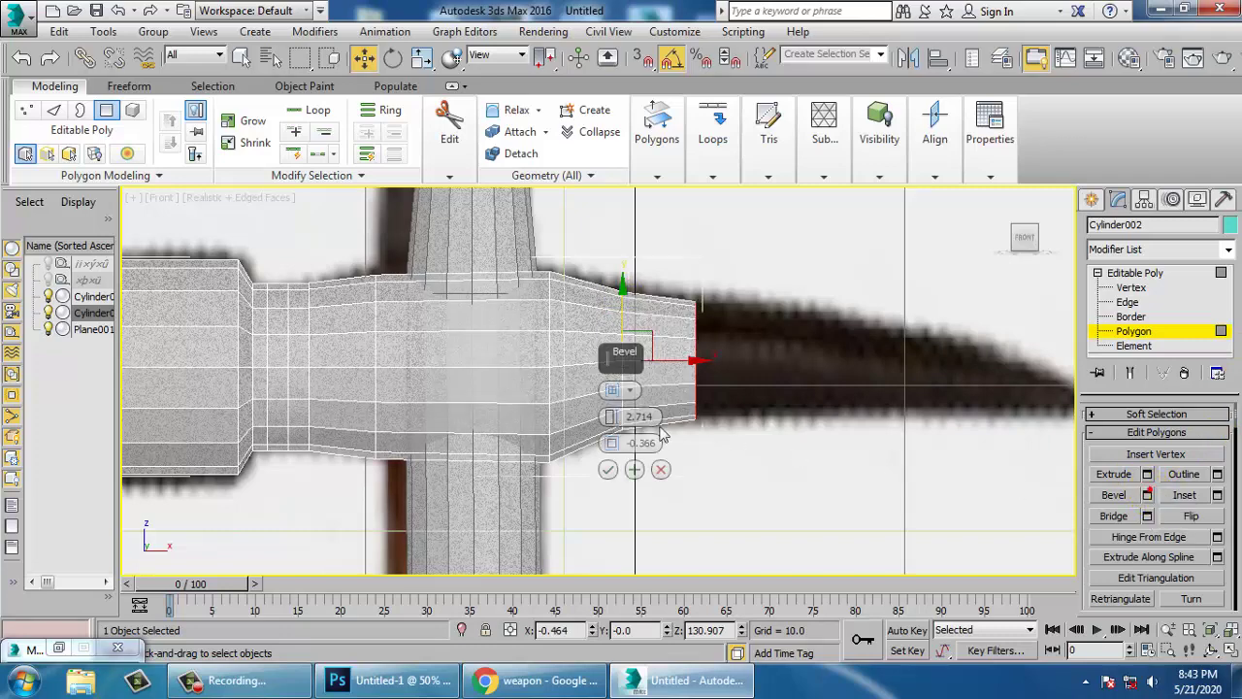
click(606, 469)
key(e)
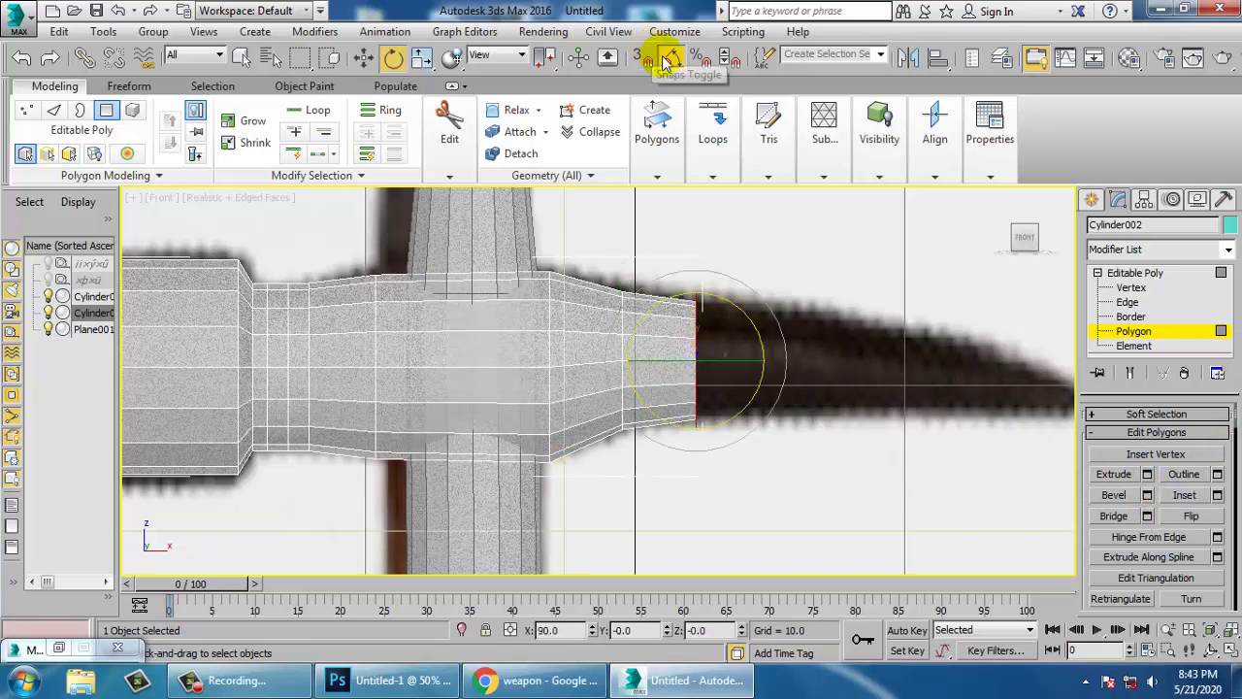
drag(791, 329, 797, 334)
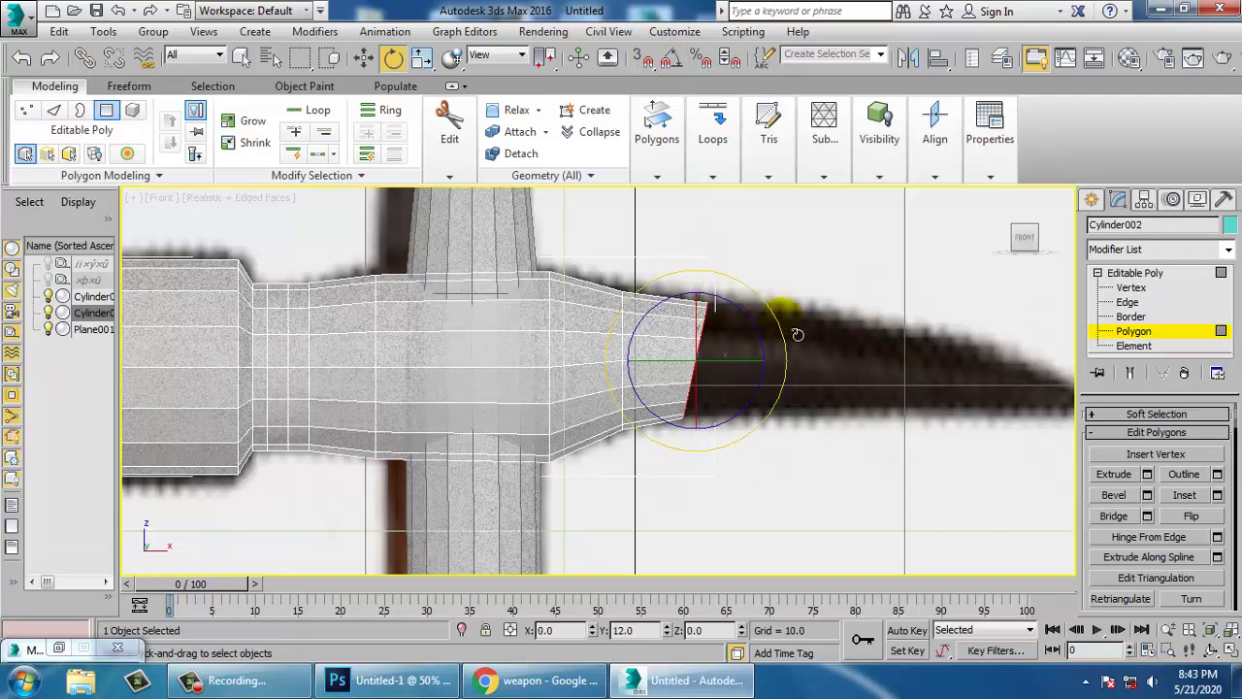
- Extrude the tilted end 6.451, shrink its face and reposition it inside the reference spike's outline
click(1146, 474)
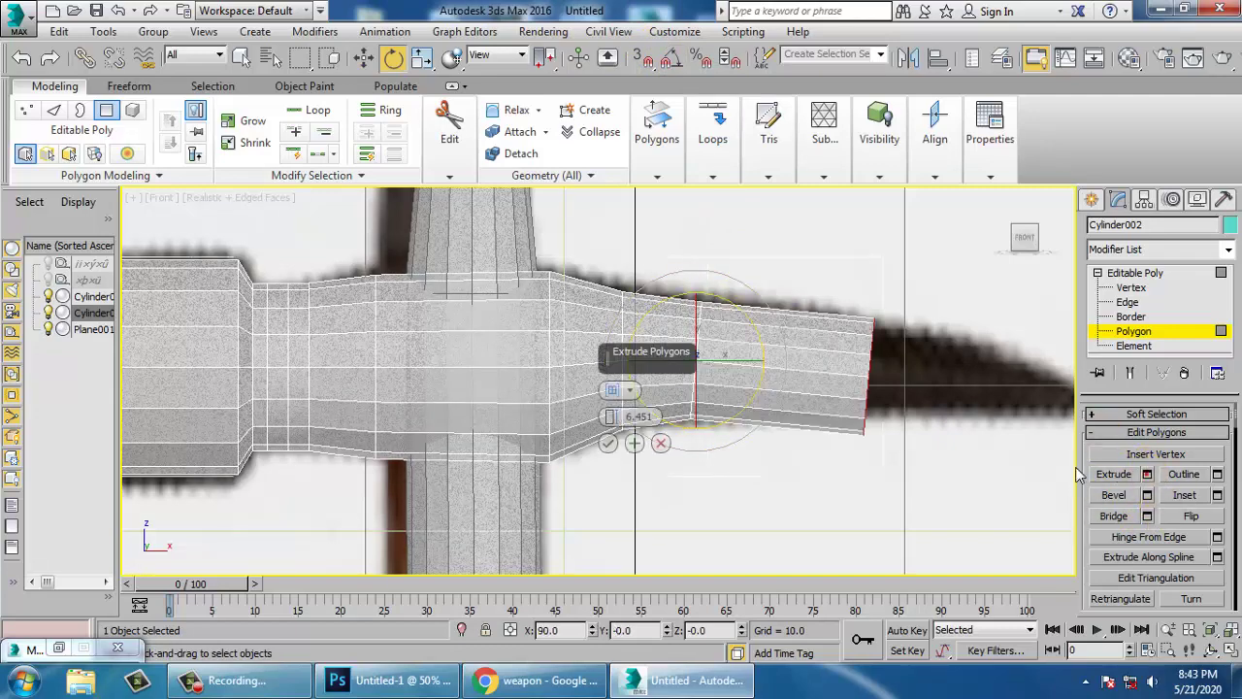
click(608, 443)
key(w)
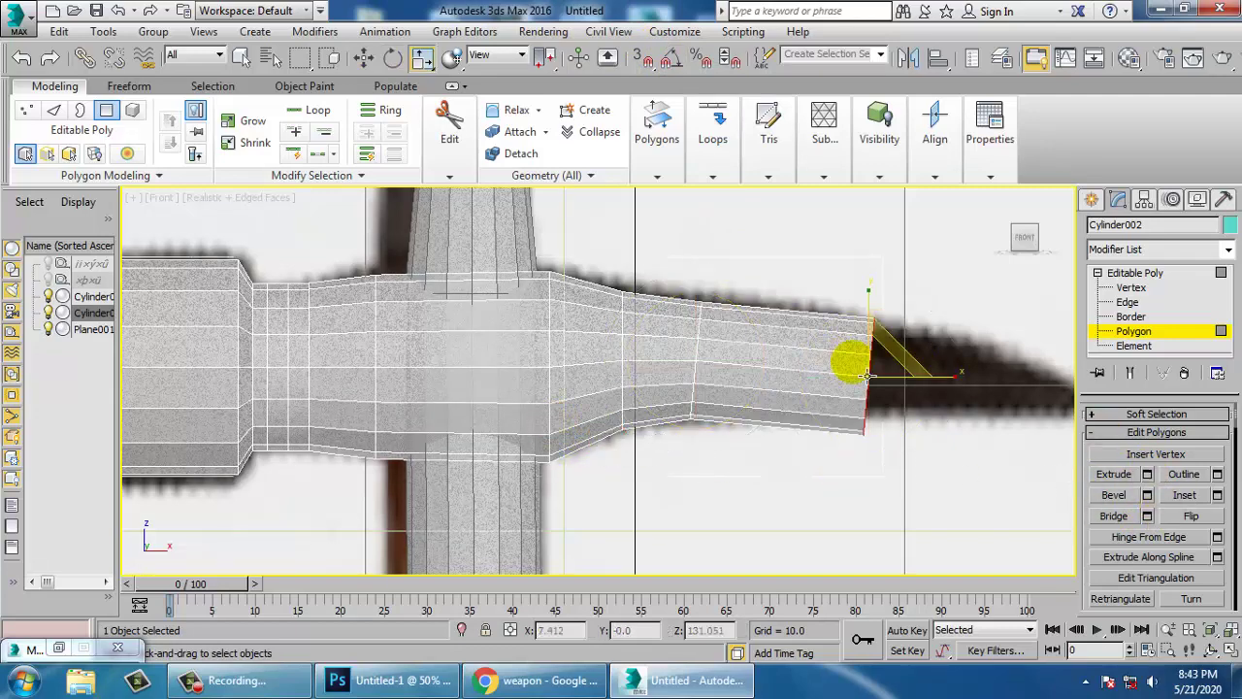
key(ctrl+z)
key(ctrl+z)
key(w)
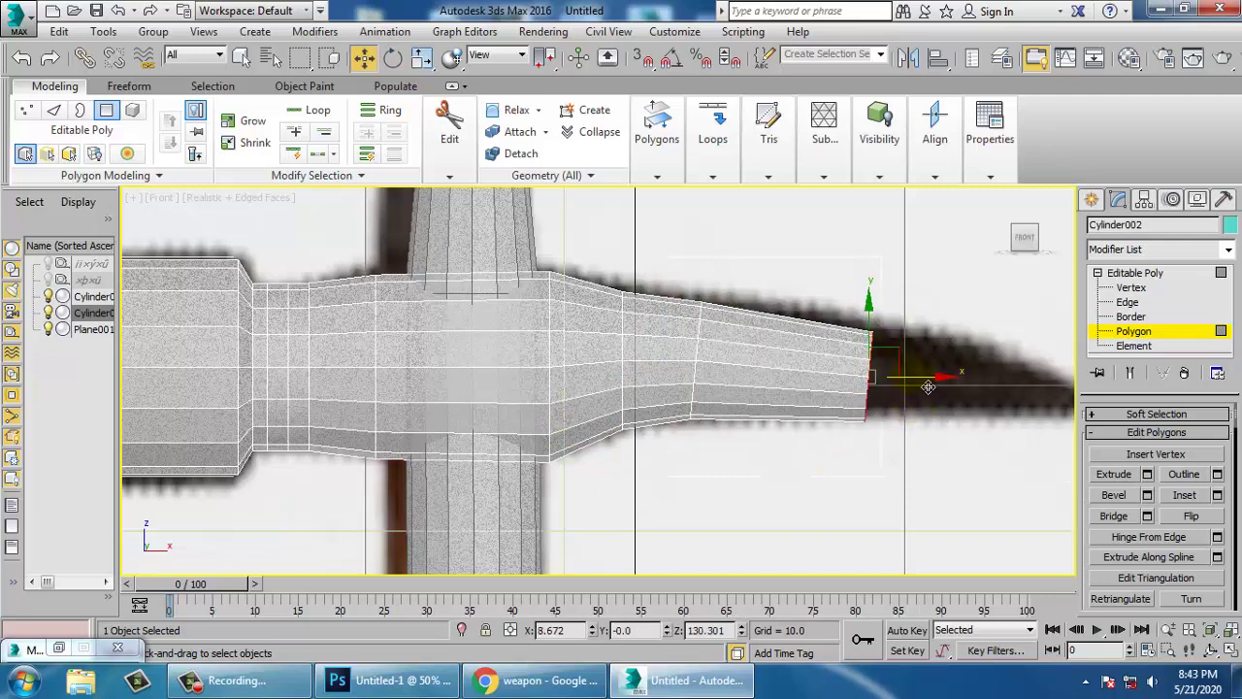
drag(895, 387, 837, 324)
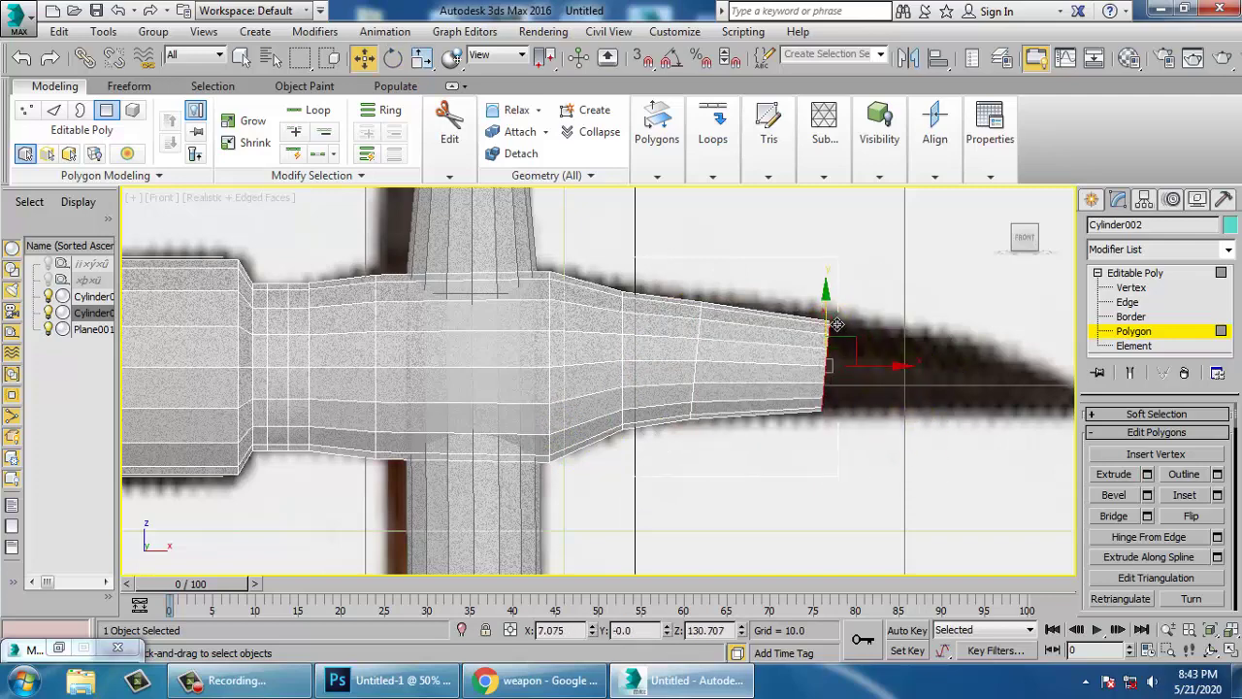
- Bevel the spike's end four more times with a height of 2.714 and an outline of -0.366, tapering it to a point
click(1146, 495)
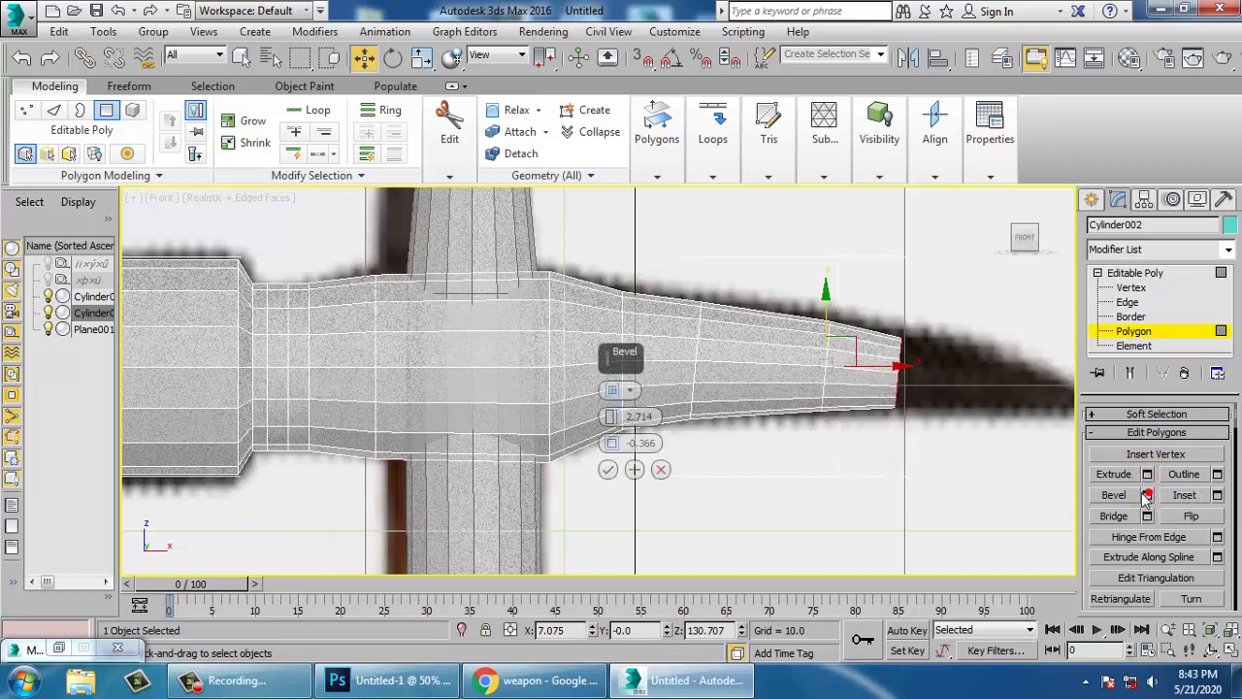
click(634, 470)
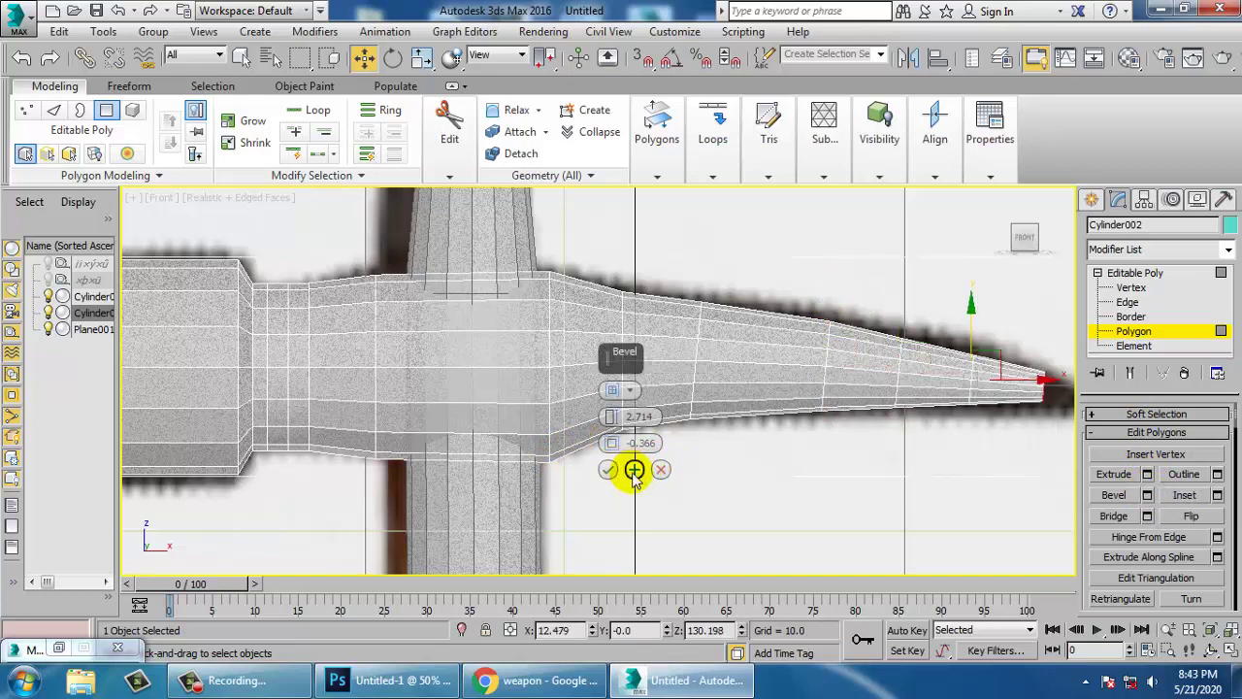
click(609, 470)
middle_drag(853, 419, 699, 419)
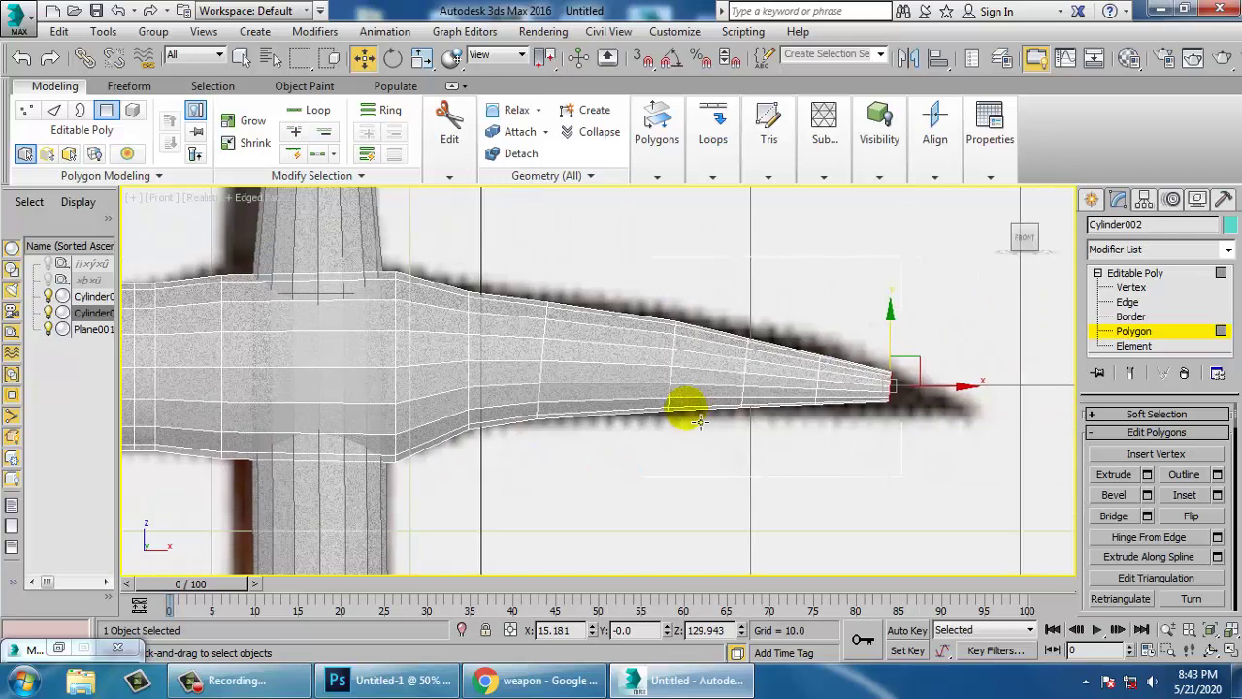
click(1146, 495)
click(609, 470)
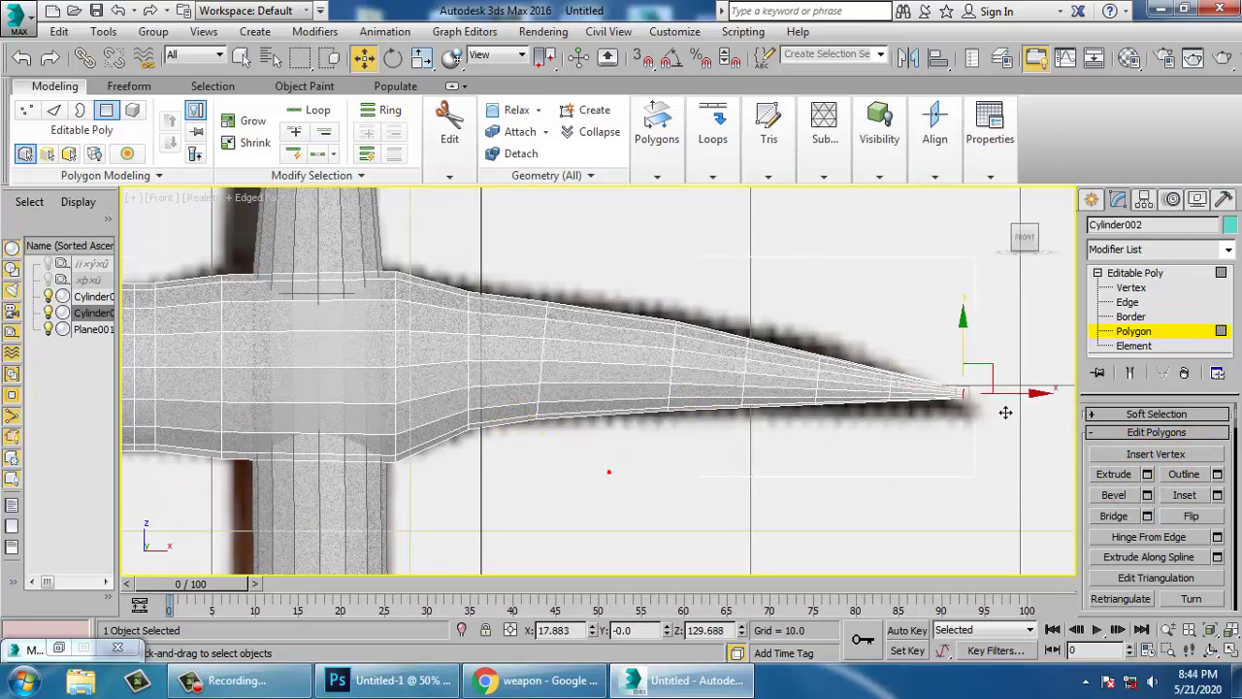
- Lower the spike's tip face by about 0.3 and scale it down to about 82 percent
drag(978, 356, 981, 361)
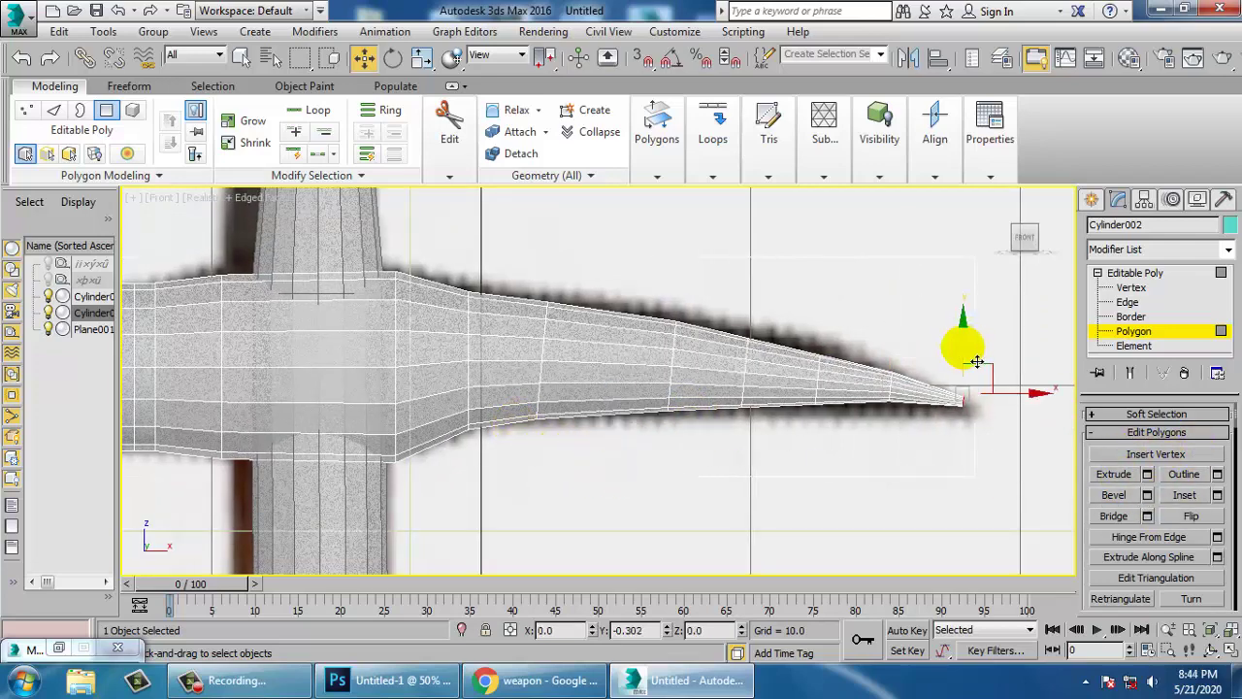
key(r)
drag(995, 415, 1018, 437)
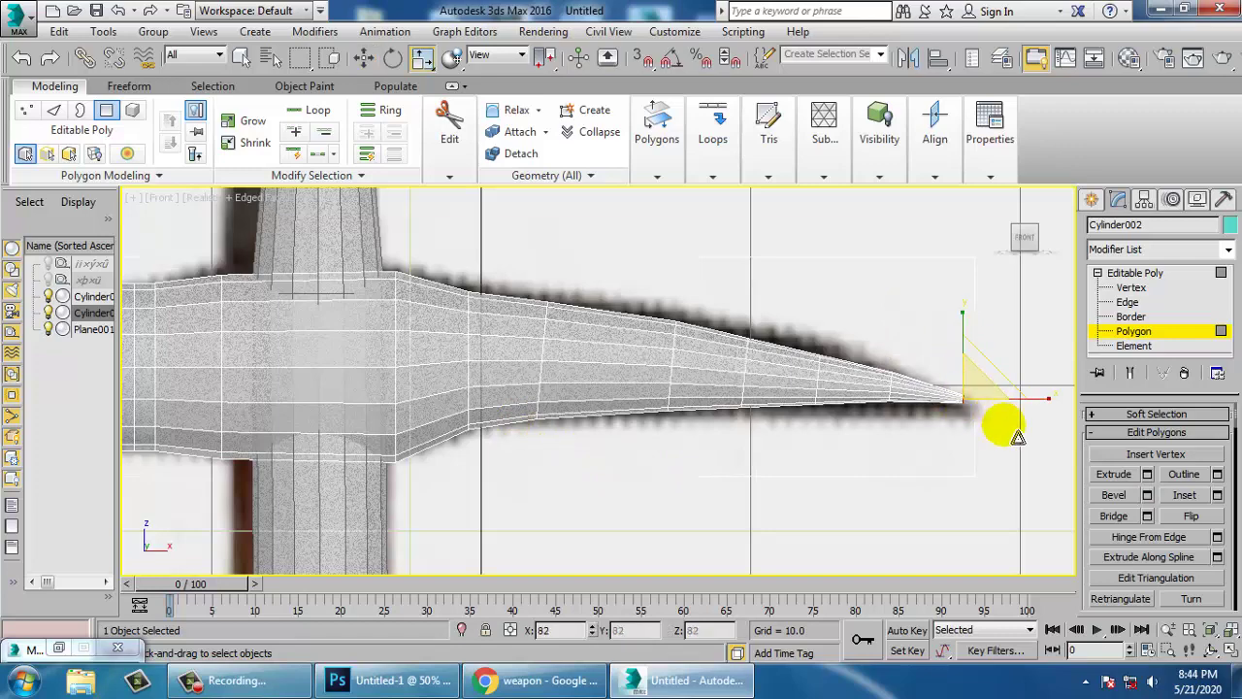
- Select the ring of vertices just behind the spike's tip
key(1)
drag(871, 344, 922, 481)
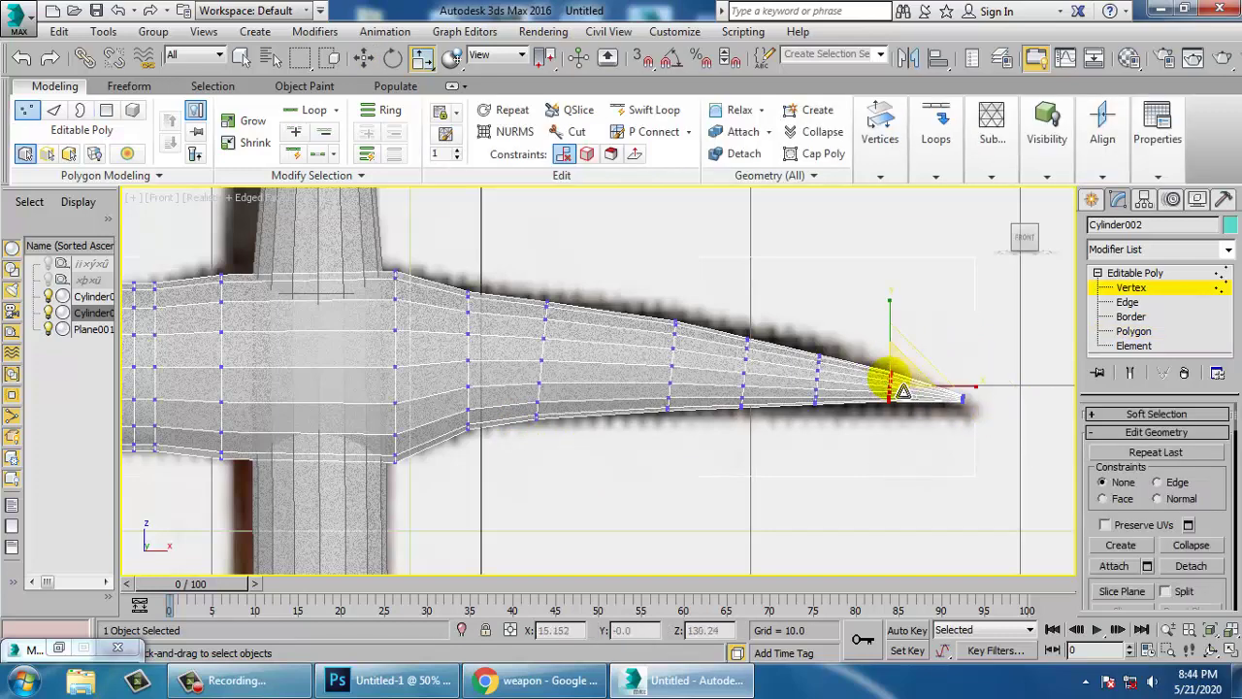
click(902, 391)
- Show the hammer in the perspective view and leave vertex editing to return to the whole object
key(alt+w)
middle_click(901, 452)
key(alt+w)
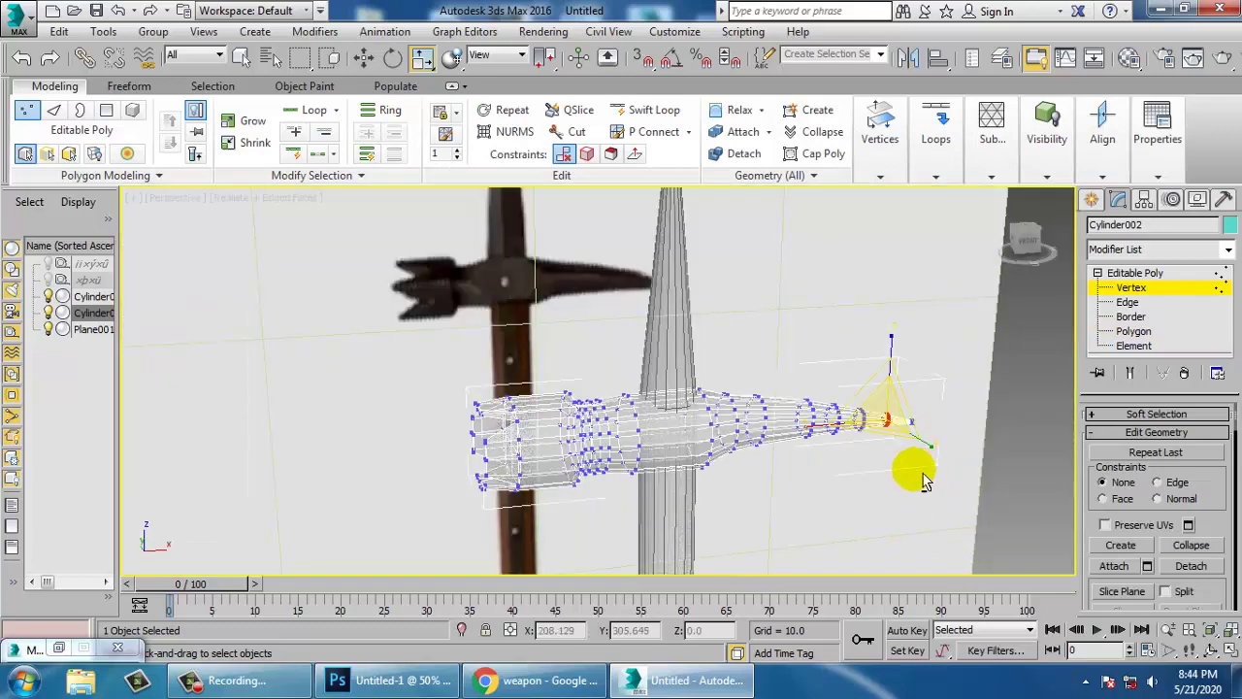
alt+middle_drag(909, 471, 743, 388)
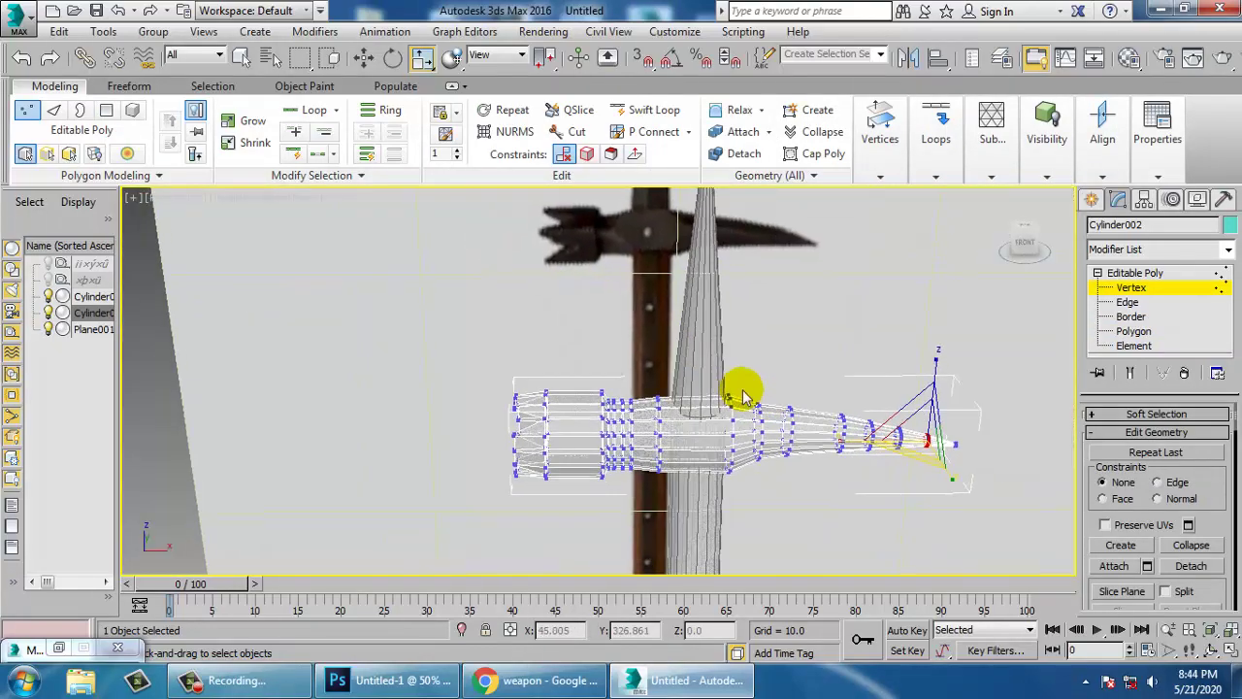
click(1138, 274)
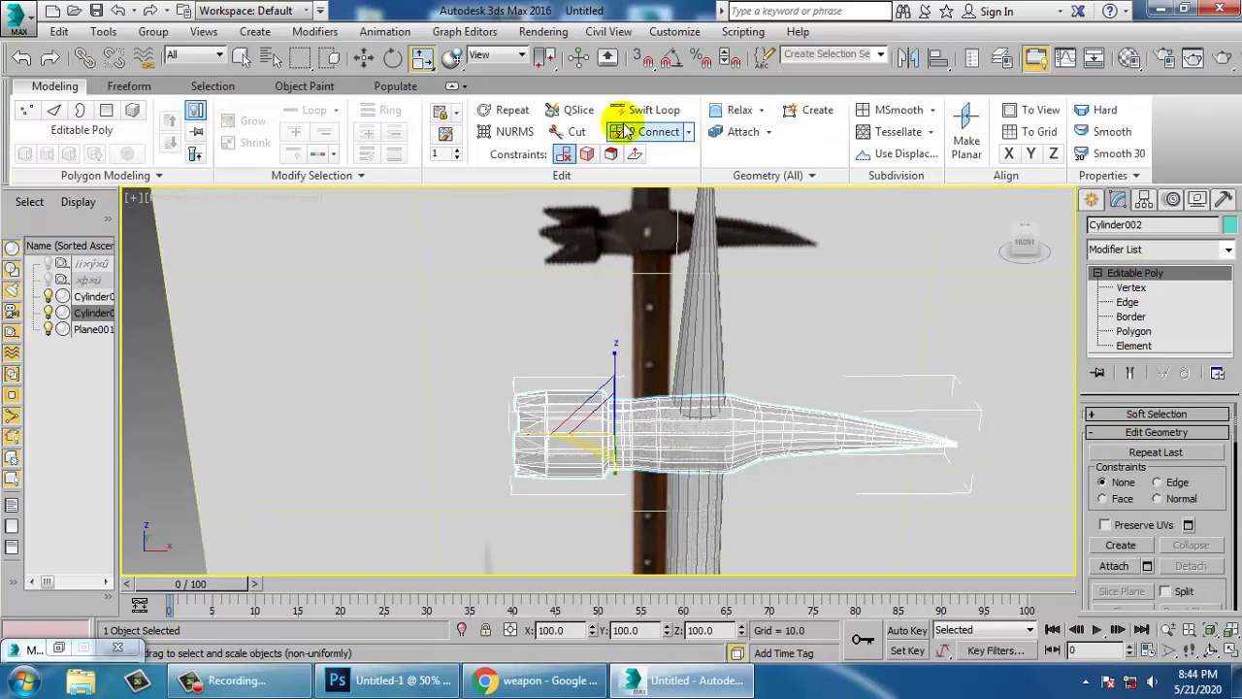
- Add an edge loop around the hammer head where the handle crosses it and scale its vertices down to about 75 percent
click(656, 111)
click(704, 412)
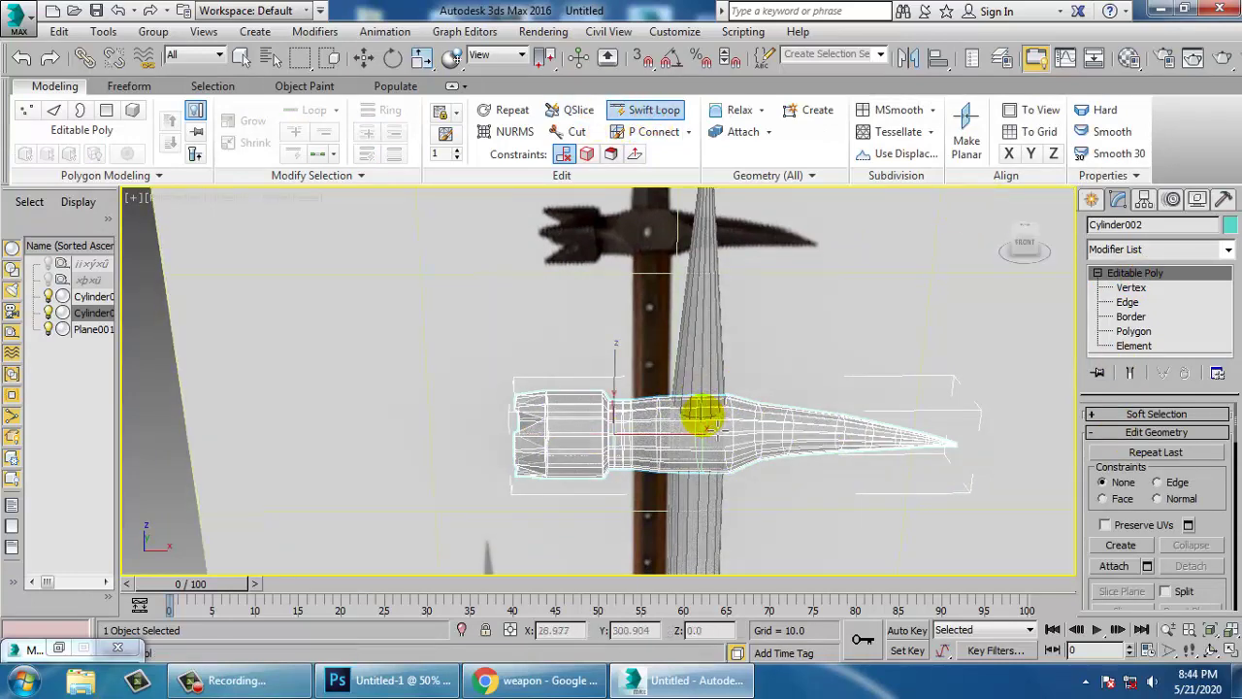
key(w)
alt+middle_drag(718, 420, 660, 388)
scroll(702, 399, up, 3)
key(1)
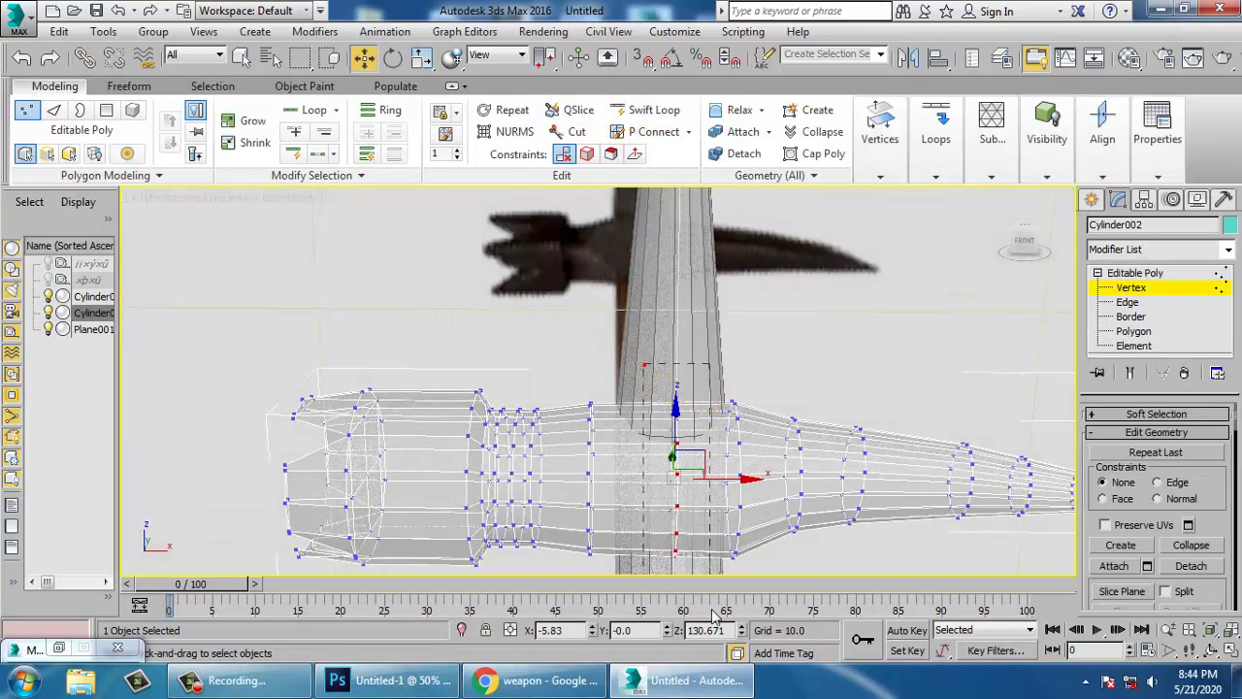
key(r)
click(685, 491)
mouse_move(689, 493)
mouse_down()
mouse_move(674, 480)
mouse_move(698, 507)
mouse_up()
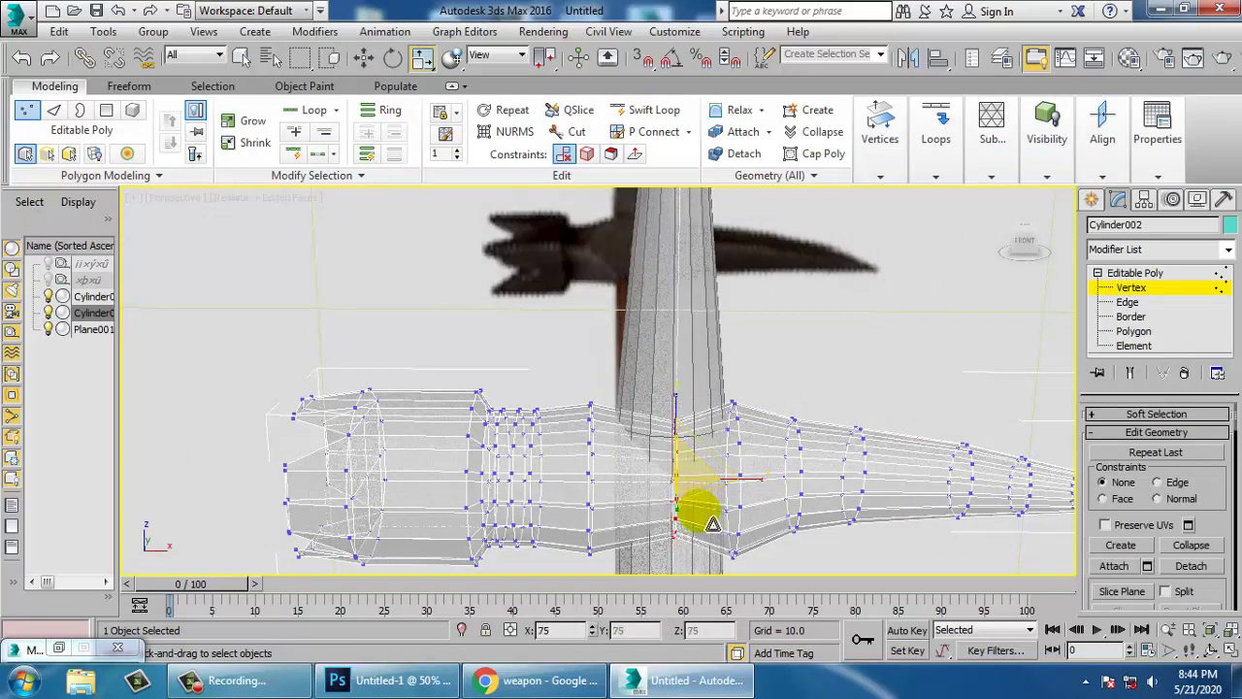
alt+middle_drag(699, 507, 878, 465)
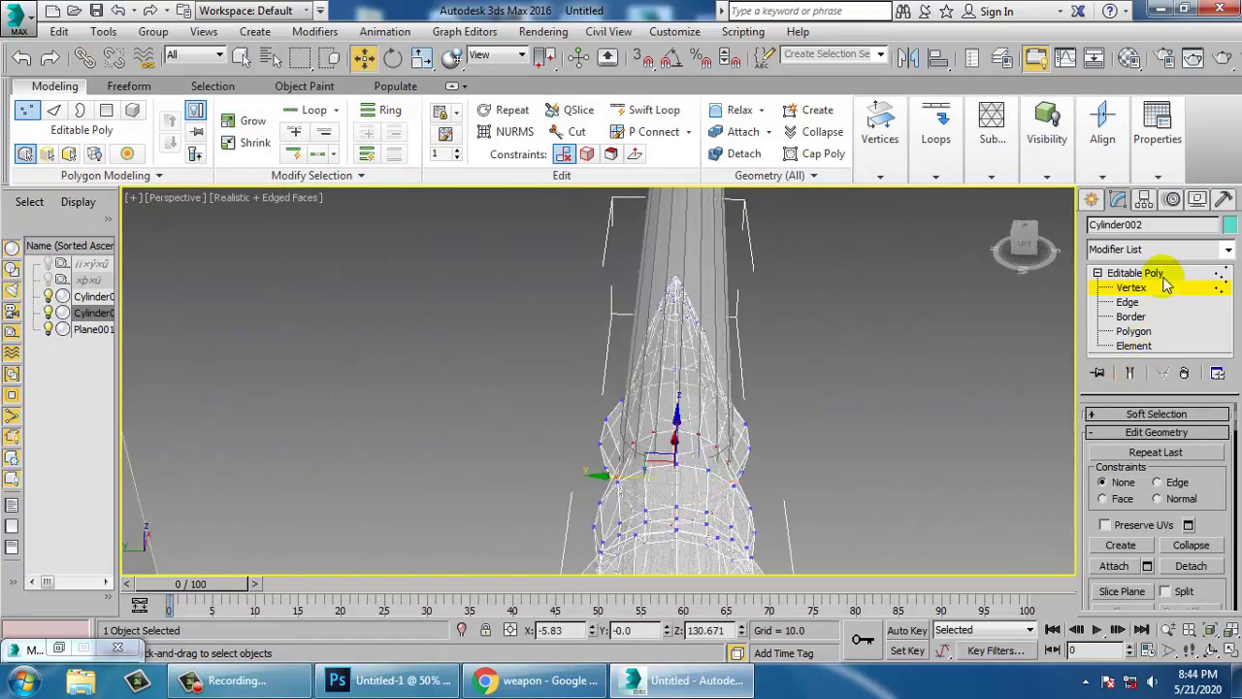
click(1159, 276)
- Select the handle and the hammer head together and assign them one shared grey object colour
key(w)
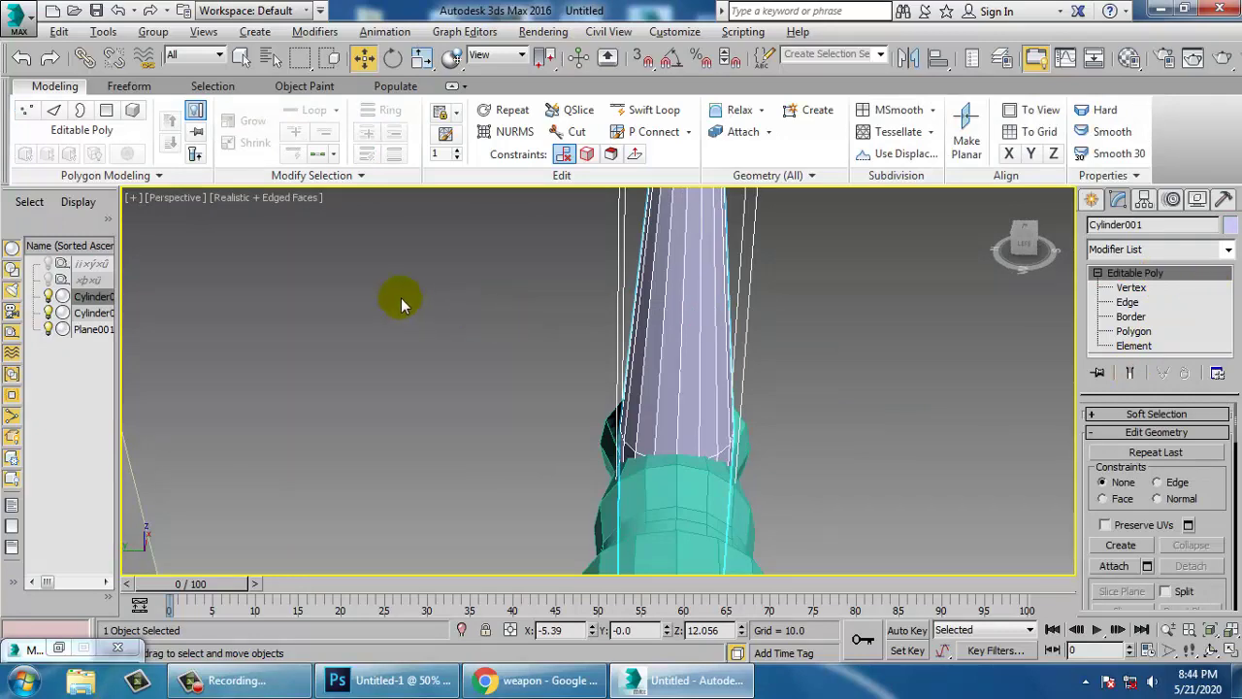
ctrl+click(574, 432)
click(1230, 226)
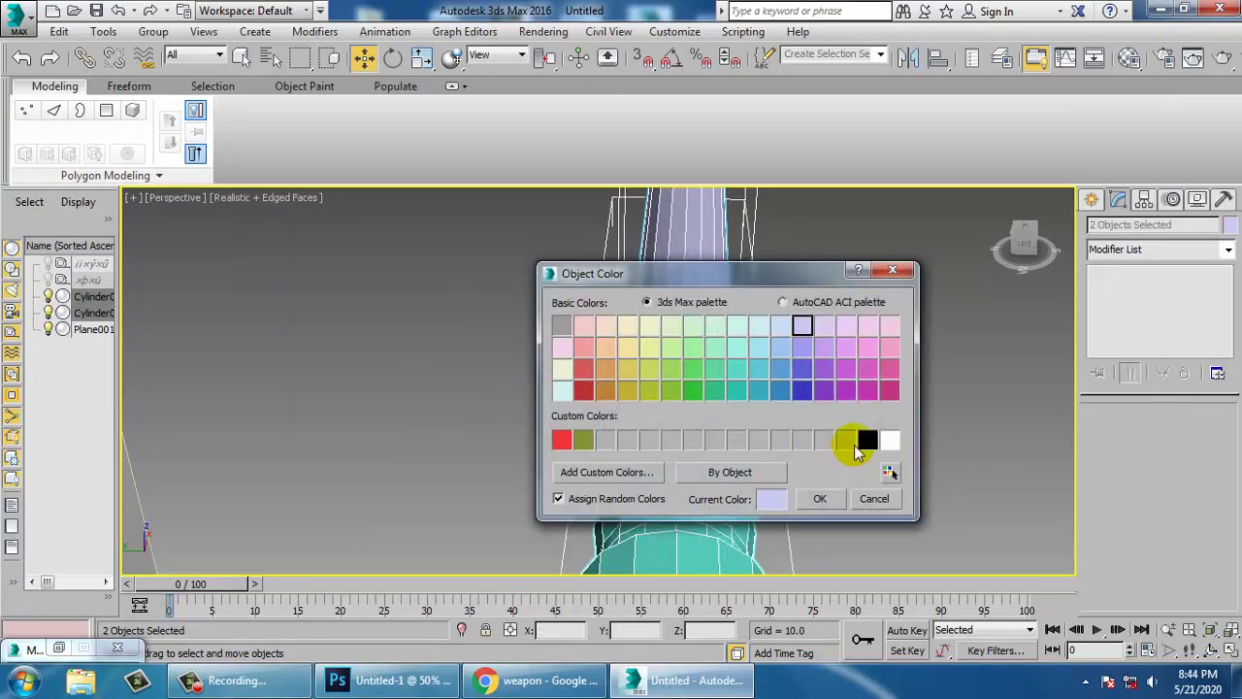
click(823, 500)
- Create a small cylinder of about 0.42 radius with AutoGrid on the handle's front surface, just below the hammer head
scroll(818, 476, down, 5)
alt+middle_drag(920, 452, 822, 464)
scroll(782, 447, up, 3)
scroll(792, 424, up, 8)
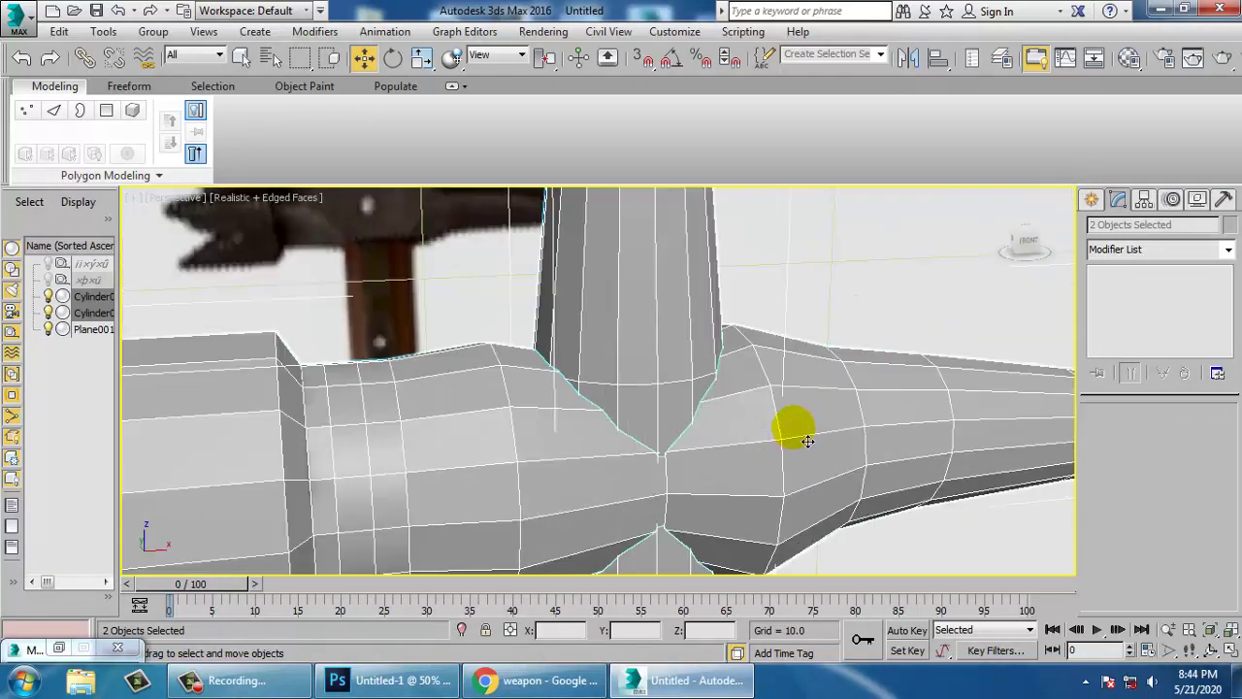
click(1090, 200)
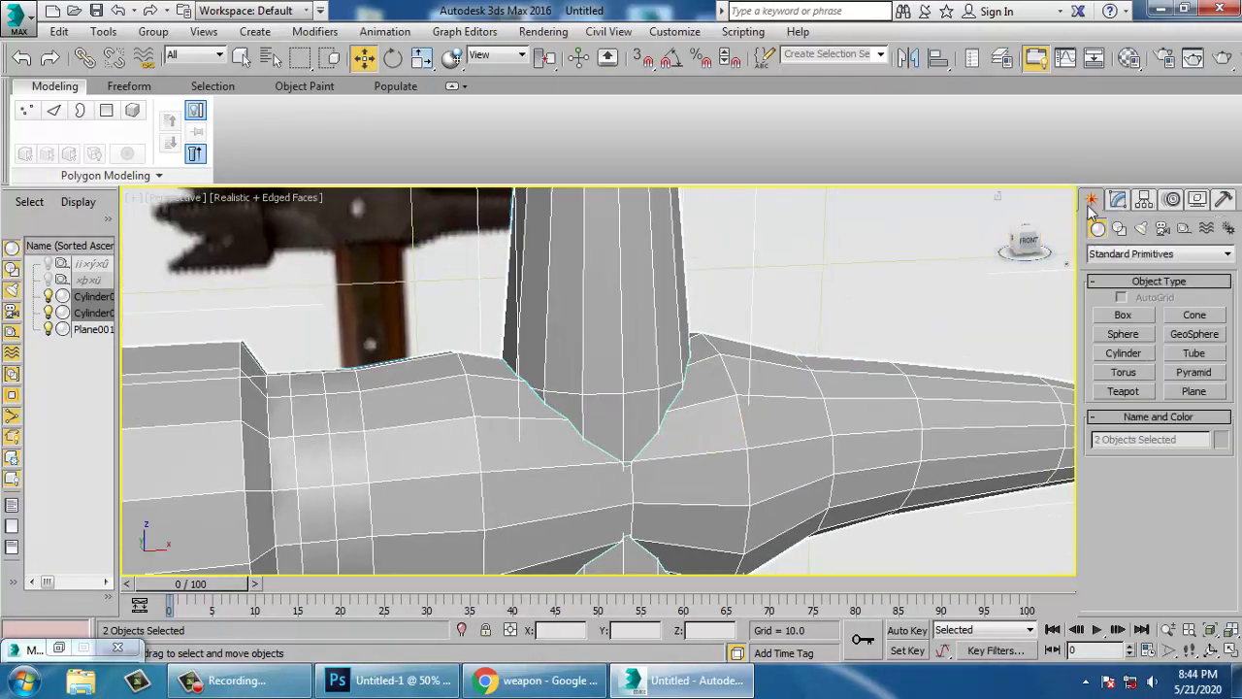
click(1126, 354)
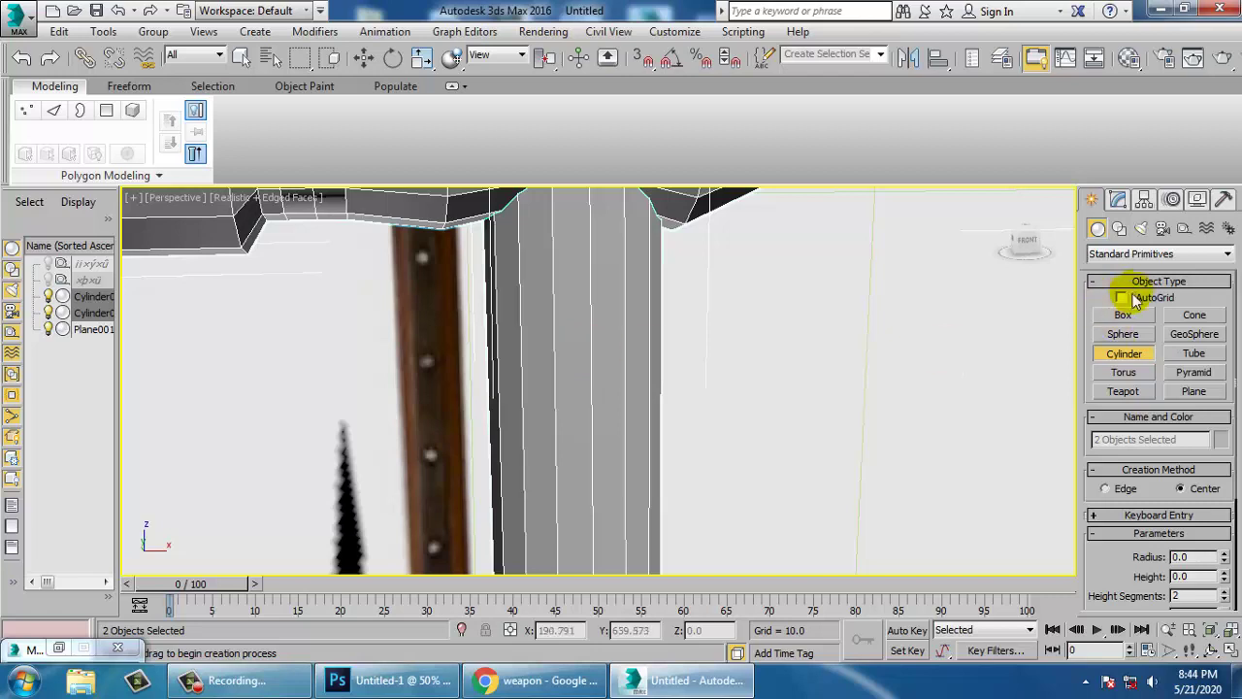
drag(594, 346, 614, 367)
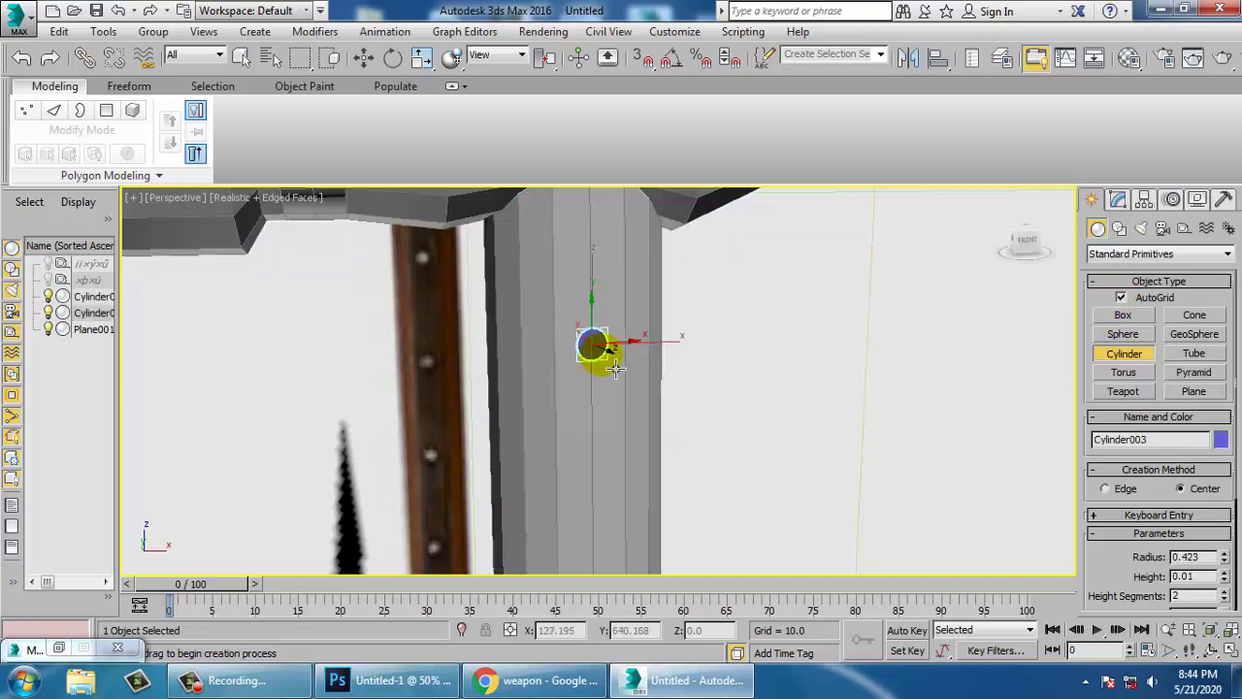
click(614, 368)
- Convert the new small cylinder to an Editable Poly
key(w)
key(z)
alt+middle_drag(617, 368, 700, 376)
scroll(700, 376, down, 2)
alt+middle_drag(562, 380, 628, 392)
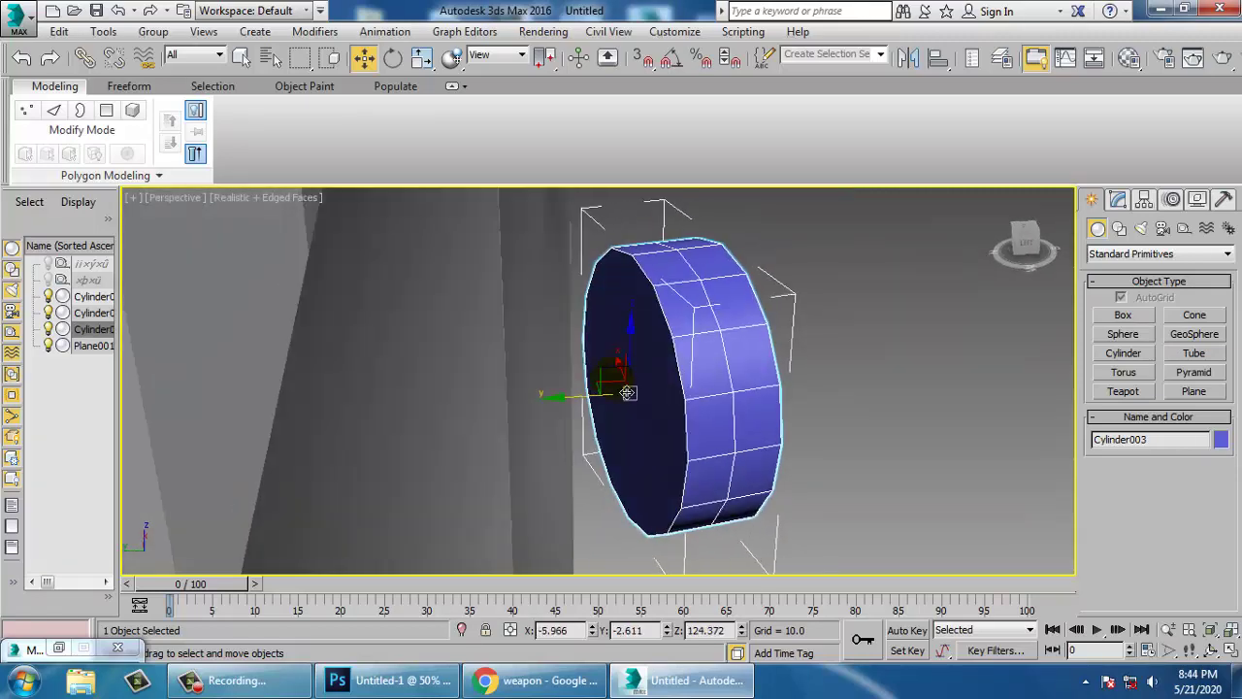
right_click(660, 311)
mouse_move(727, 482)
click(815, 499)
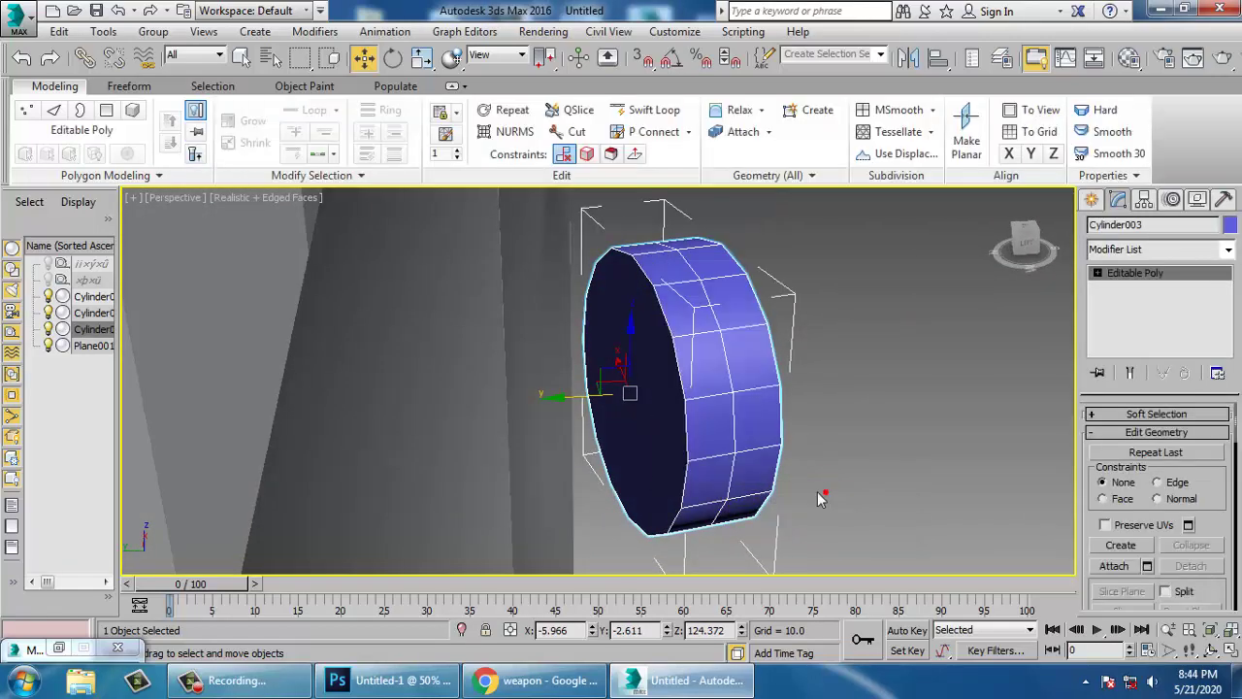
- Move the small cylinder's back face about 0.08 toward the handle and scale it down to 55 percent
key(4)
click(666, 431)
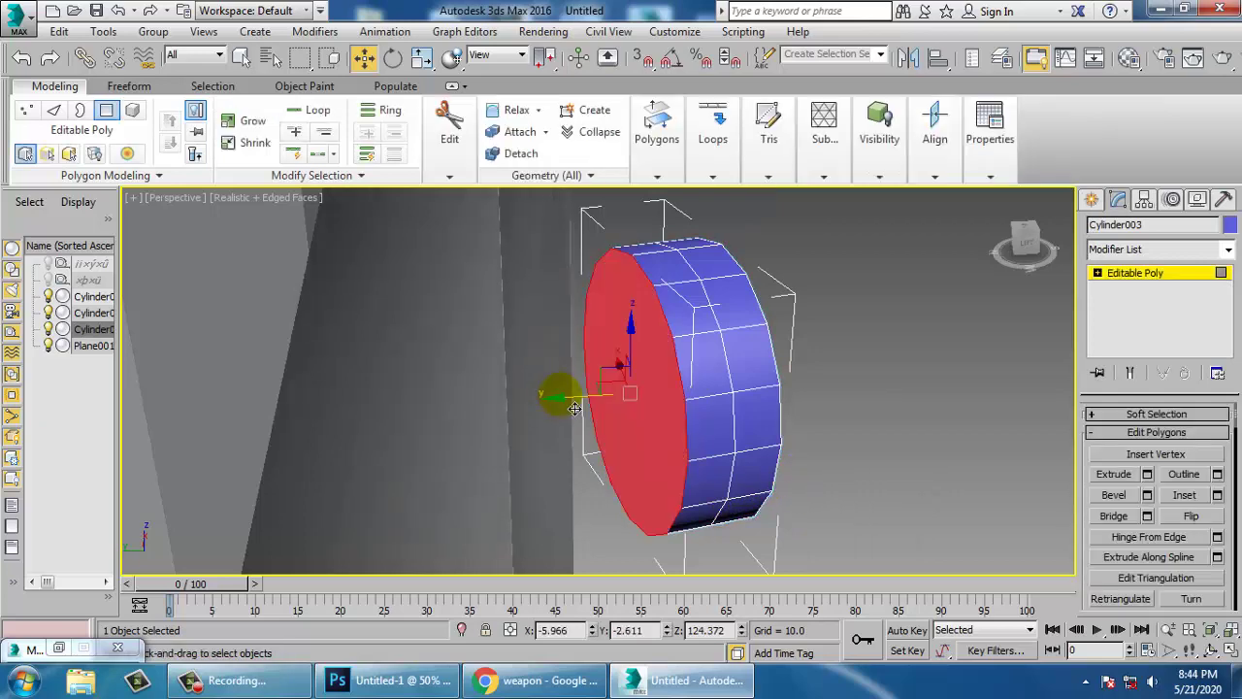
drag(574, 407, 653, 474)
key(r)
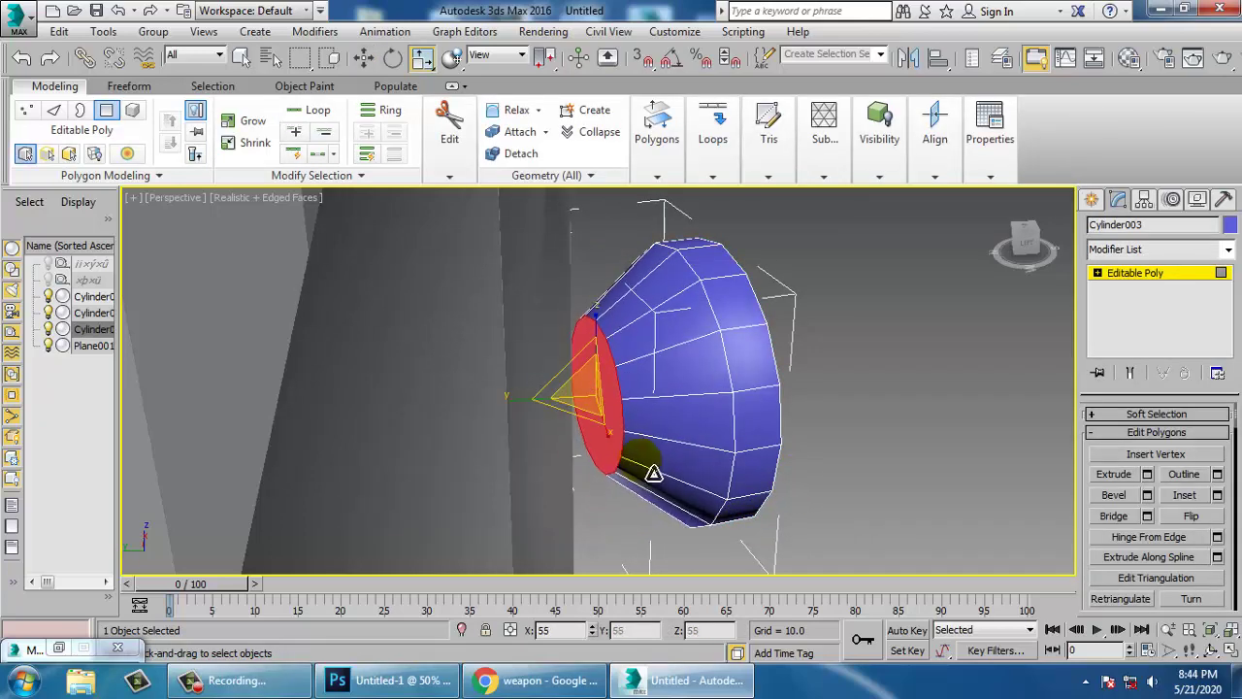
alt+middle_drag(653, 473, 658, 441)
scroll(658, 442, down, 3)
scroll(660, 448, up, 4)
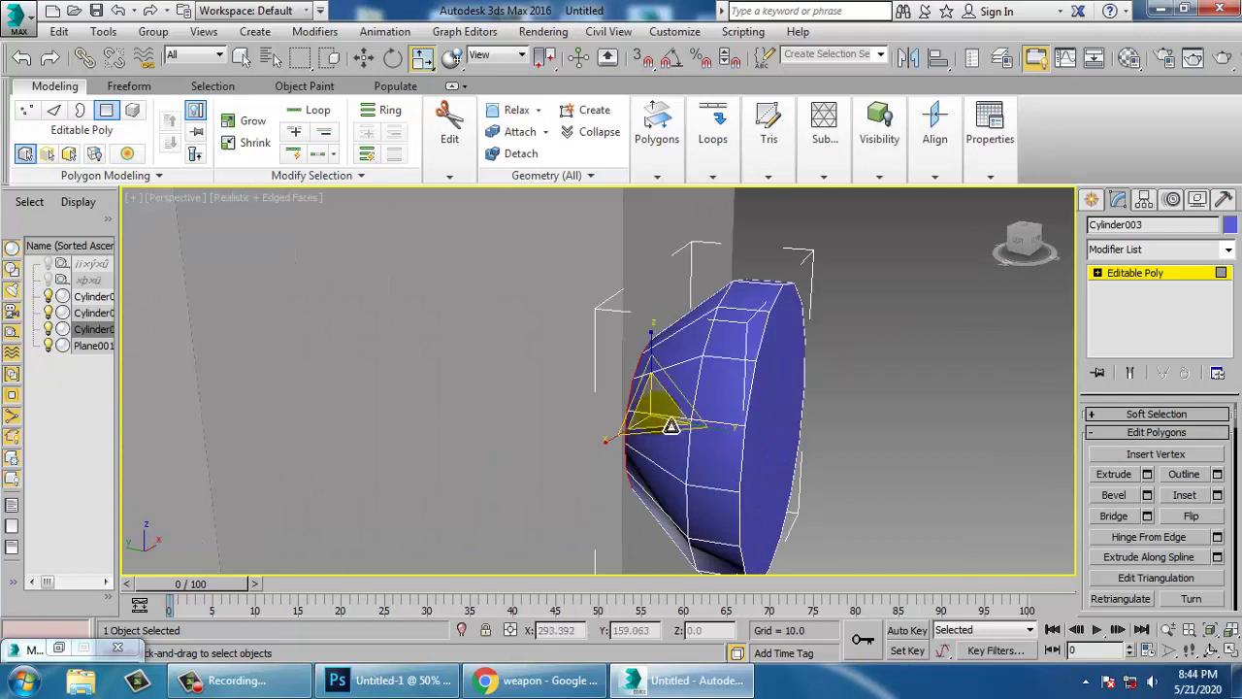
- Shrink the back face further and move it about 0.16 deeper into the handle, forming a cone
drag(671, 427, 748, 571)
key(w)
alt+middle_drag(760, 441, 720, 438)
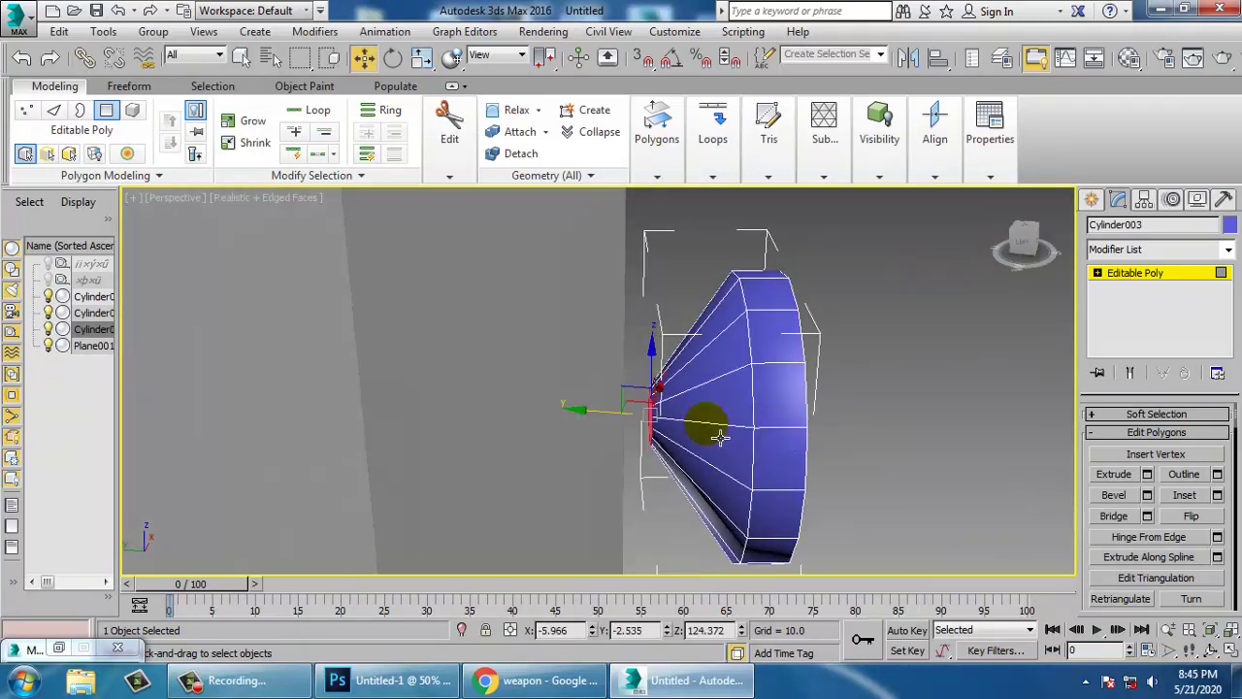
drag(596, 431, 524, 428)
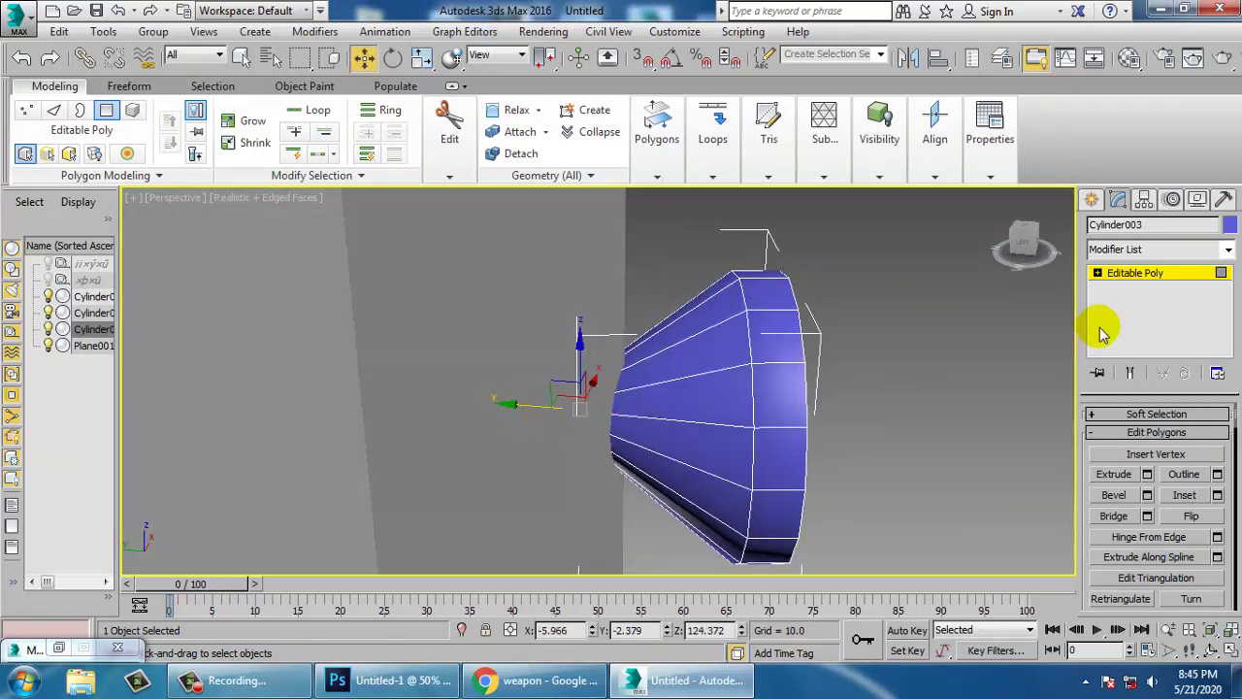
click(1135, 277)
- Cut two vertical edges across the small cylinder's front face, dividing it into three strips
alt+middle_drag(968, 325, 871, 366)
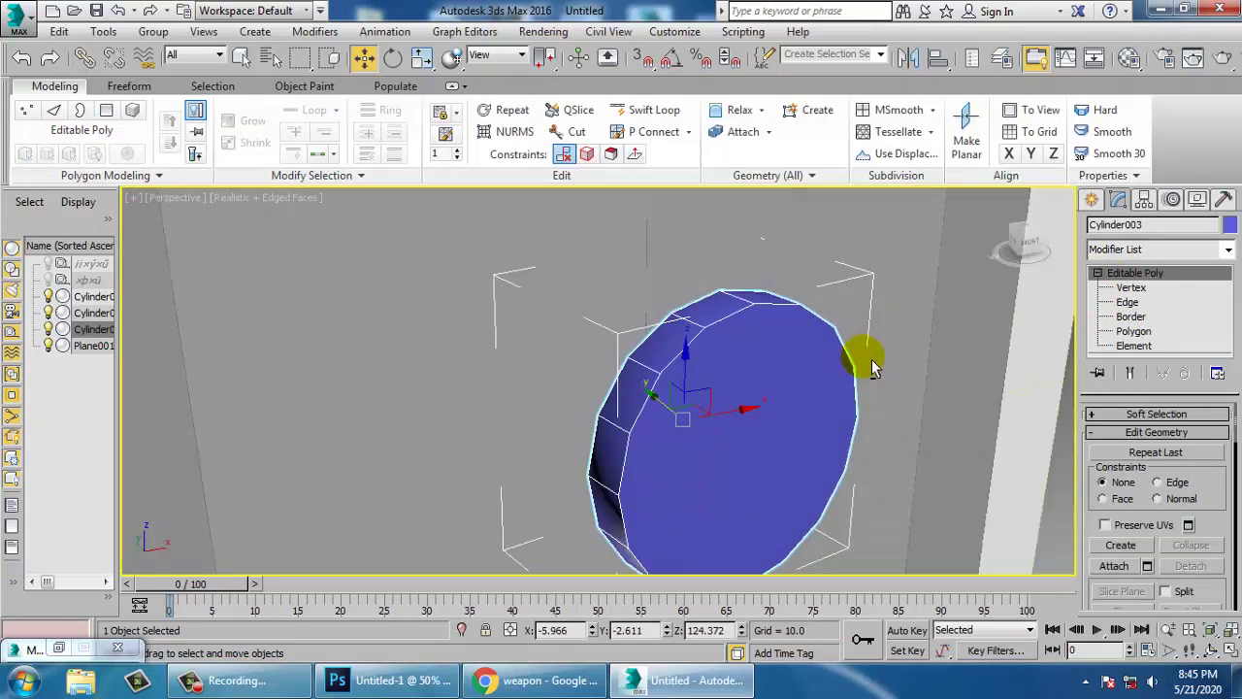
click(1155, 272)
alt+middle_drag(761, 373, 689, 375)
right_click(684, 370)
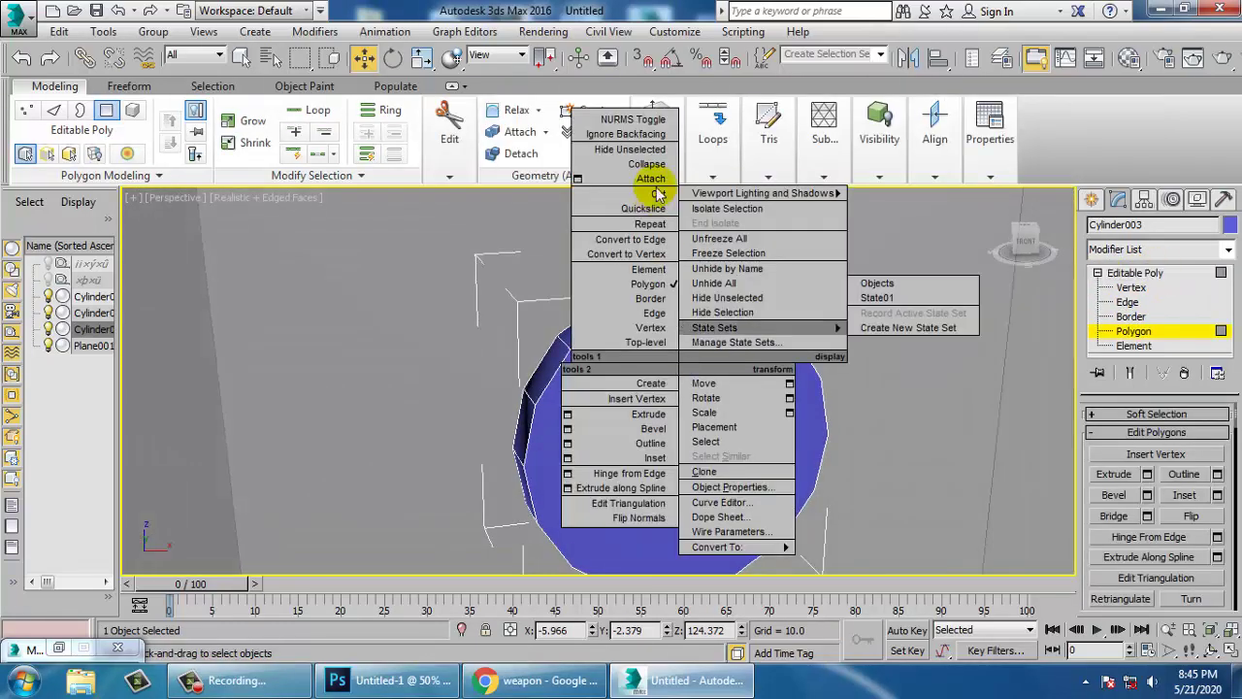
click(656, 190)
right_click(652, 388)
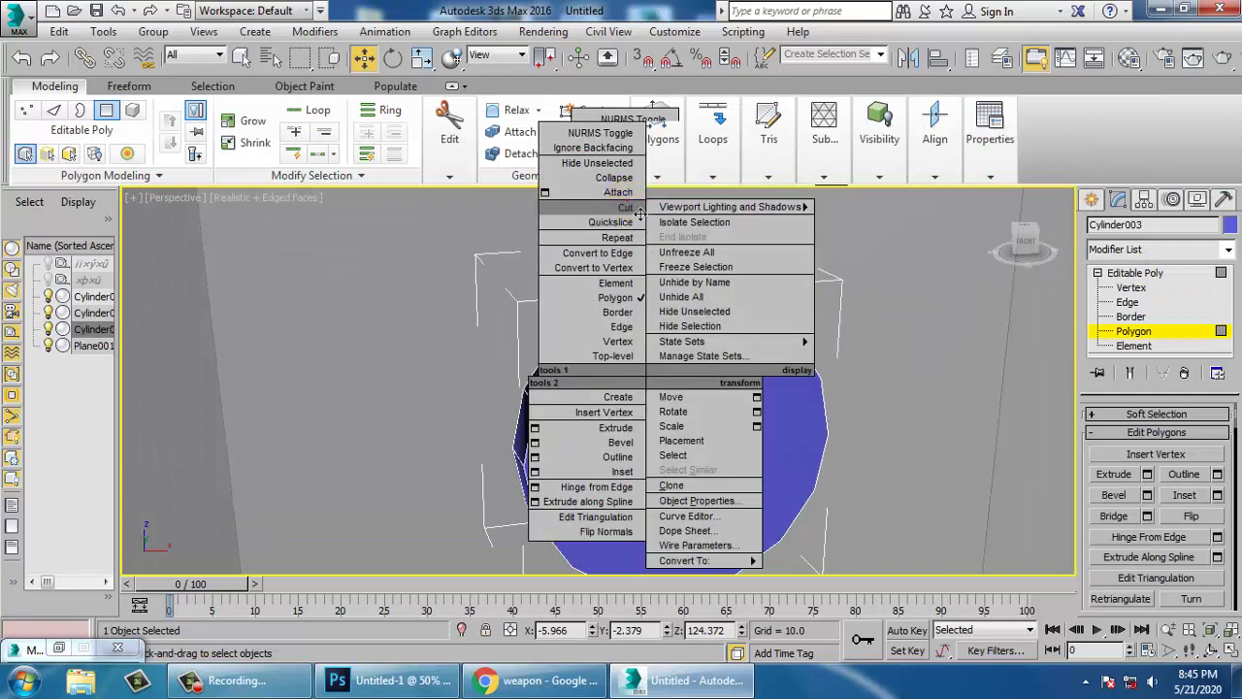
click(626, 199)
click(594, 296)
middle_drag(666, 390, 671, 325)
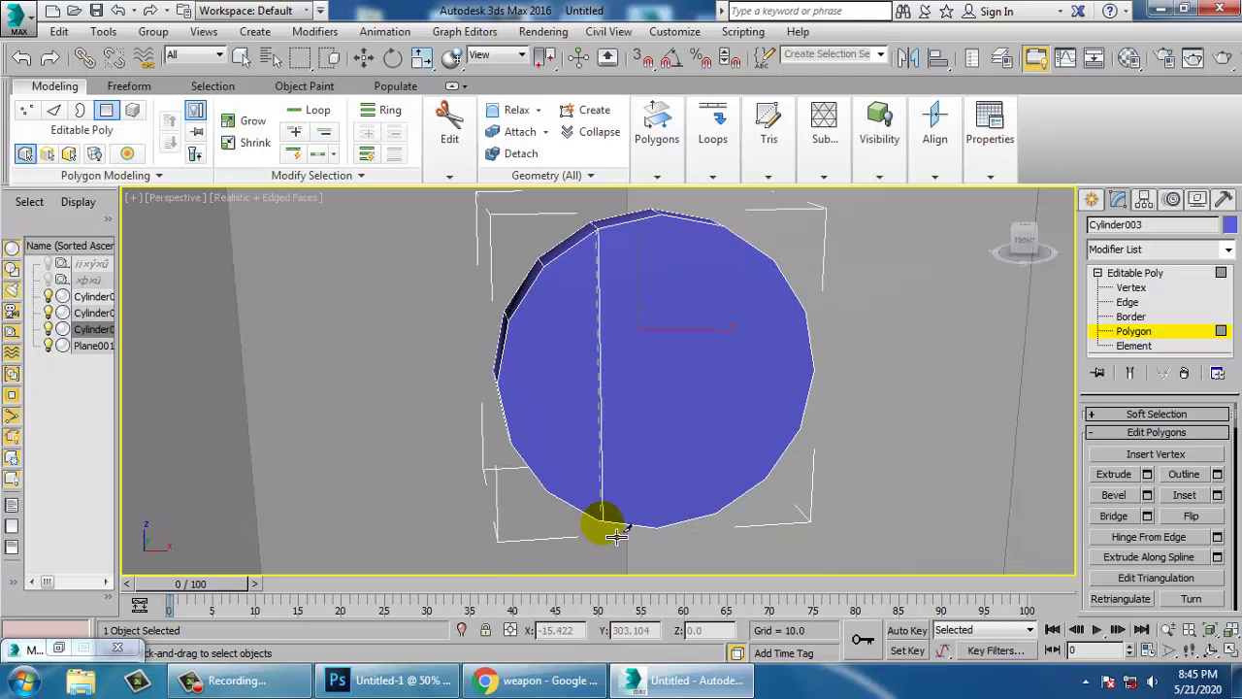
right_click(604, 522)
alt+middle_drag(784, 439, 741, 423)
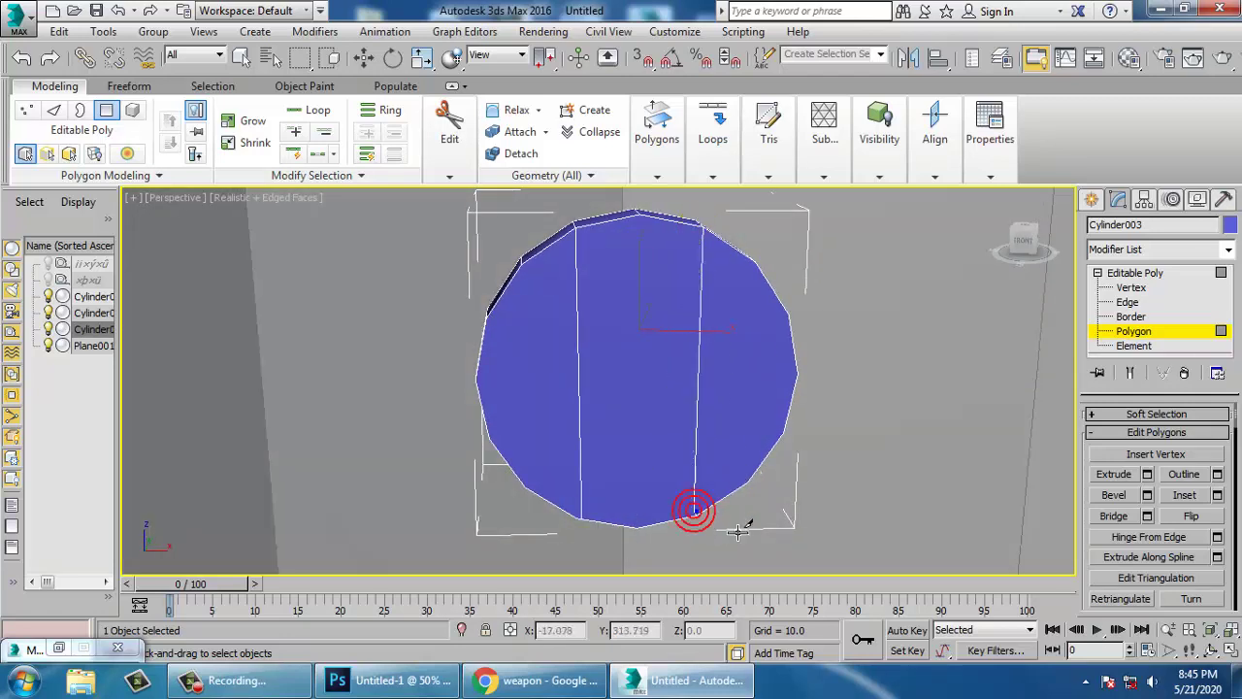
alt+middle_drag(737, 531, 766, 421)
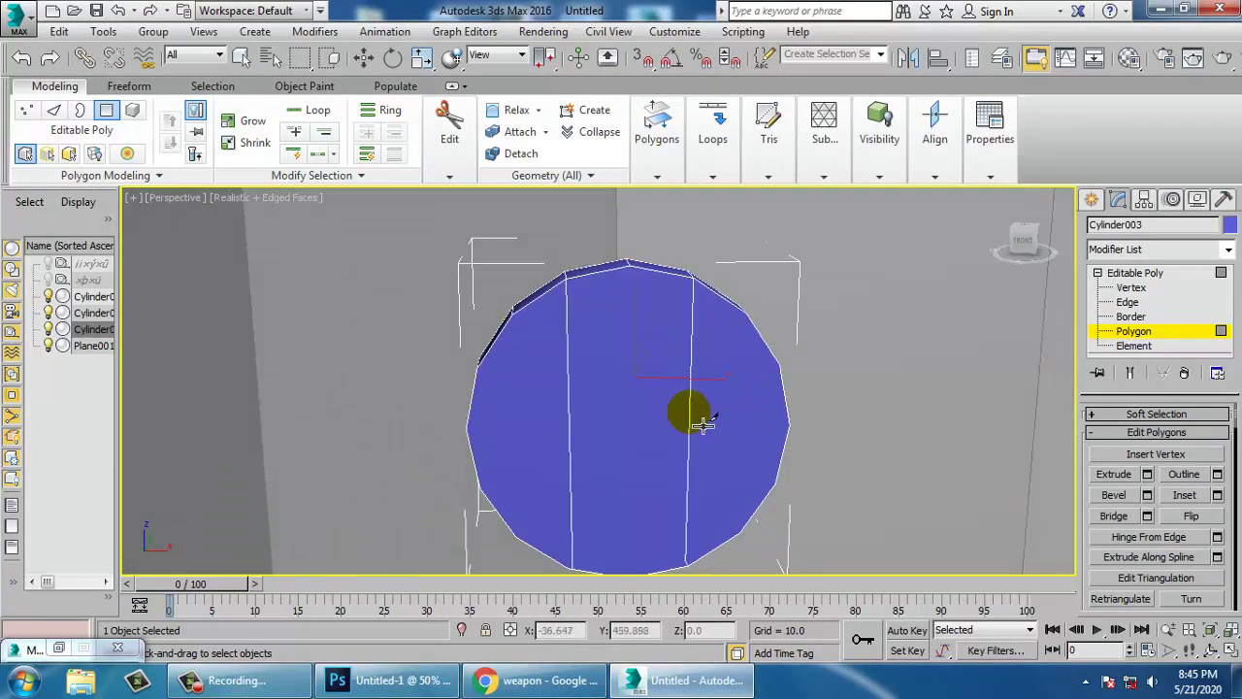
- Inset the middle strip of the front face slightly and scale the inner polygon narrower across its width
key(w)
click(664, 419)
alt+middle_drag(664, 419, 689, 416)
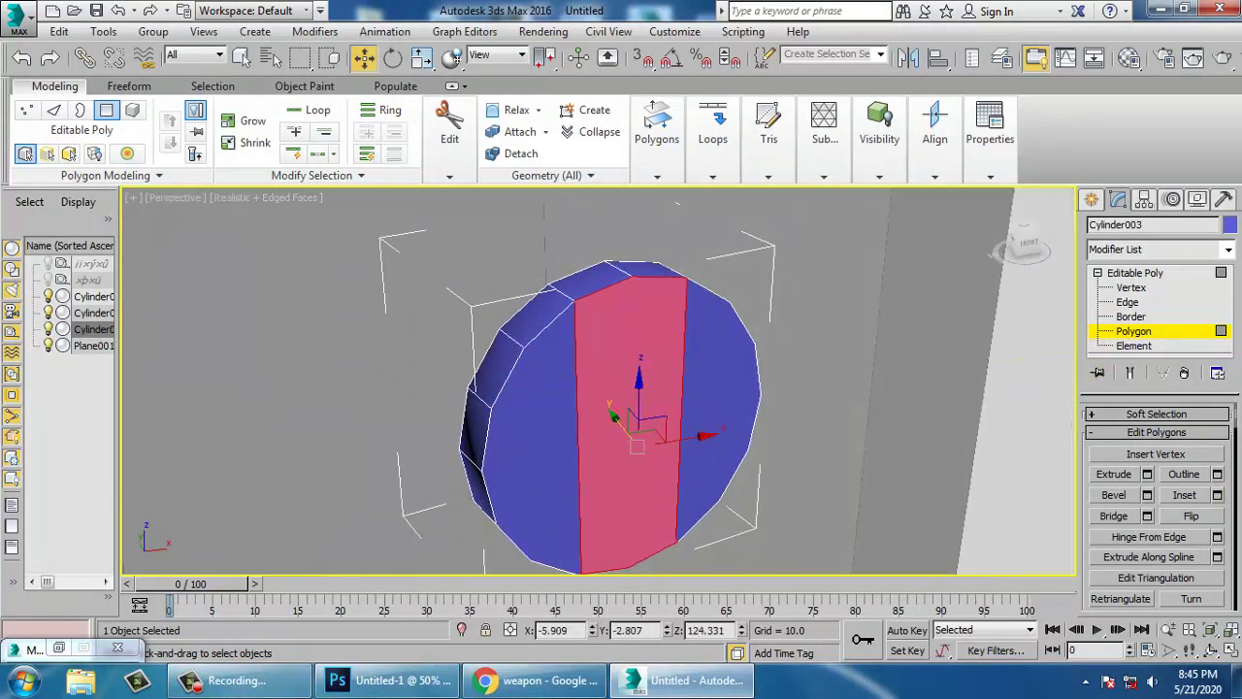
click(1217, 495)
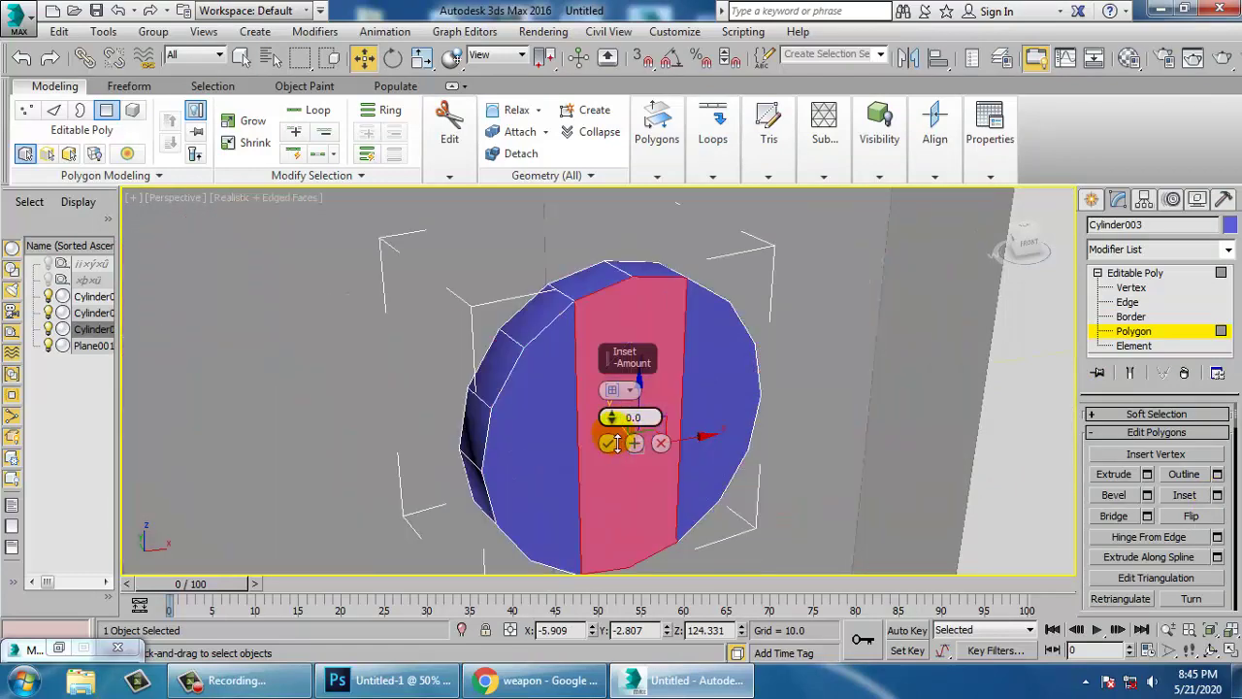
drag(617, 444, 655, 471)
click(608, 447)
key(r)
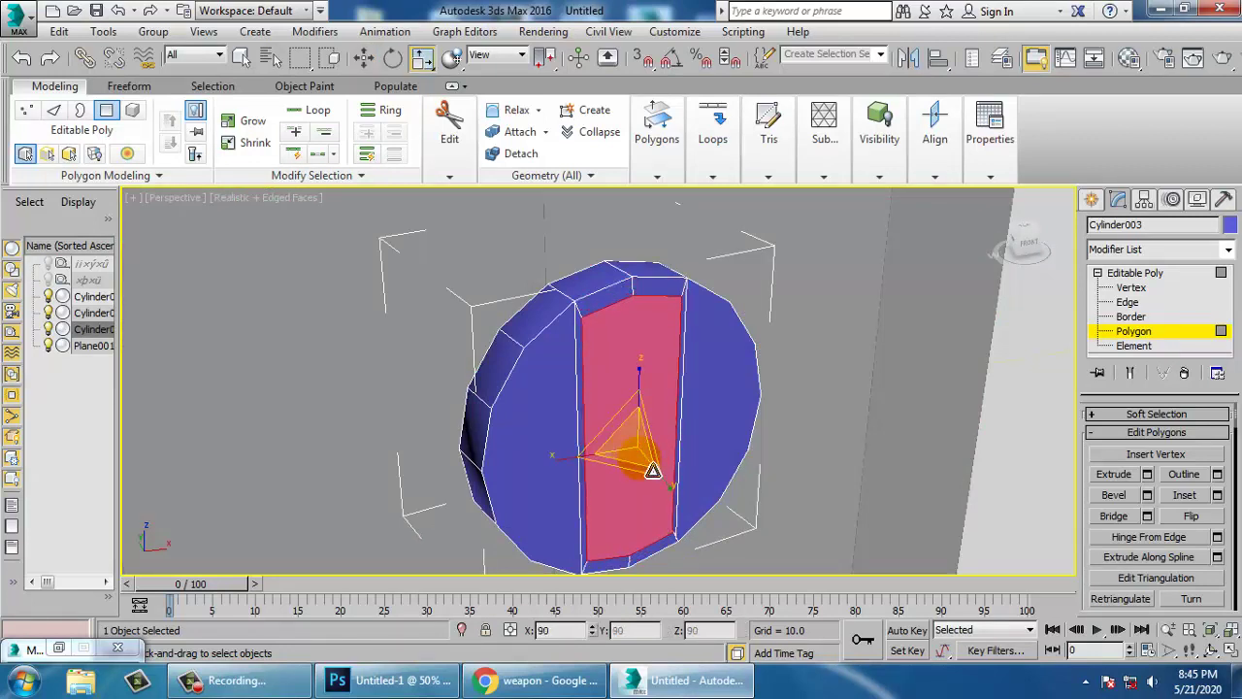
drag(576, 480, 578, 476)
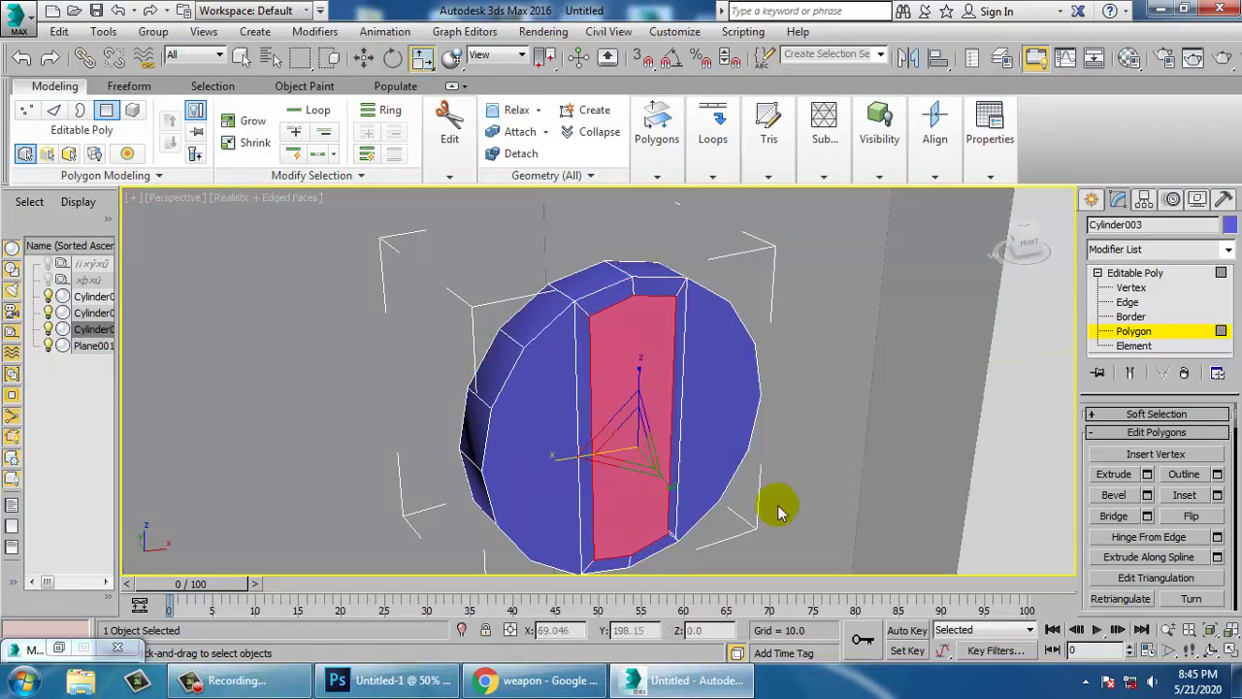
- Extrude the narrowed middle polygon a short distance outward from the front face
click(1147, 494)
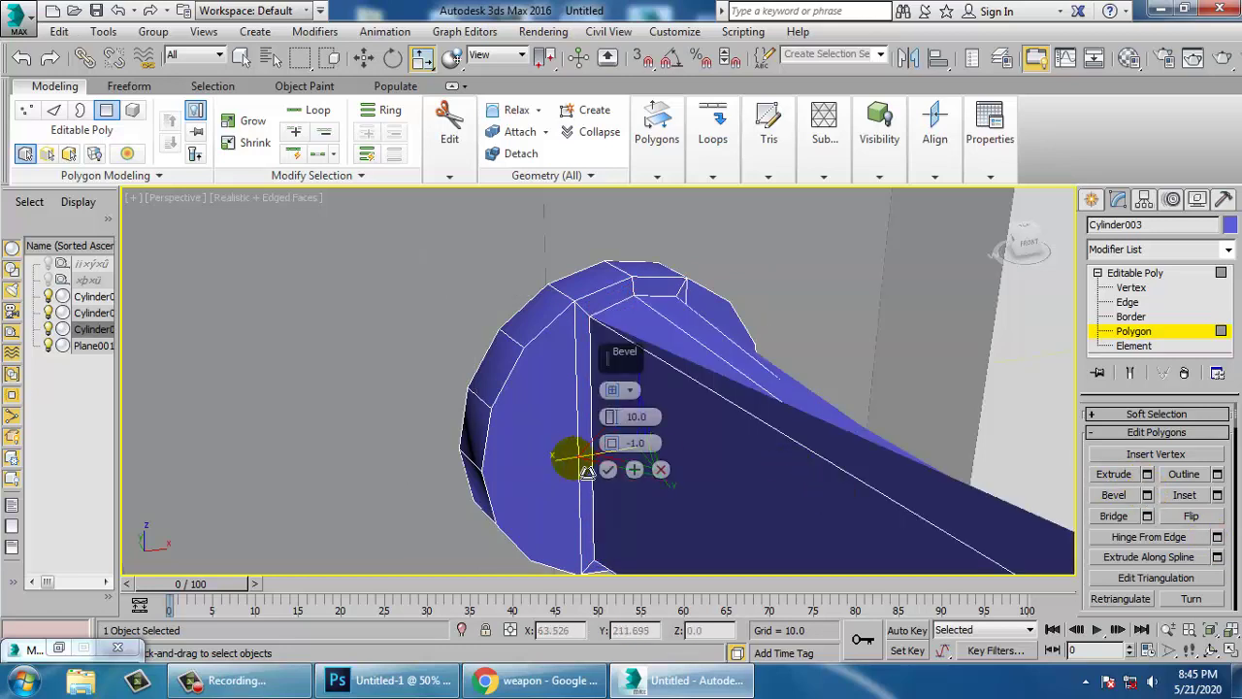
click(660, 469)
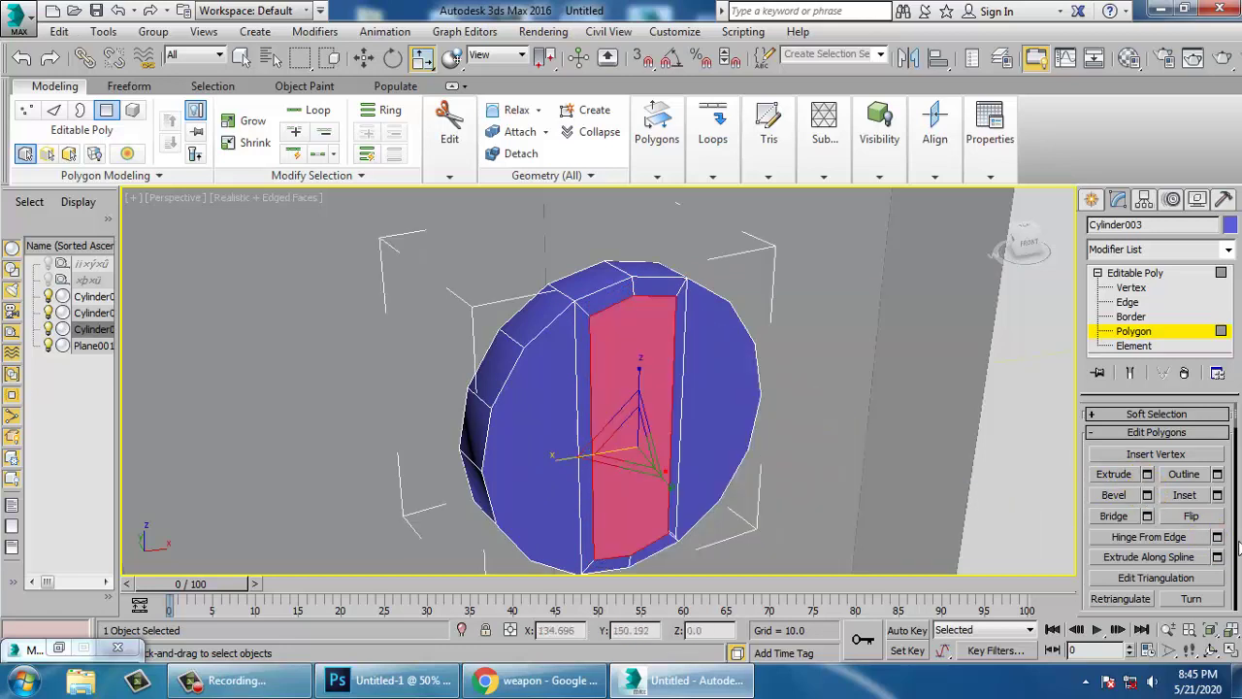
click(1146, 474)
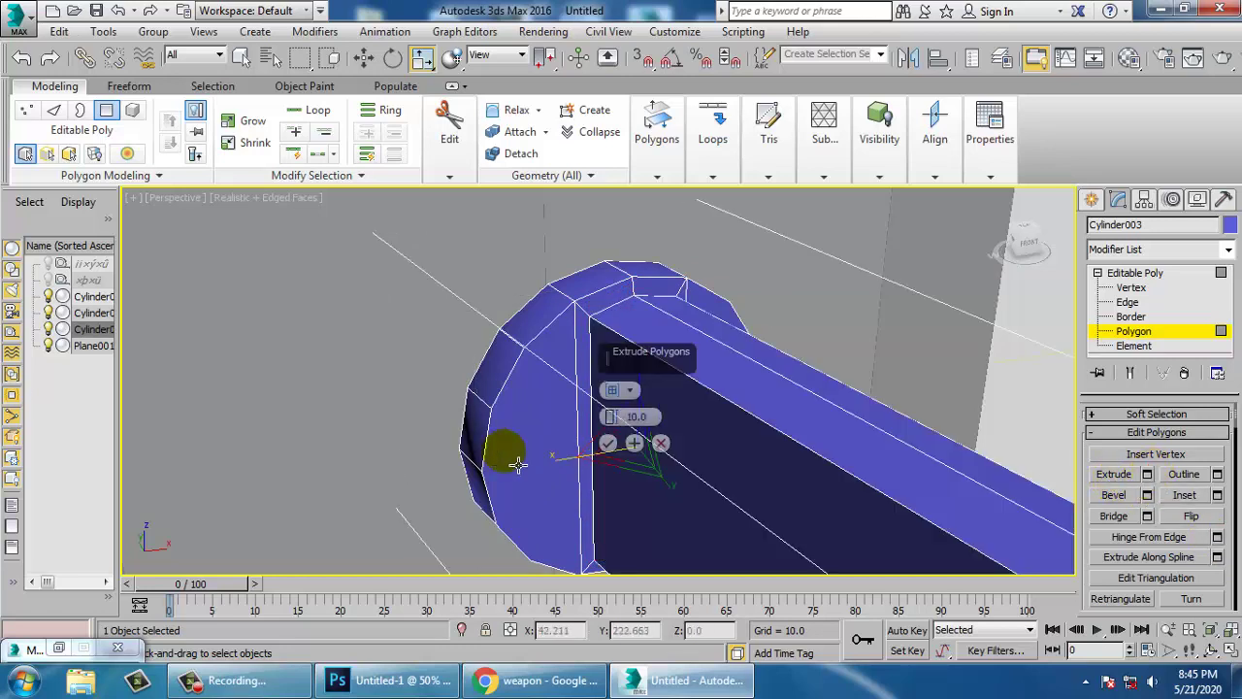
drag(613, 429, 633, 489)
click(607, 444)
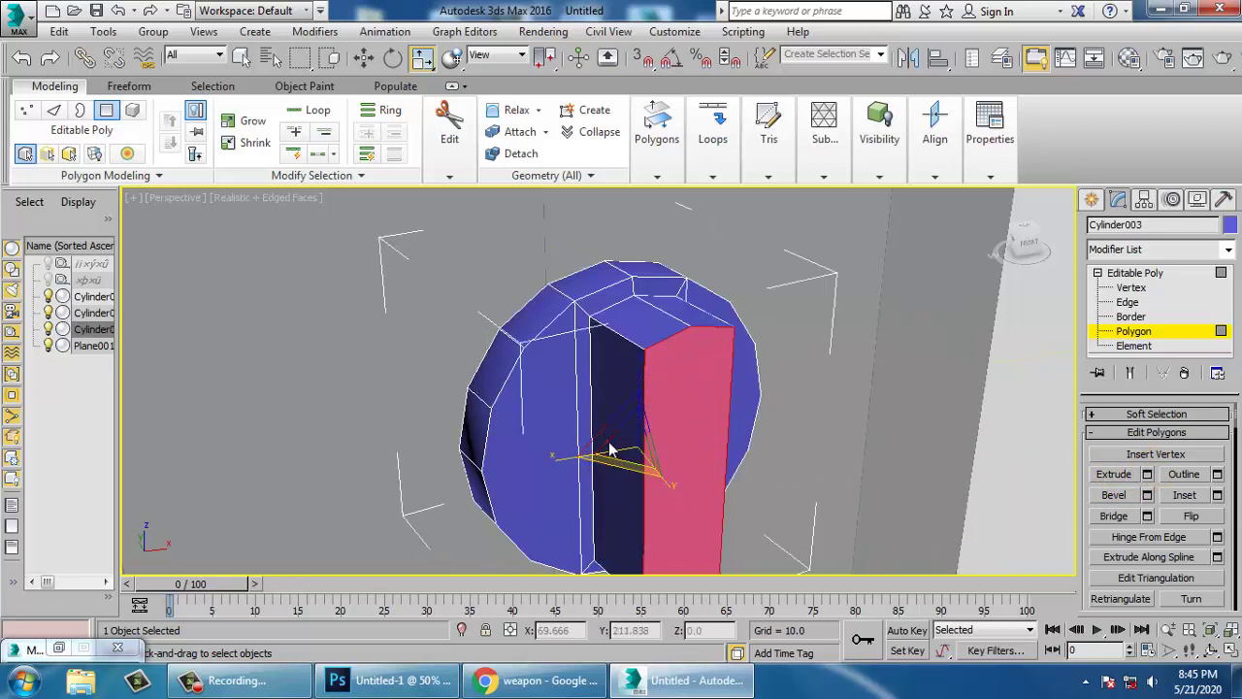
- Scale the extruded face narrower across its width and push it back along Y toward the front face
drag(613, 517, 678, 508)
click(711, 448)
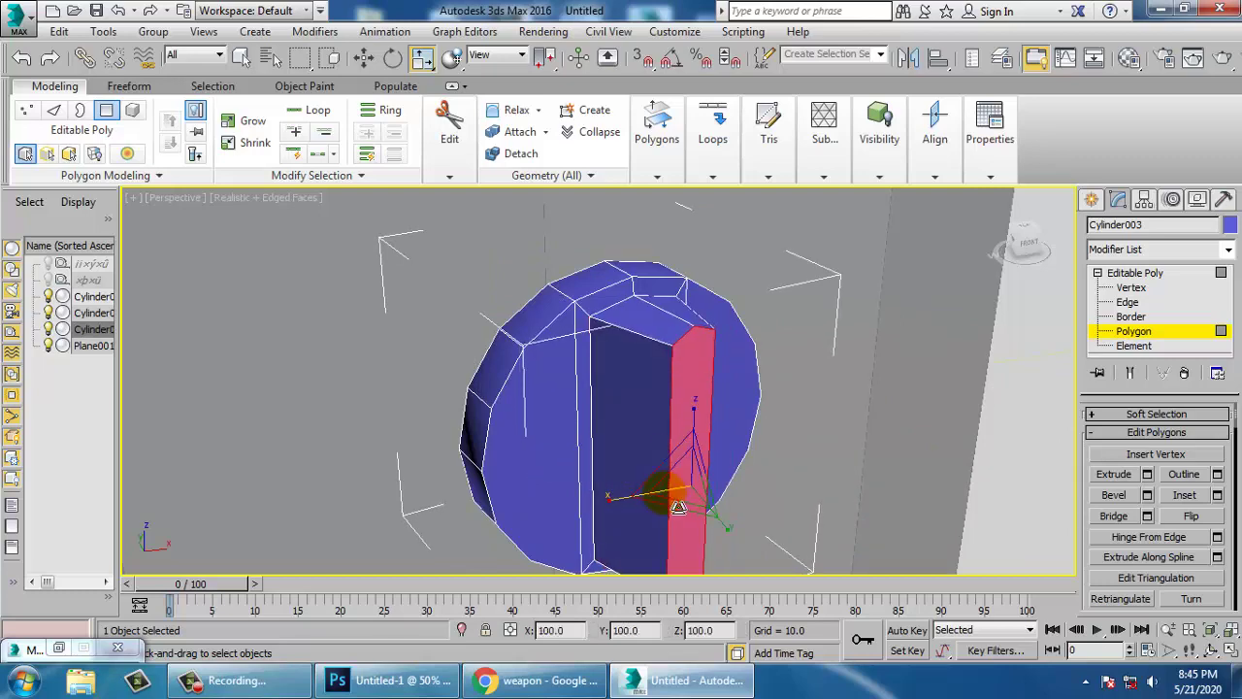
alt+middle_drag(595, 285, 681, 512)
key(F3)
key(r)
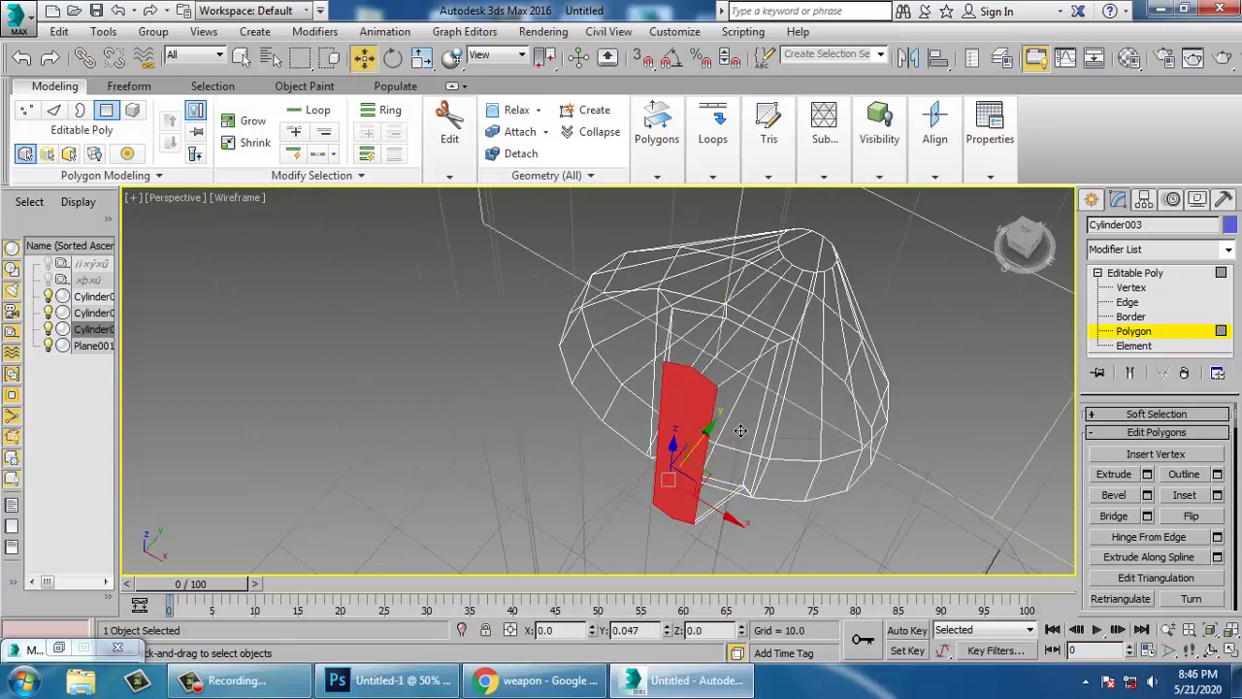
key(F3)
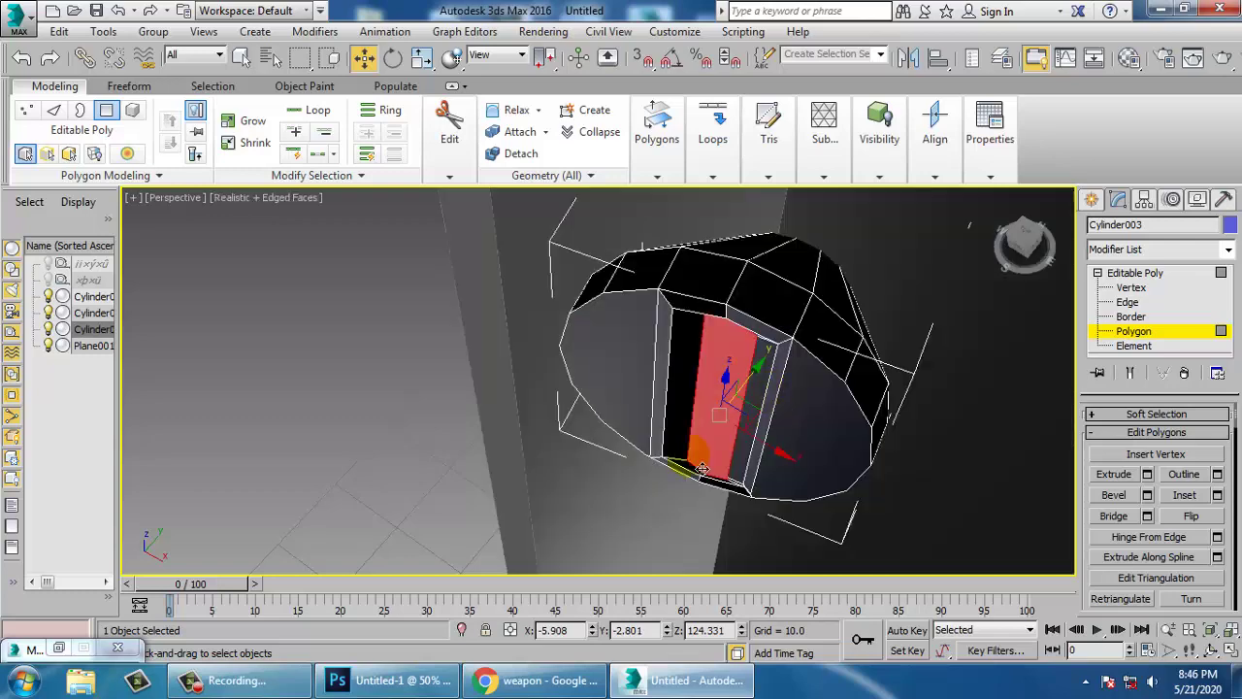
- Leave polygon editing to return to the whole small cylinder on the handle
alt+middle_drag(710, 458, 737, 388)
scroll(746, 385, down, 3)
click(1135, 272)
click(688, 378)
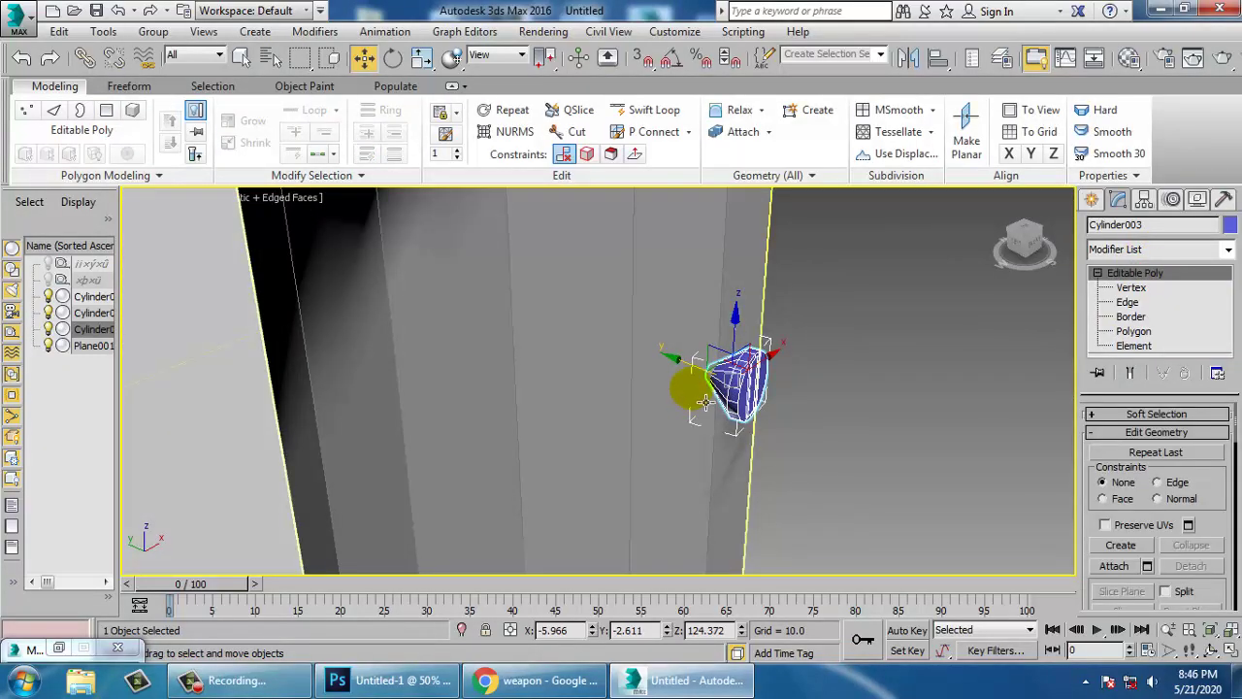
- Push the slotted screw along Y into the handle's front face, to about Y -2.337
drag(716, 379, 697, 374)
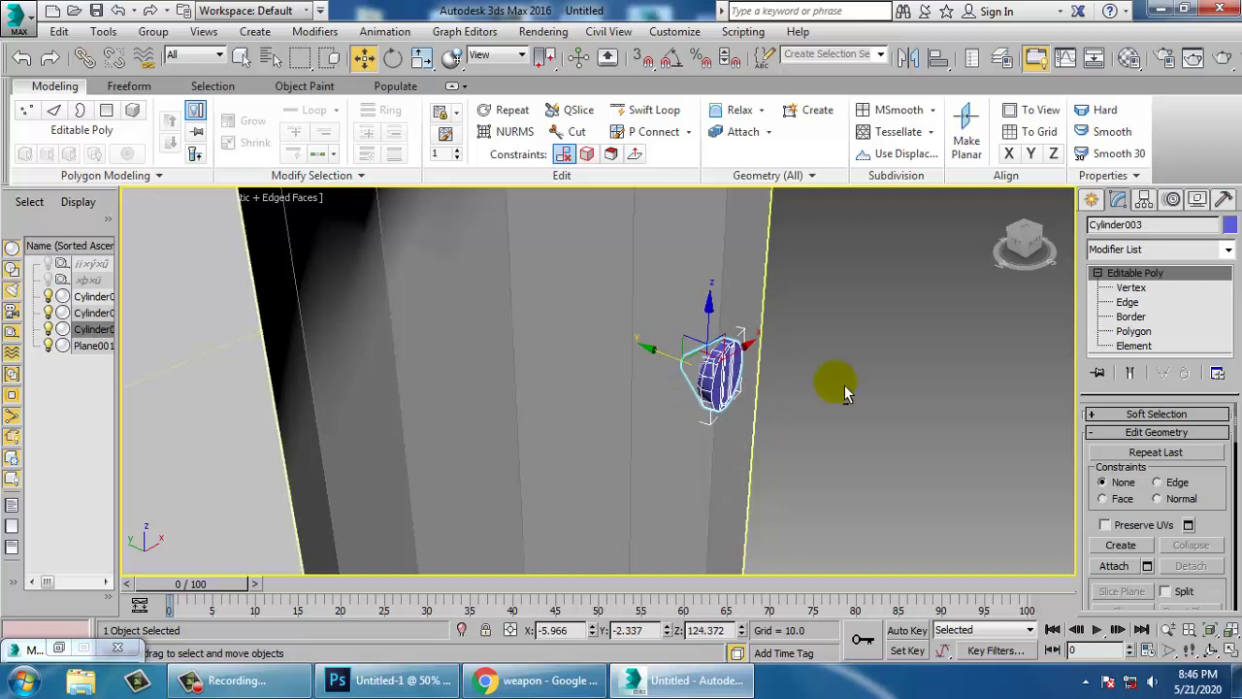
alt+middle_drag(845, 394, 710, 348)
scroll(712, 348, down, 3)
- Shift the screw along X in the front view toward the handle's centre line, to about X -6.016
key(alt+w)
middle_click(866, 252)
key(alt+w)
key(z)
middle_drag(787, 277, 888, 247)
scroll(759, 353, down, 5)
scroll(761, 355, down, 2)
middle_drag(810, 382, 690, 387)
scroll(694, 387, down, 3)
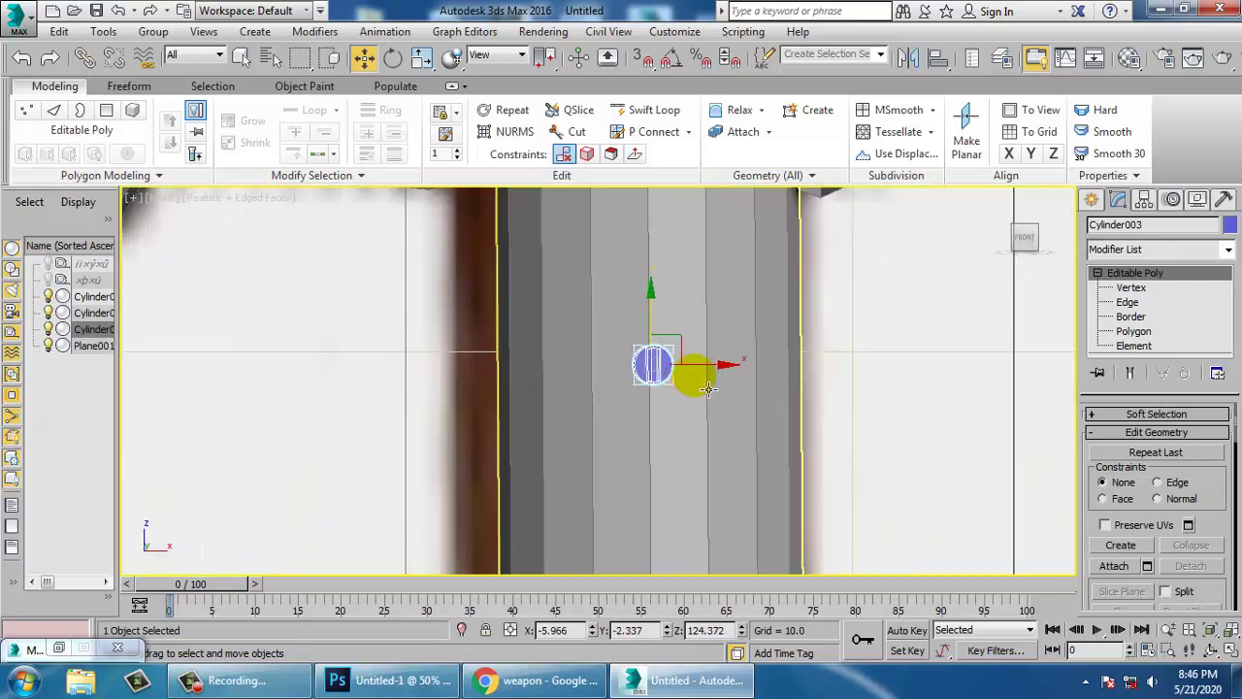
scroll(709, 388, up, 3)
key(e)
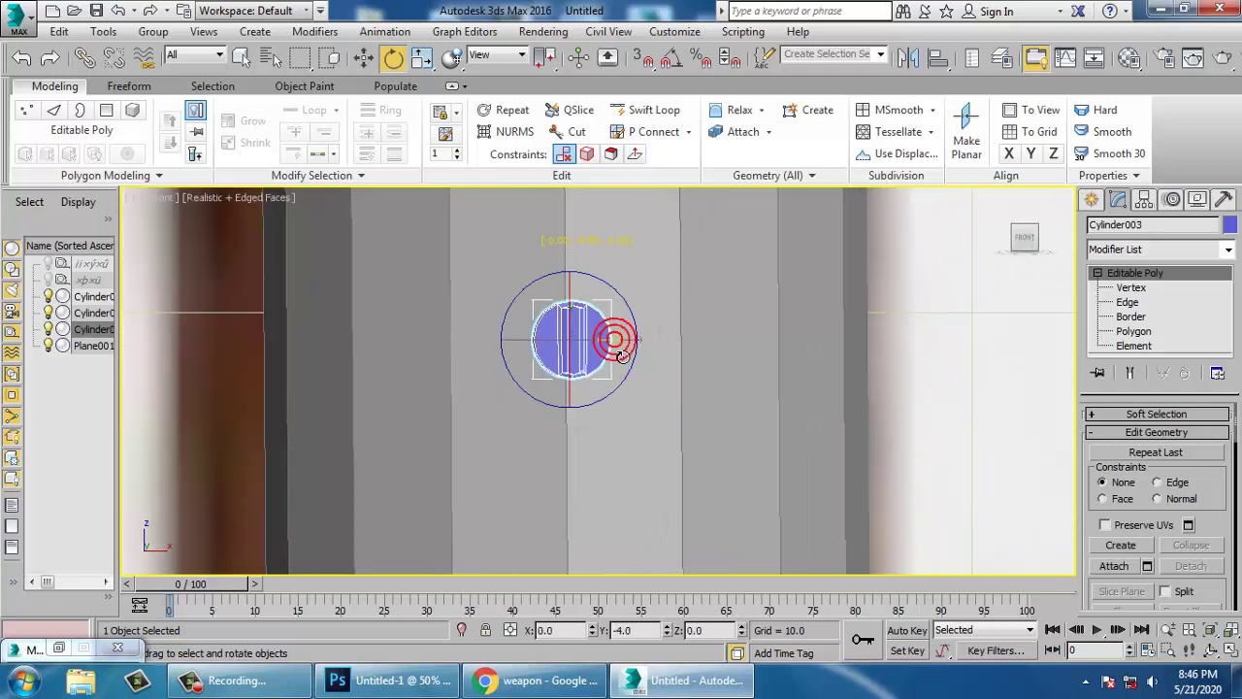
key(w)
scroll(622, 354, up, 4)
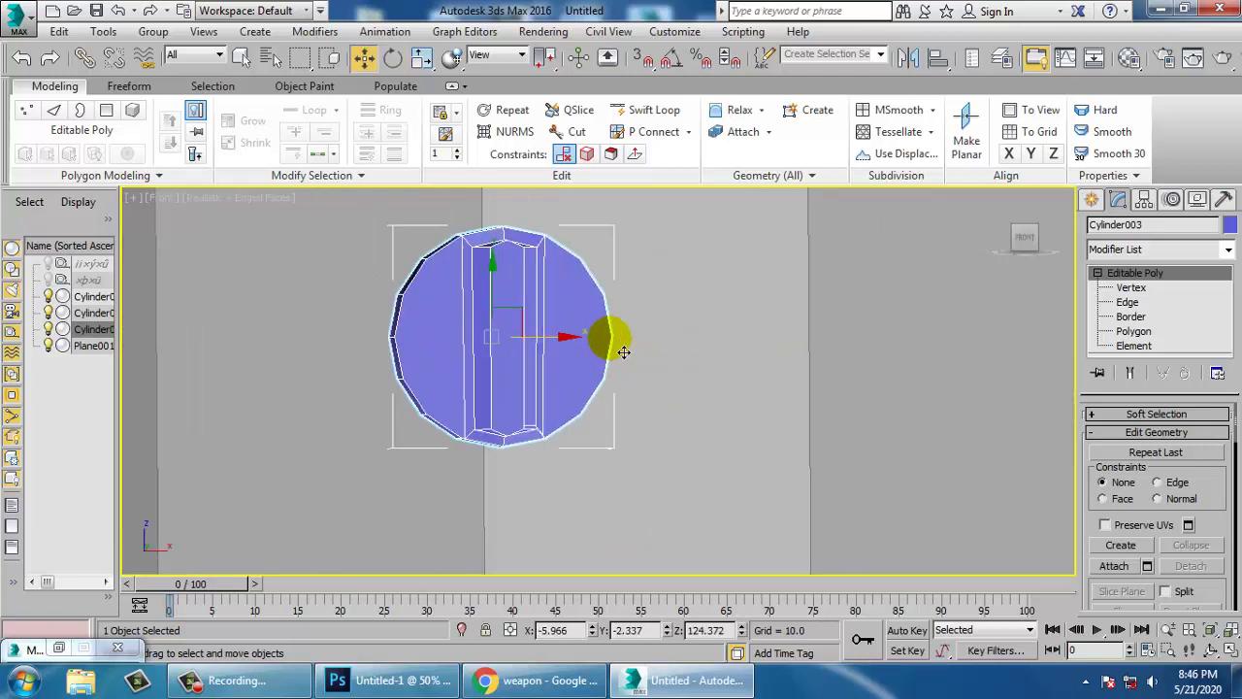
drag(592, 350, 528, 350)
- Fine-tune the screw's sideways position on the handle to about X -5.984
key(e)
key(w)
key(alt+w)
click(788, 428)
key(alt+w)
alt+middle_drag(785, 444, 922, 460)
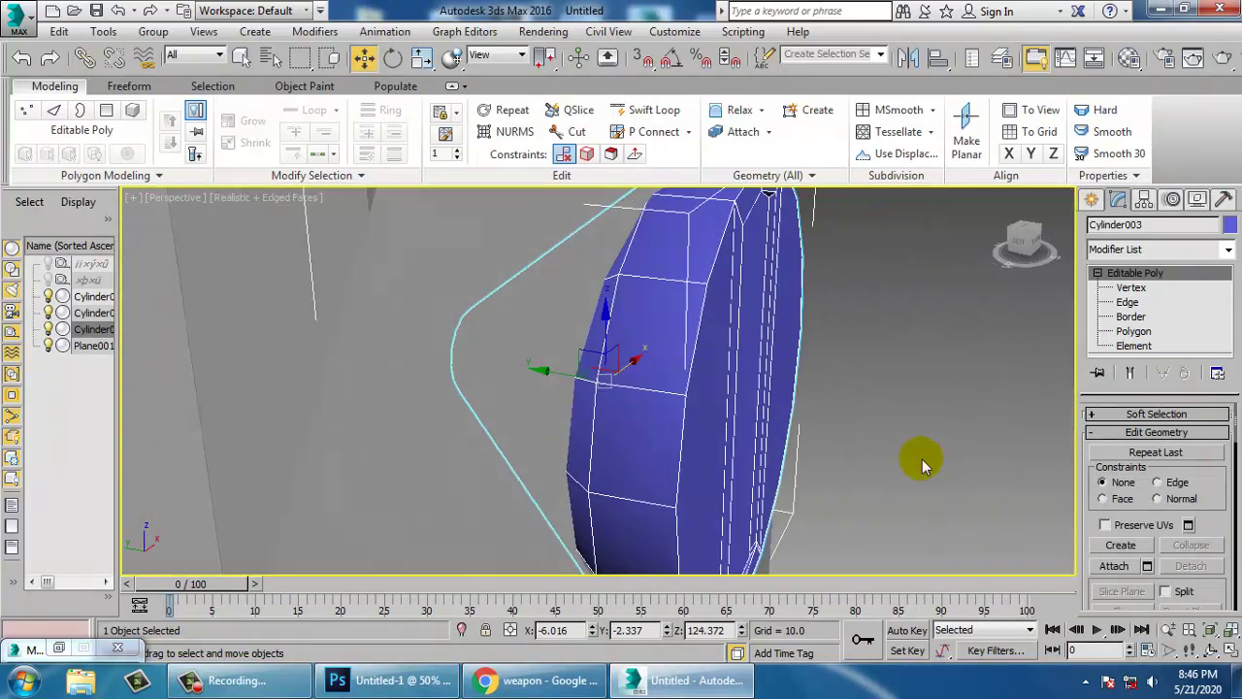
scroll(921, 464, down, 4)
alt+middle_drag(784, 403, 714, 380)
scroll(740, 411, down, 7)
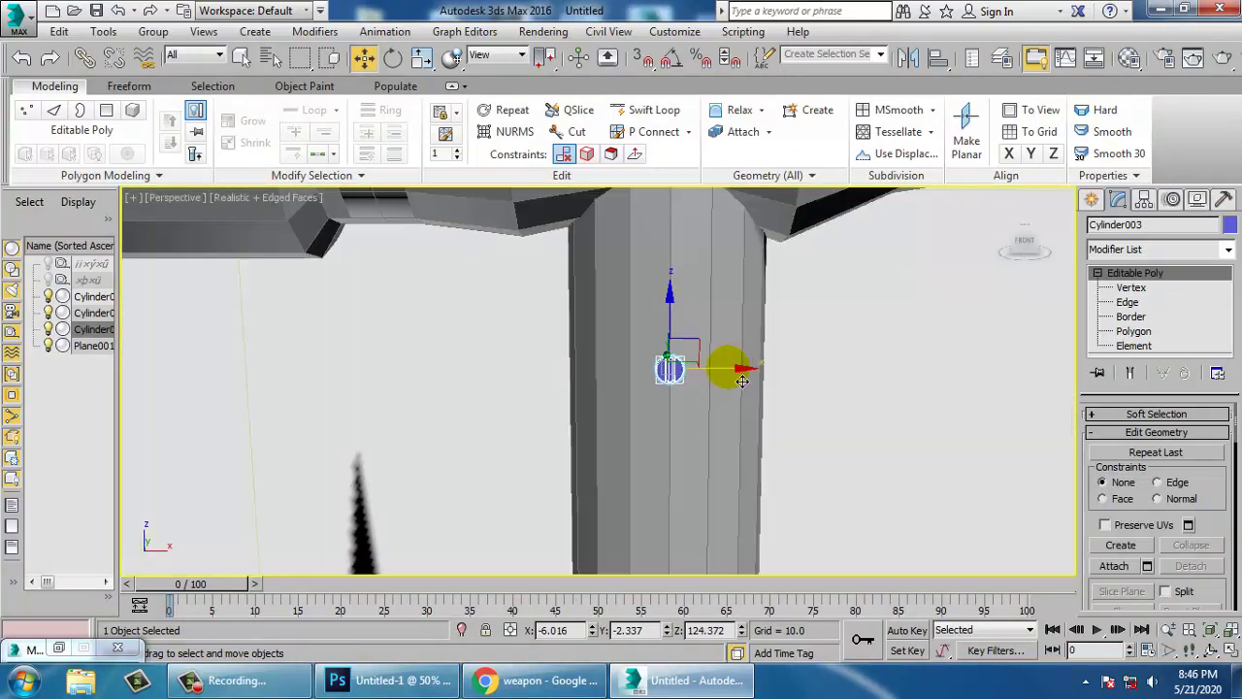
key(z)
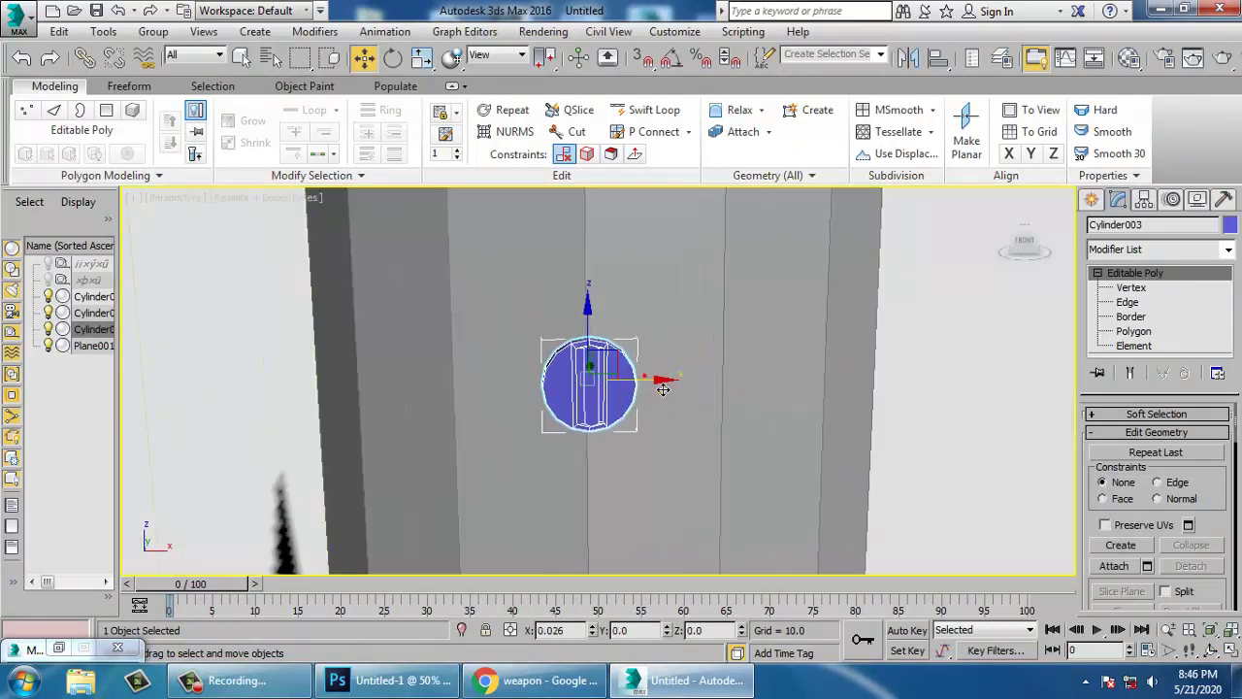
drag(662, 389, 664, 389)
- Clone the screw straight down the handle as six evenly spaced copies, about 5.6 units apart
key(alt+w)
click(811, 271)
key(alt+w)
scroll(775, 341, down, 10)
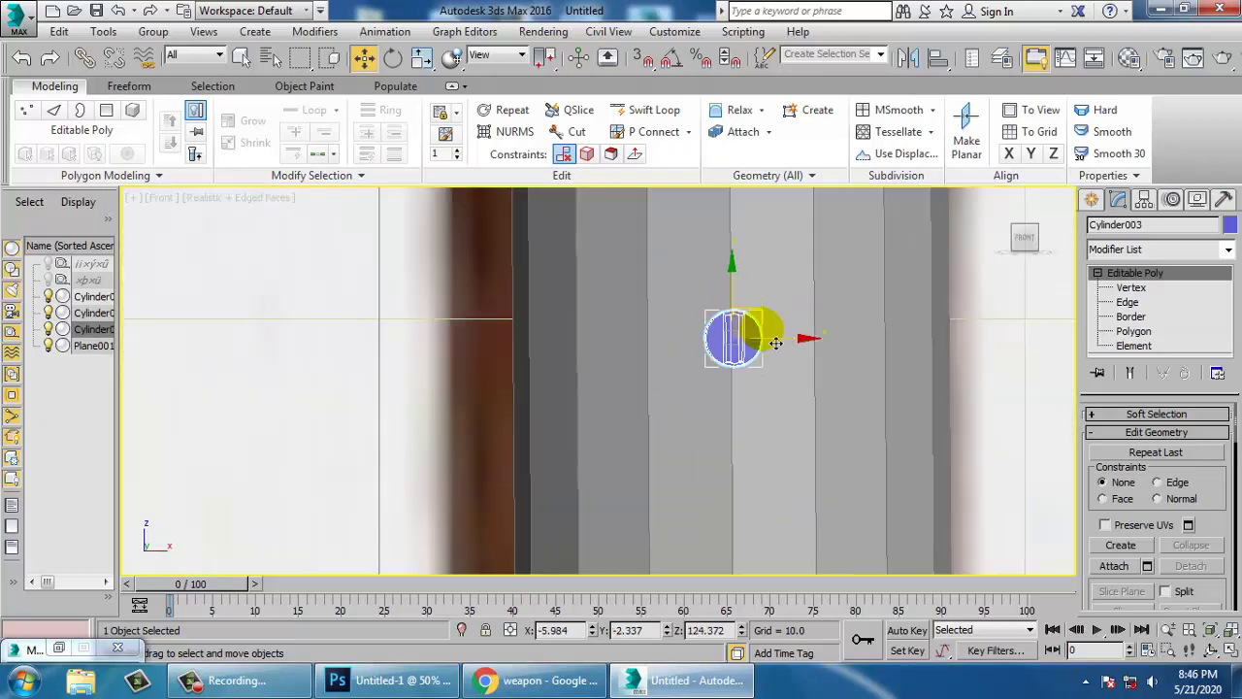
middle_drag(785, 392, 652, 343)
scroll(652, 337, down, 3)
key(r)
key(w)
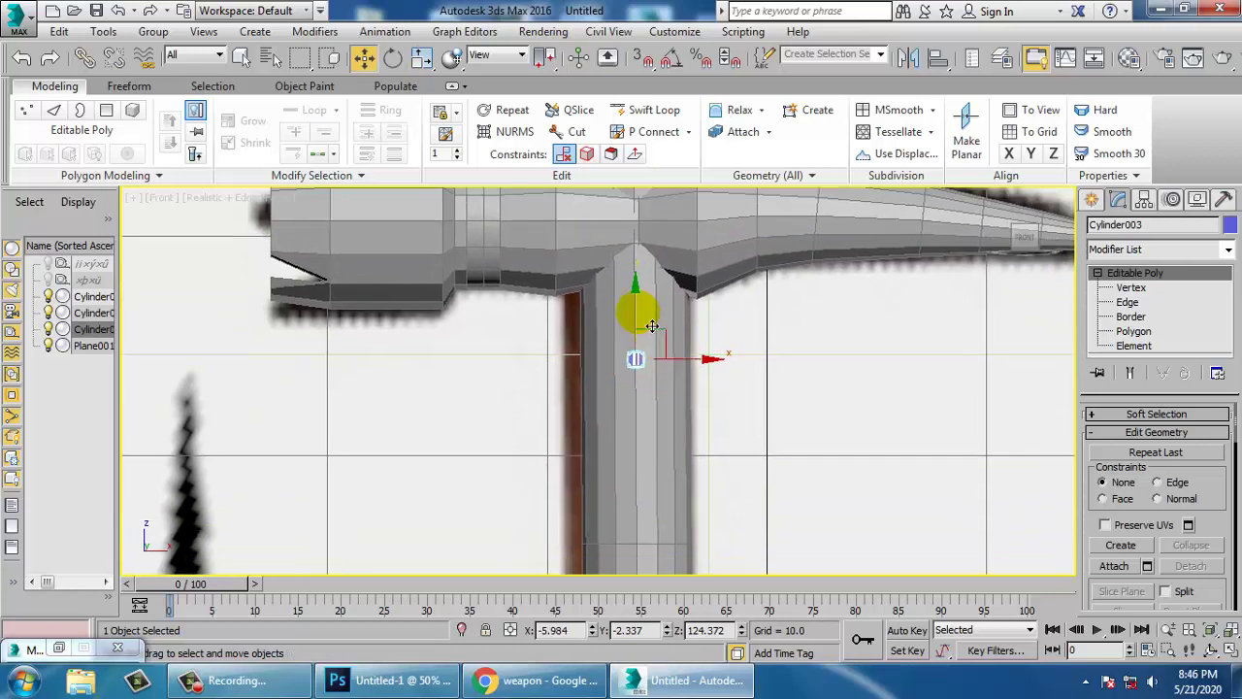
drag(633, 308, 672, 441)
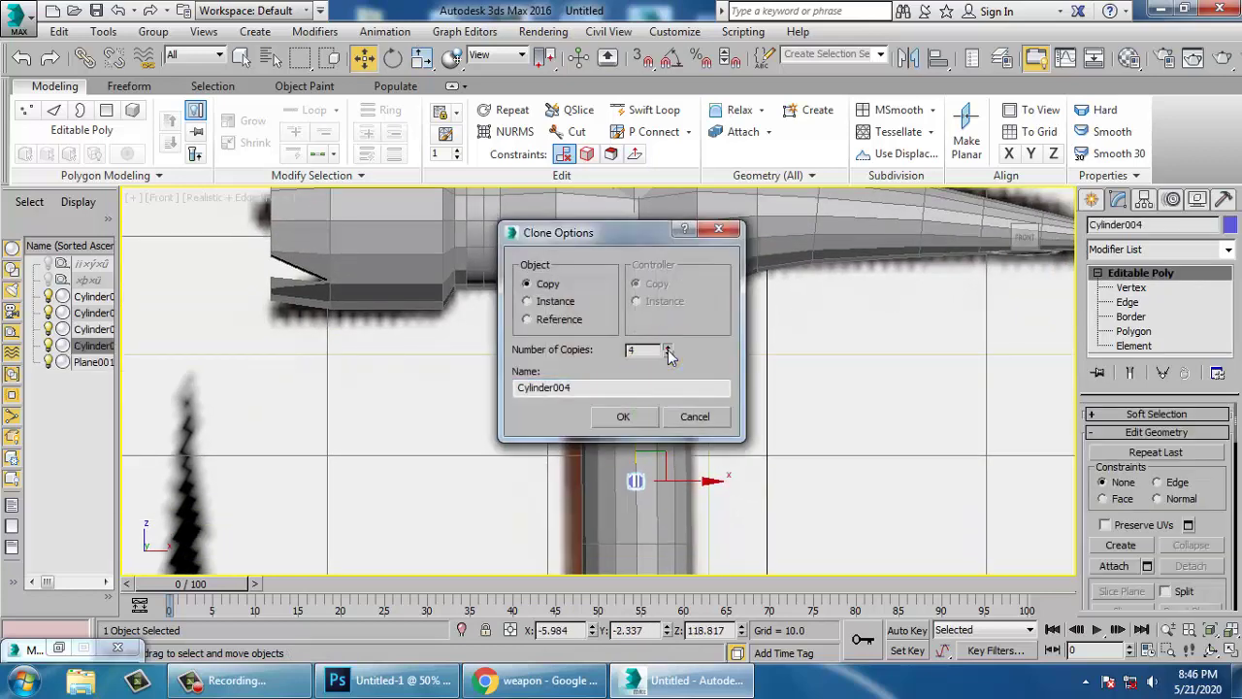
click(624, 416)
- Clone the lowest screw further down the handle as seven copies spaced about 6.2 units apart
scroll(754, 310, down, 5)
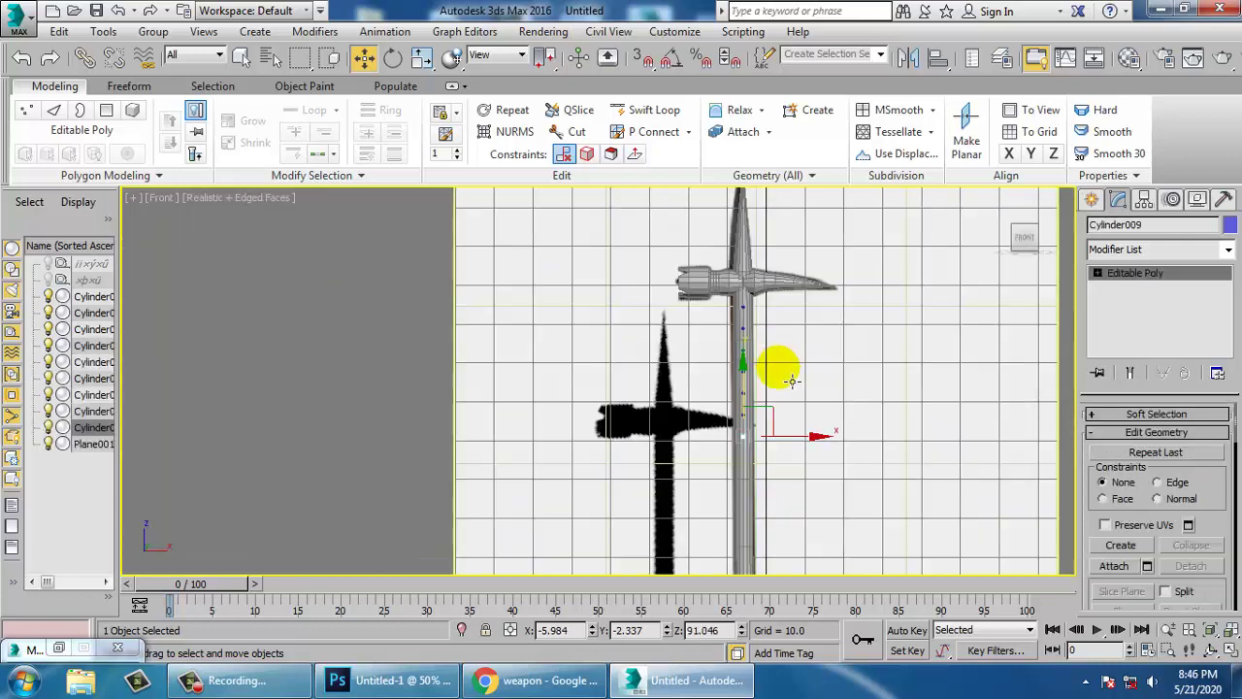
scroll(710, 313, up, 5)
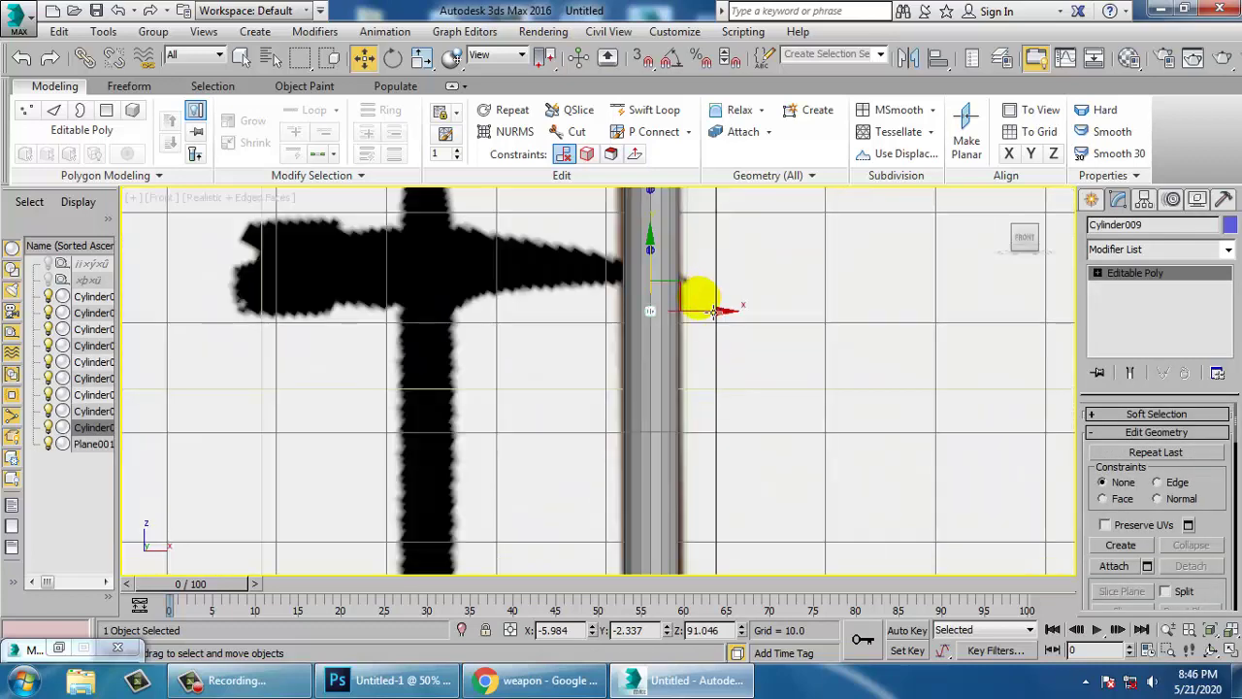
scroll(796, 388, down, 5)
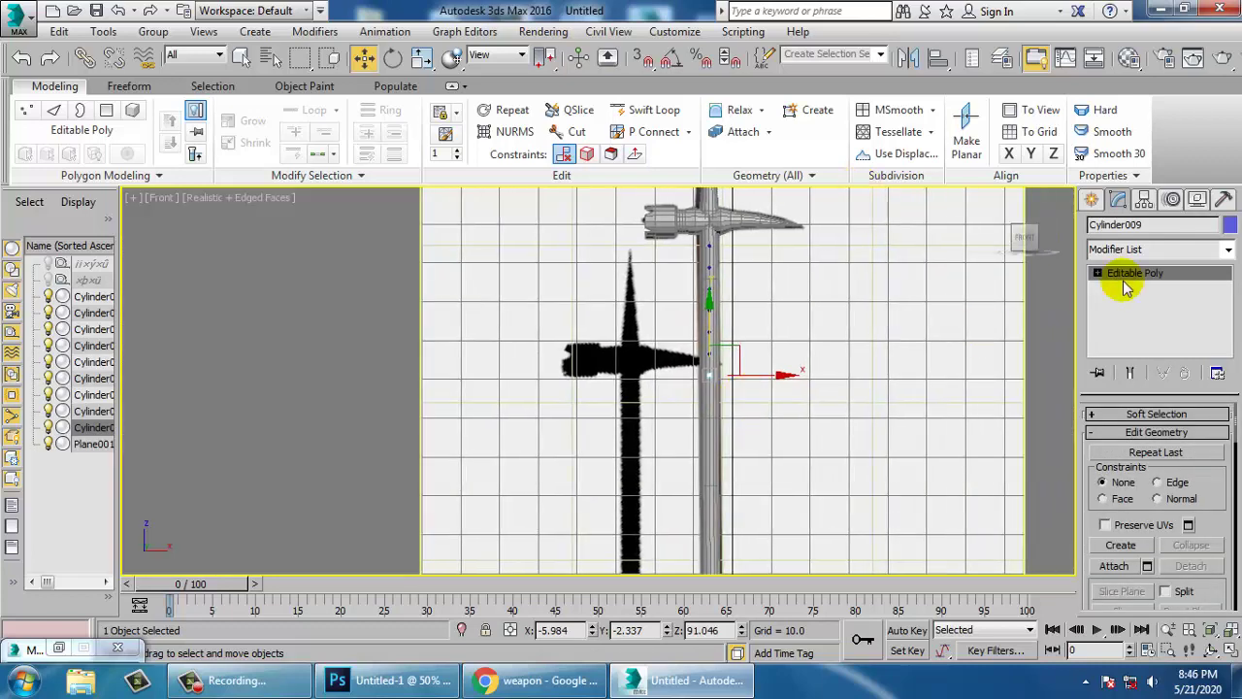
scroll(751, 360, up, 6)
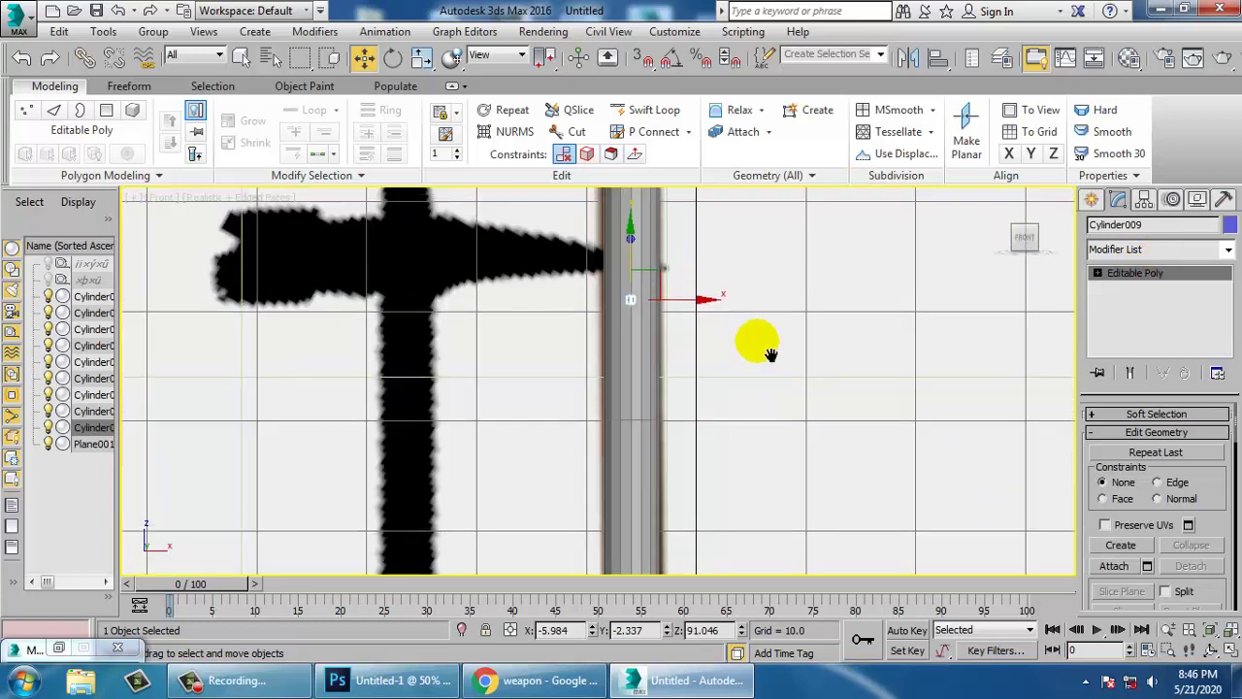
scroll(659, 334, up, 3)
mouse_move(659, 335)
mouse_down()
mouse_move(682, 495)
mouse_move(679, 482)
mouse_up()
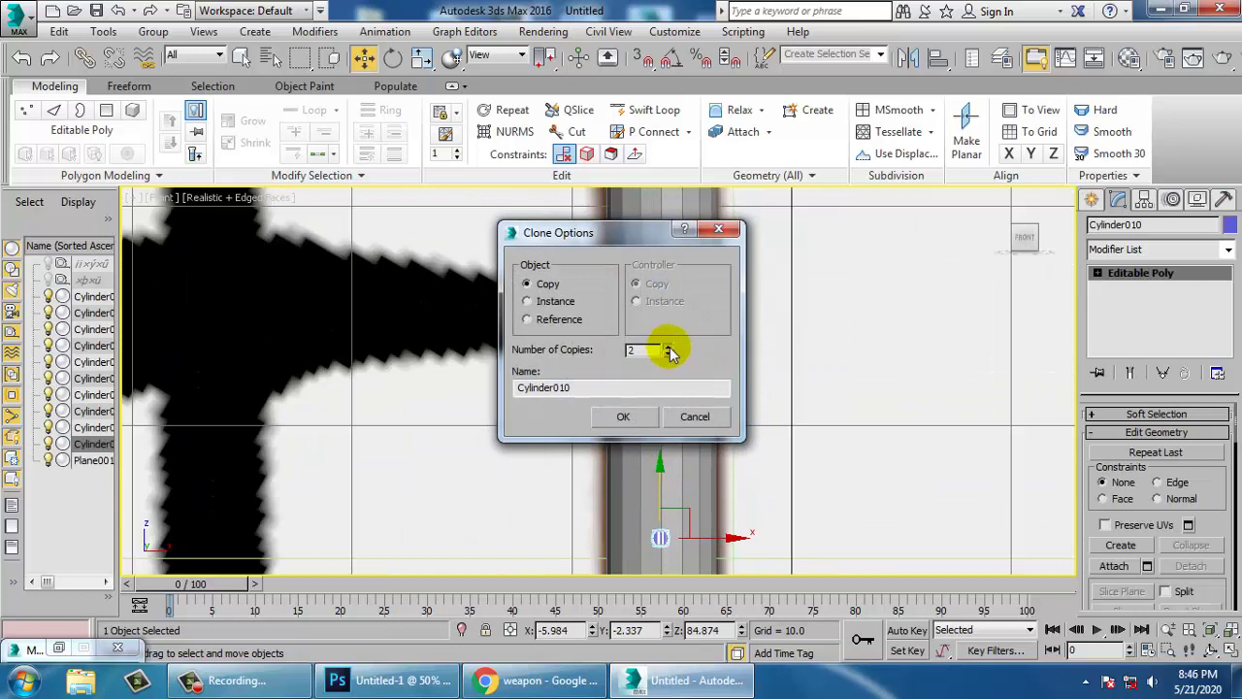
click(623, 416)
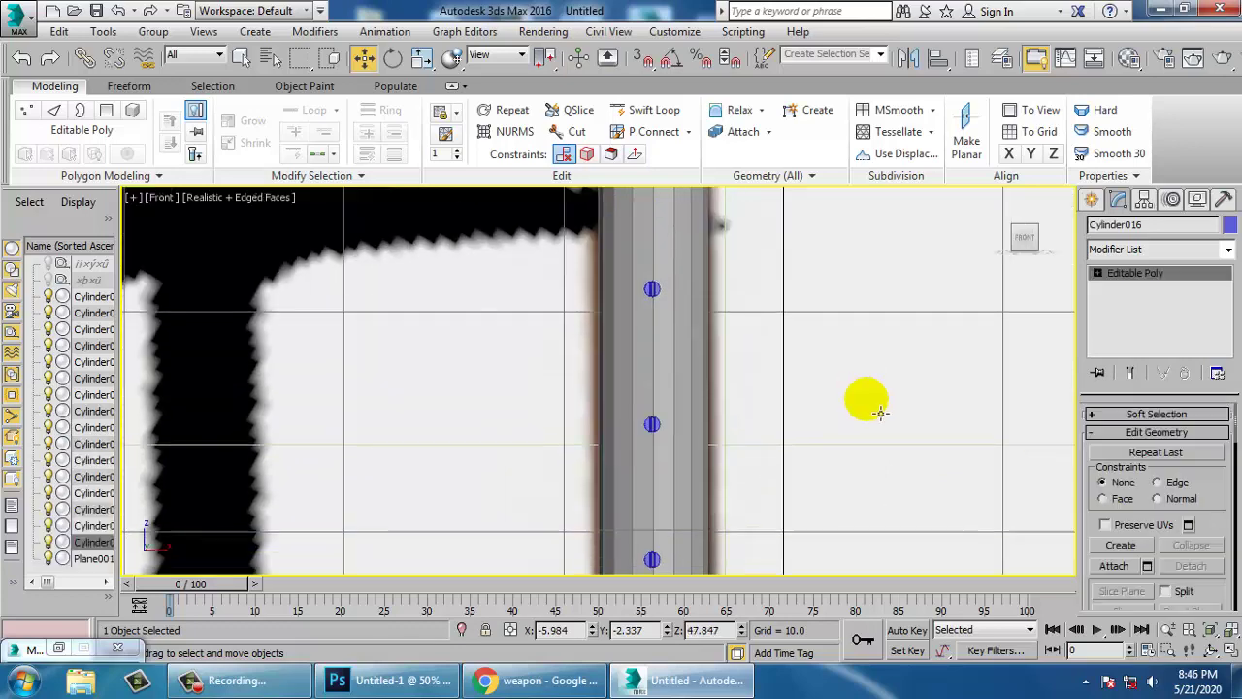
- Continue the screw row down the handle with three more copies, about 6.2 units apart
scroll(824, 407, down, 7)
scroll(773, 371, up, 5)
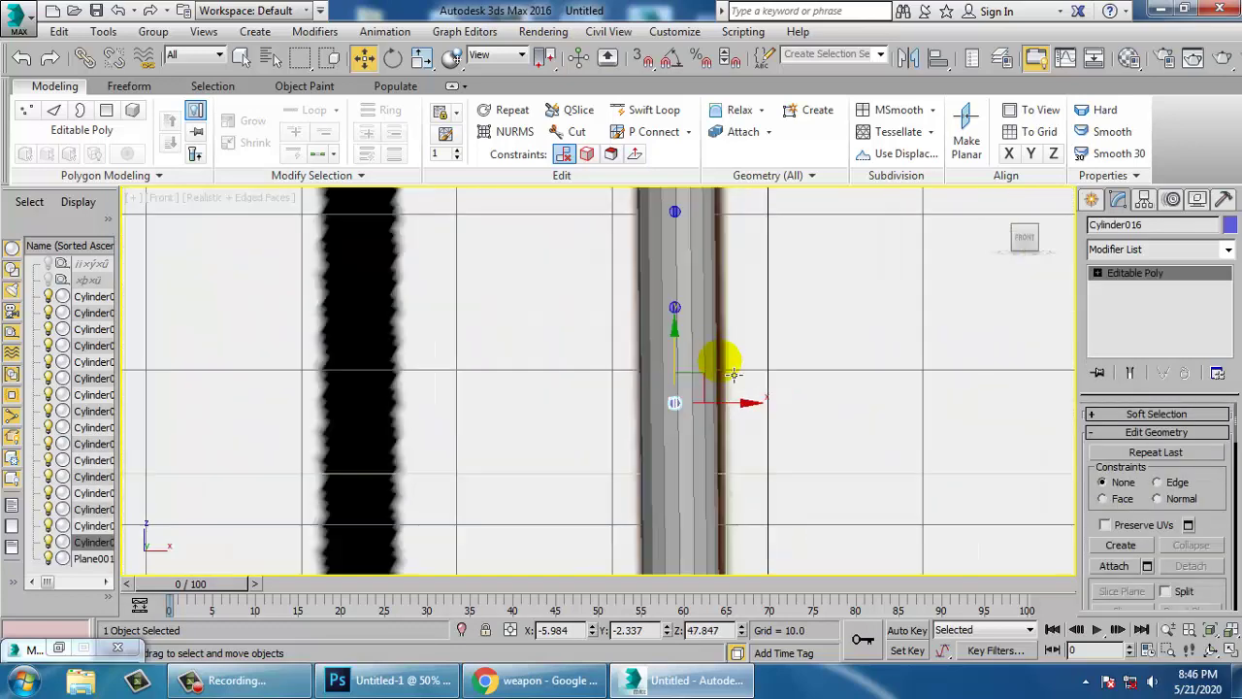
shift+drag(684, 369, 714, 465)
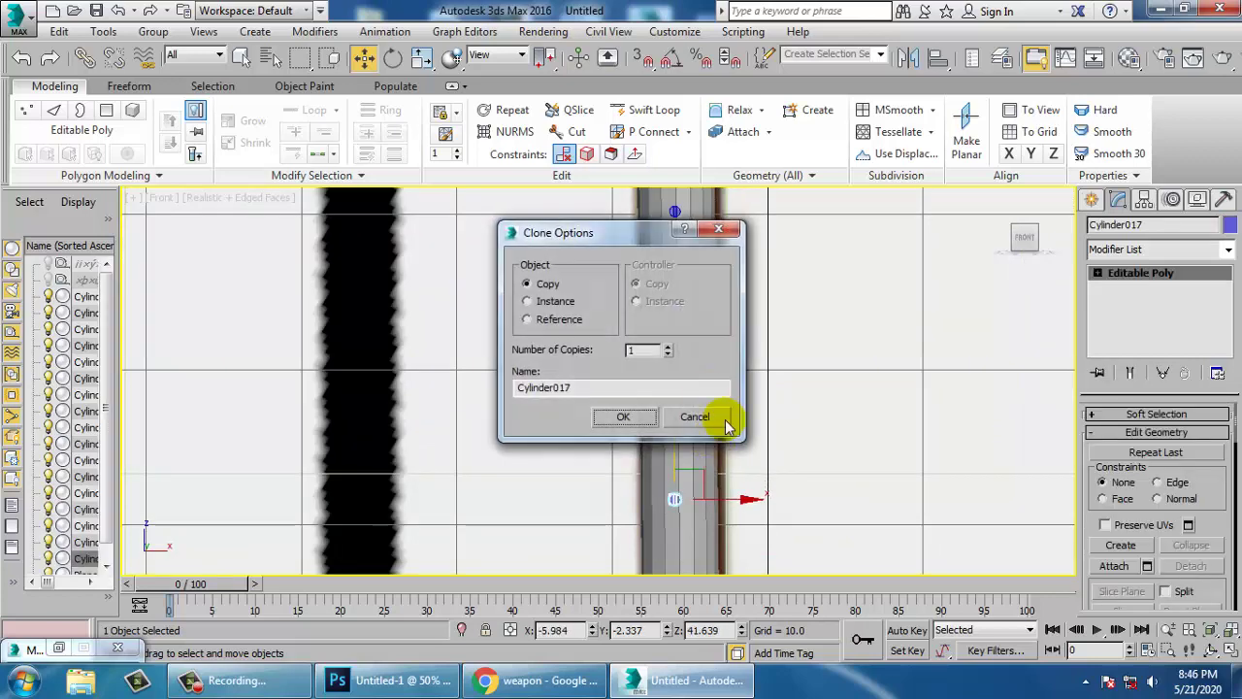
click(622, 416)
- Add two more screw copies at the handle's lower end, spaced about 6.6 units apart
scroll(767, 263, down, 3)
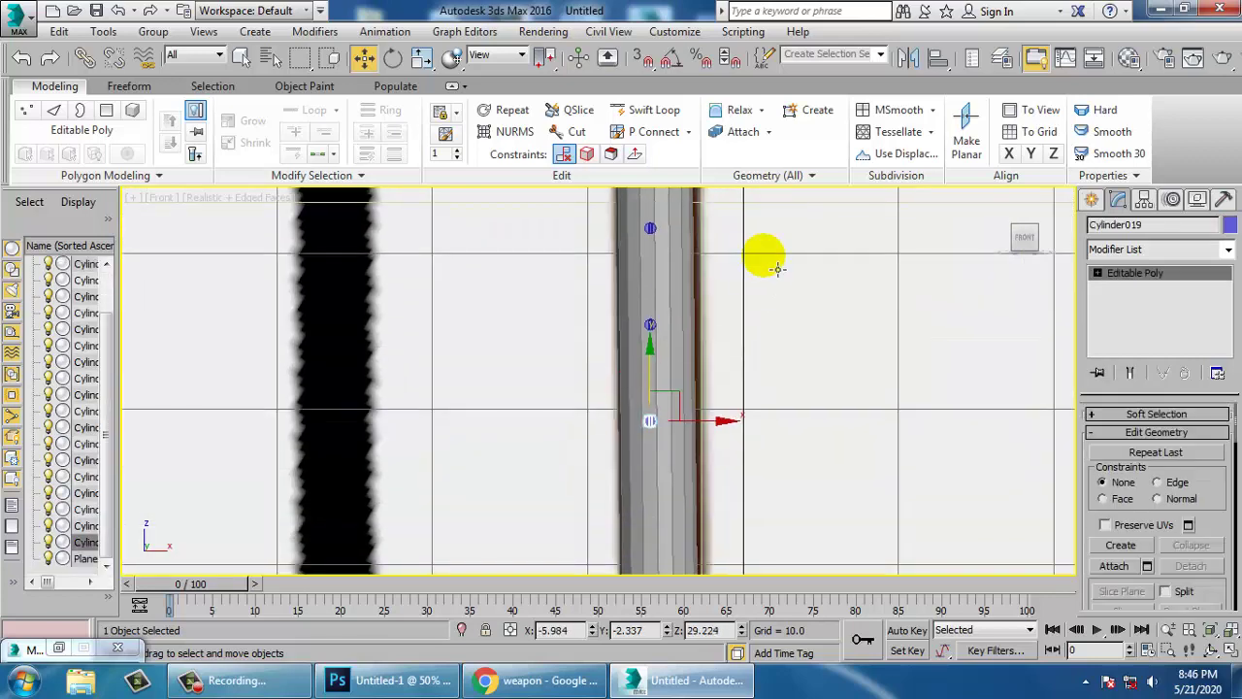
scroll(700, 293, up, 2)
drag(718, 239, 715, 328)
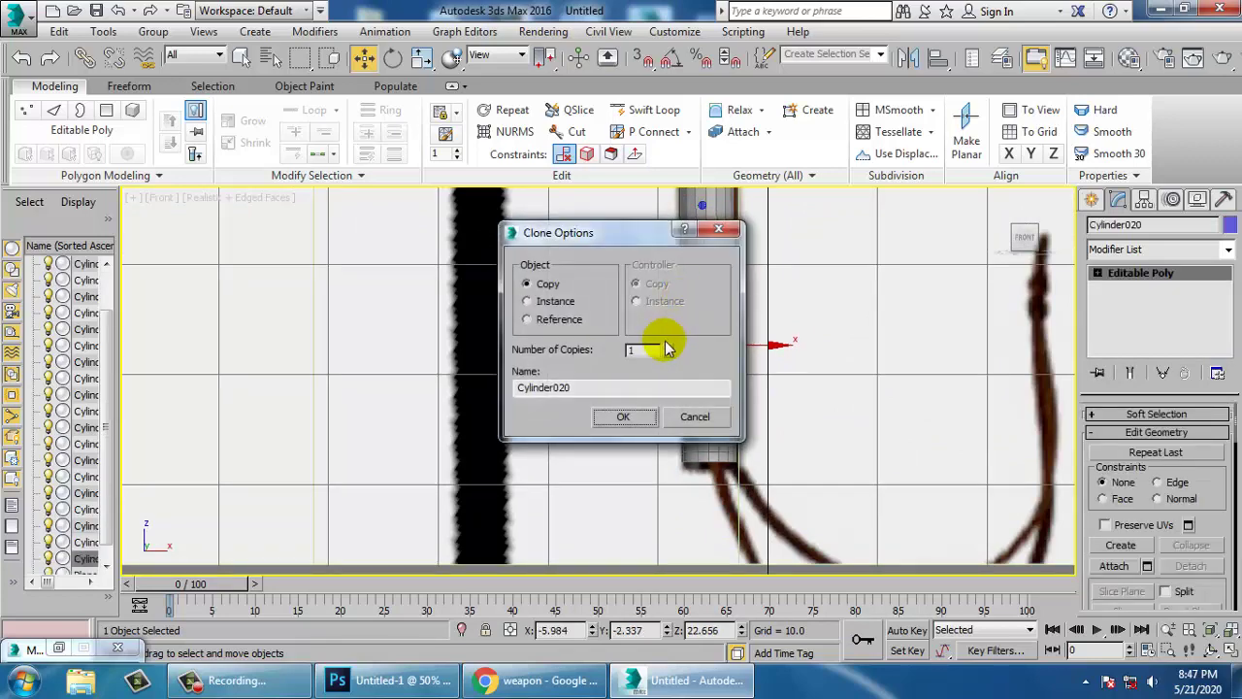
click(625, 417)
- Clone the topmost handle screw upward as one copy at the centre of the hammer head, at about Z 130.845
scroll(726, 327, down, 3)
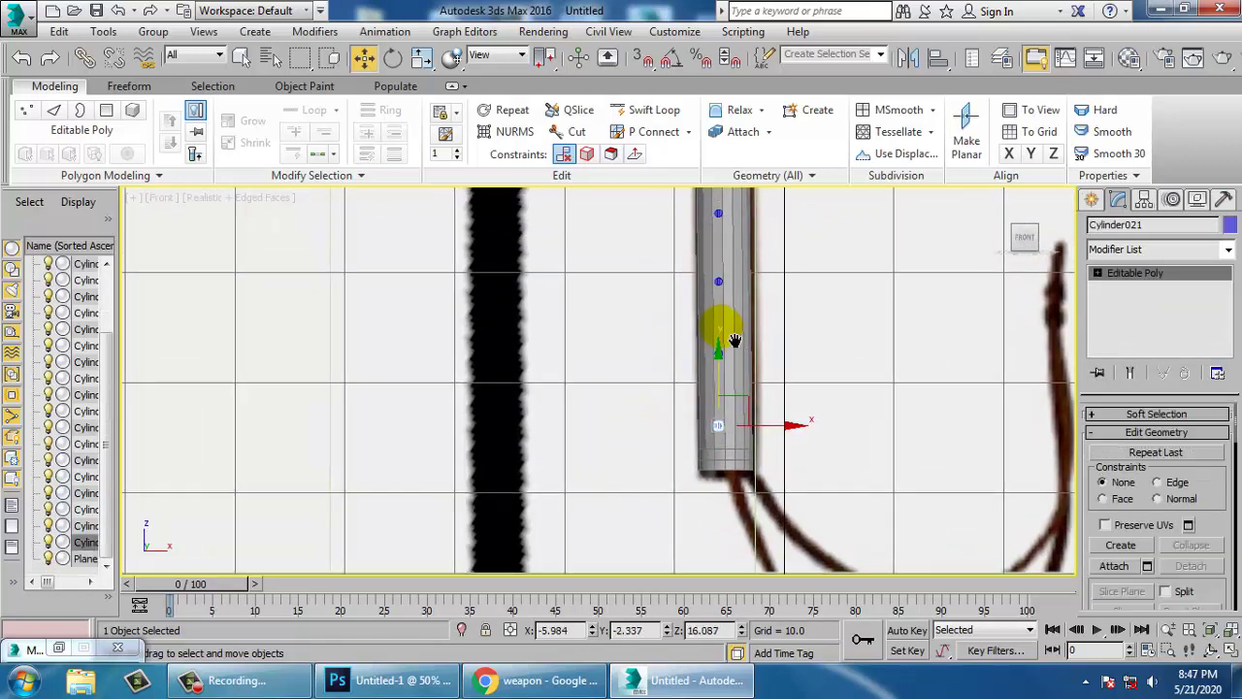
scroll(771, 465, up, 2)
scroll(673, 352, up, 4)
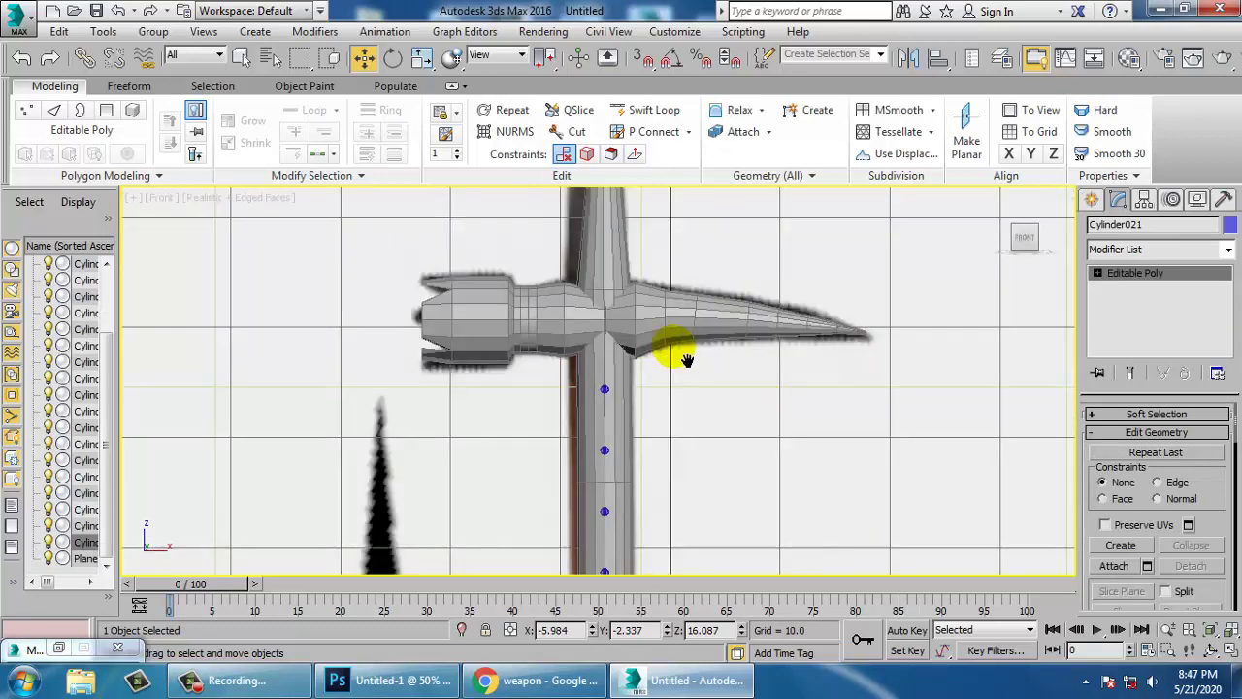
click(630, 333)
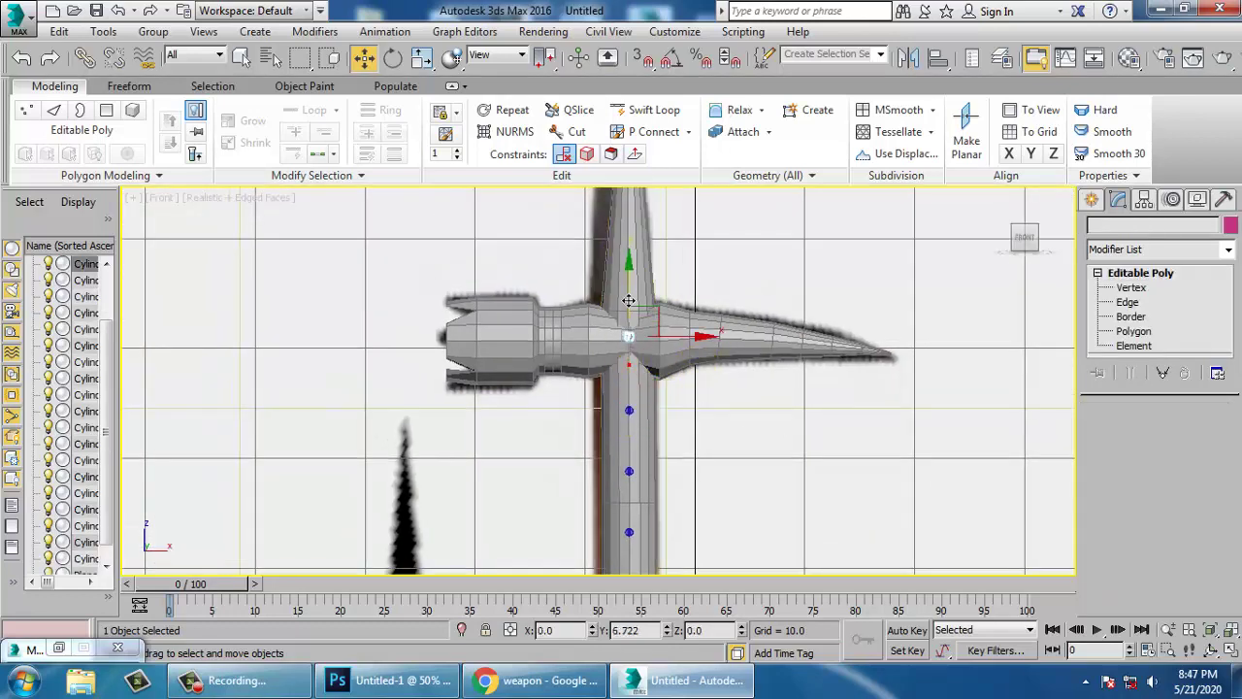
shift+drag(629, 328, 629, 328)
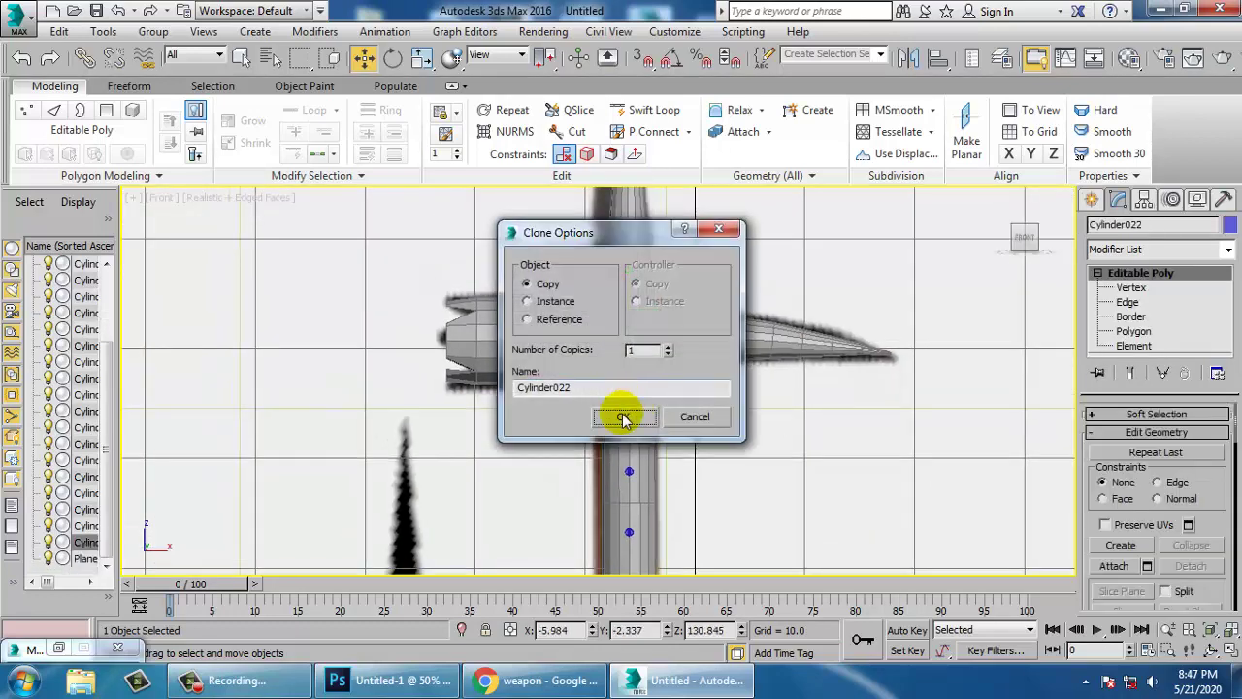
click(623, 418)
- Pull the hammer head's screw forward along Y out of the surface, to about Y -2.613
key(alt+w)
middle_click(877, 504)
key(z)
key(alt+w)
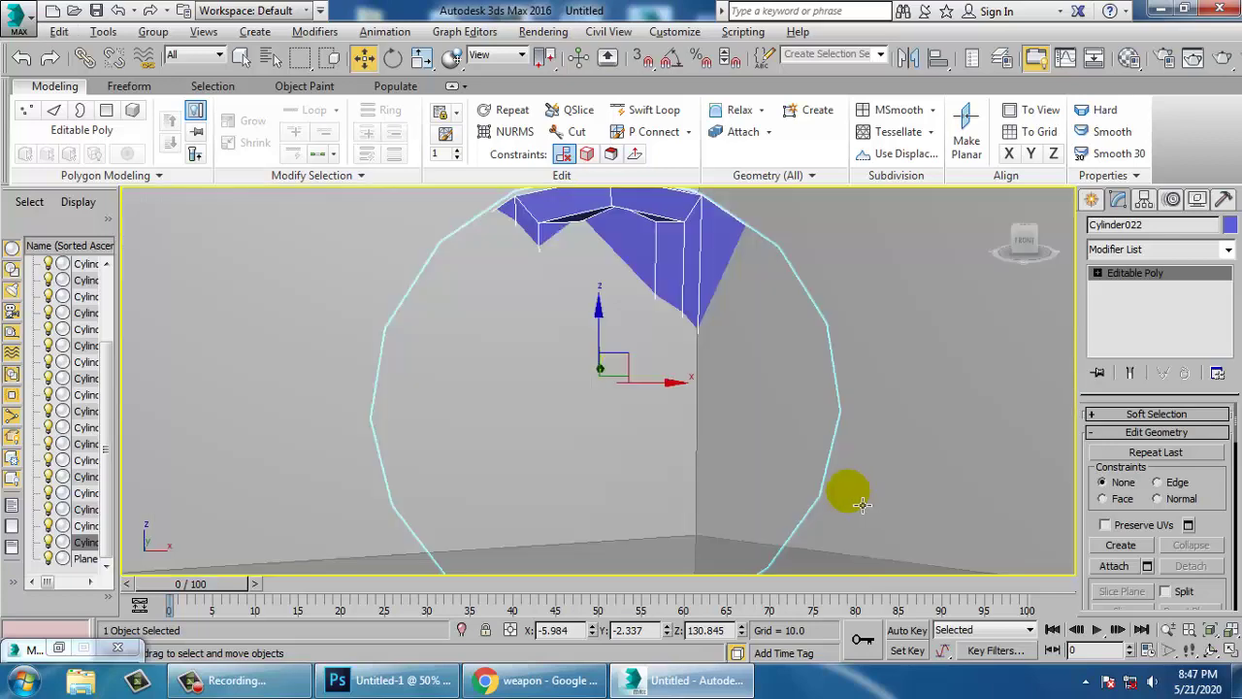
key(alt+w)
key(alt+w)
alt+middle_drag(832, 433, 885, 462)
scroll(676, 372, down, 4)
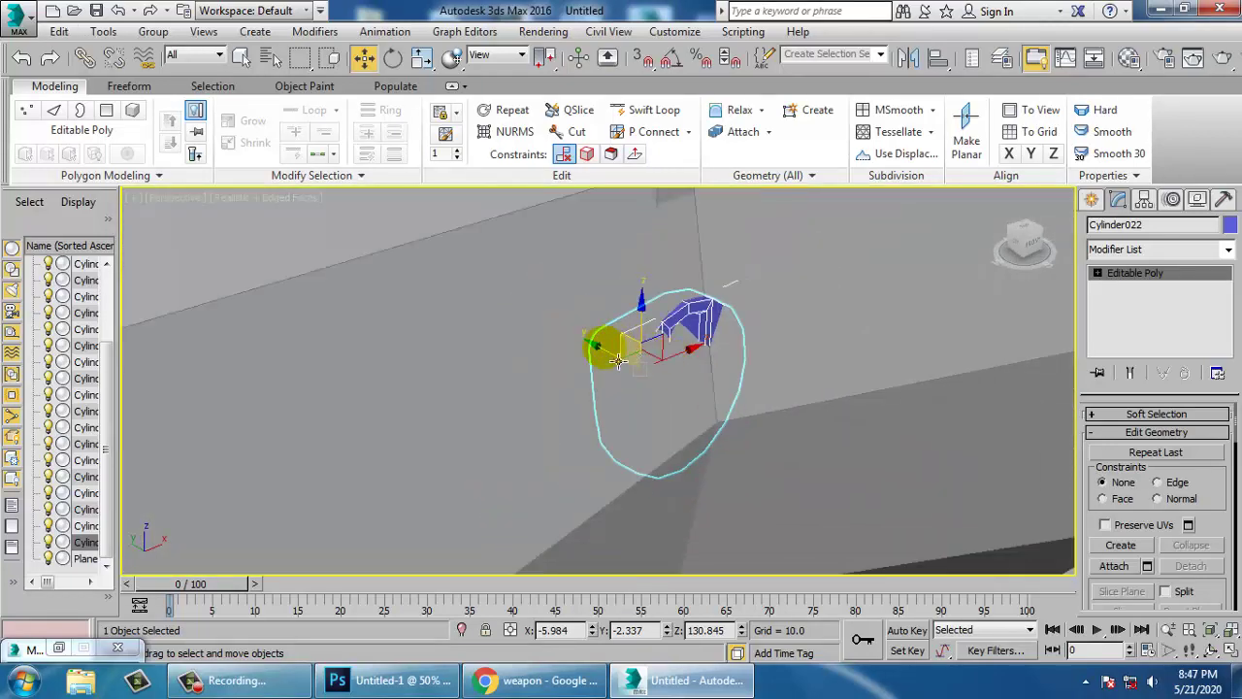
drag(615, 359, 665, 378)
- Nudge the hammer head's screw along X over the centre edge, to about X -5.851
scroll(666, 377, down, 8)
alt+middle_drag(666, 377, 790, 385)
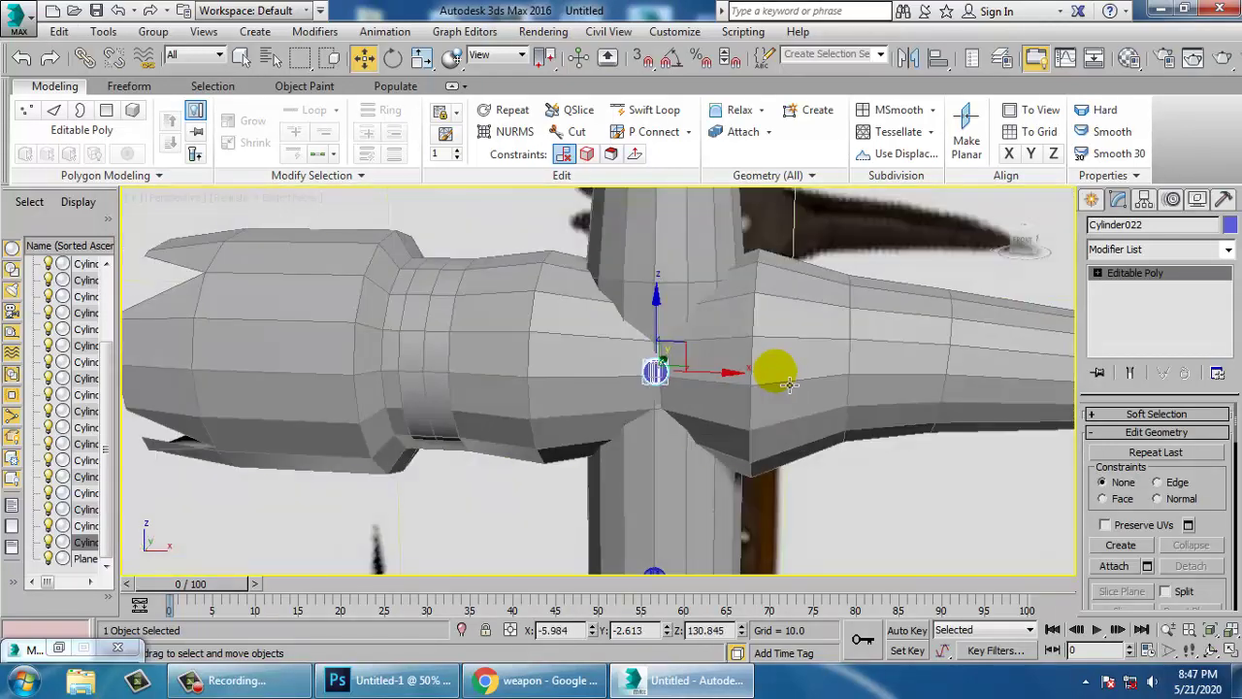
scroll(679, 389, up, 10)
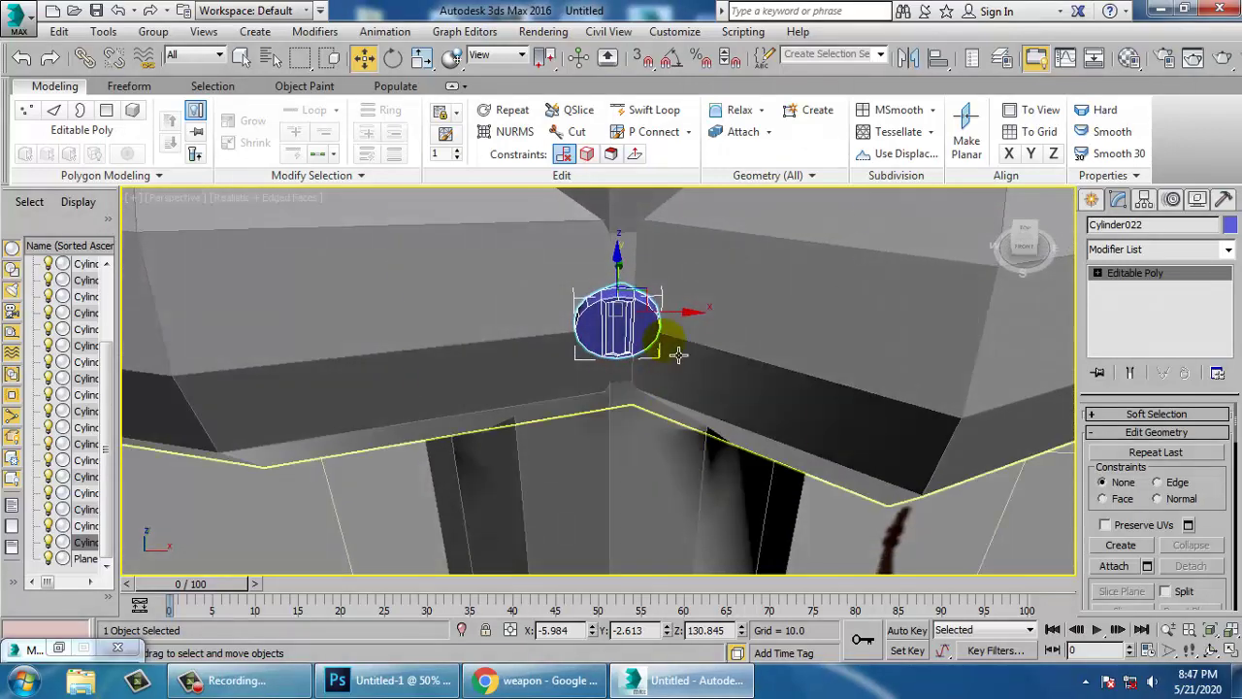
scroll(699, 323, up, 5)
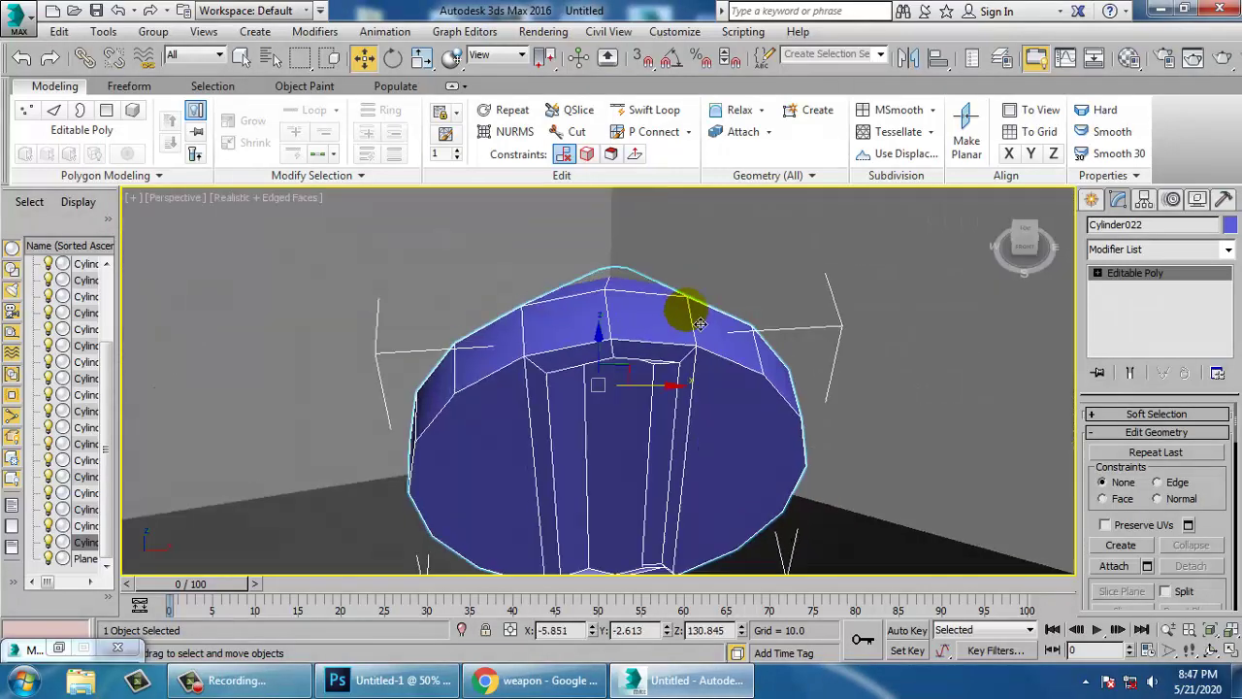
alt+middle_drag(687, 311, 591, 222)
- Select all hammer parts together with the reference plane and assign them one grey custom object colour
key(alt+w)
key(alt+w)
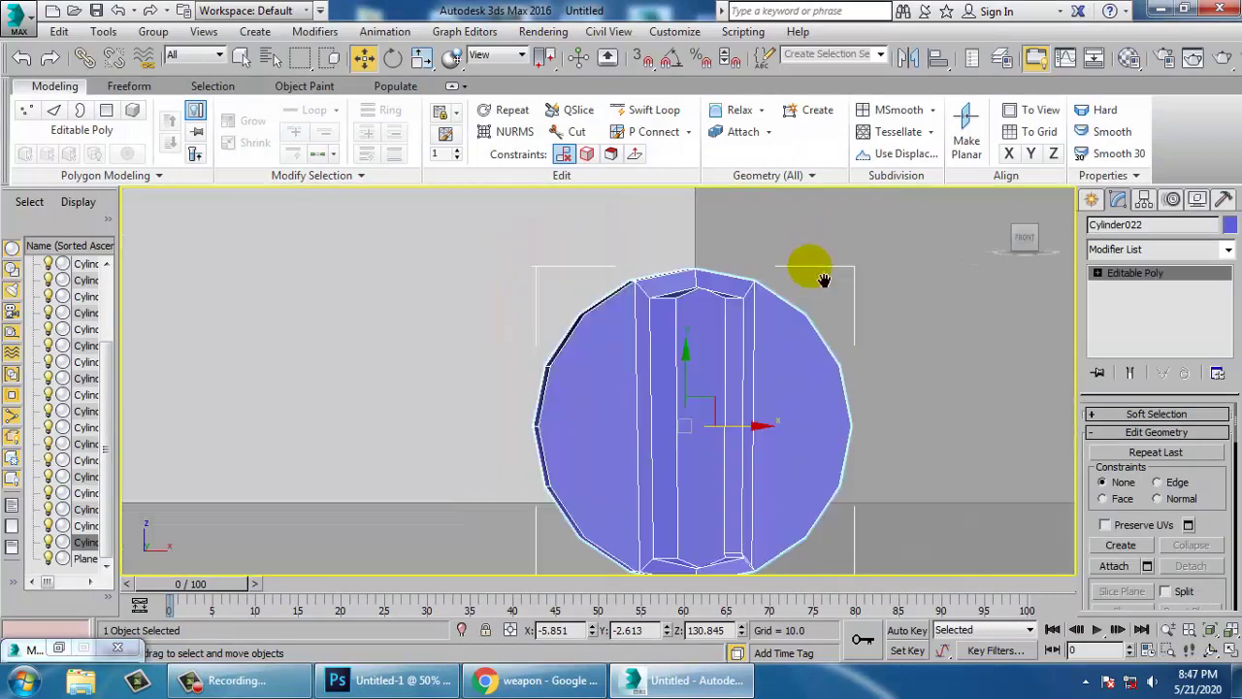
scroll(823, 269, down, 10)
scroll(764, 390, down, 6)
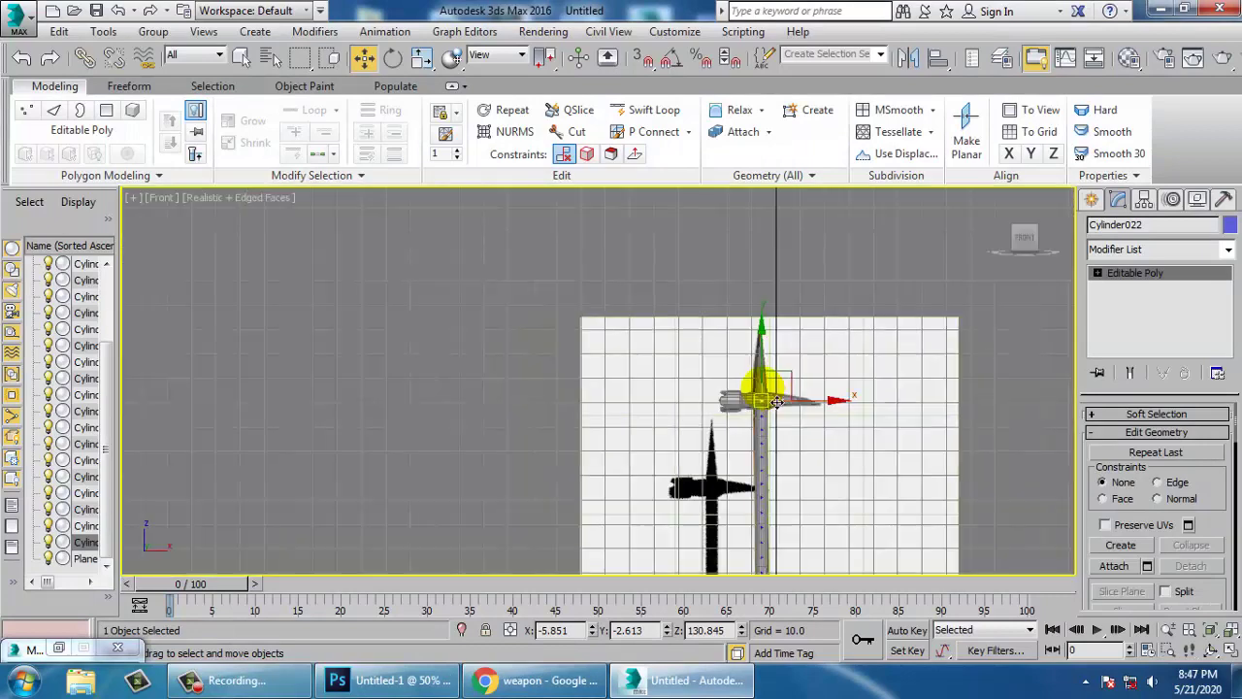
middle_drag(809, 513, 747, 374)
scroll(932, 363, down, 5)
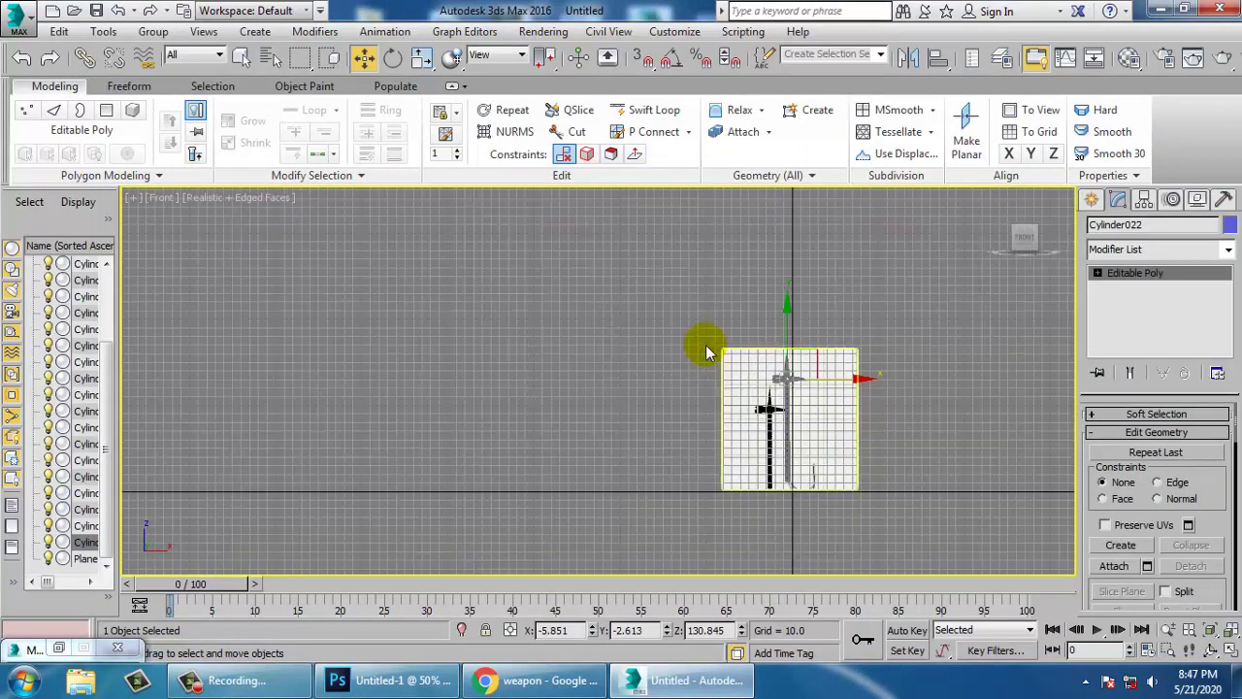
drag(715, 305, 824, 513)
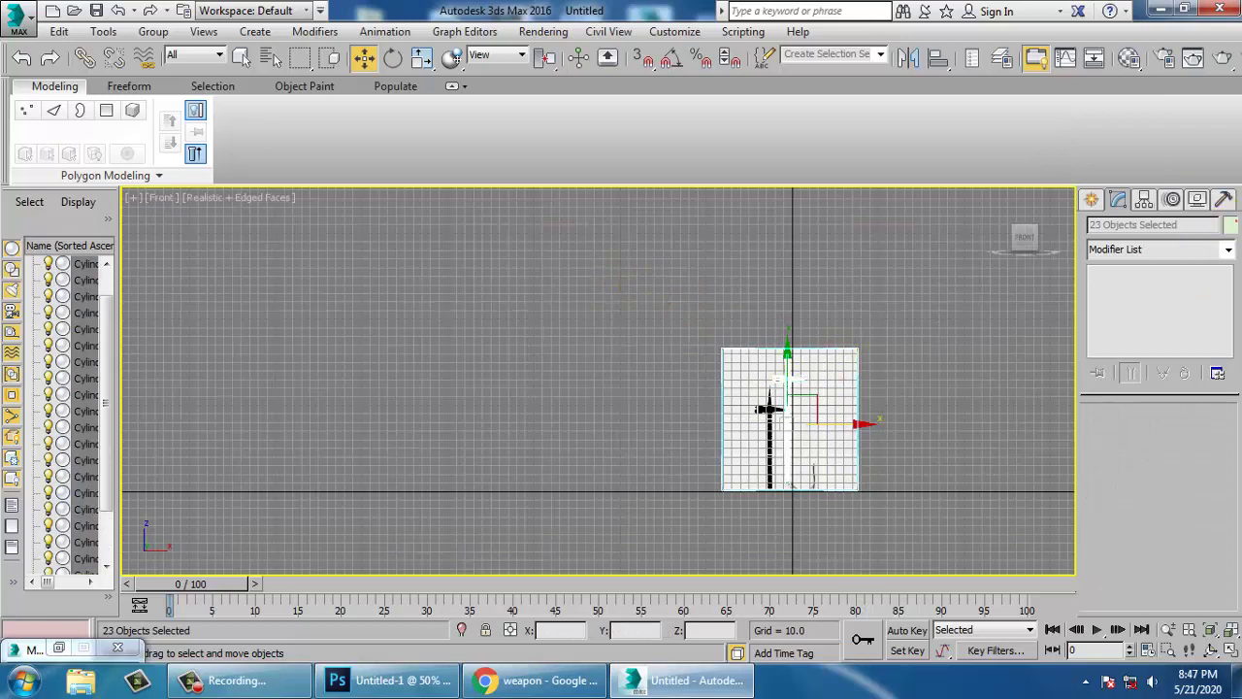
click(1231, 224)
click(847, 441)
click(828, 502)
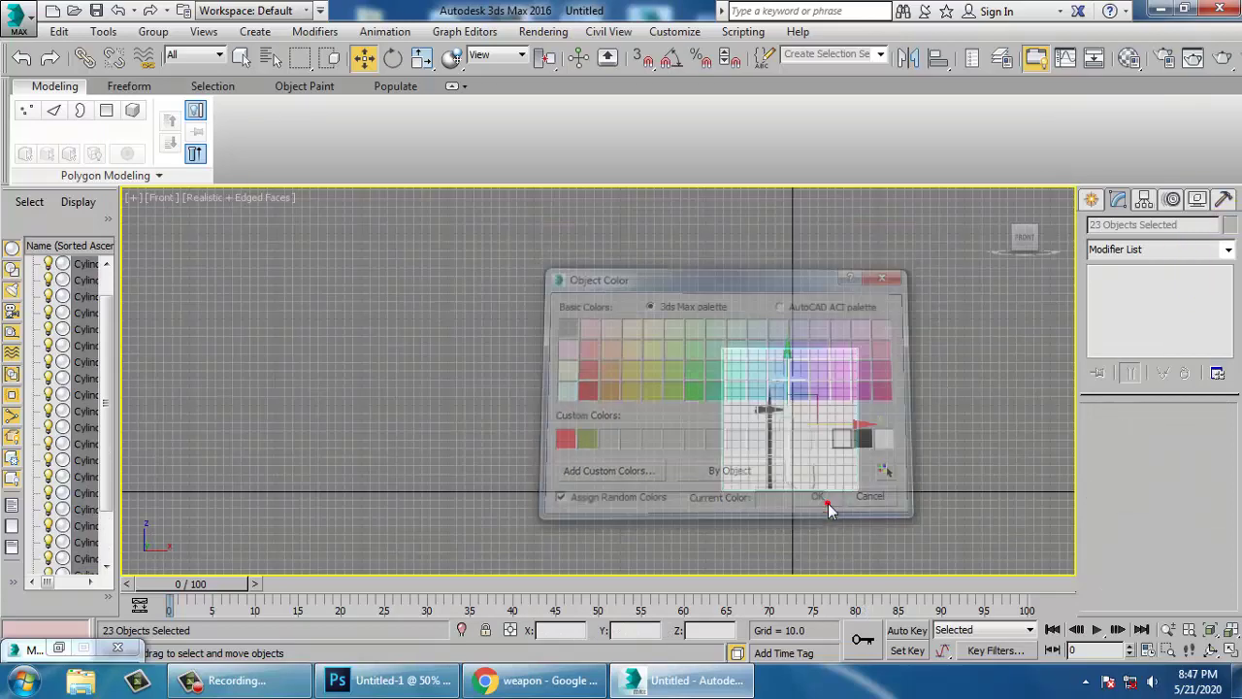
key(alt+w)
key(alt+w)
scroll(766, 446, up, 5)
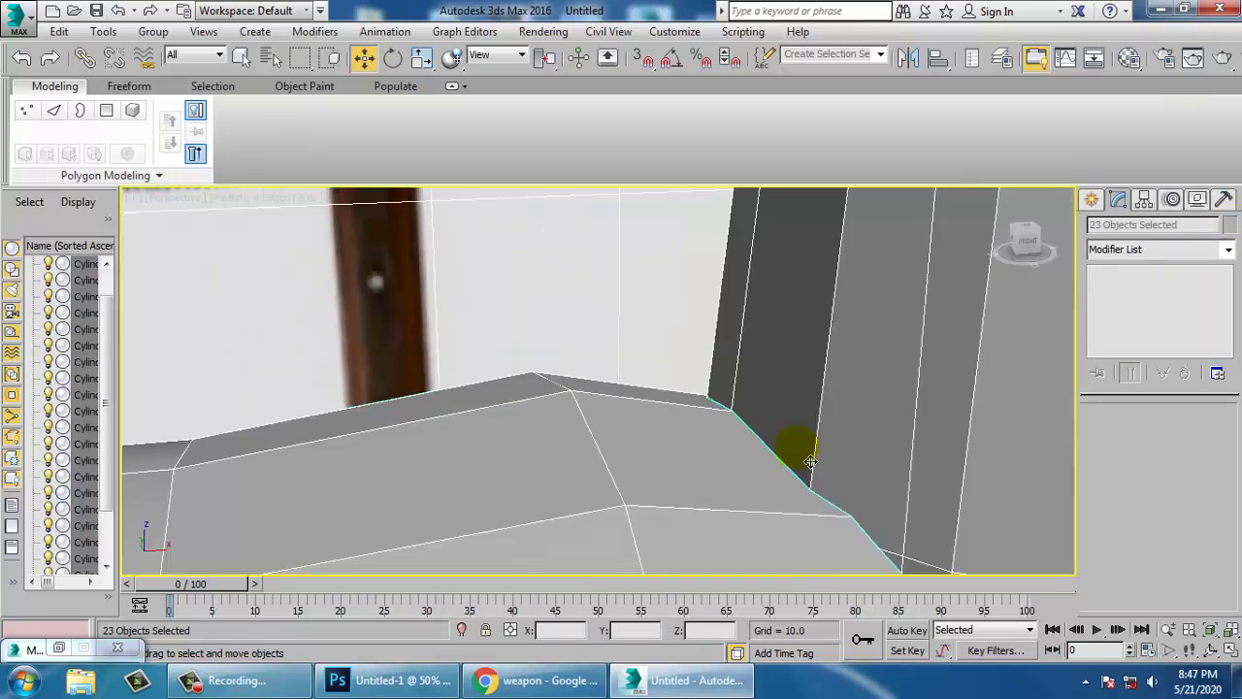
- Clear the selection and select all hammer parts without the reference plane
scroll(810, 461, down, 5)
alt+middle_drag(826, 438, 791, 312)
scroll(715, 345, down, 5)
click(817, 263)
drag(675, 219, 837, 423)
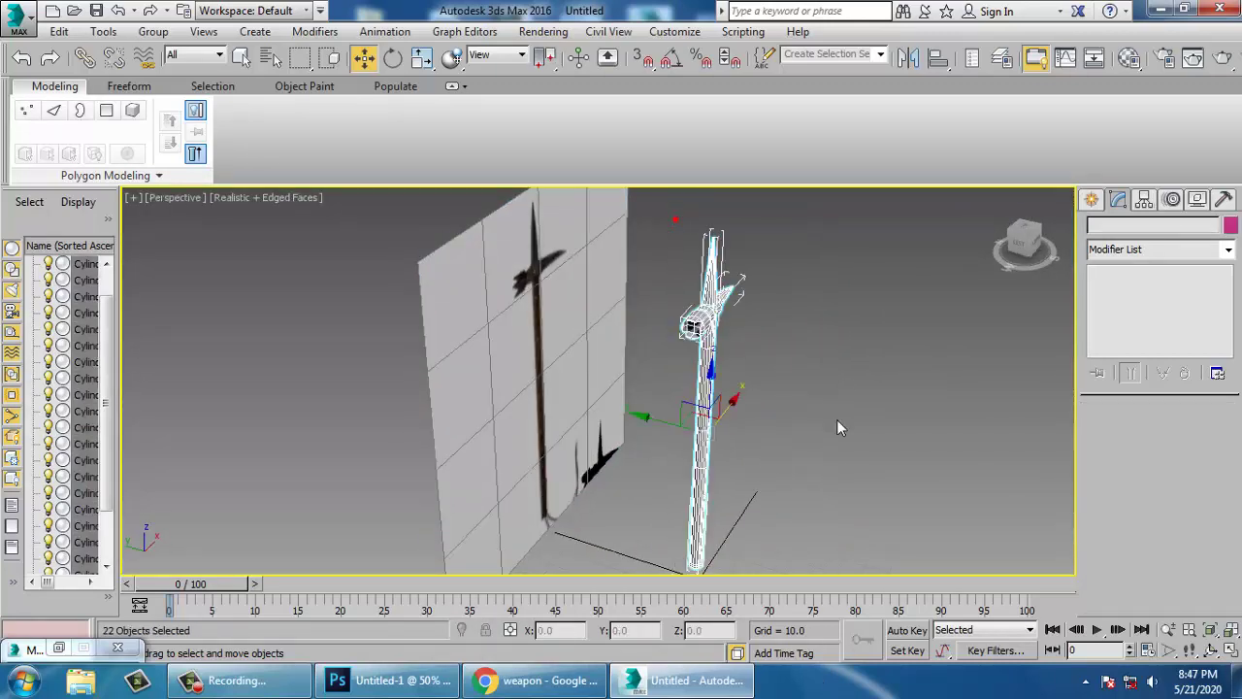
alt+middle_drag(839, 427, 734, 425)
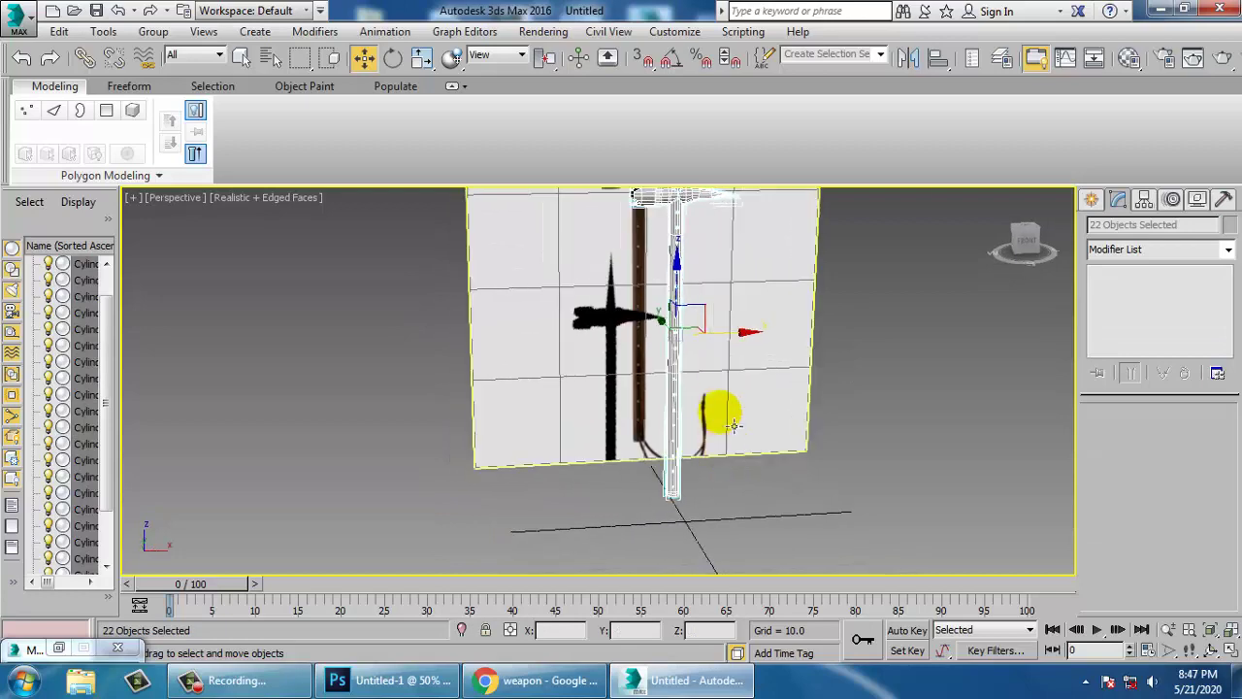
- In the maximized Front view, draw a spline Line tracing the strap's inner strand from the handle's bottom end around to the knot
scroll(734, 425, up, 5)
scroll(734, 448, down, 4)
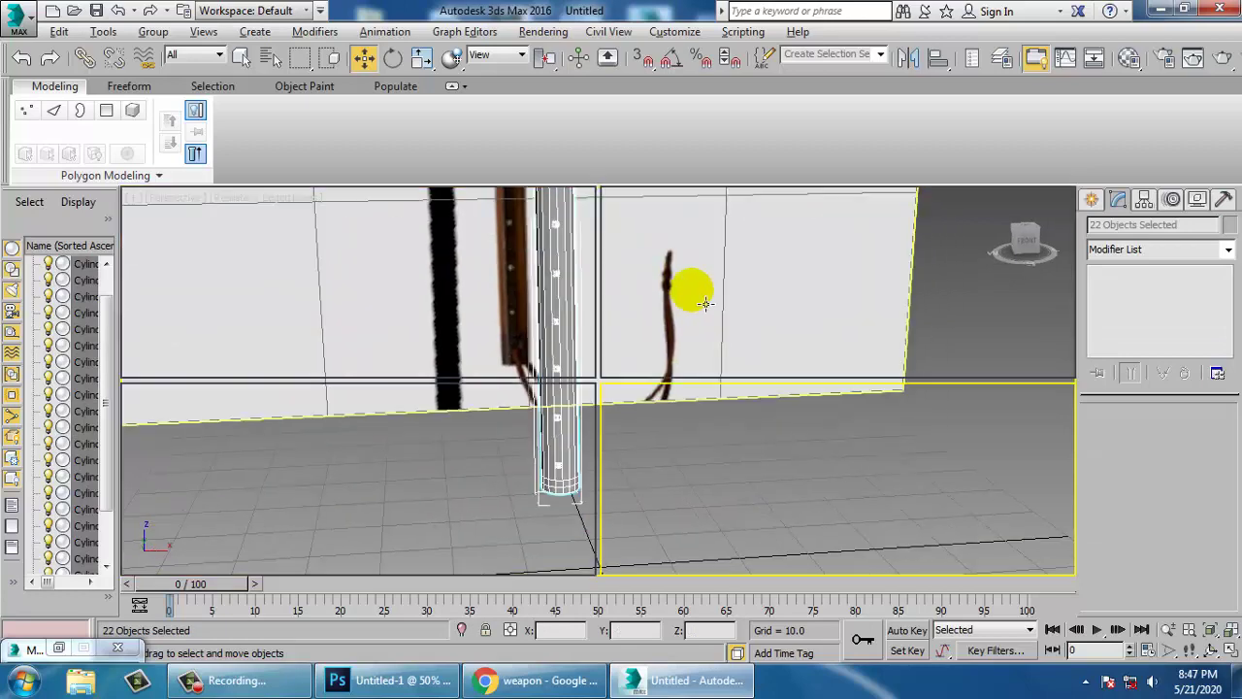
key(alt+w)
right_click(784, 227)
key(alt+w)
scroll(763, 430, up, 6)
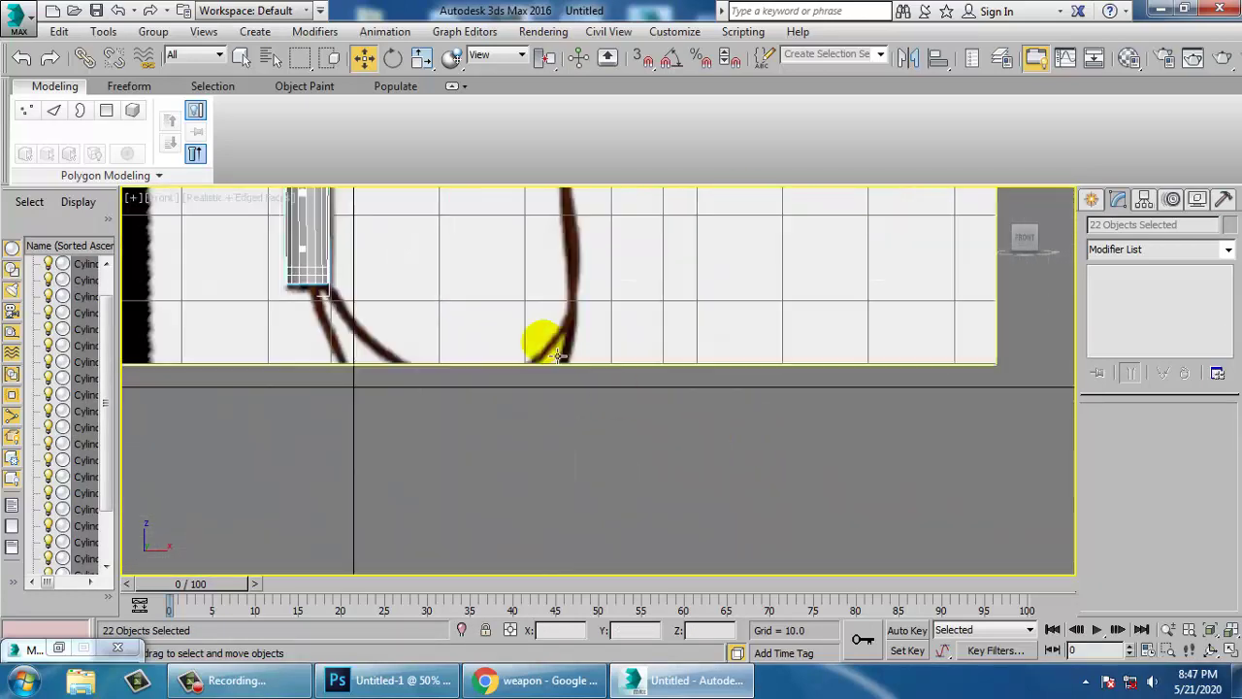
click(1089, 199)
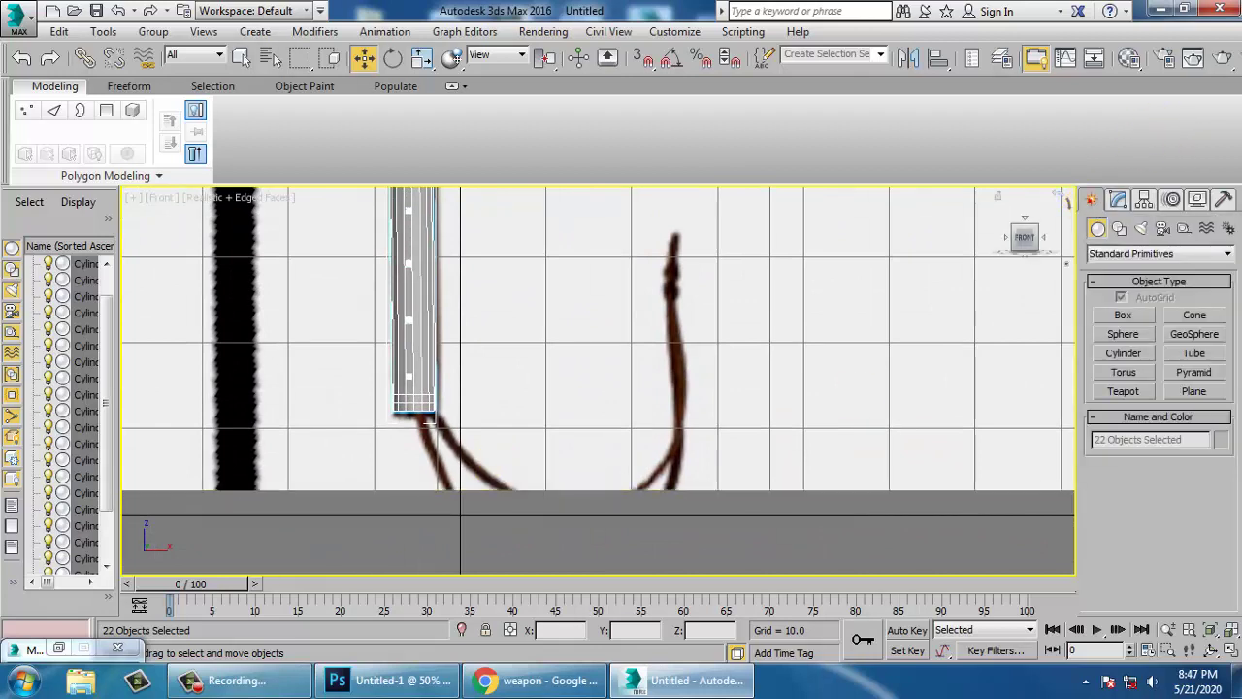
click(1118, 229)
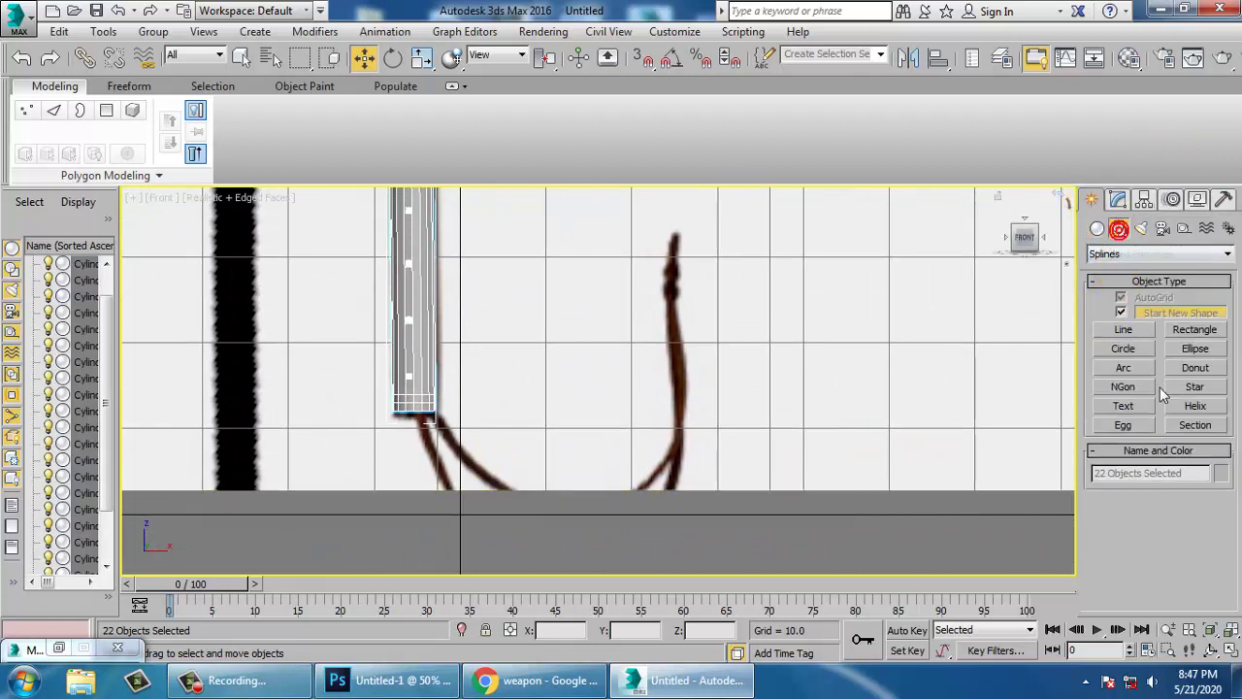
click(1123, 330)
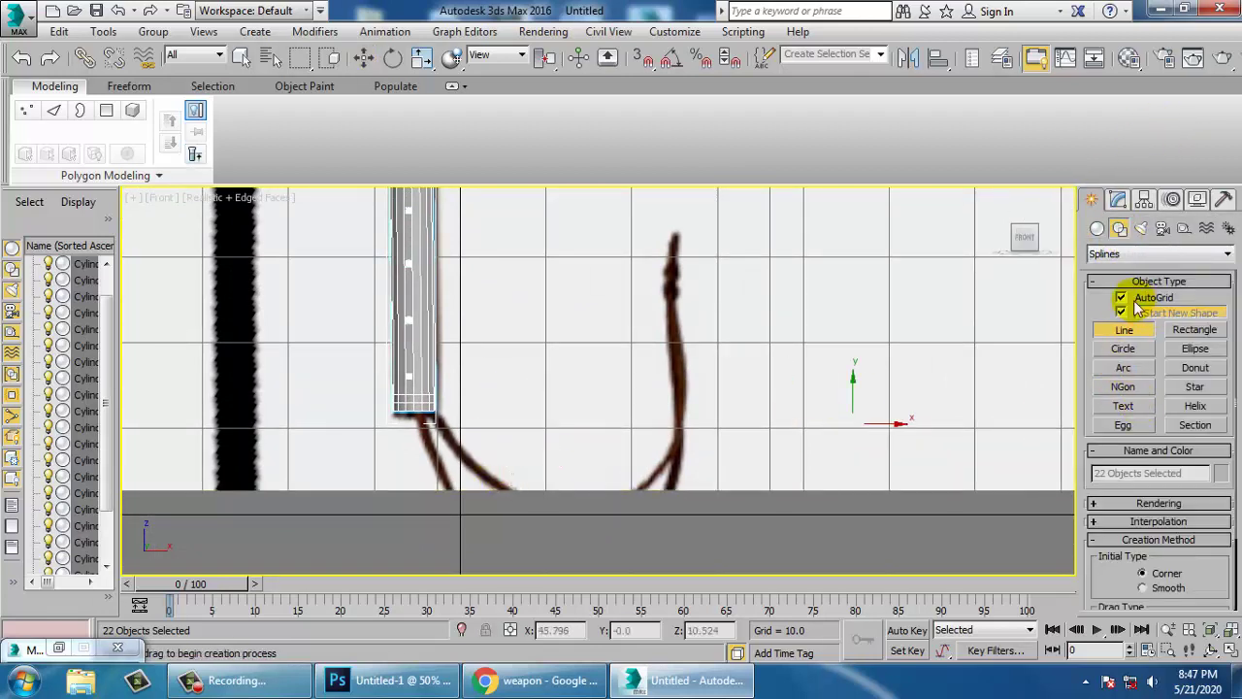
click(430, 415)
click(502, 493)
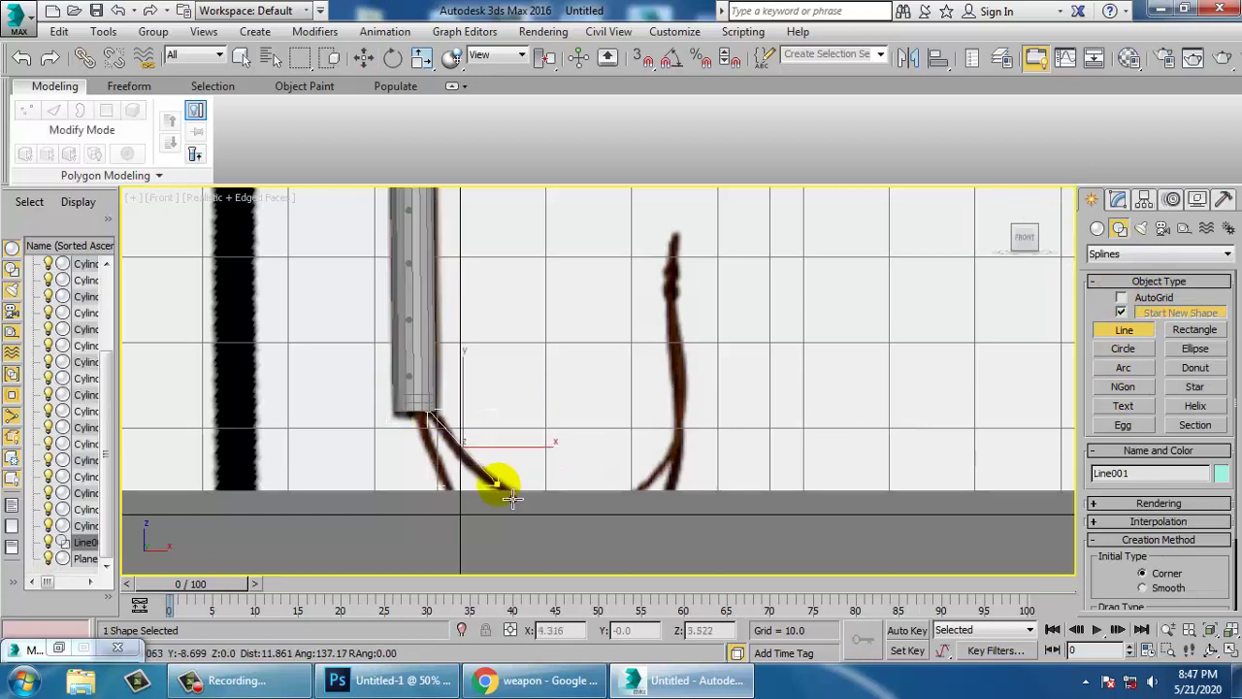
click(551, 501)
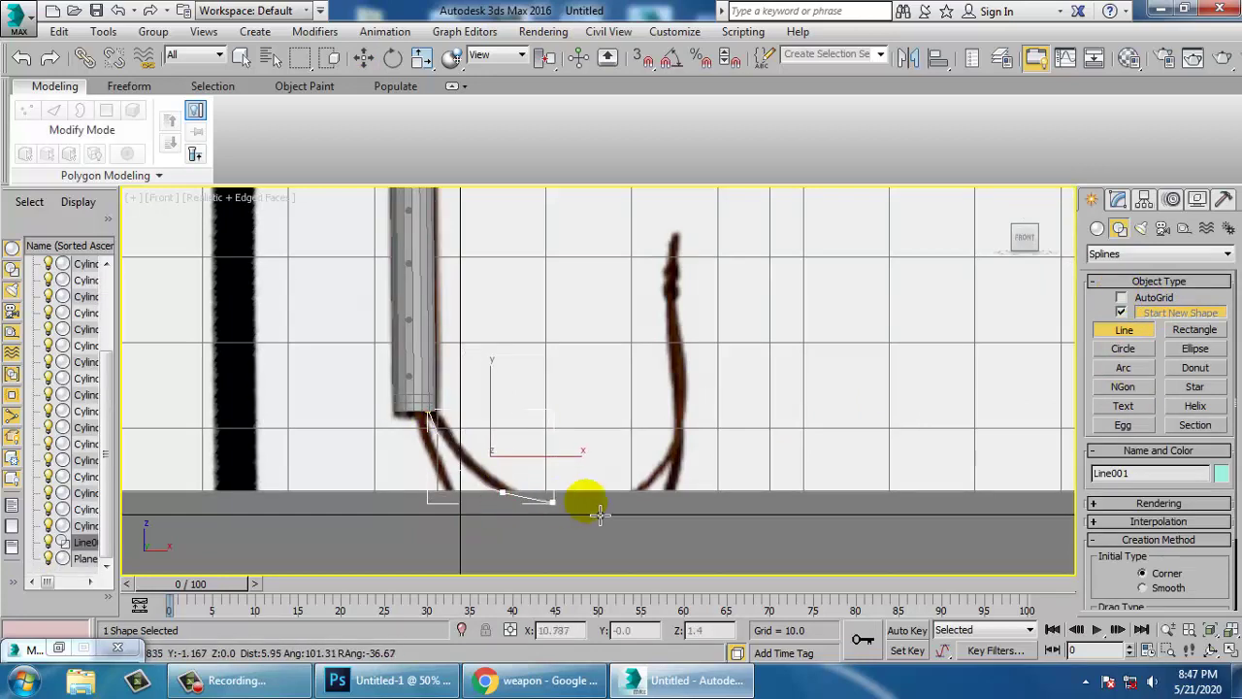
click(672, 447)
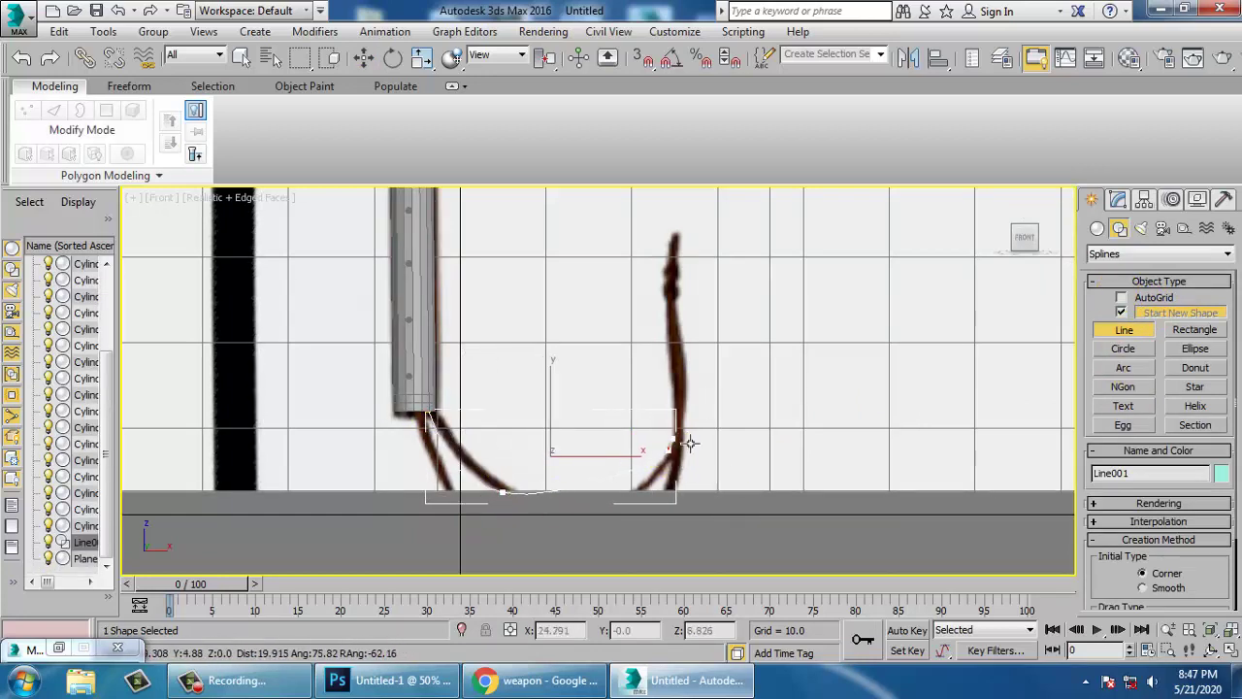
click(671, 289)
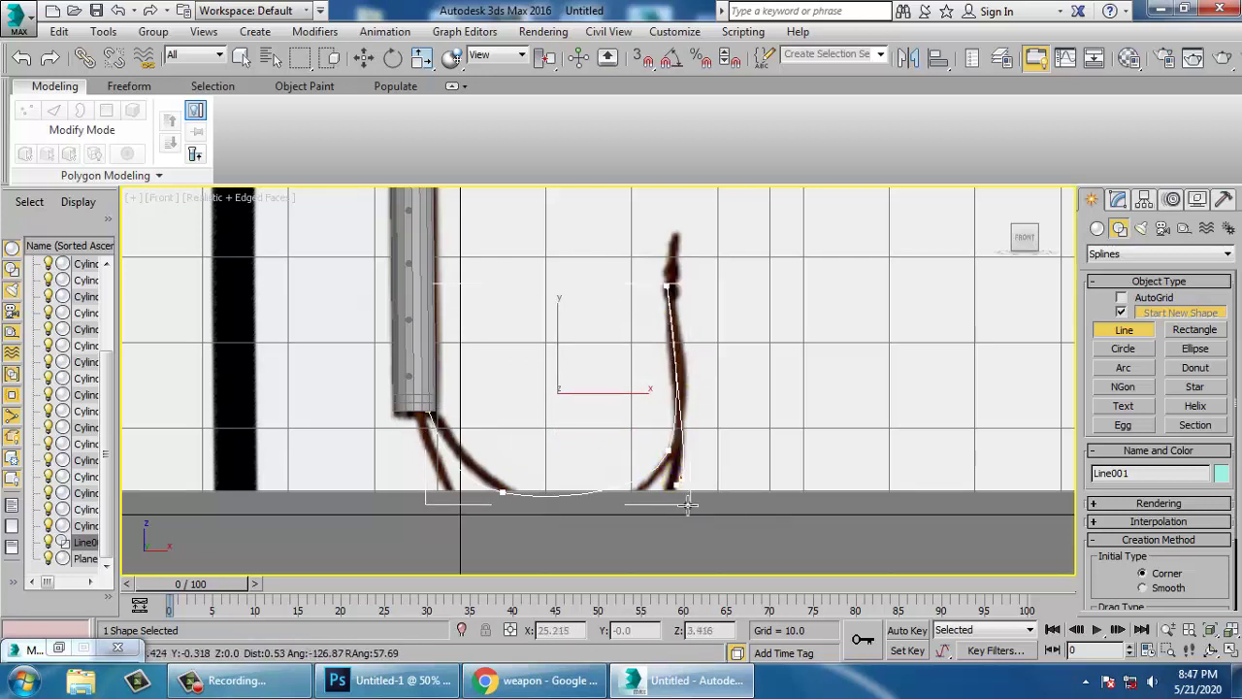
- Trace the strap's outer strand with curved points back to the handle's bottom end and close the spline
drag(678, 487, 665, 510)
drag(490, 525, 442, 495)
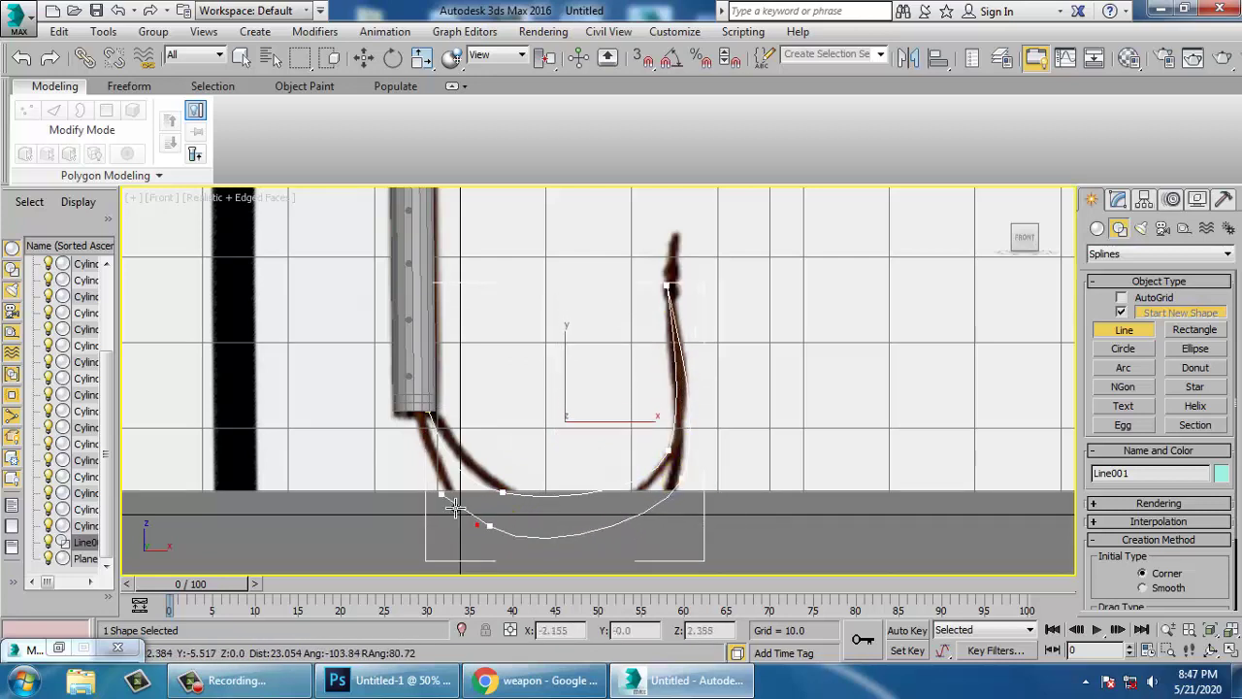
click(420, 418)
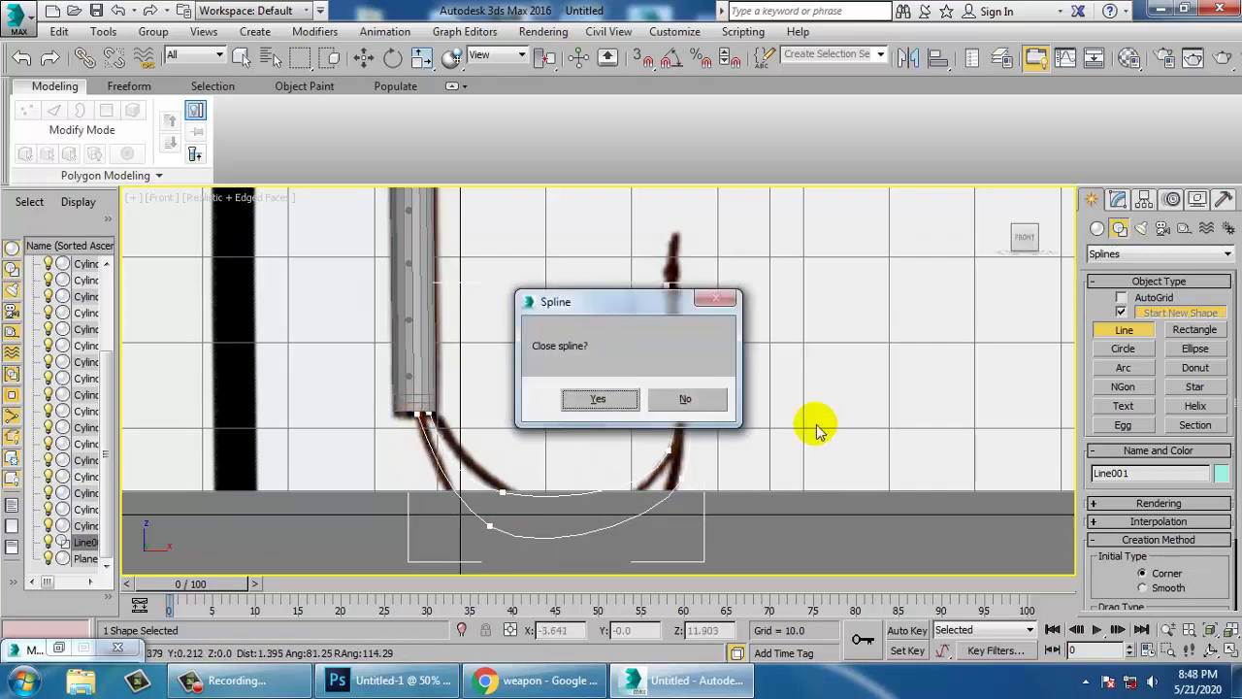
click(618, 397)
- Return to the maximized Perspective view and enable the strap spline in the viewport with a radial thickness of 0.2
key(w)
key(alt+w)
middle_click(729, 476)
key(alt+w)
alt+middle_drag(645, 443, 636, 418)
click(1118, 199)
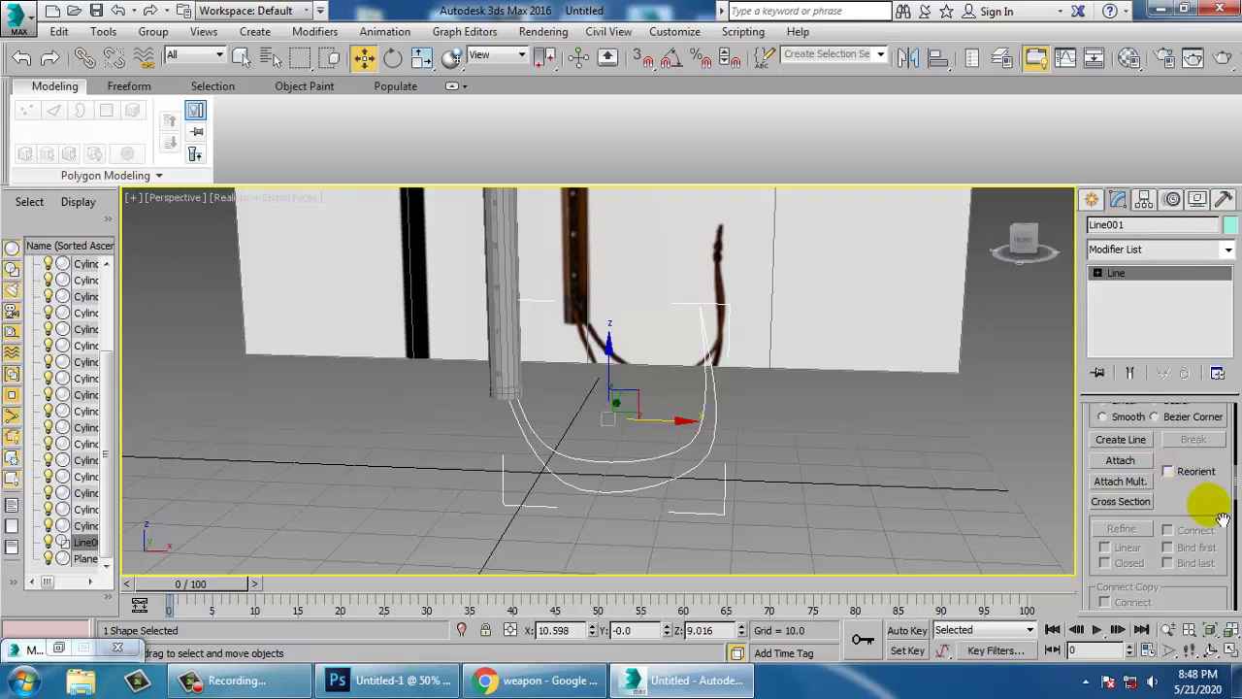
scroll(1203, 485, up, 5)
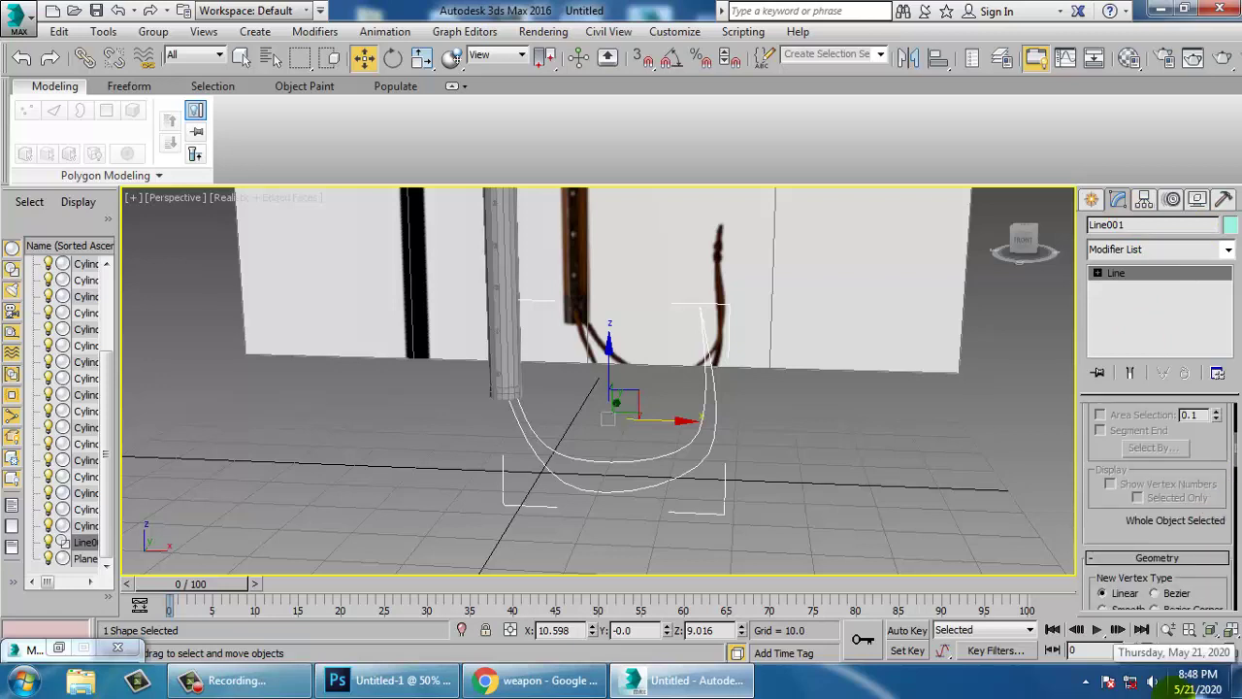
scroll(1103, 457, up, 4)
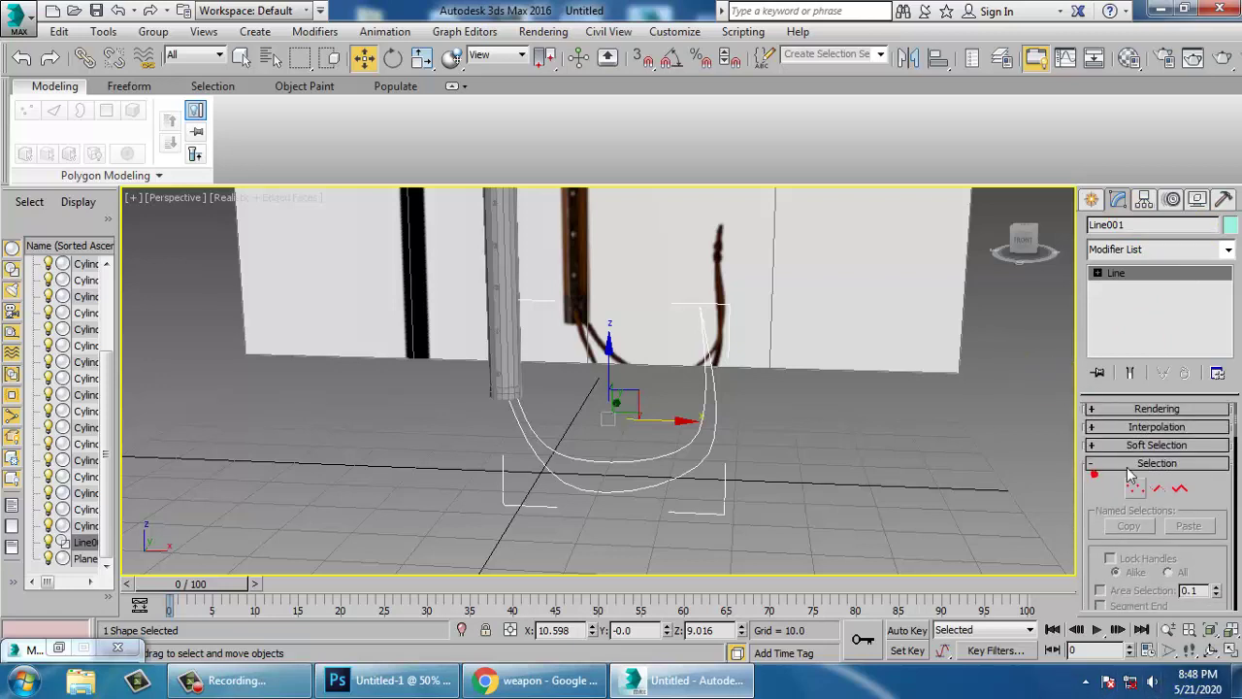
click(1121, 414)
click(1096, 440)
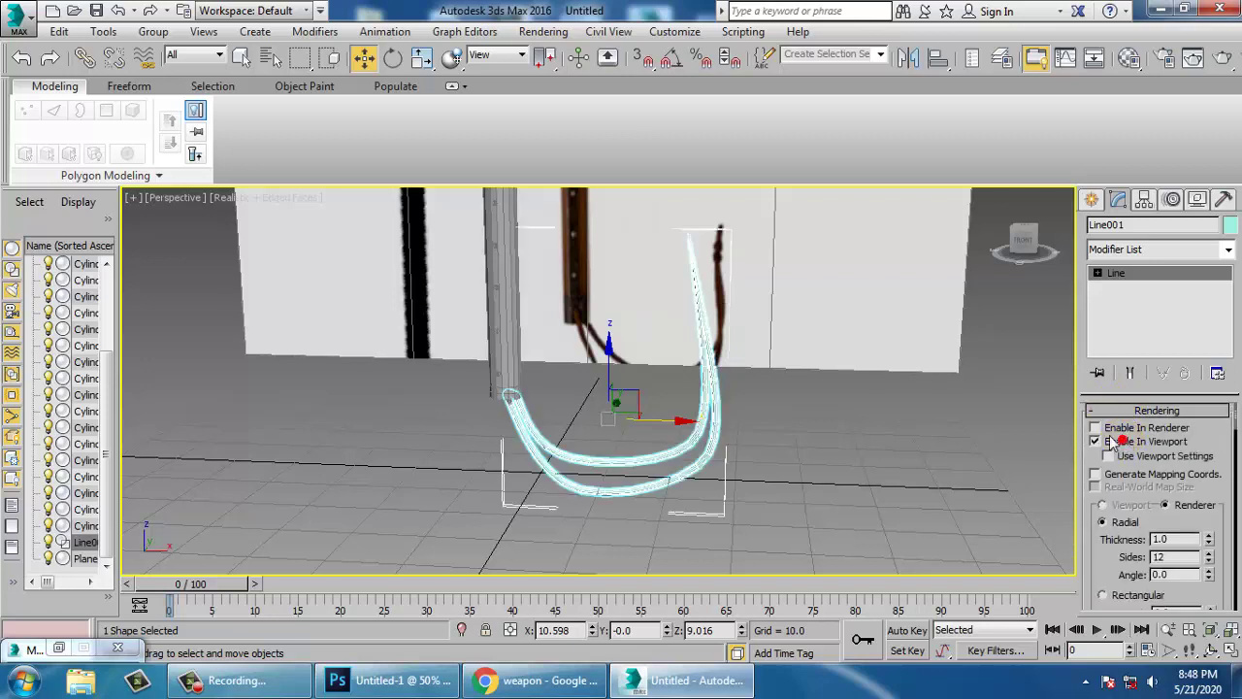
drag(1208, 539, 1214, 621)
- Fillet the sharp vertex at the strap loop's upper tip
scroll(679, 352, up, 5)
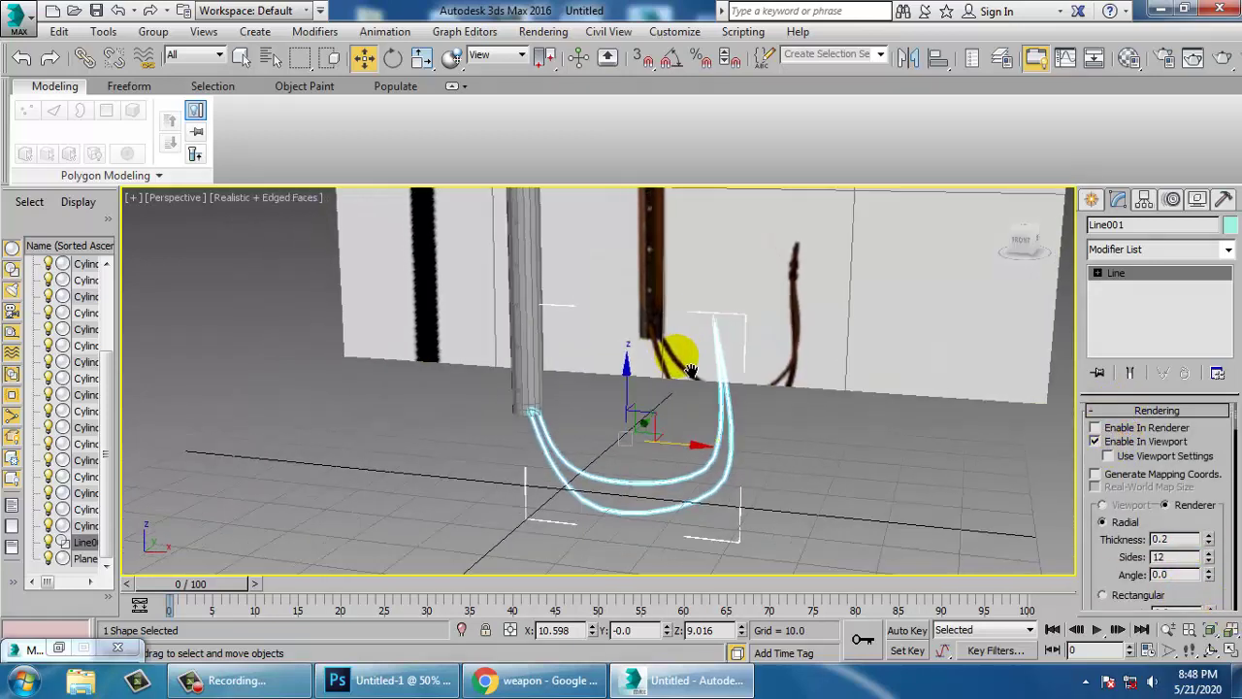
alt+middle_drag(785, 347, 743, 338)
key(1)
drag(670, 301, 739, 349)
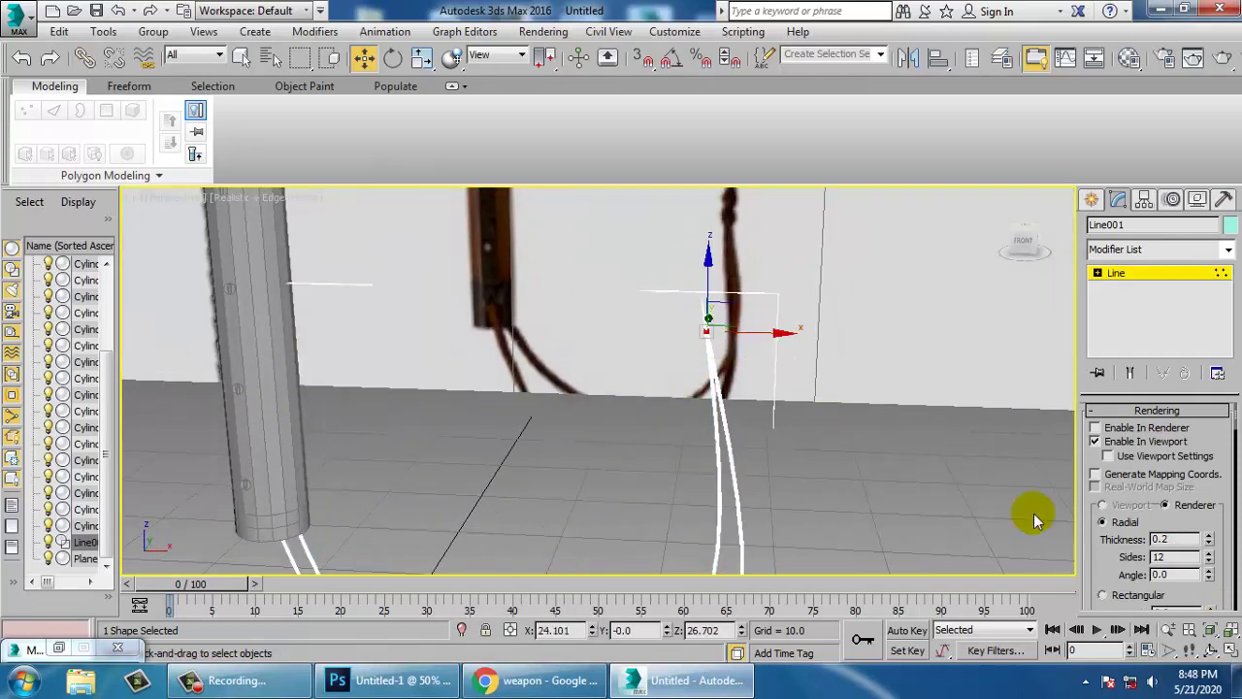
scroll(1208, 561, down, 10)
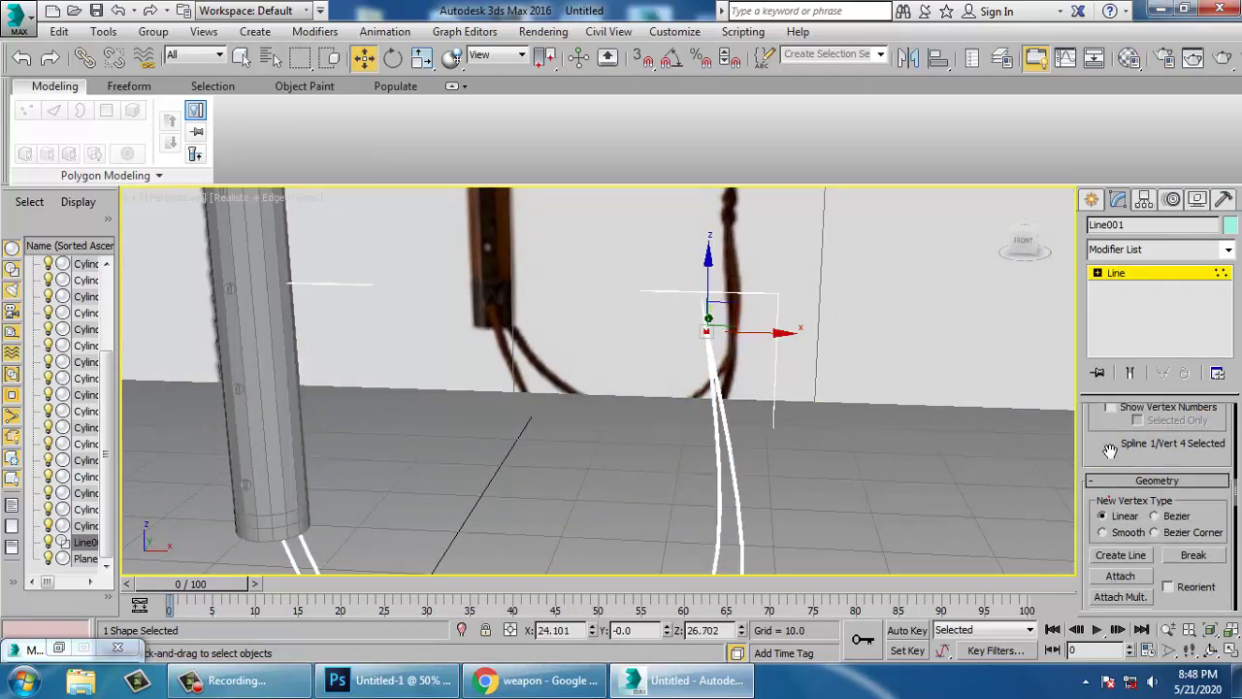
click(1120, 488)
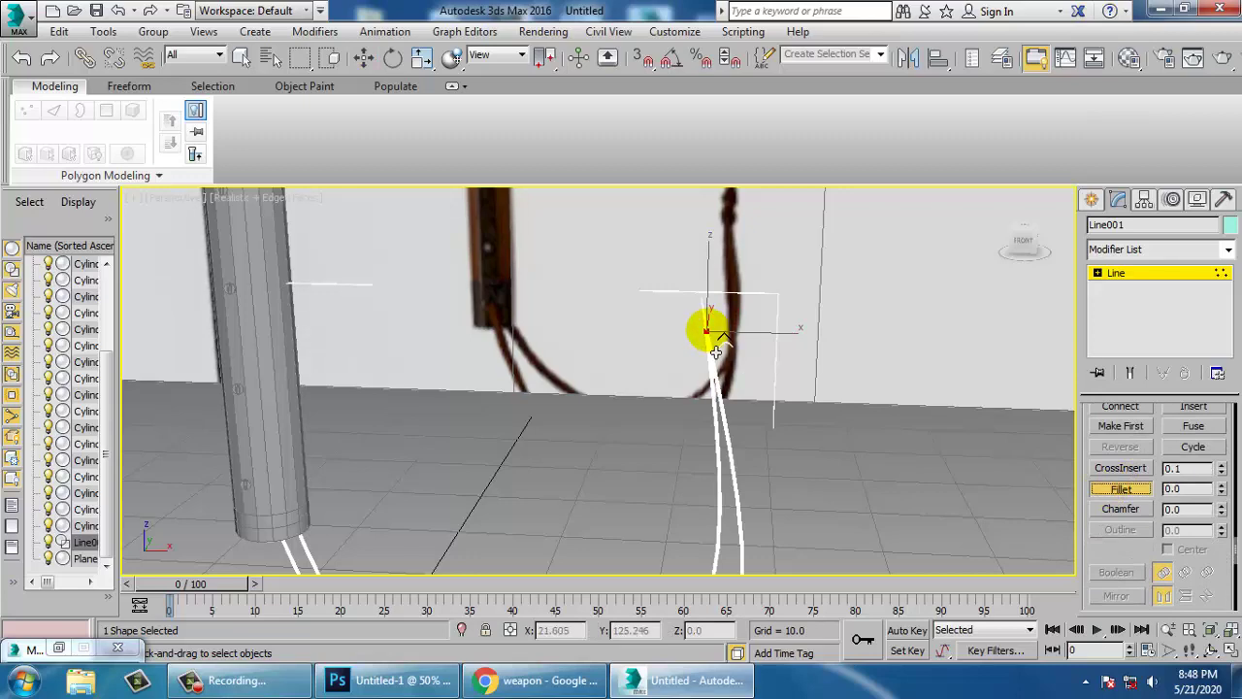
drag(709, 326, 745, 335)
alt+middle_drag(745, 335, 829, 432)
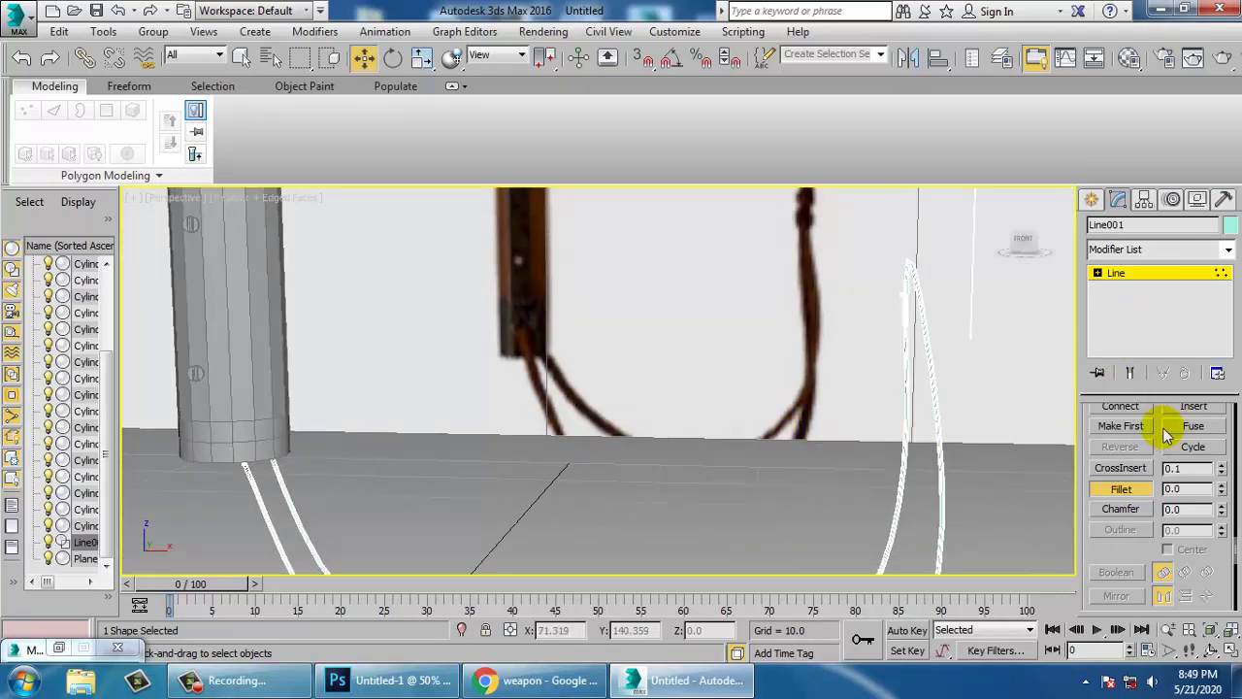
- Set the strap spline's radial thickness to 0.48
scroll(1167, 434, up, 6)
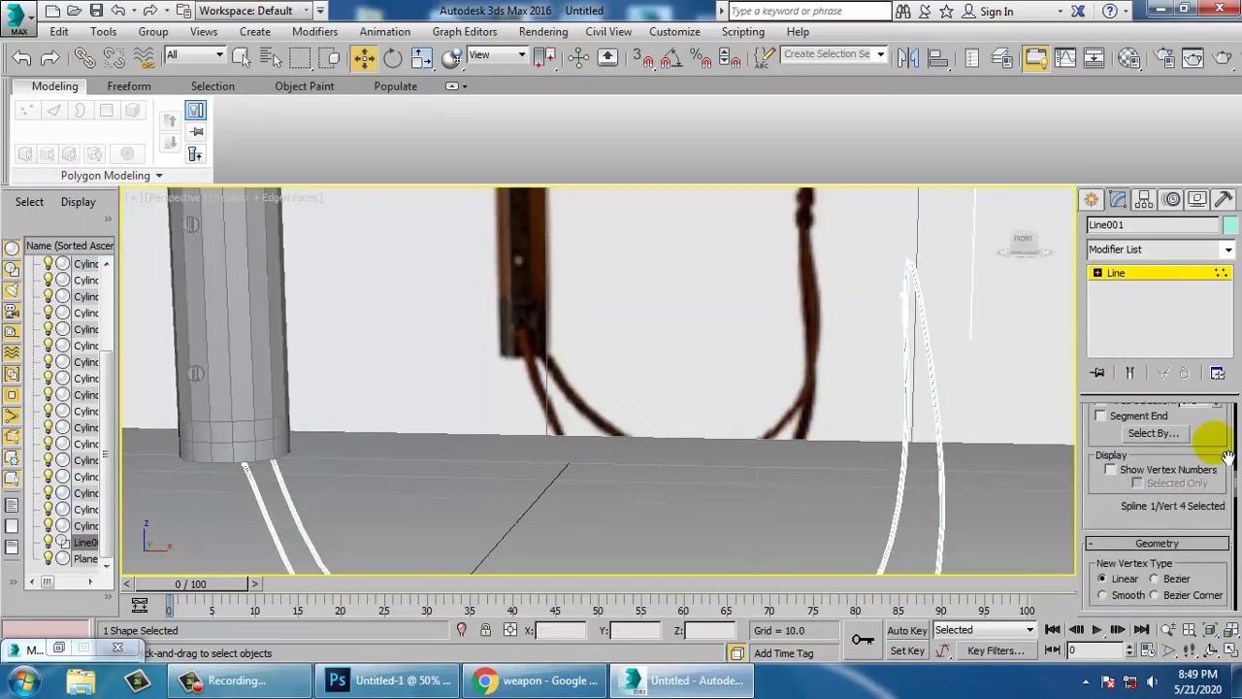
scroll(1226, 454, up, 8)
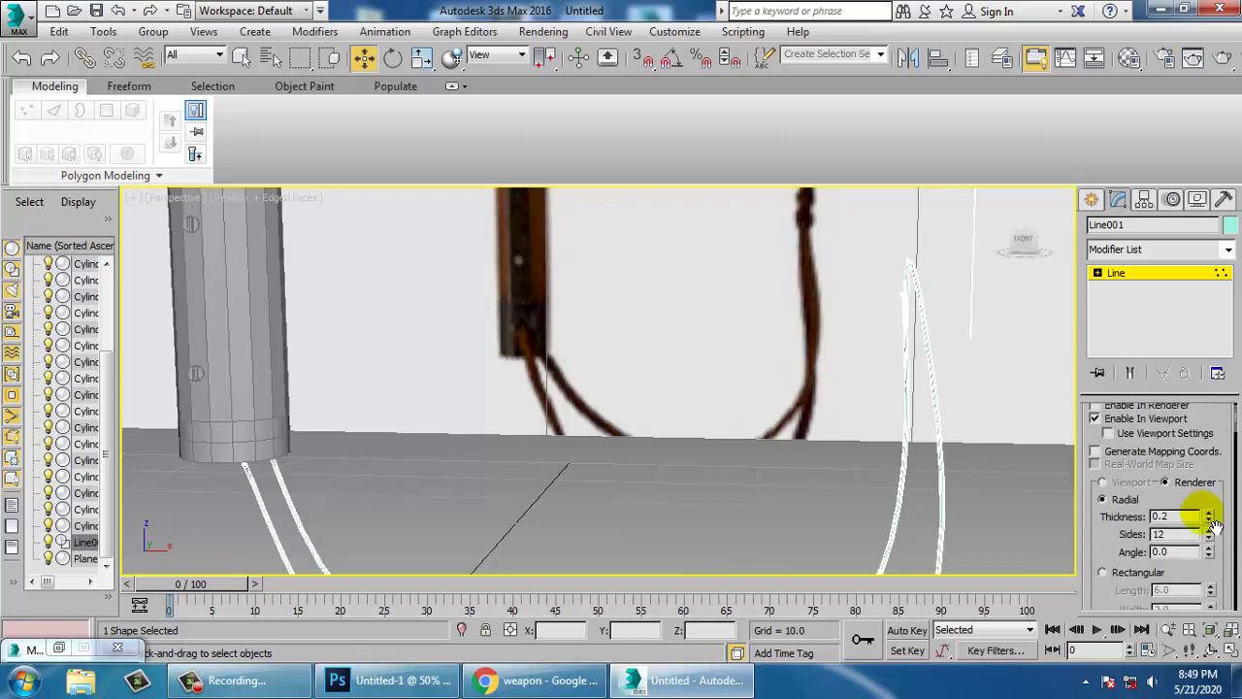
drag(1210, 521, 1212, 475)
key(z)
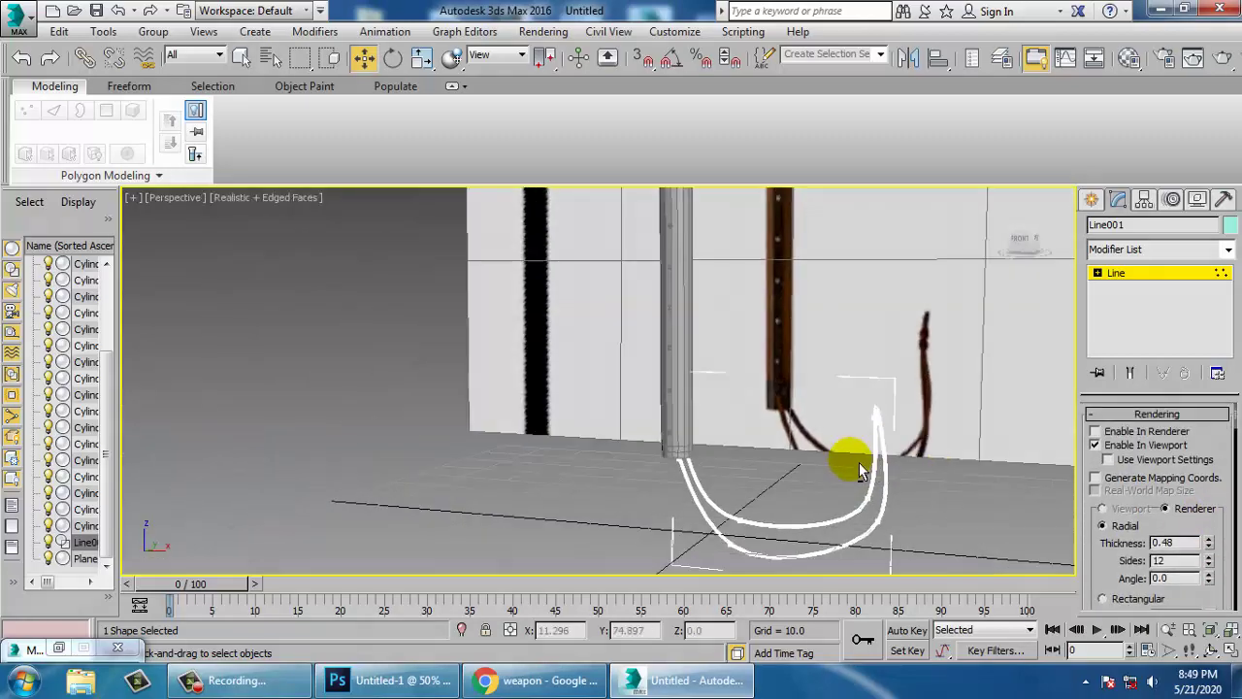
- Try to move a vertex on the strap's inner strand below the handle
alt+middle_drag(858, 470, 654, 466)
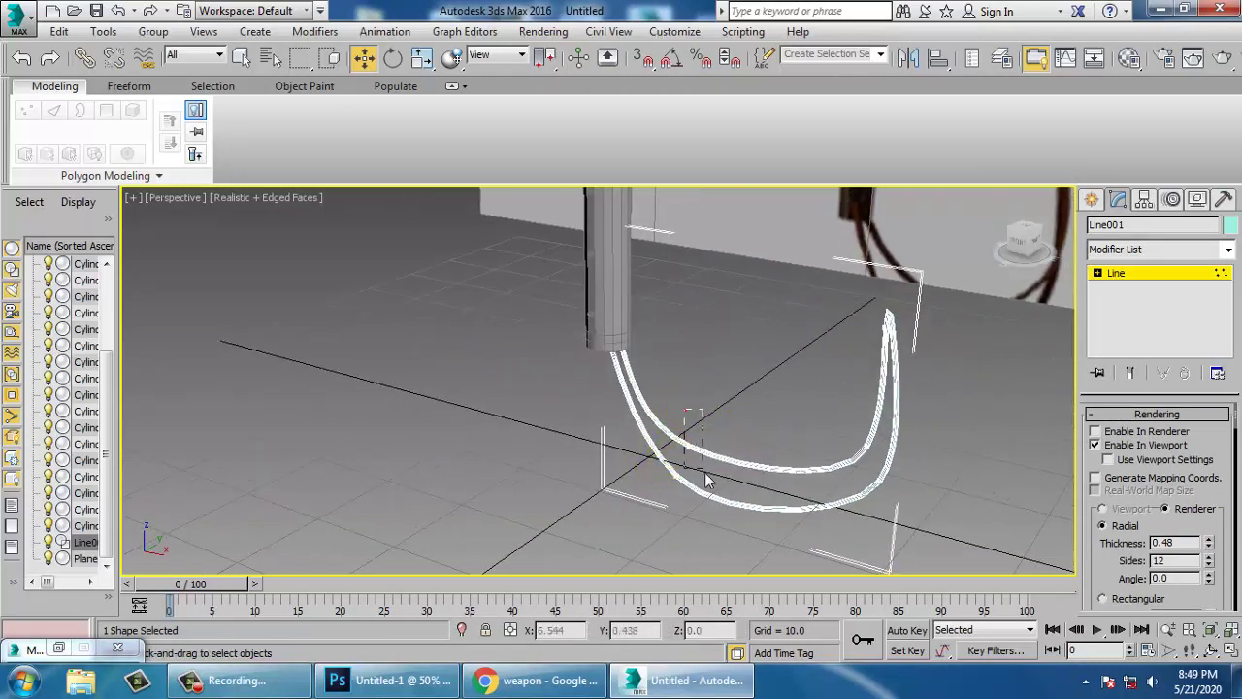
drag(705, 474, 707, 474)
drag(721, 426, 743, 412)
alt+middle_drag(743, 432, 724, 475)
key(ctrl+z)
- Select a vertex at the strap loop's upper tip and shift it slightly down and toward the handle in the XZ plane
scroll(725, 477, up, 4)
drag(574, 454, 641, 529)
alt+middle_drag(640, 528, 535, 352)
scroll(747, 452, down, 5)
scroll(867, 449, up, 3)
click(594, 339)
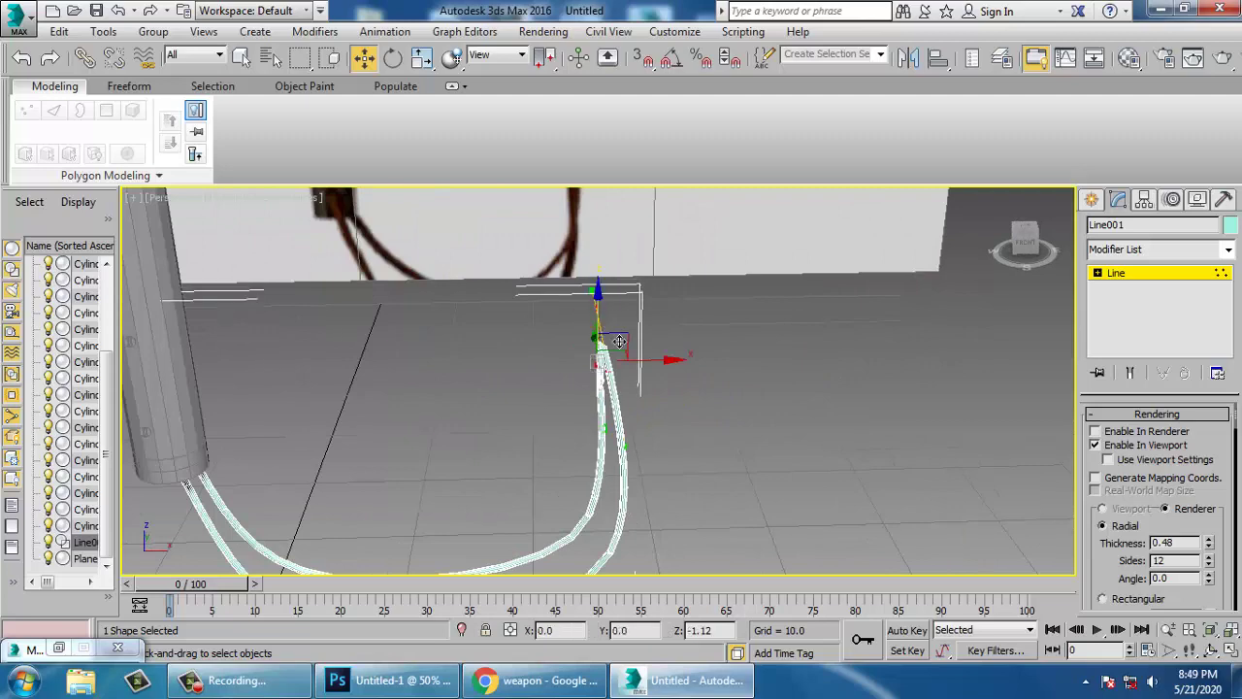
drag(618, 342, 593, 355)
alt+middle_drag(593, 355, 798, 444)
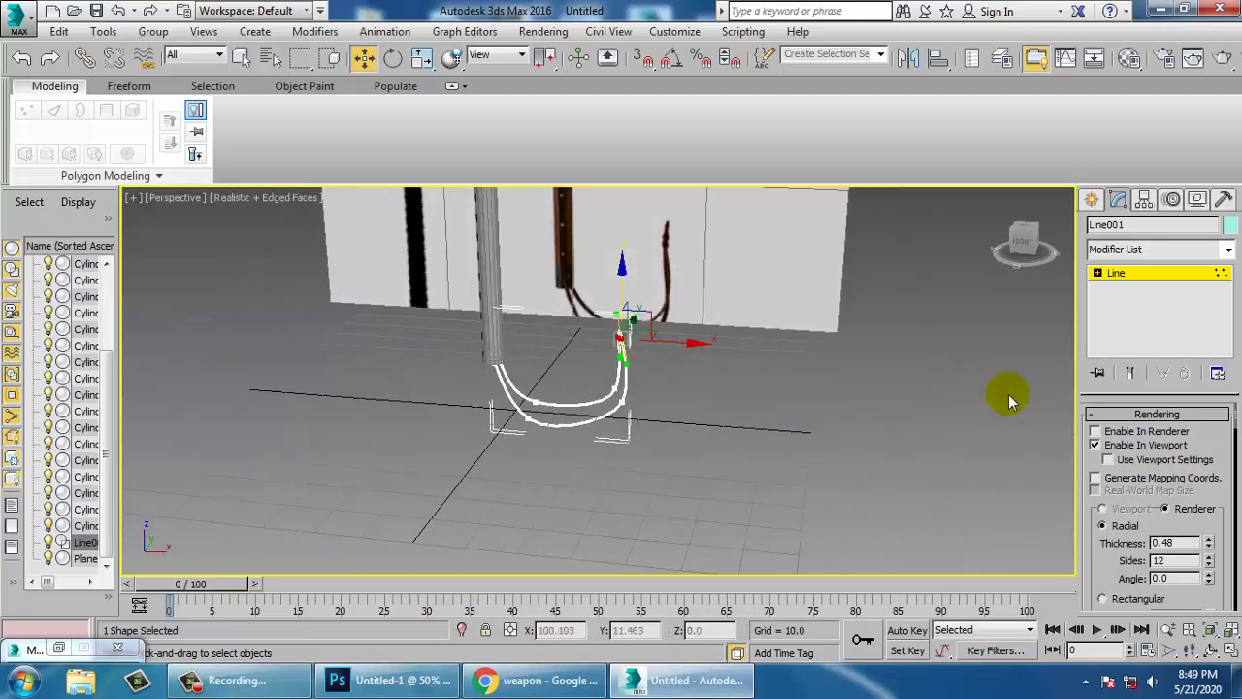
- Leave vertex editing and assign the strap the same grey object colour as the hammer
click(1136, 275)
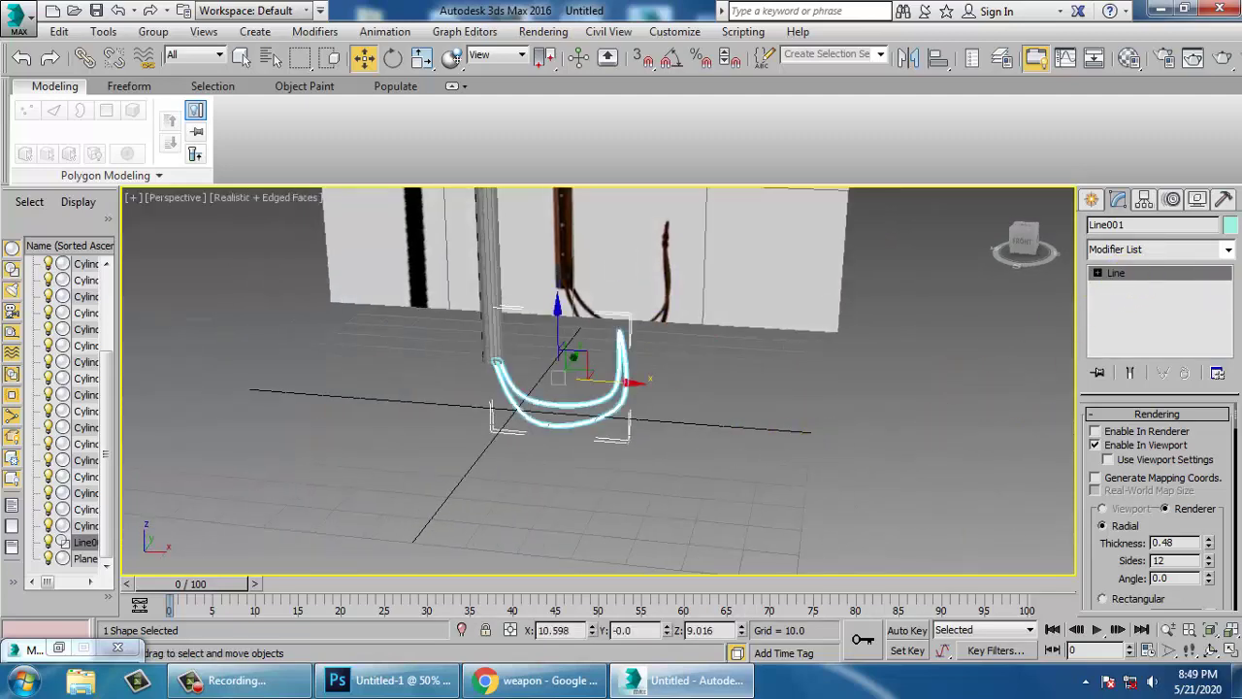
click(1230, 224)
click(822, 498)
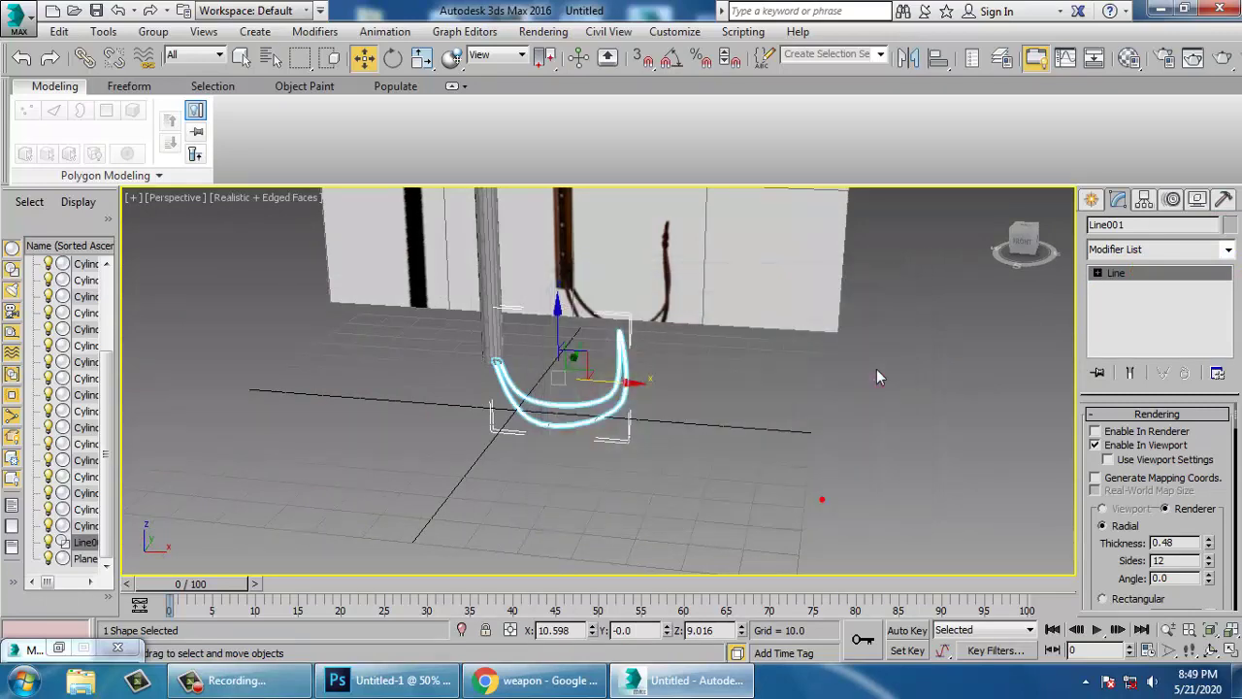
- Examine the finished hammer and strap against the reference plane, with edged faces turned off and on again
alt+middle_drag(876, 369, 660, 360)
click(693, 269)
scroll(779, 382, up, 6)
scroll(756, 424, down, 6)
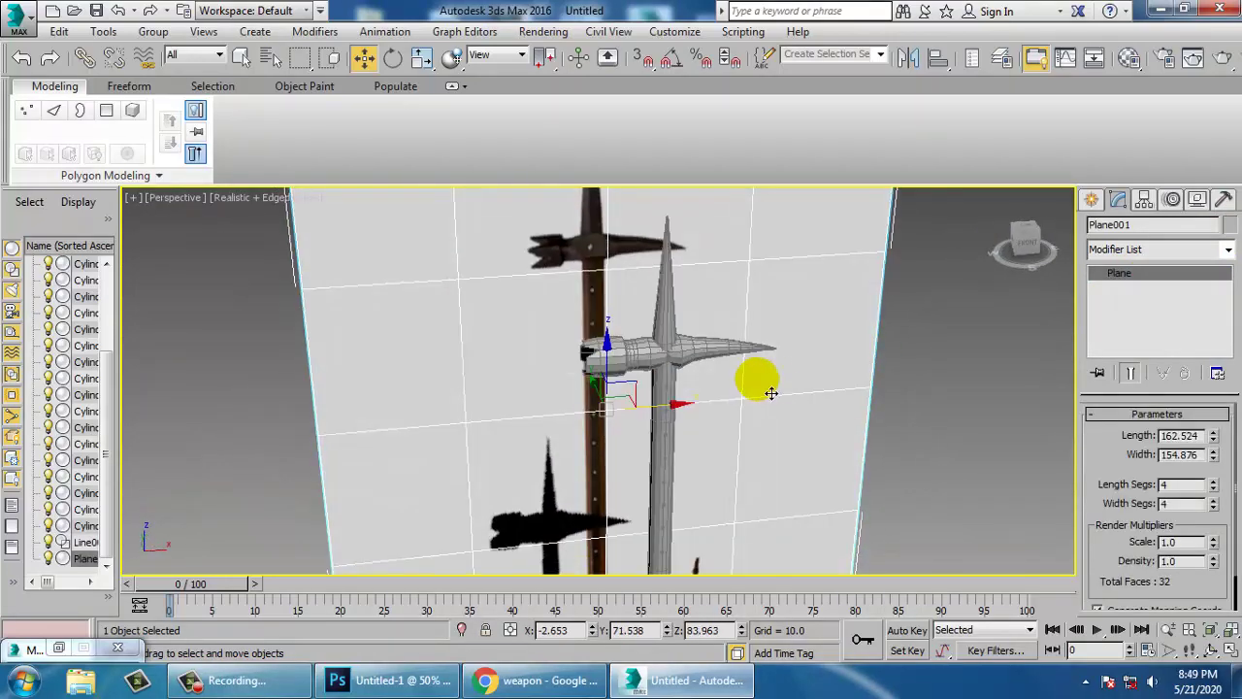
middle_drag(757, 340, 733, 330)
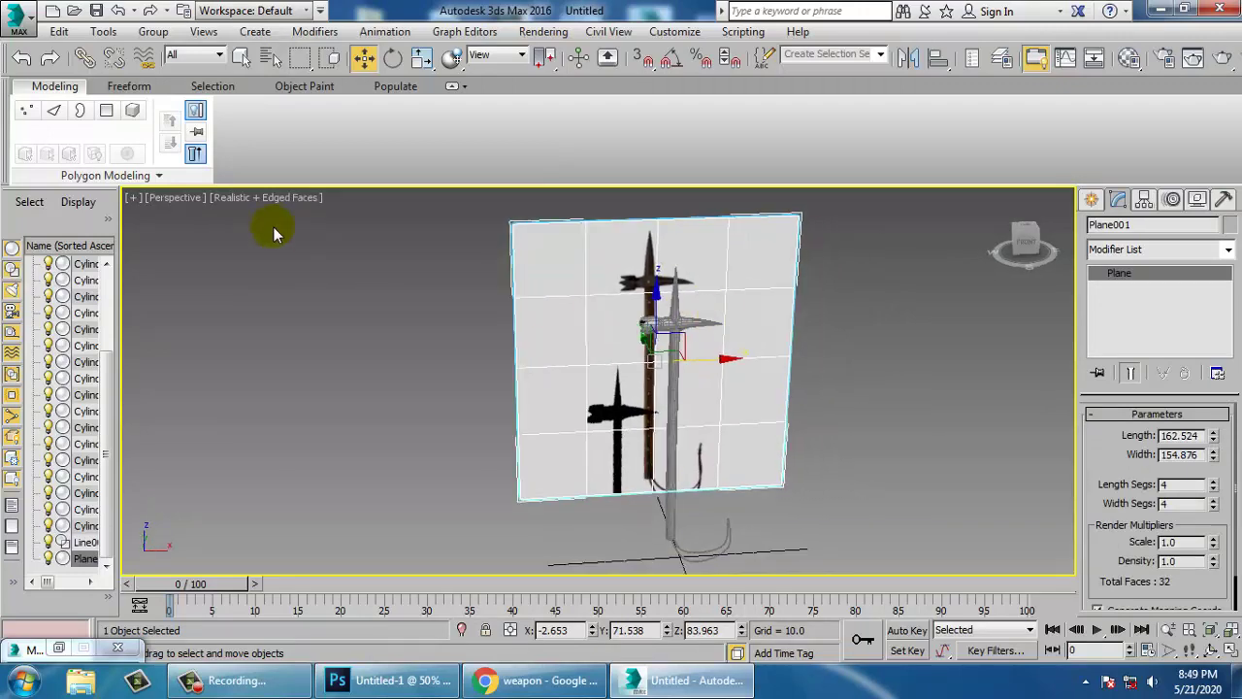
key(F3)
key(F3)
key(F4)
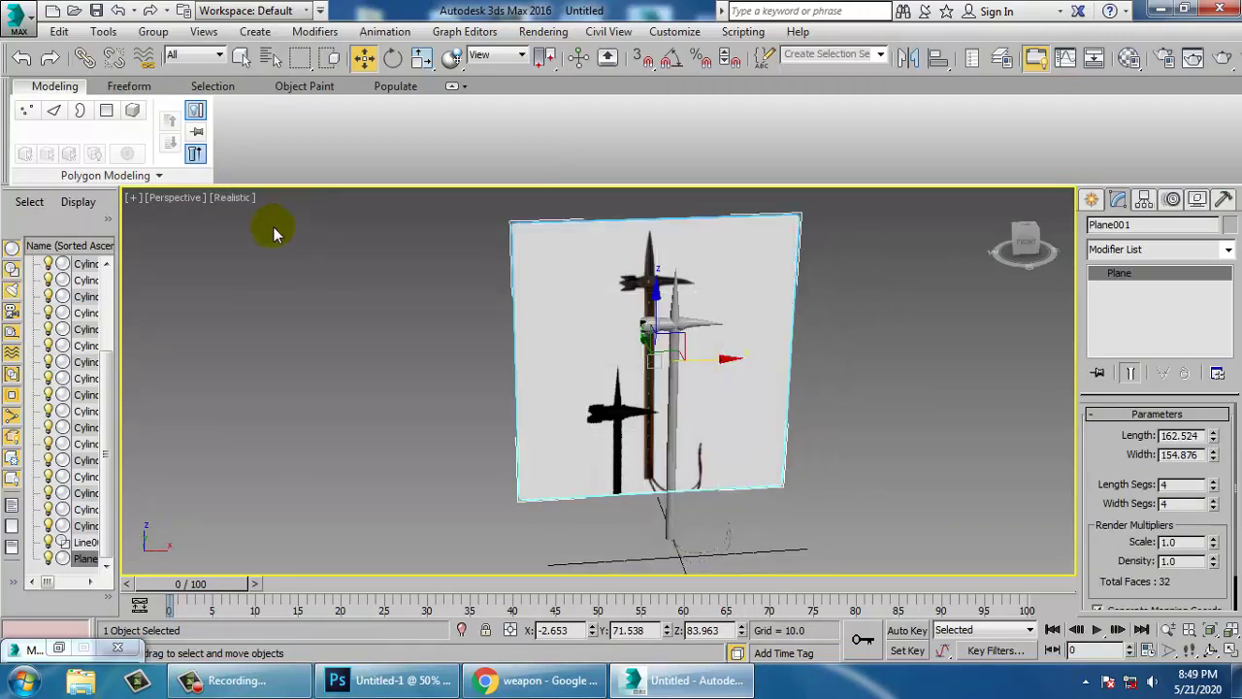
key(F4)
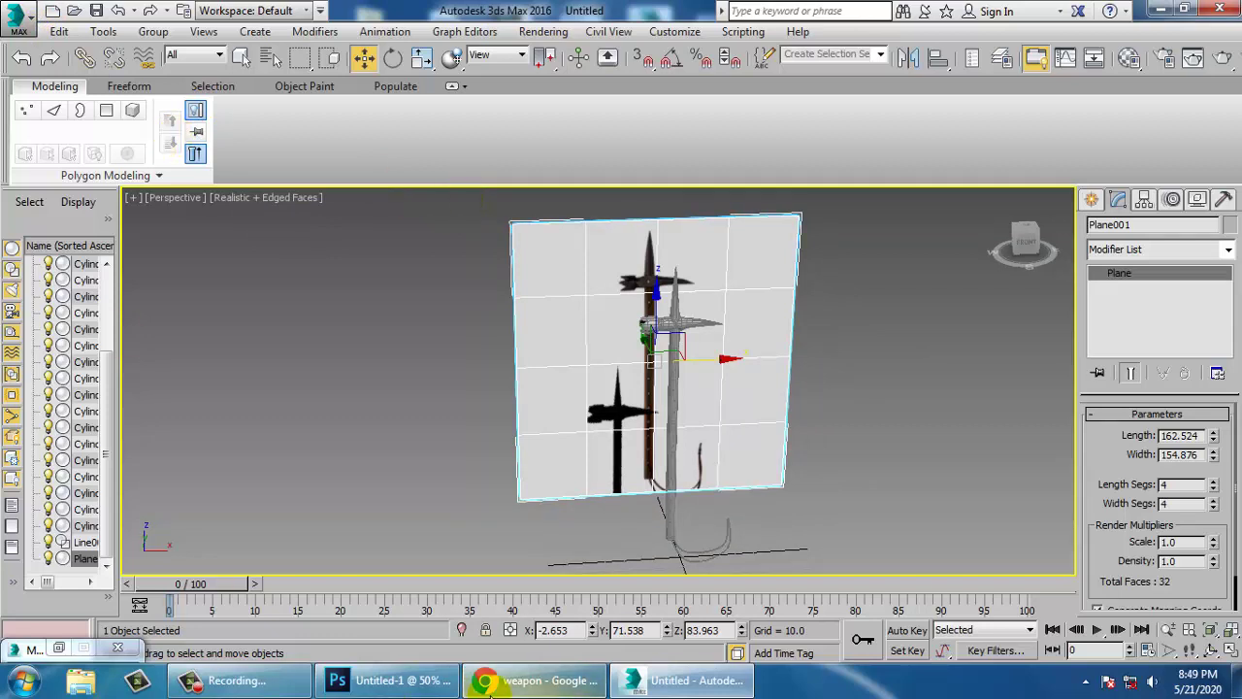
click(230, 684)
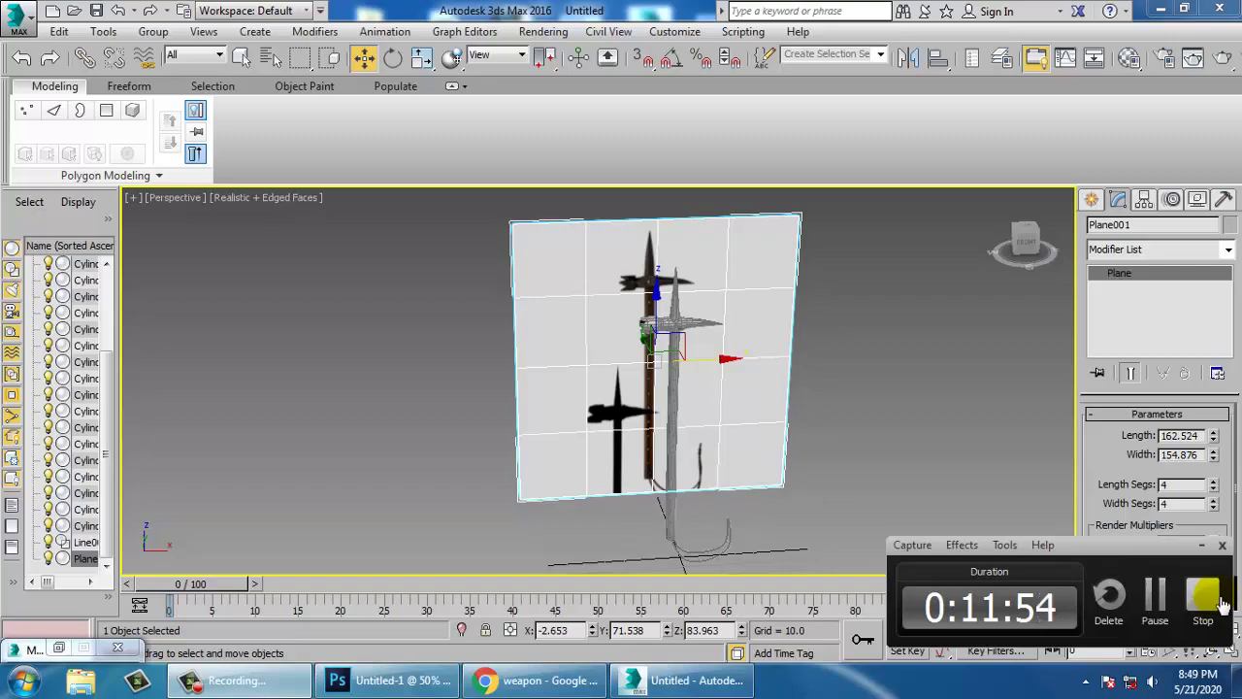
click(1220, 601)
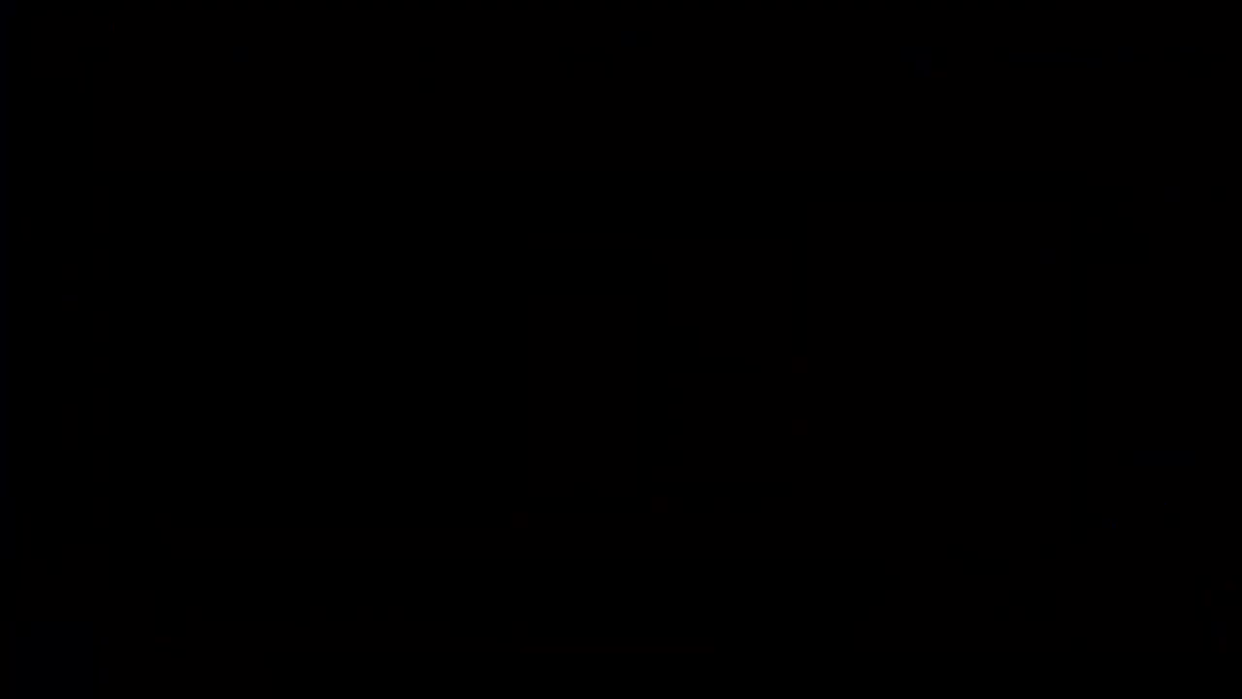